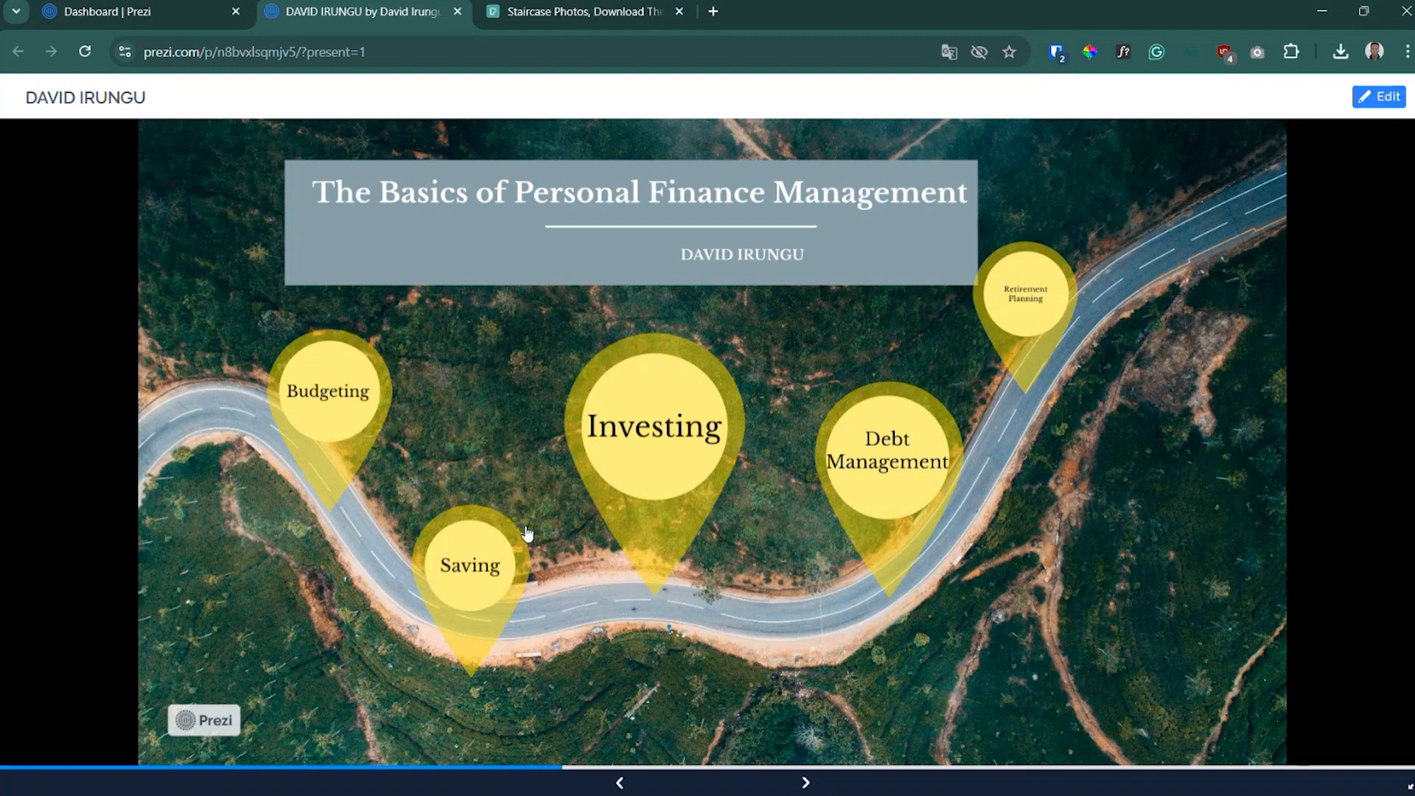
# - View the Saving topic and its Types of savings accounts subtopic in the presentation, and return to the overview
pyautogui.click(472, 573)
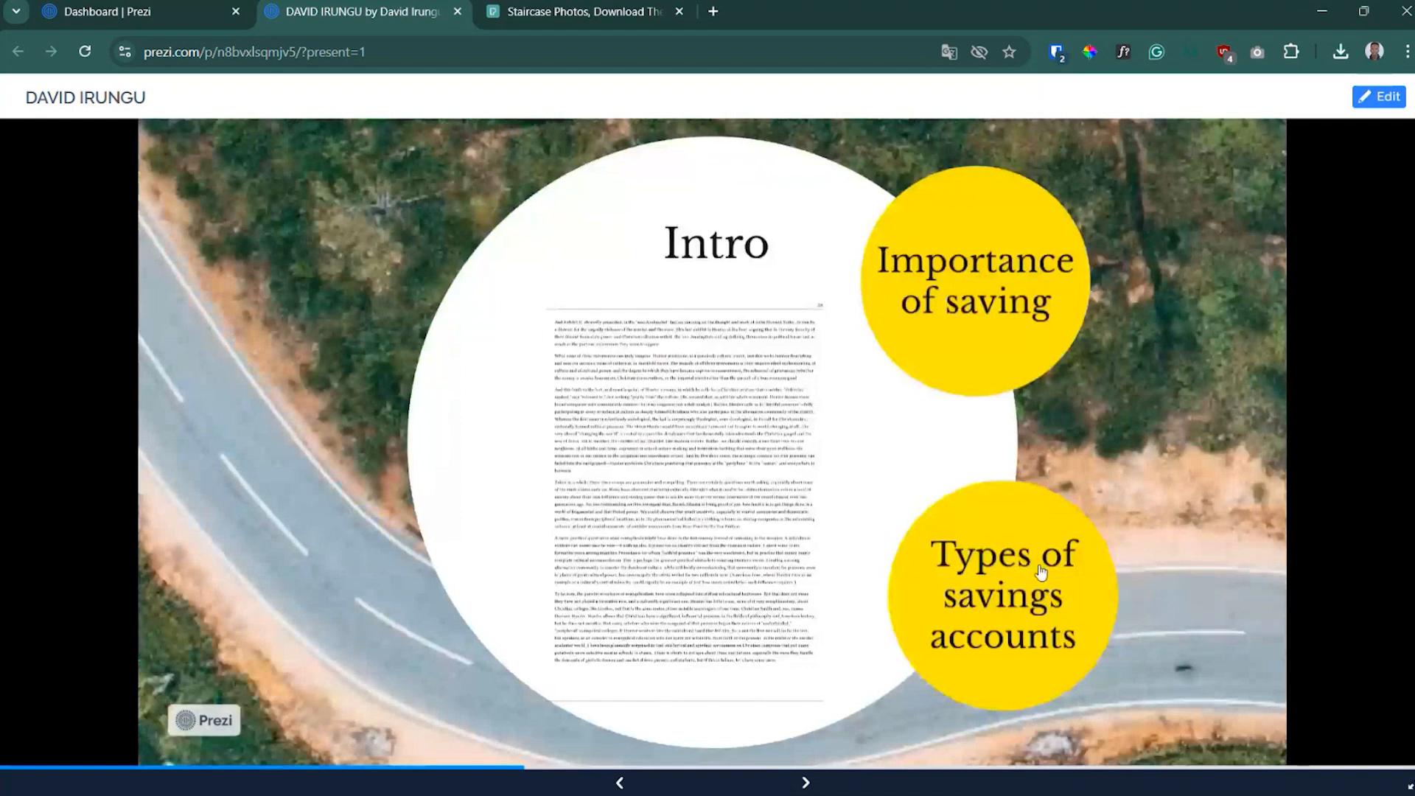
pyautogui.click(1041, 572)
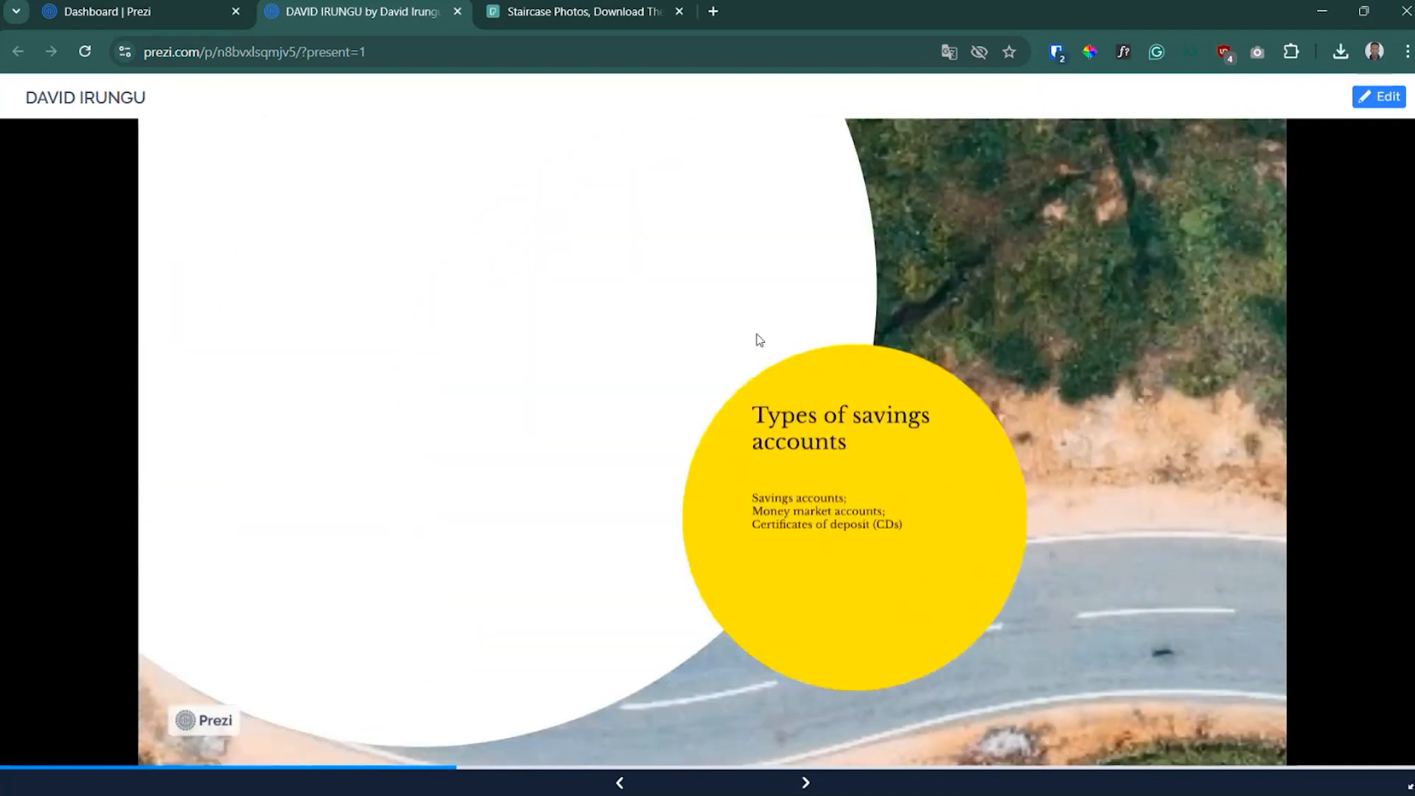
pyautogui.click(760, 339)
pyautogui.click(760, 339)
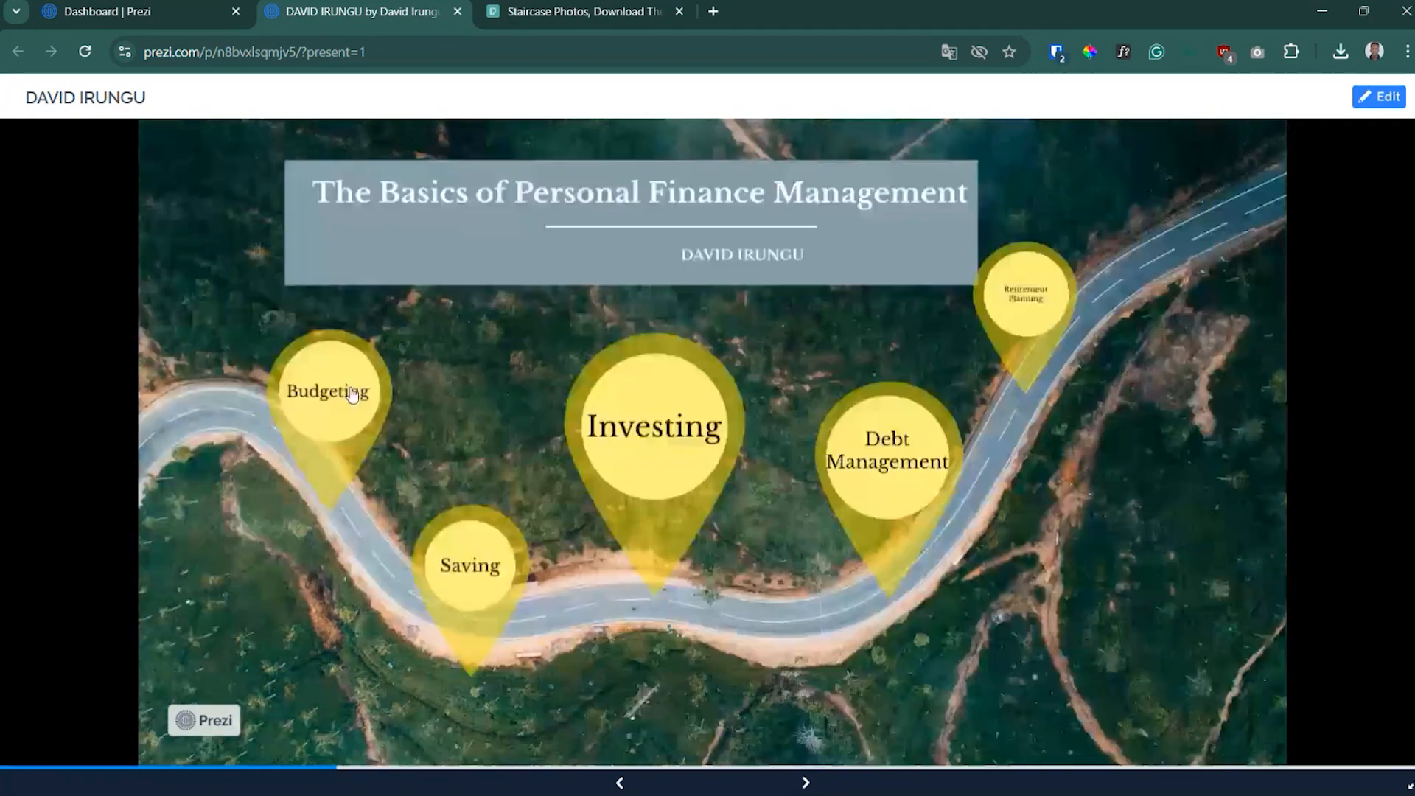
# - Open the Budgeting topic and play its Budget Basics intro video briefly before pausing it
pyautogui.click(349, 386)
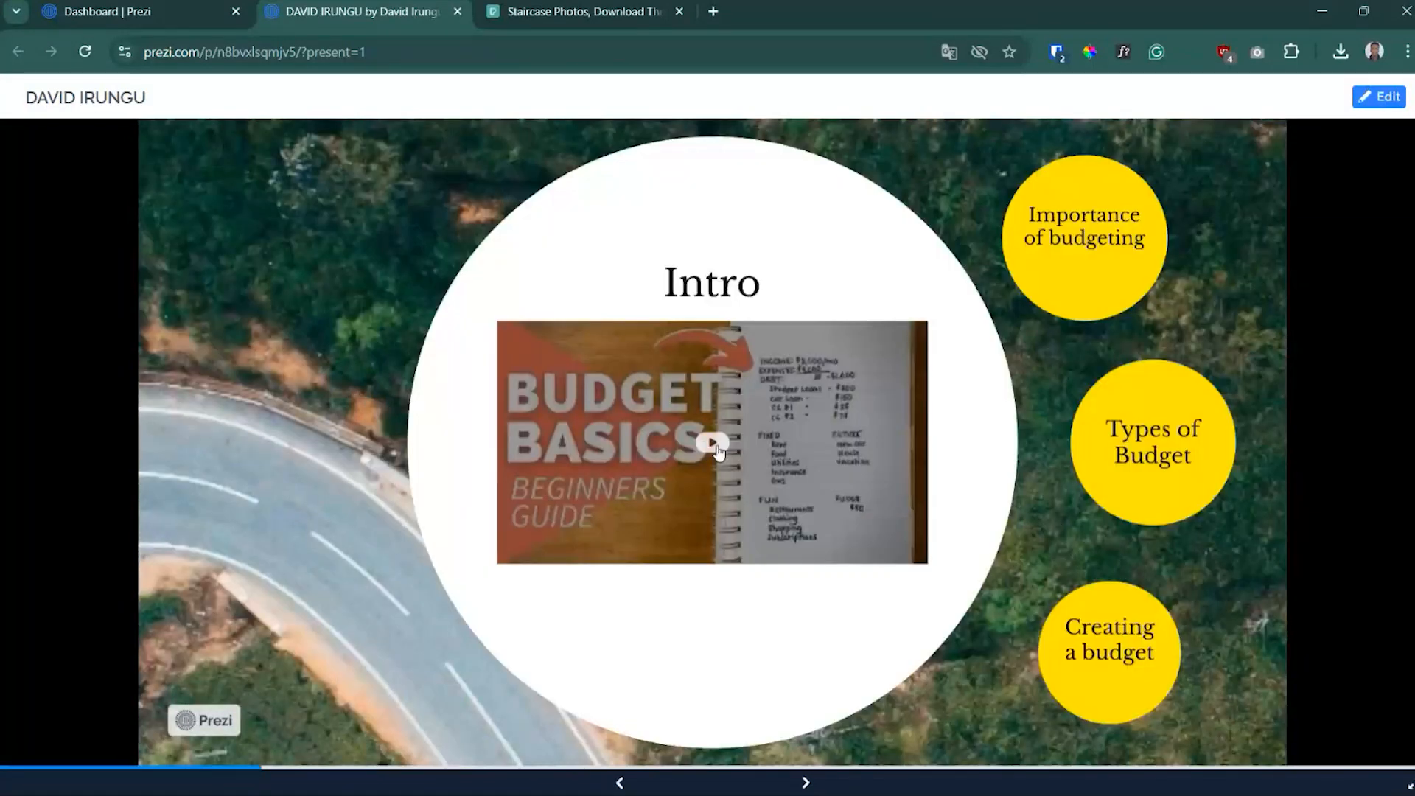
pyautogui.click(714, 443)
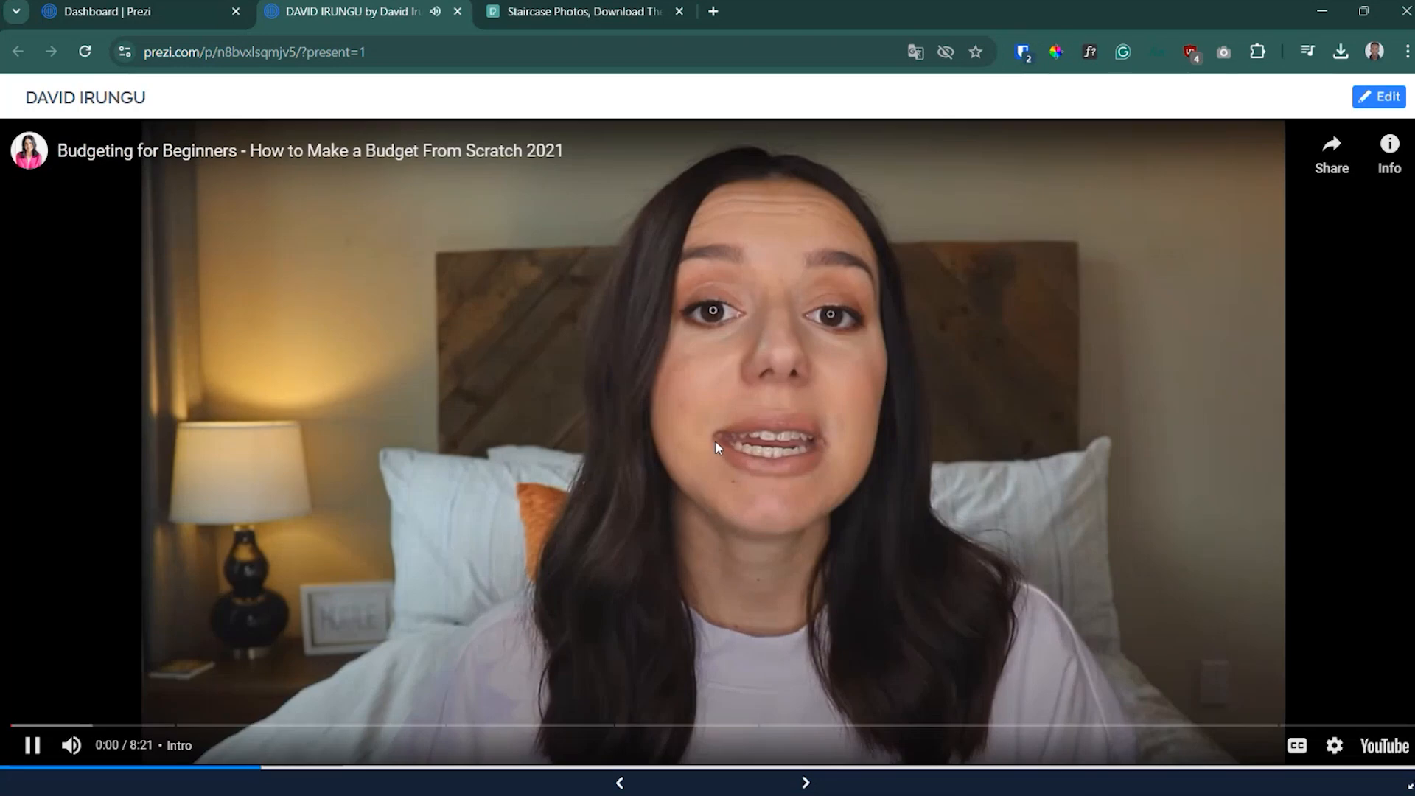
pyautogui.click(820, 385)
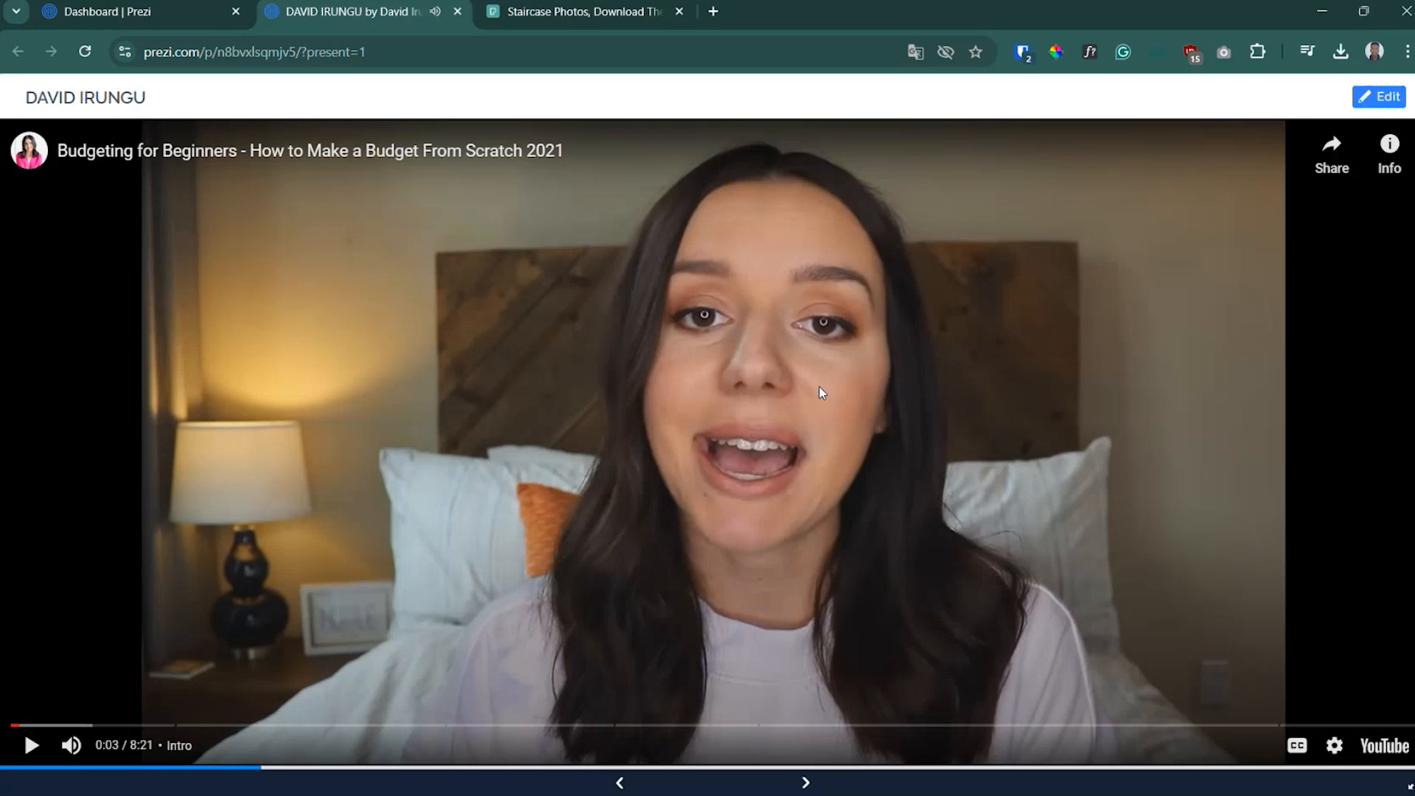
# - Open the finance presentation for editing, and start a new presentation from the Prezi dashboard
pyautogui.click(1377, 91)
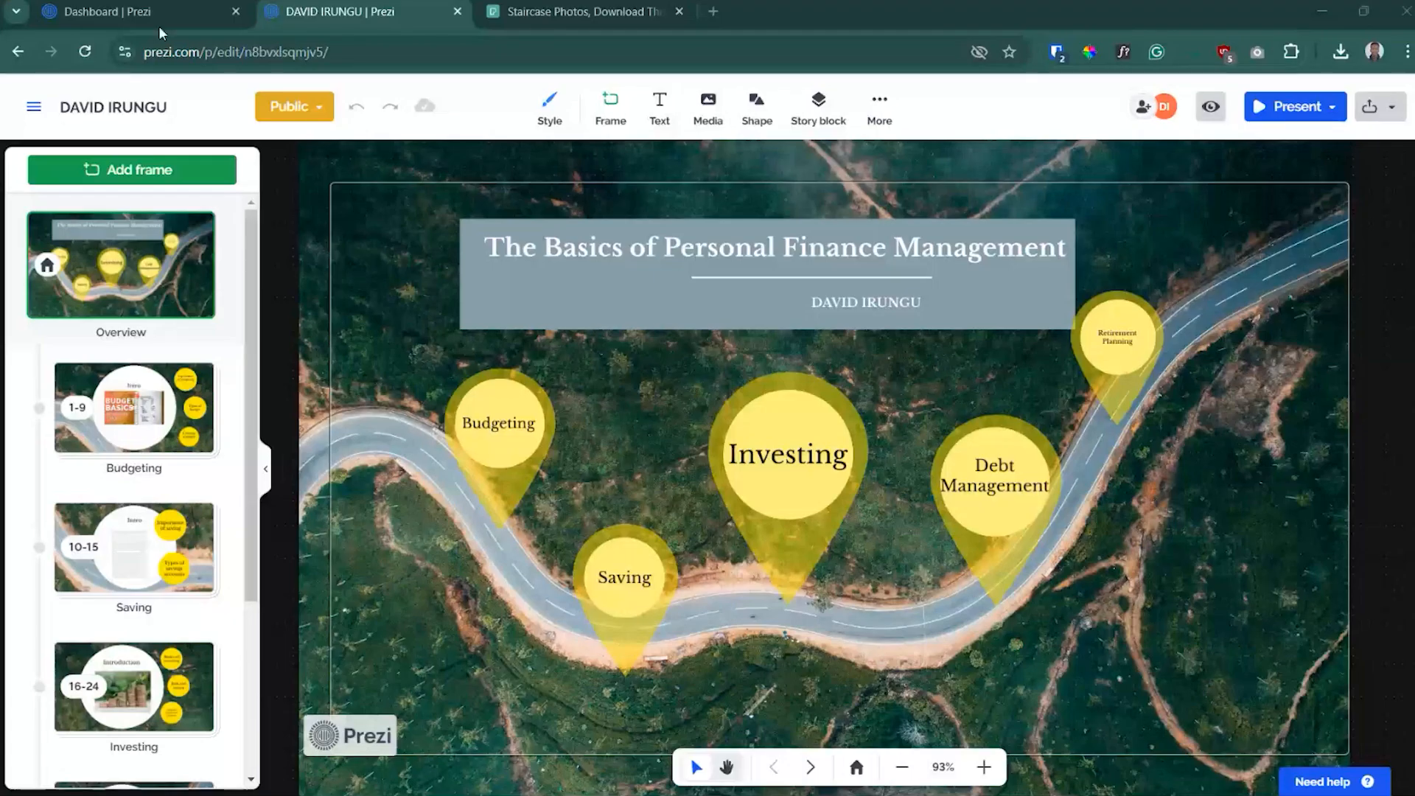
pyautogui.click(165, 12)
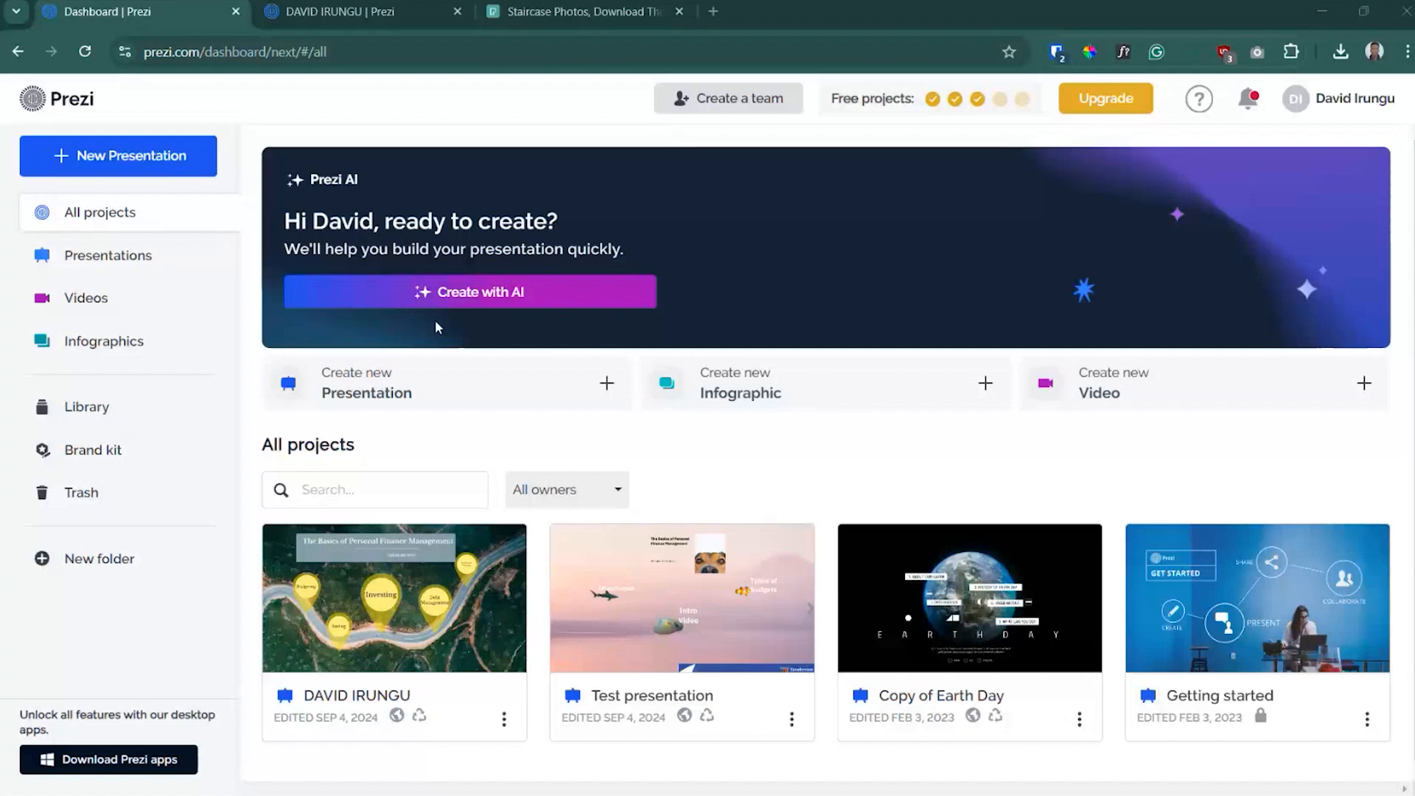
pyautogui.click(385, 393)
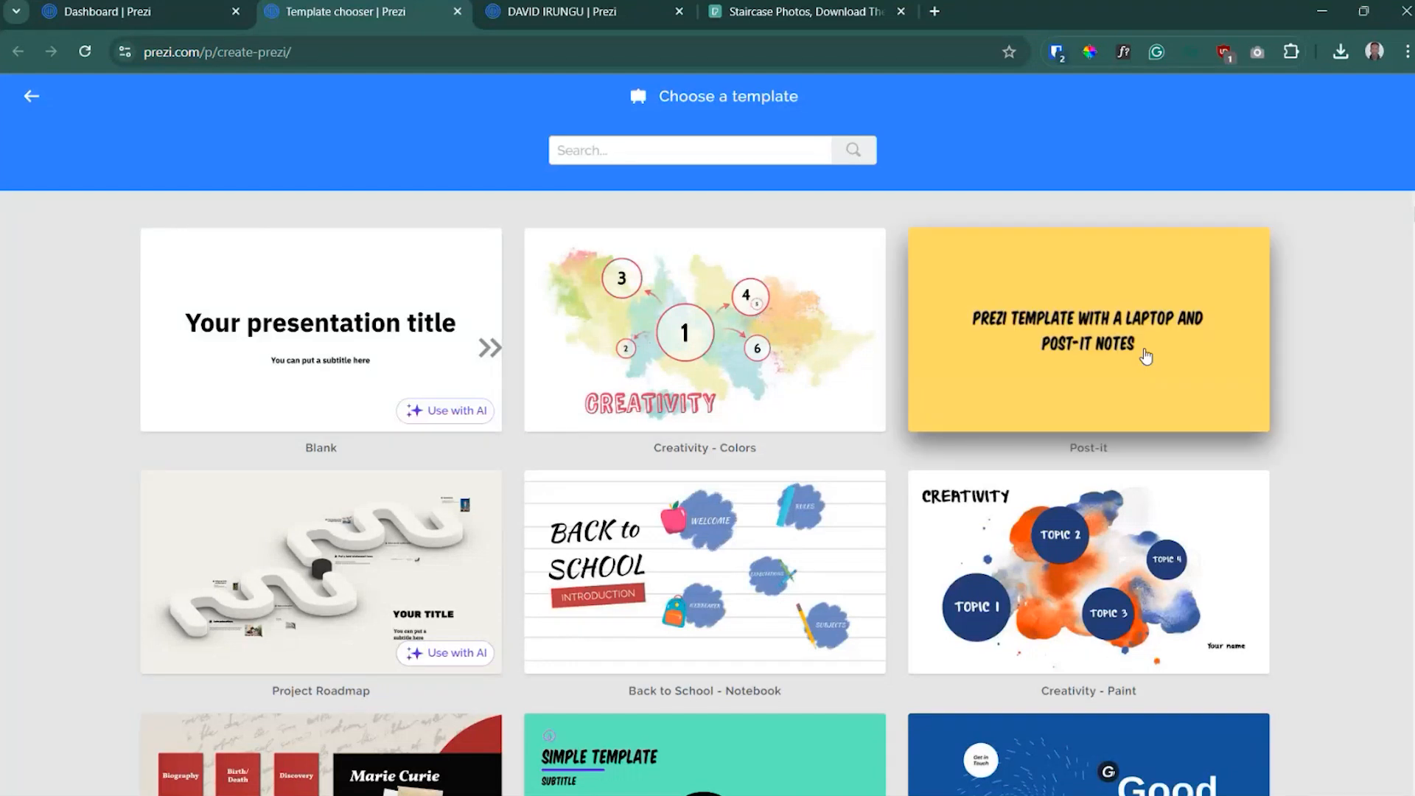
# - Browse the presentation templates and open the preview of Quarterly Business Review - In Depth
pyautogui.scroll(-5, 1377, 587)
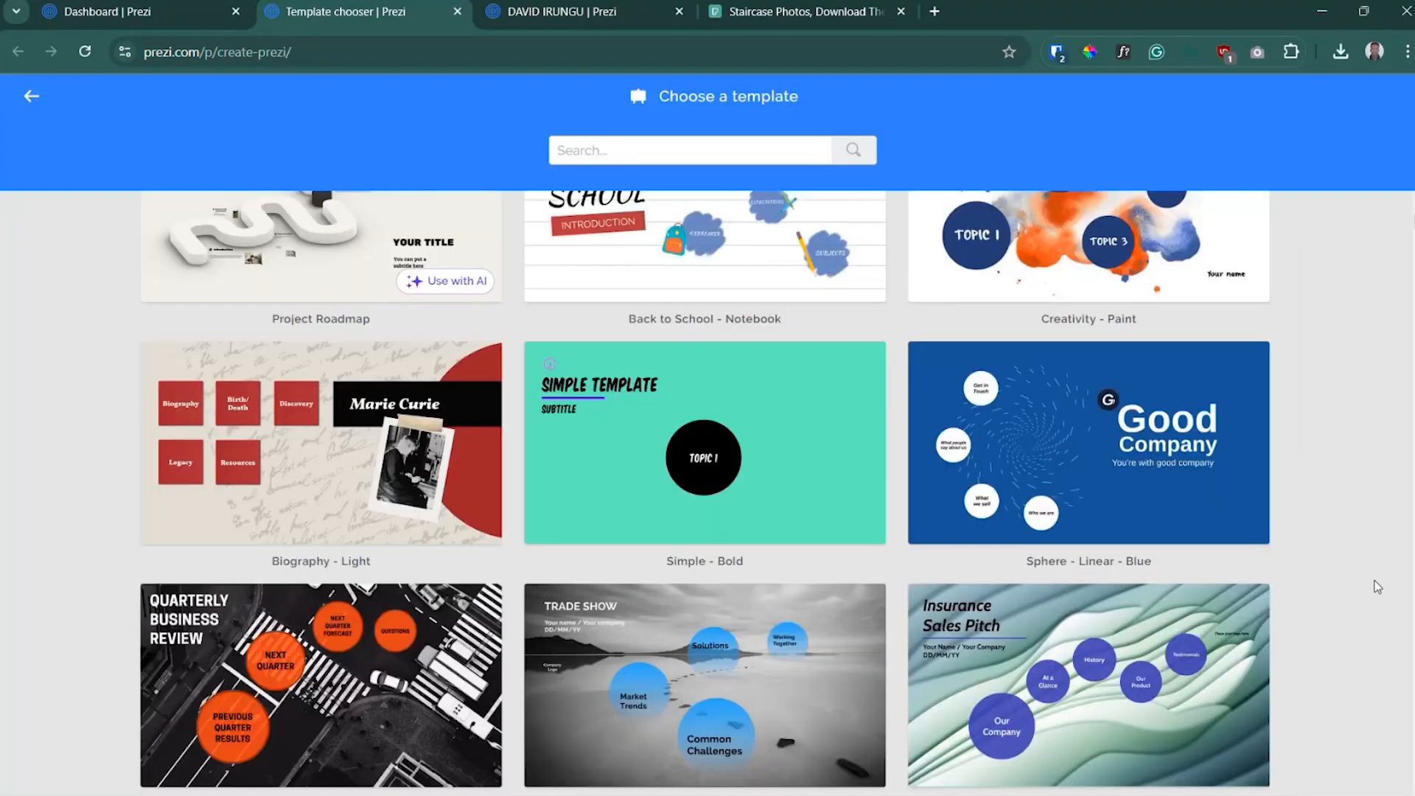
pyautogui.scroll(-4, 1377, 587)
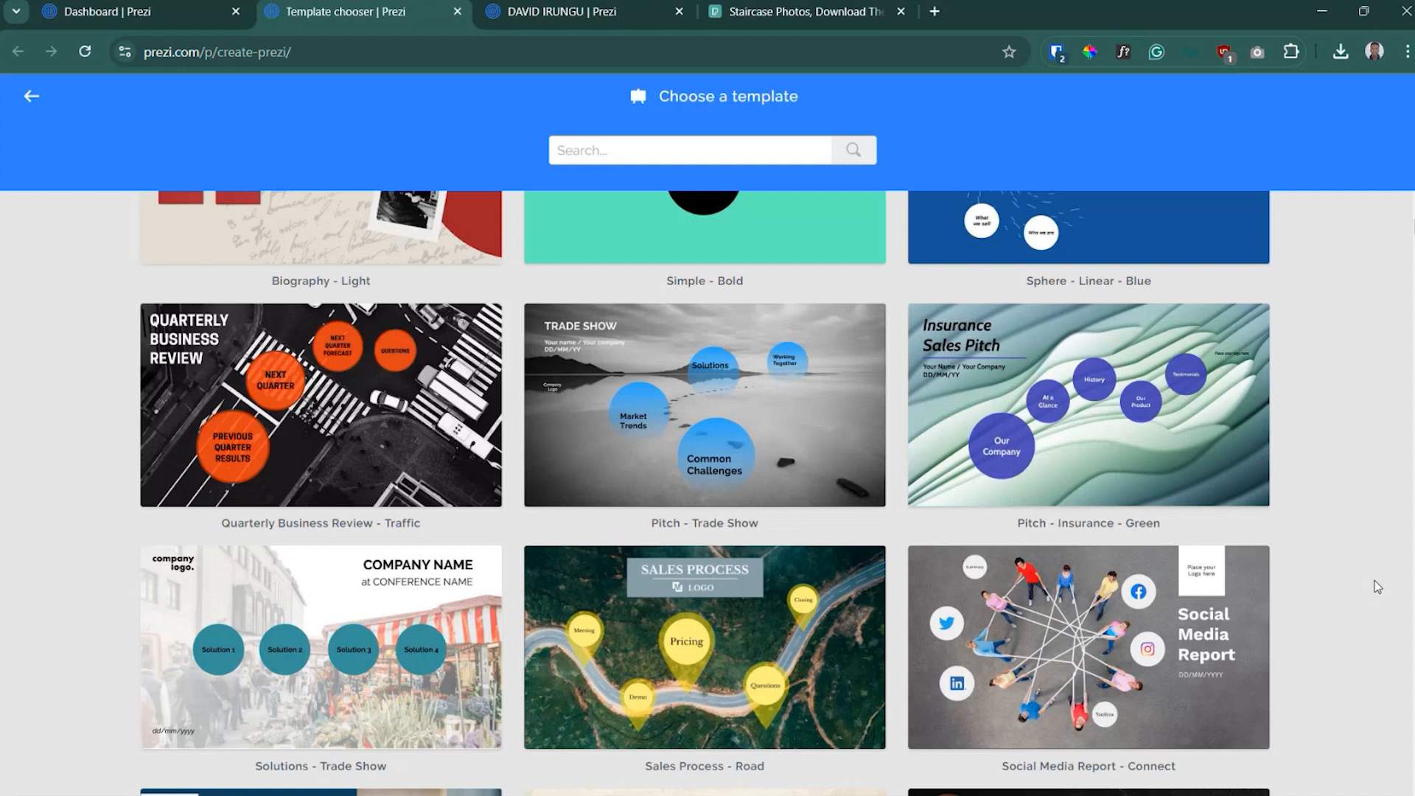
pyautogui.scroll(-3, 1378, 587)
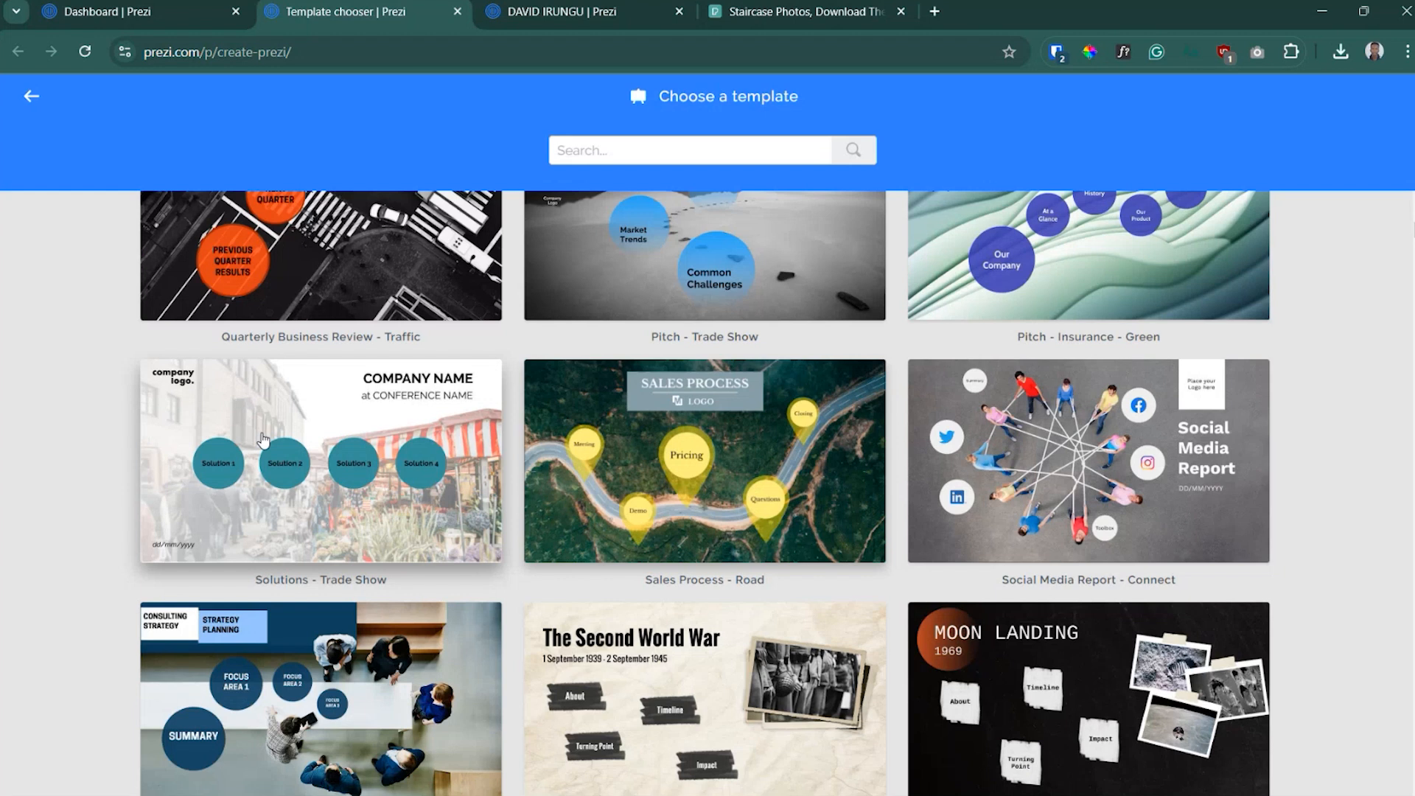
pyautogui.scroll(-10, 521, 523)
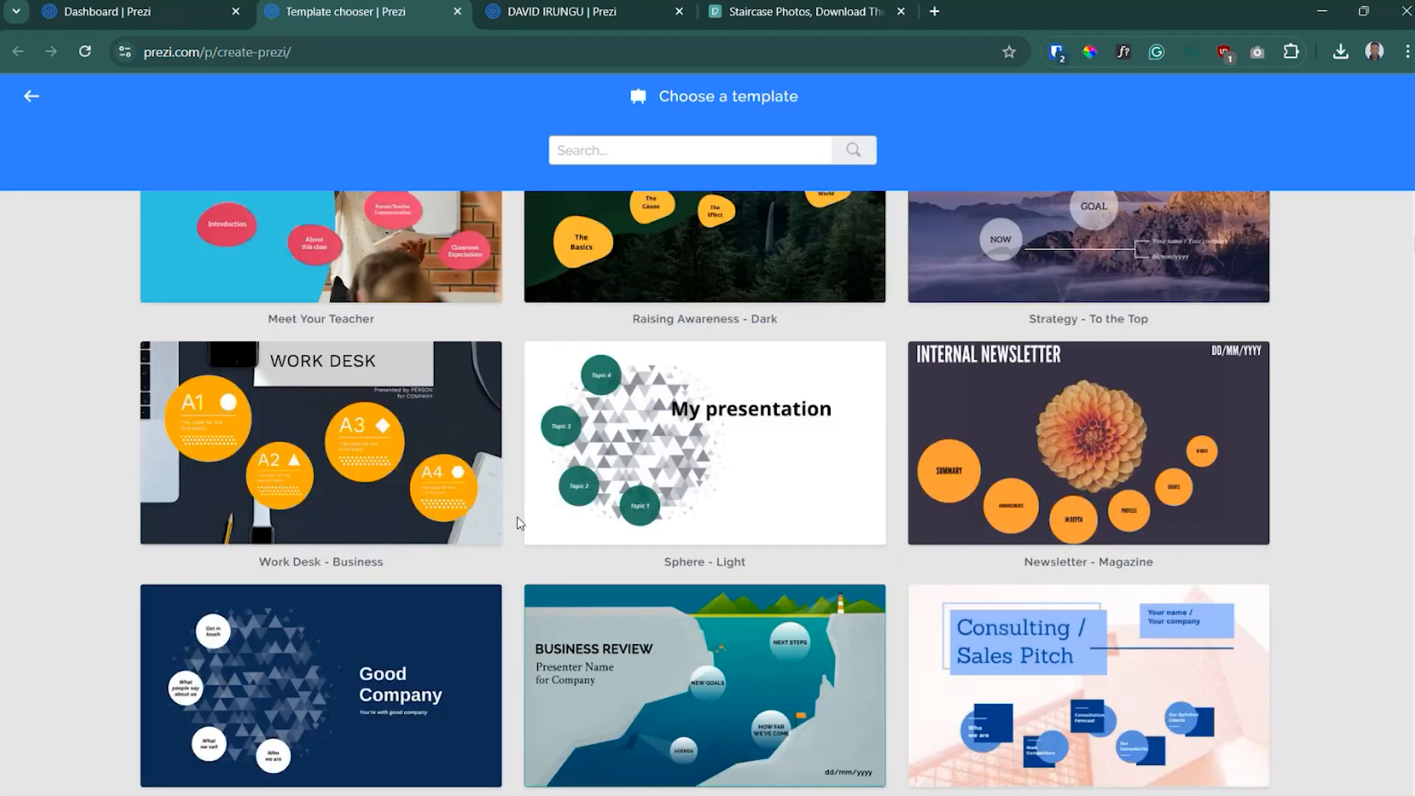
pyautogui.scroll(-3, 795, 516)
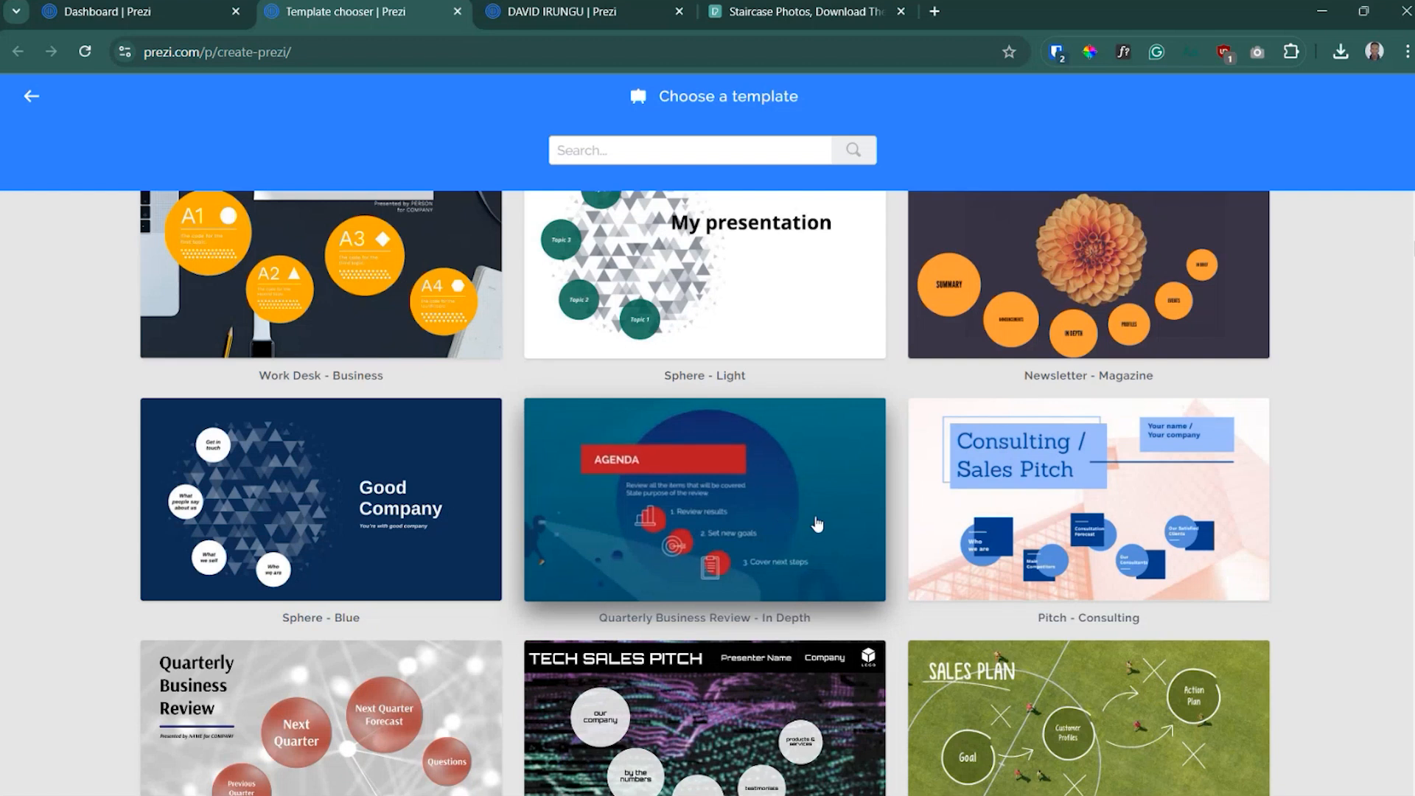
pyautogui.click(817, 525)
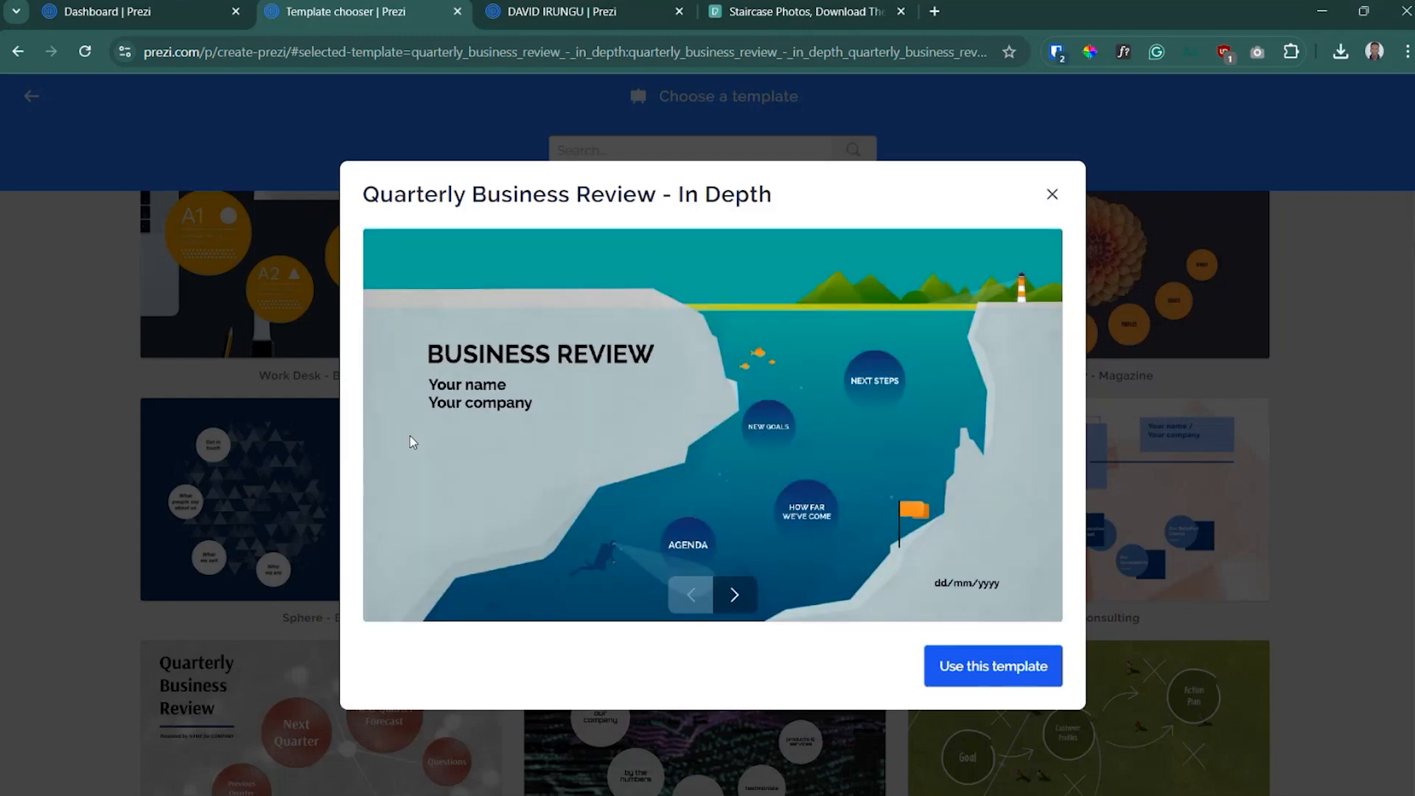
# - Preview the template's Agenda, How Far We've Come and Progress frames, and return to its overview
pyautogui.click(695, 547)
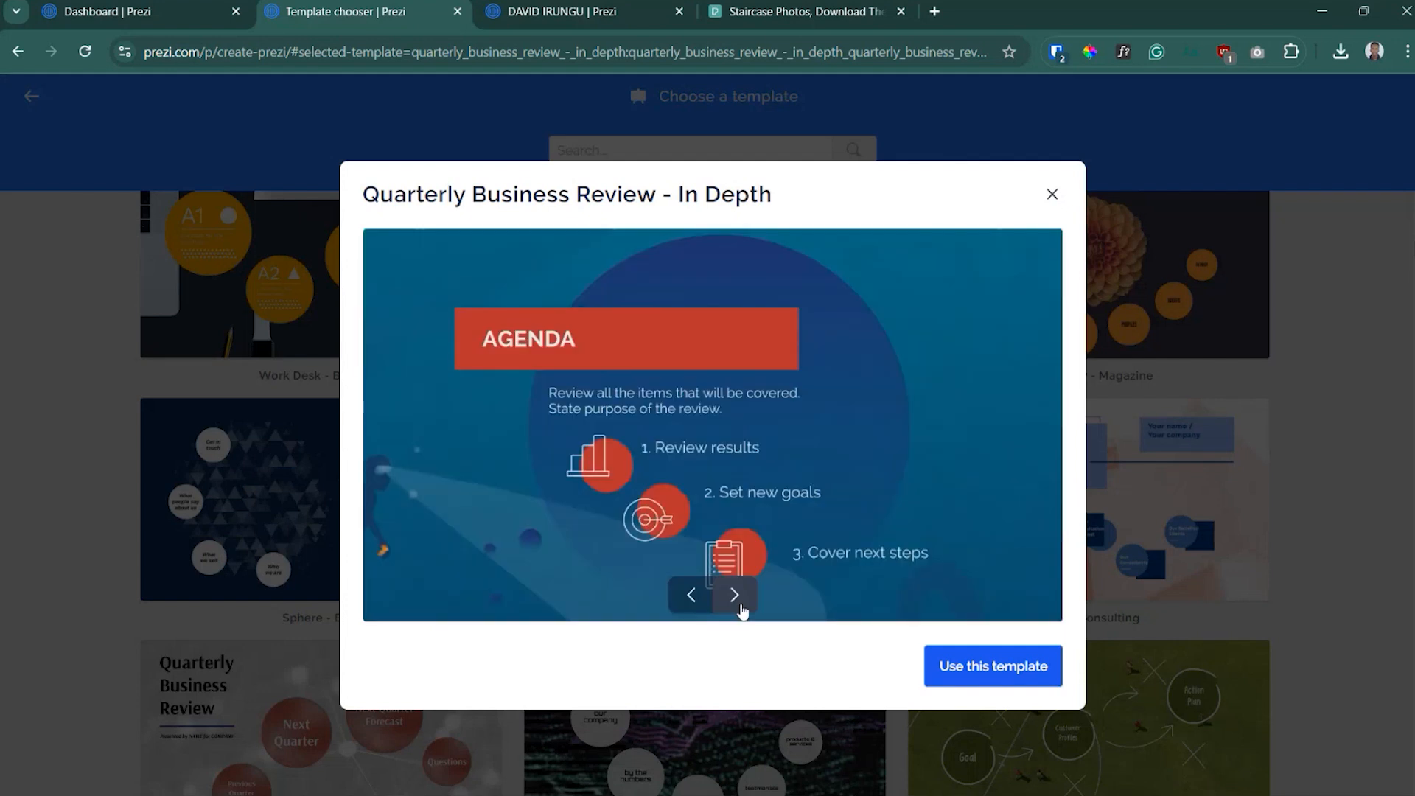
pyautogui.click(740, 606)
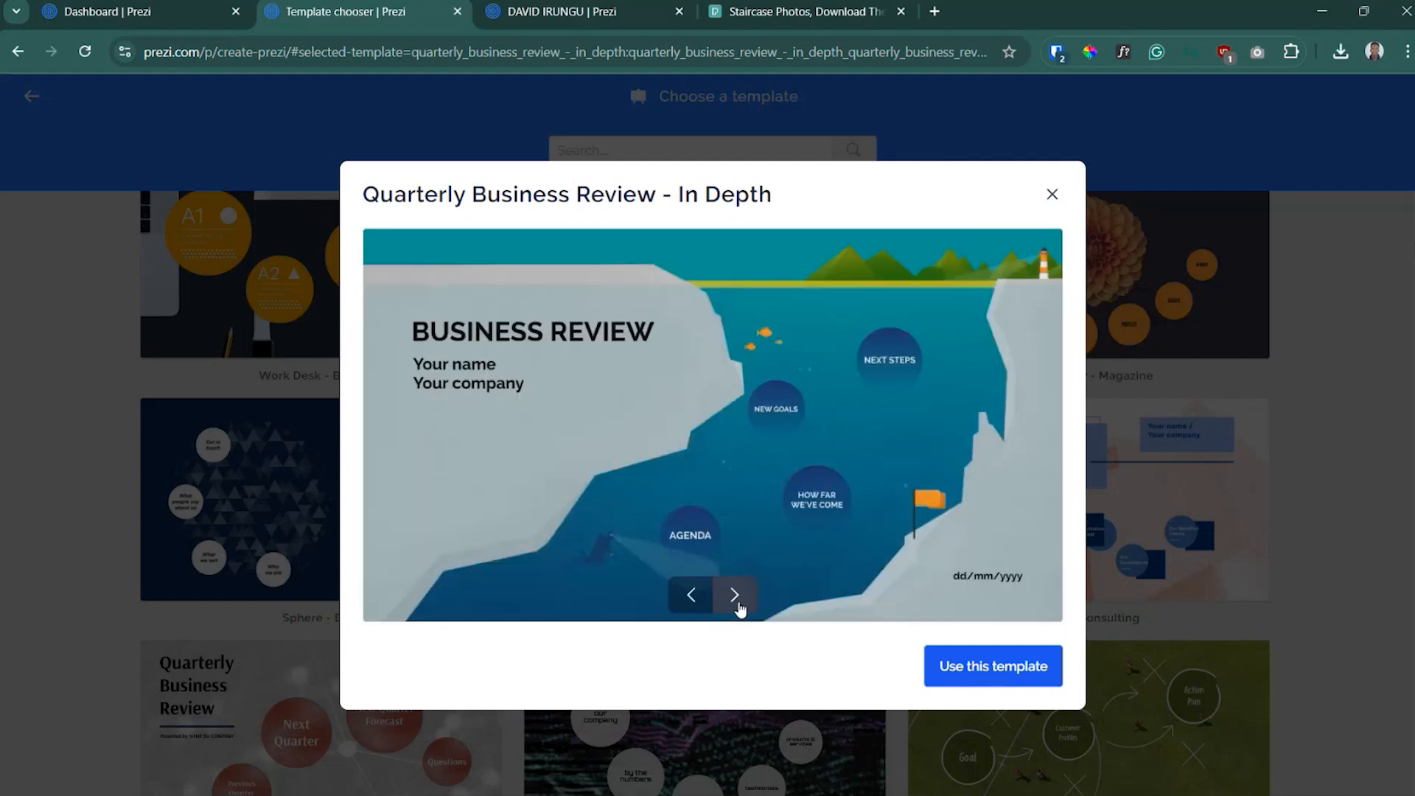
pyautogui.click(735, 595)
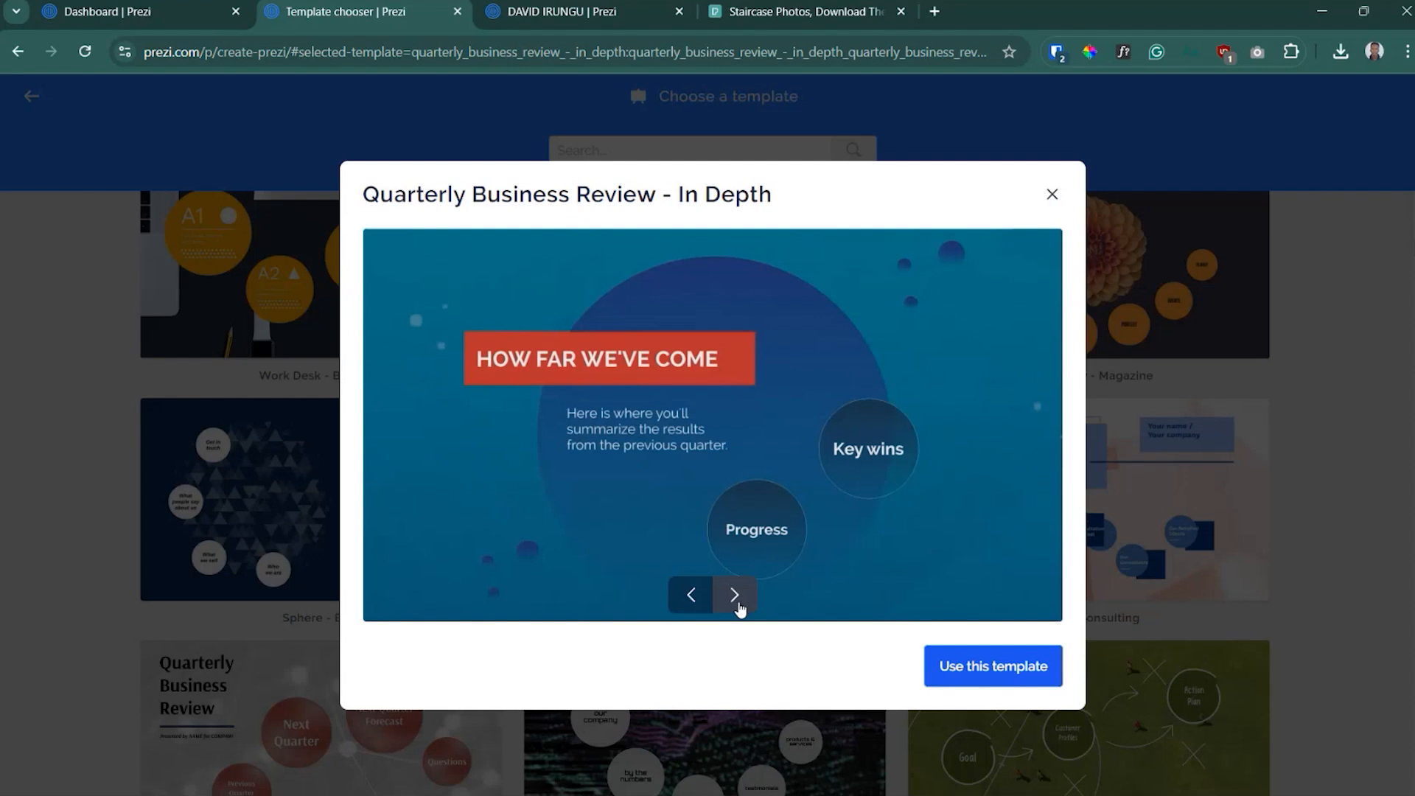
pyautogui.click(739, 606)
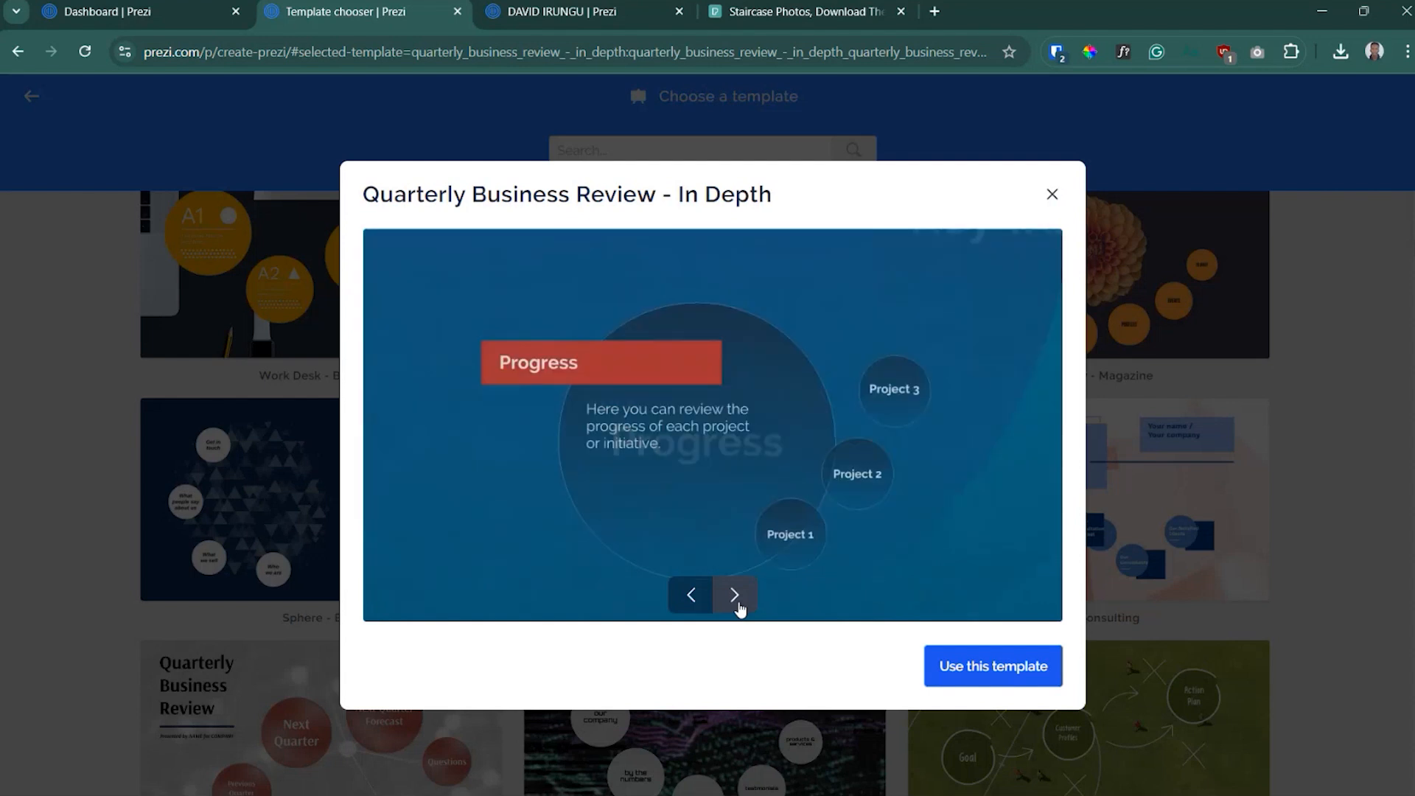
pyautogui.click(693, 597)
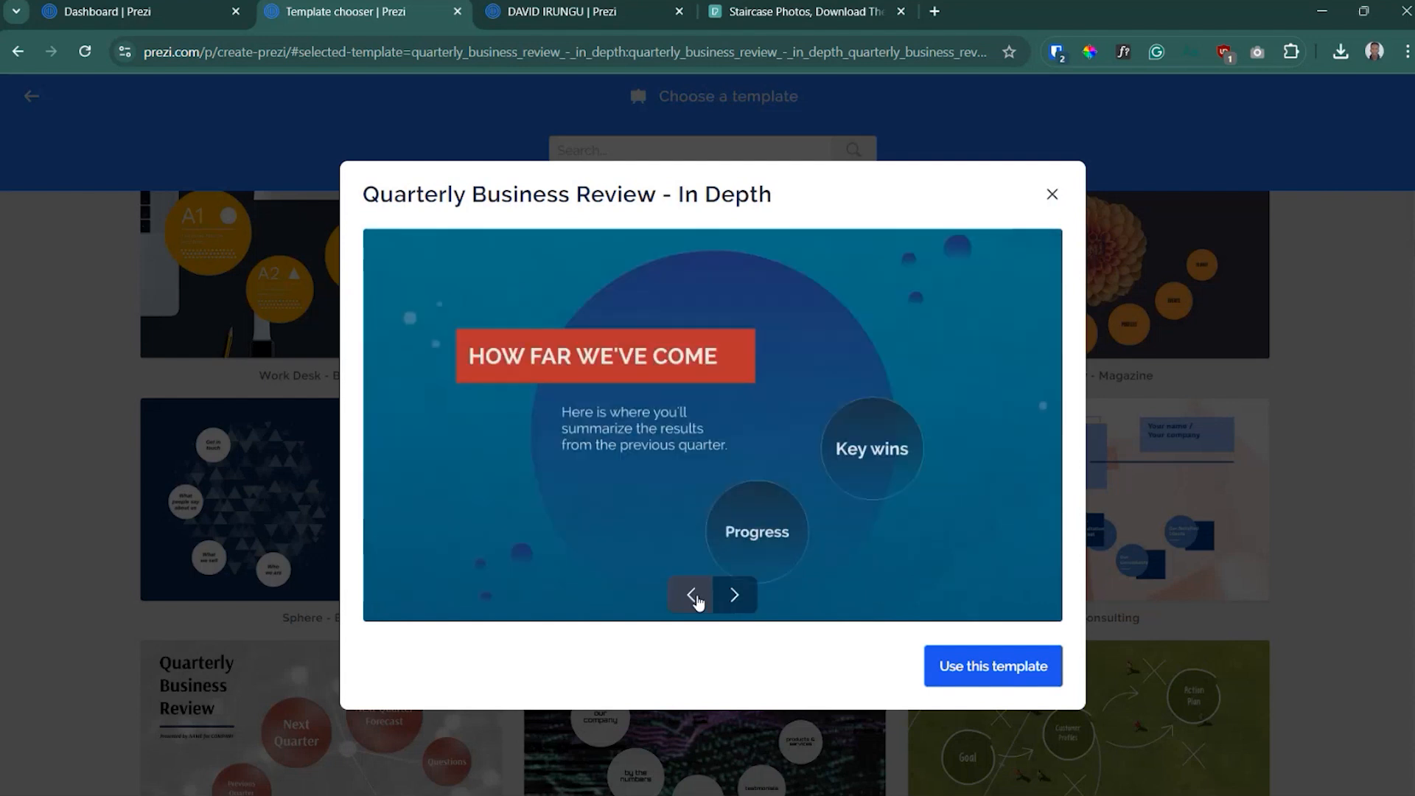
pyautogui.click(693, 597)
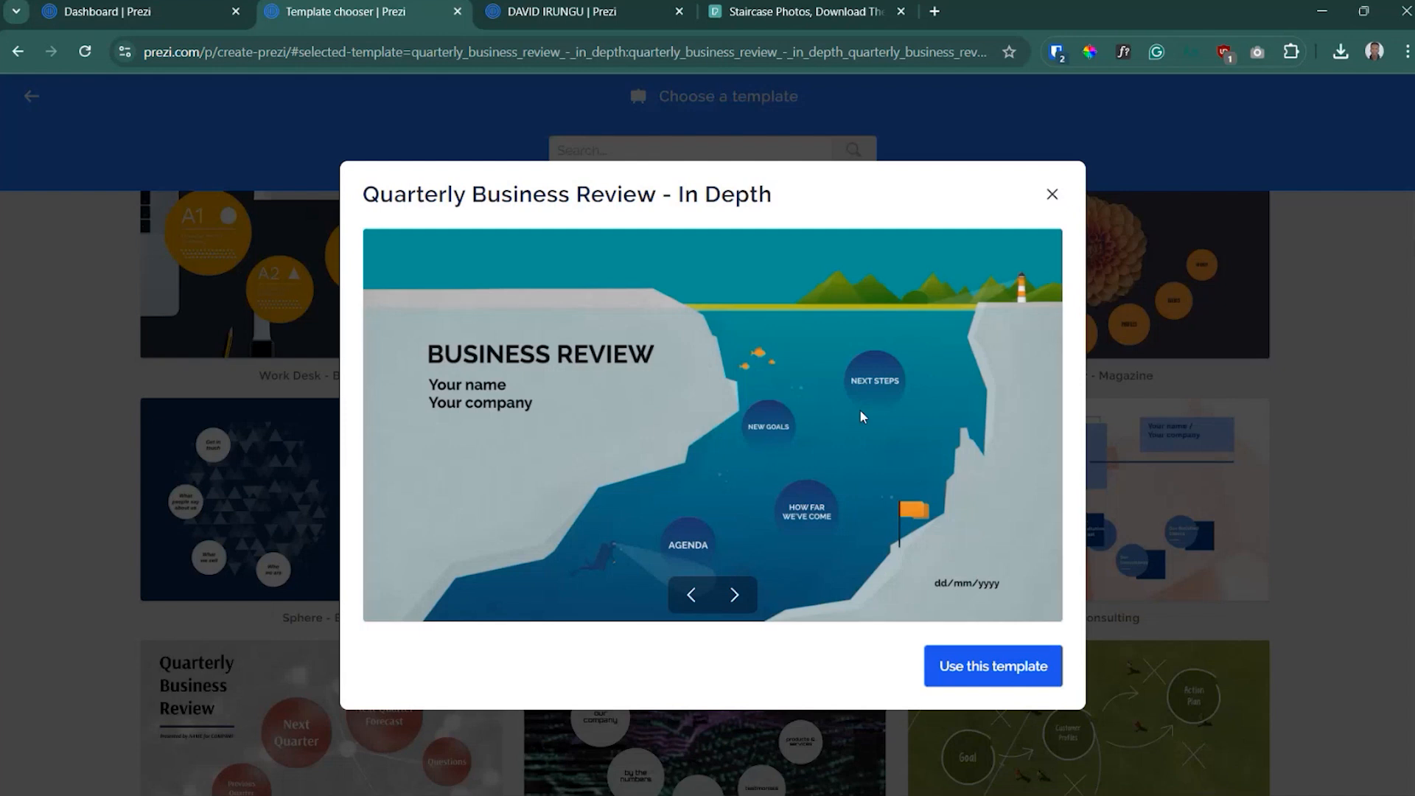
# - Create a presentation from the Quarterly Business Review - In Depth template with its privacy set to Public
pyautogui.click(967, 667)
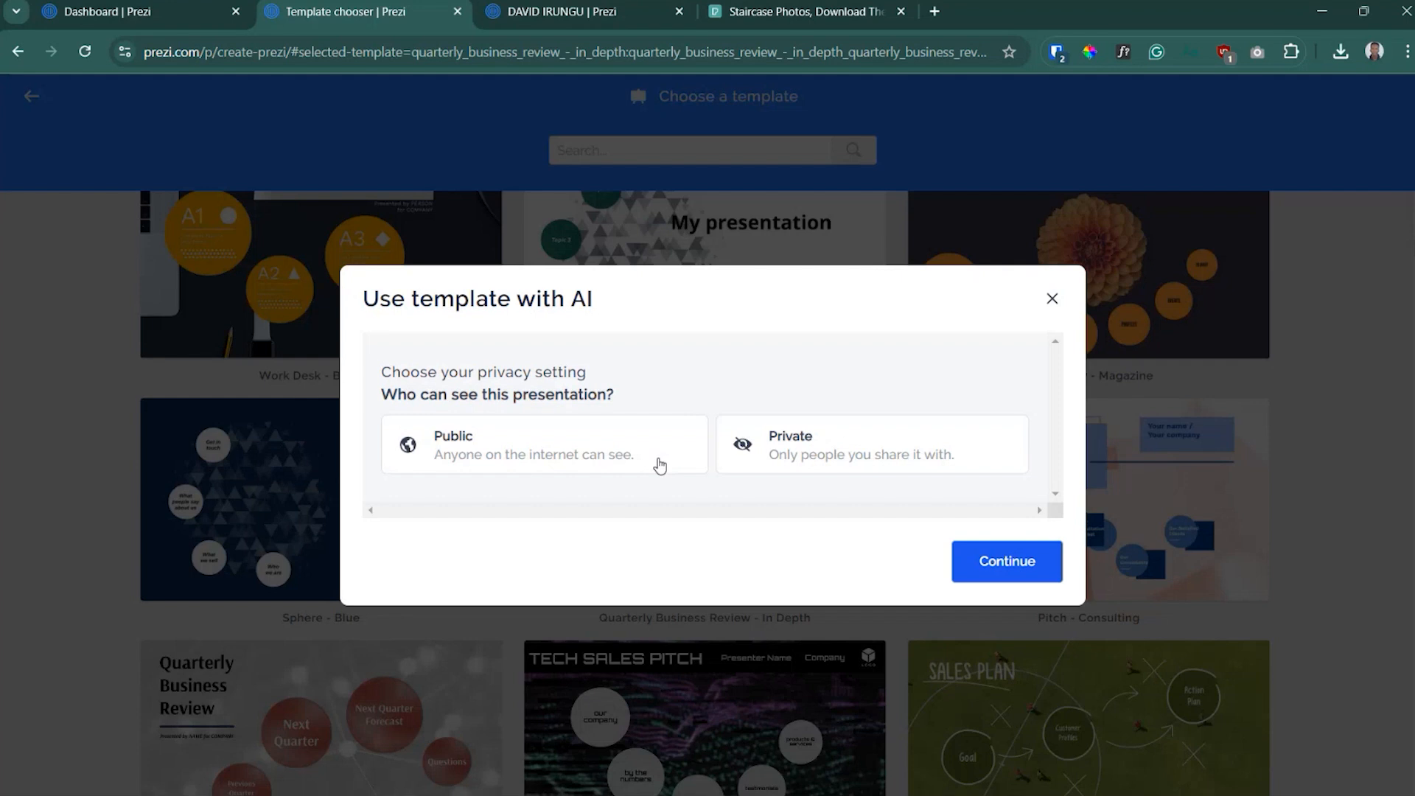
pyautogui.click(606, 465)
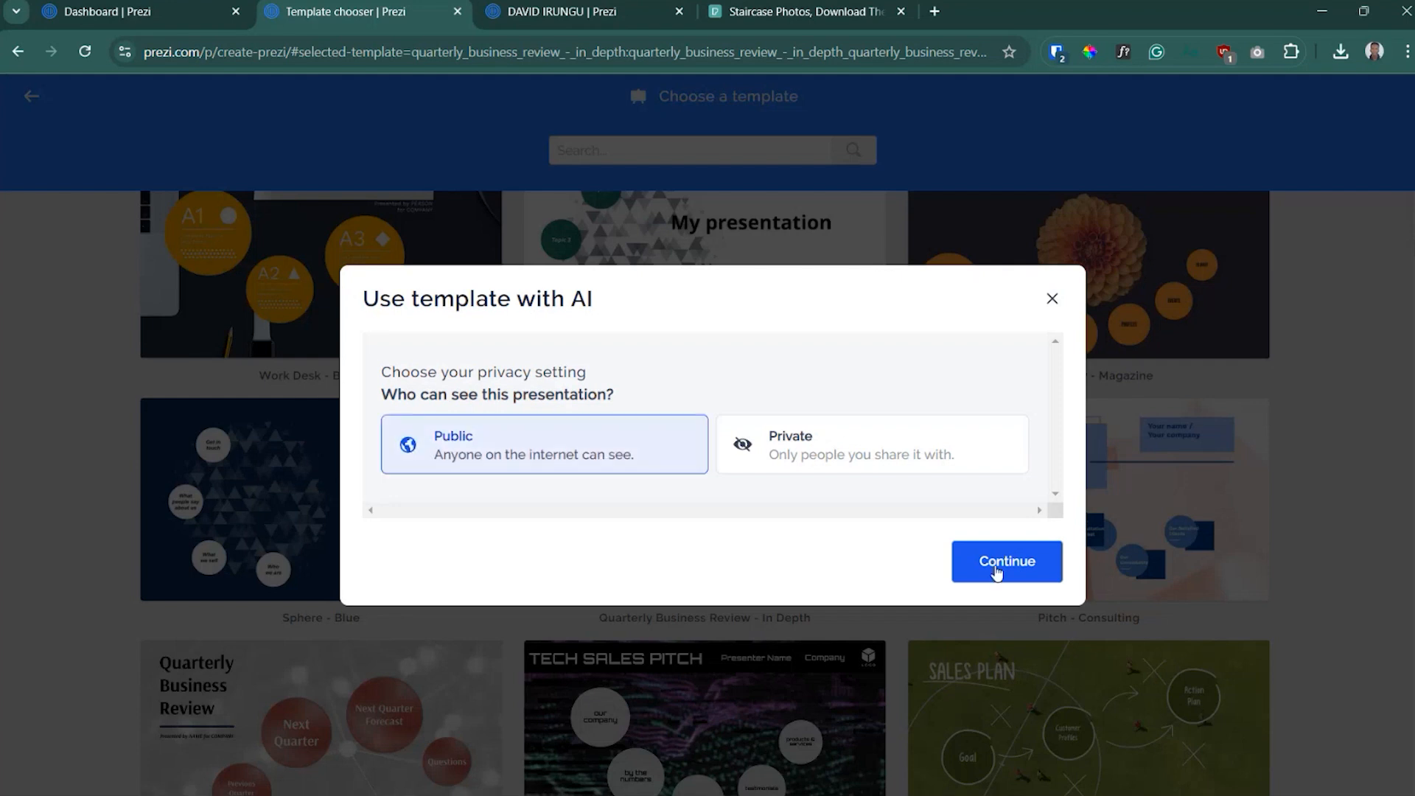
pyautogui.click(997, 569)
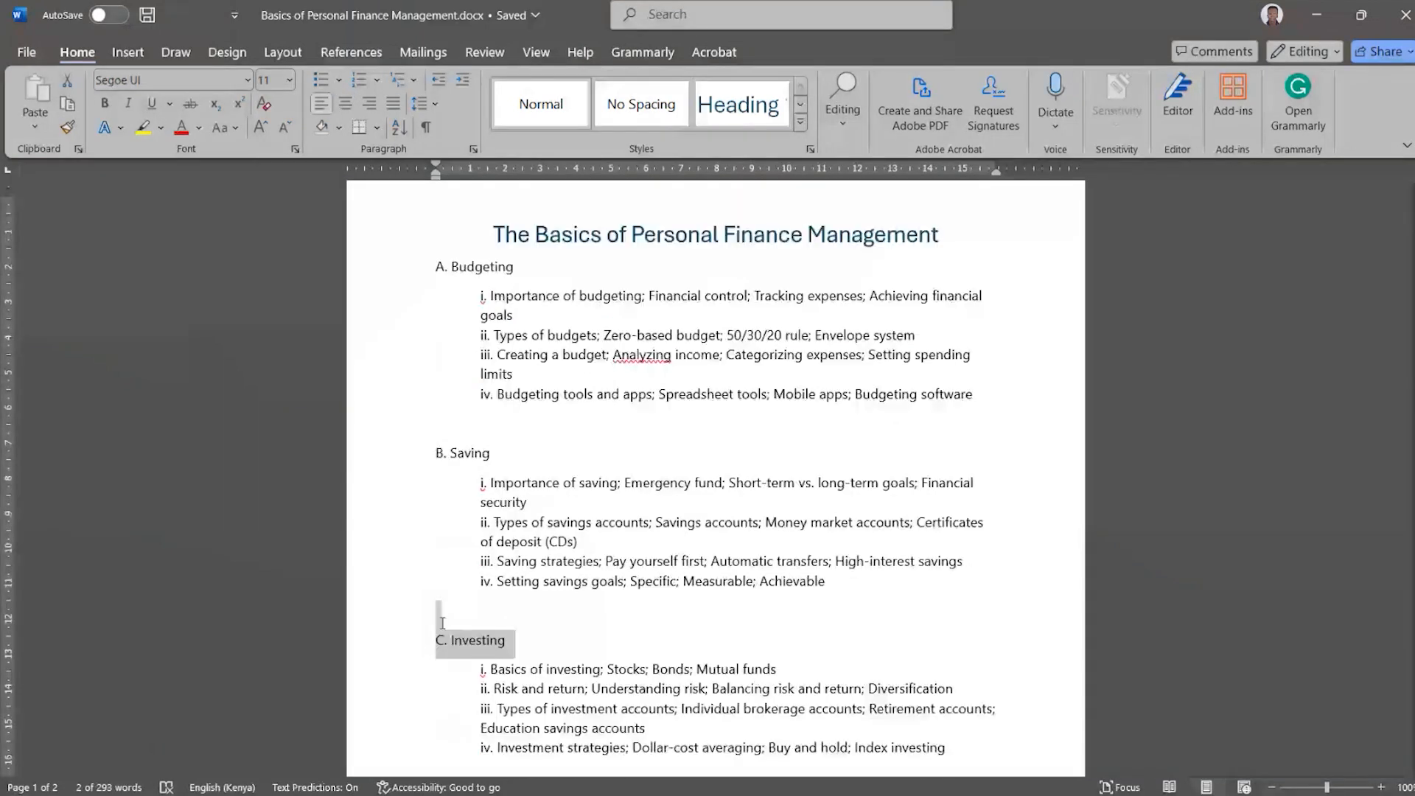
# - Examine the main sections and subtopics of the Basics of Personal Finance Management outline in Word
pyautogui.scroll(-3, 442, 622)
pyautogui.click(423, 631)
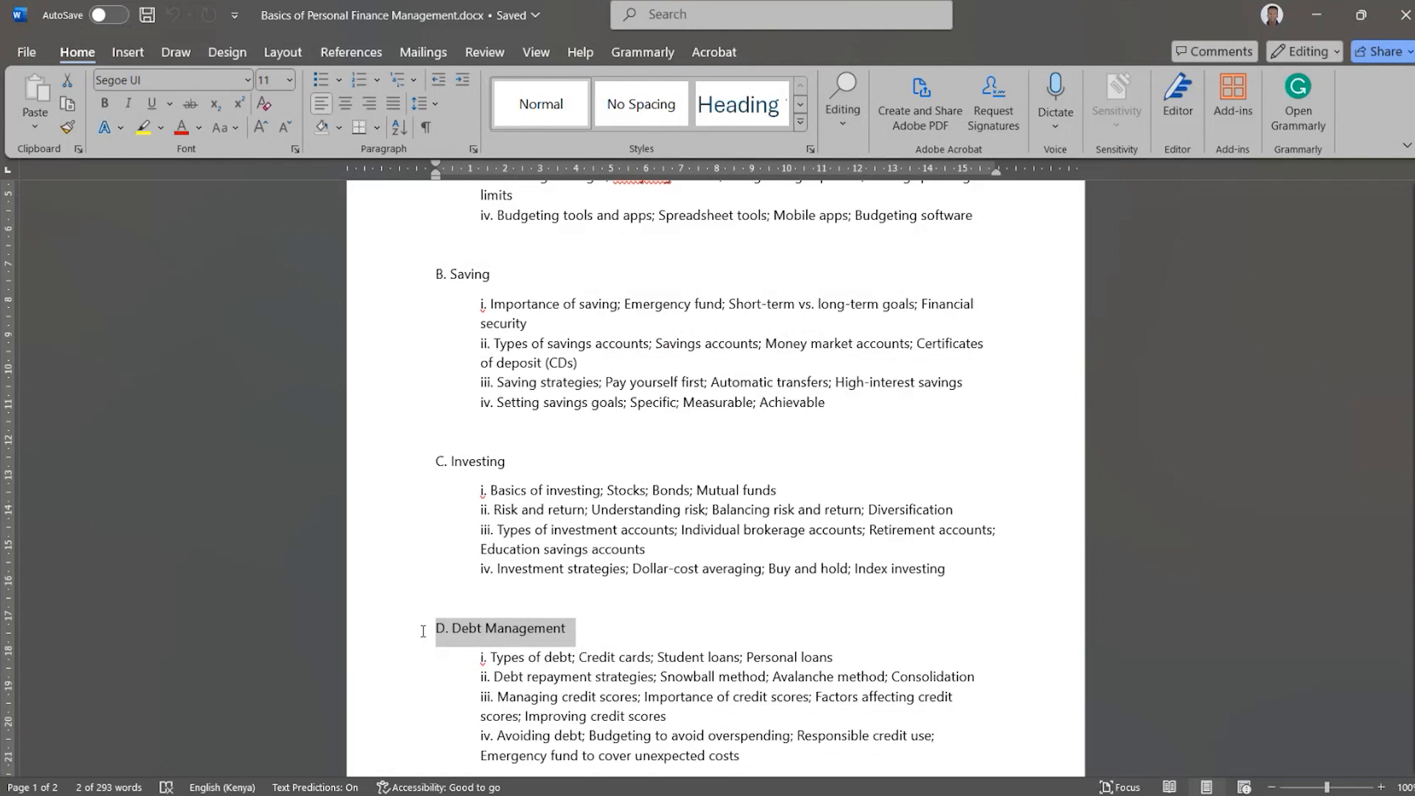
pyautogui.scroll(3, 492, 387)
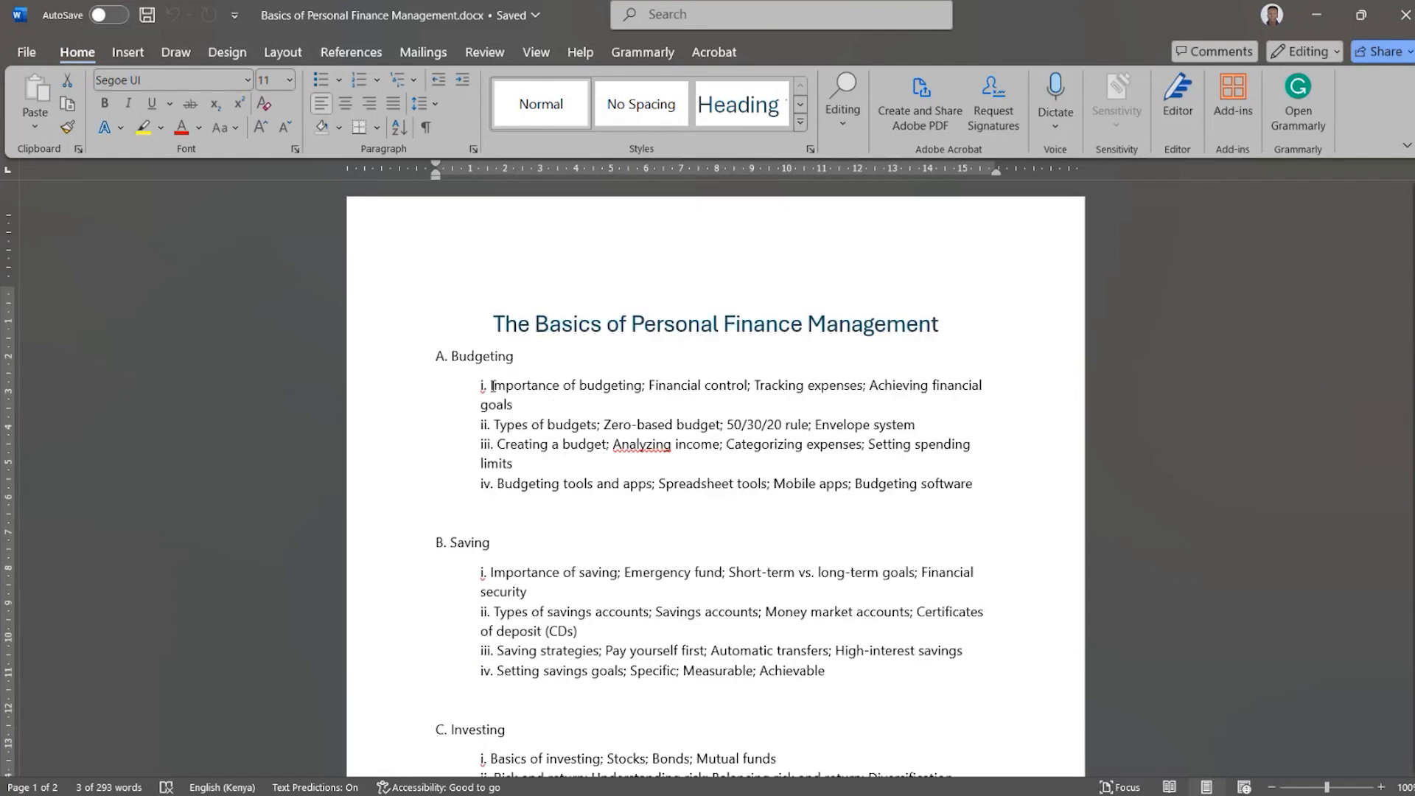
pyautogui.click(554, 446)
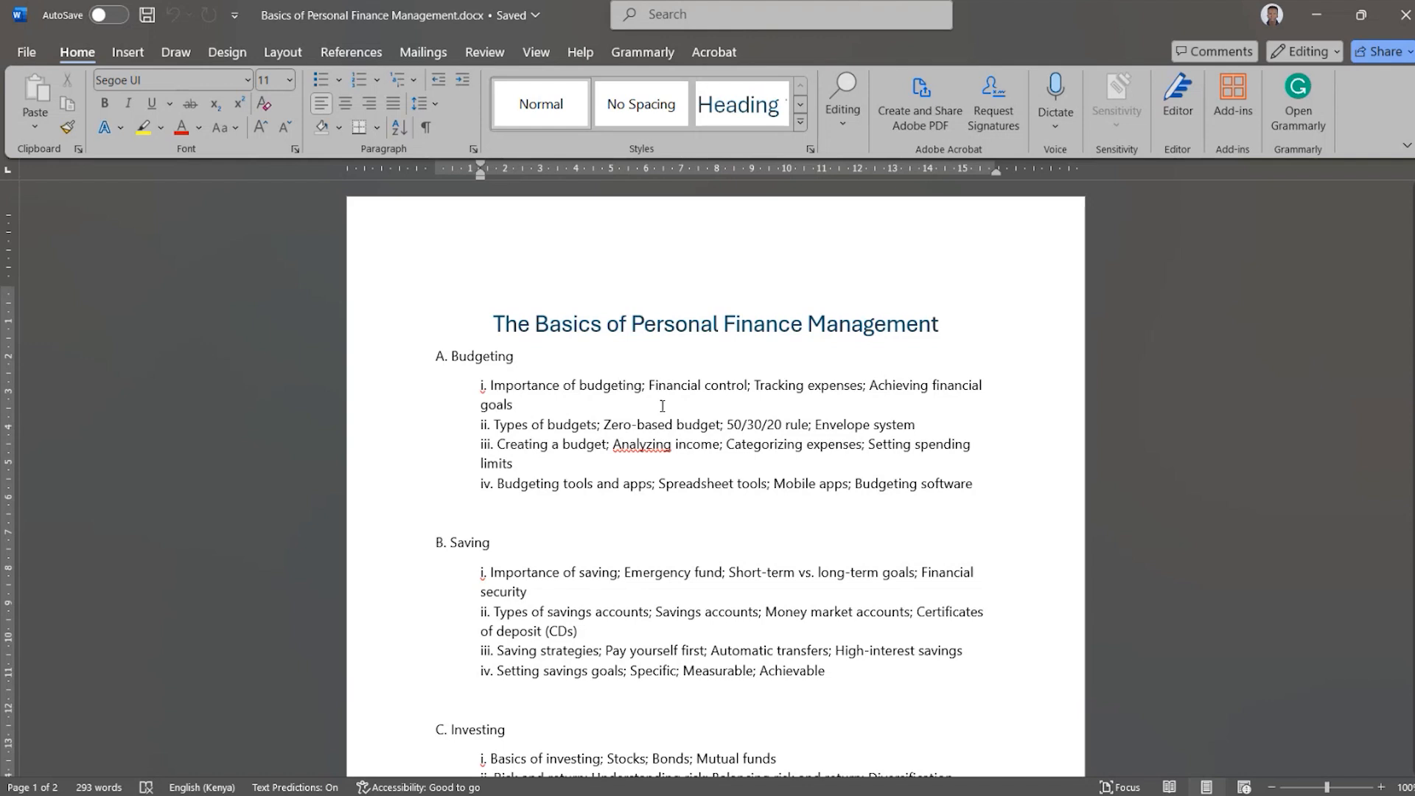
# - Switch from Word to the untitled Prezi presentation in Chrome
pyautogui.hotkey('alt', 'Tab')
pyautogui.hotkey('alt', 'Tab')
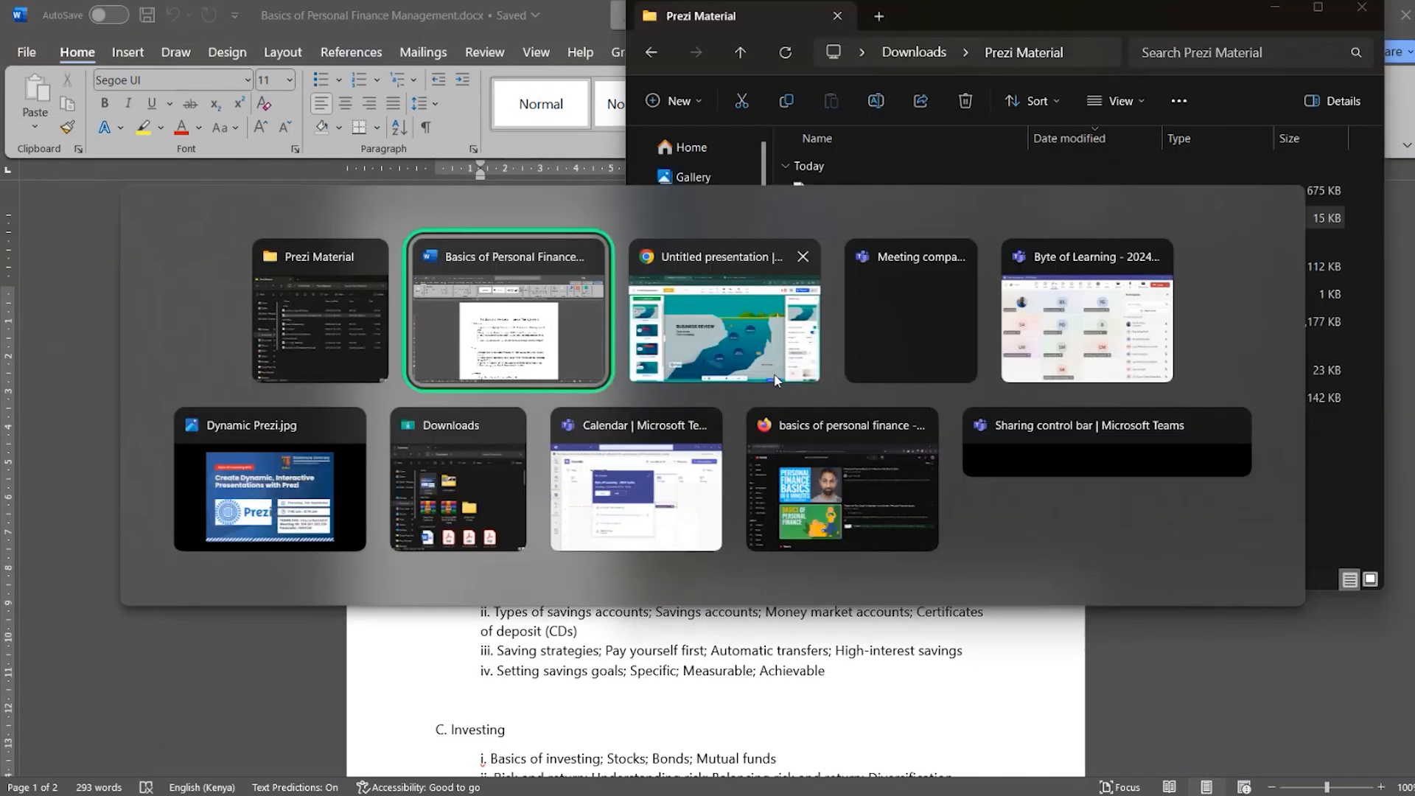
pyautogui.click(777, 379)
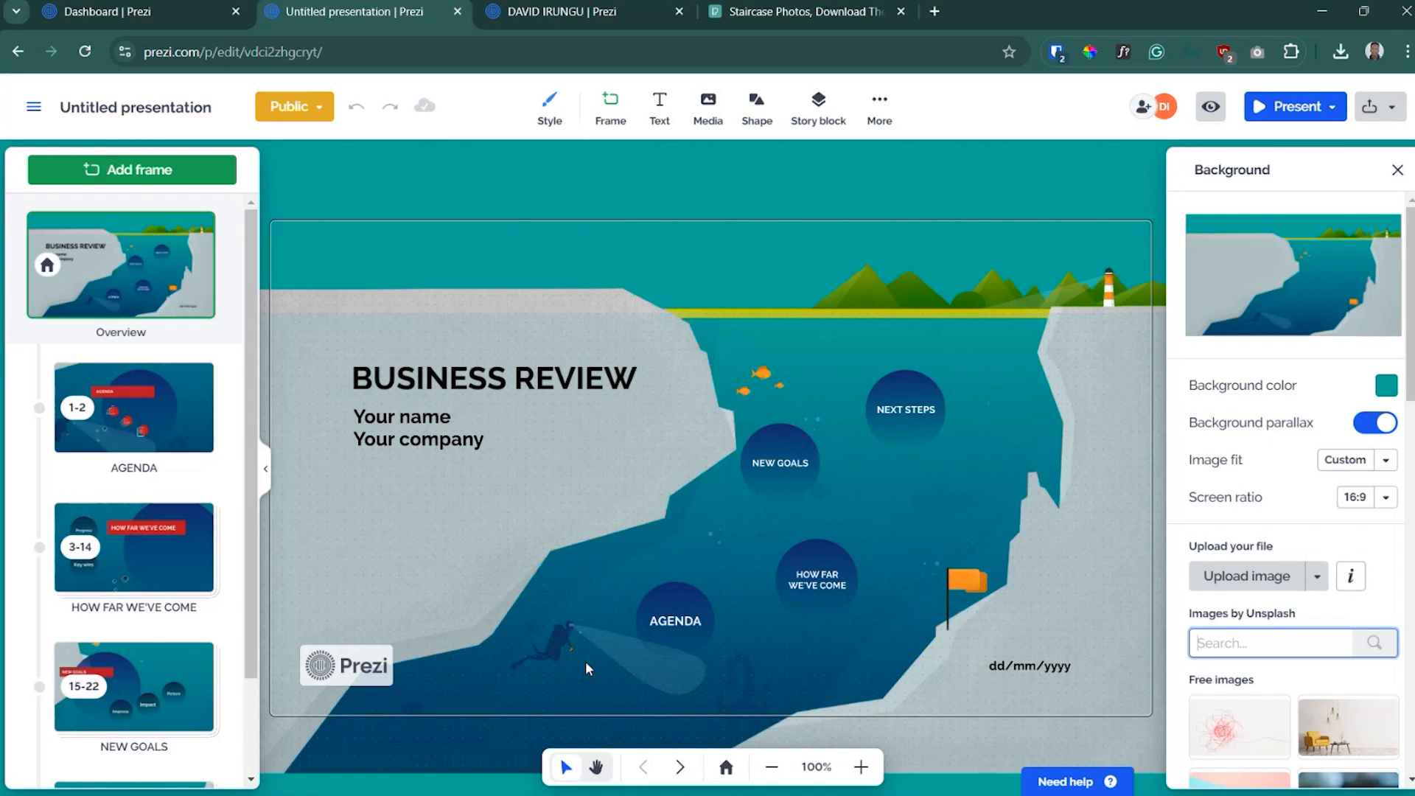
# - Replace the BUSINESS REVIEW title on the overview with "THE BASICS OF FINANCIALPLANNING"
pyautogui.scroll(2, 623, 626)
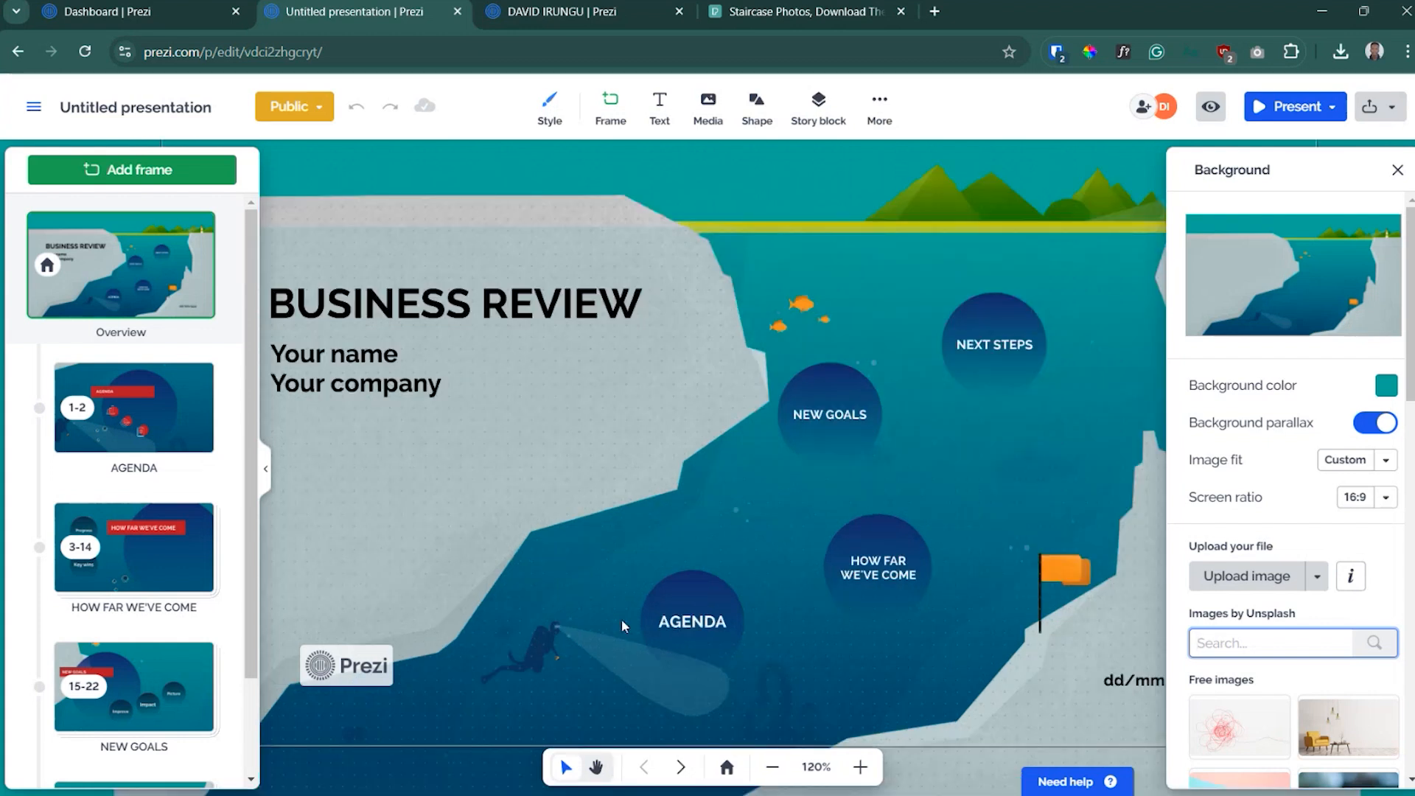
pyautogui.moveTo(623, 626); pyautogui.dragTo(582, 582)
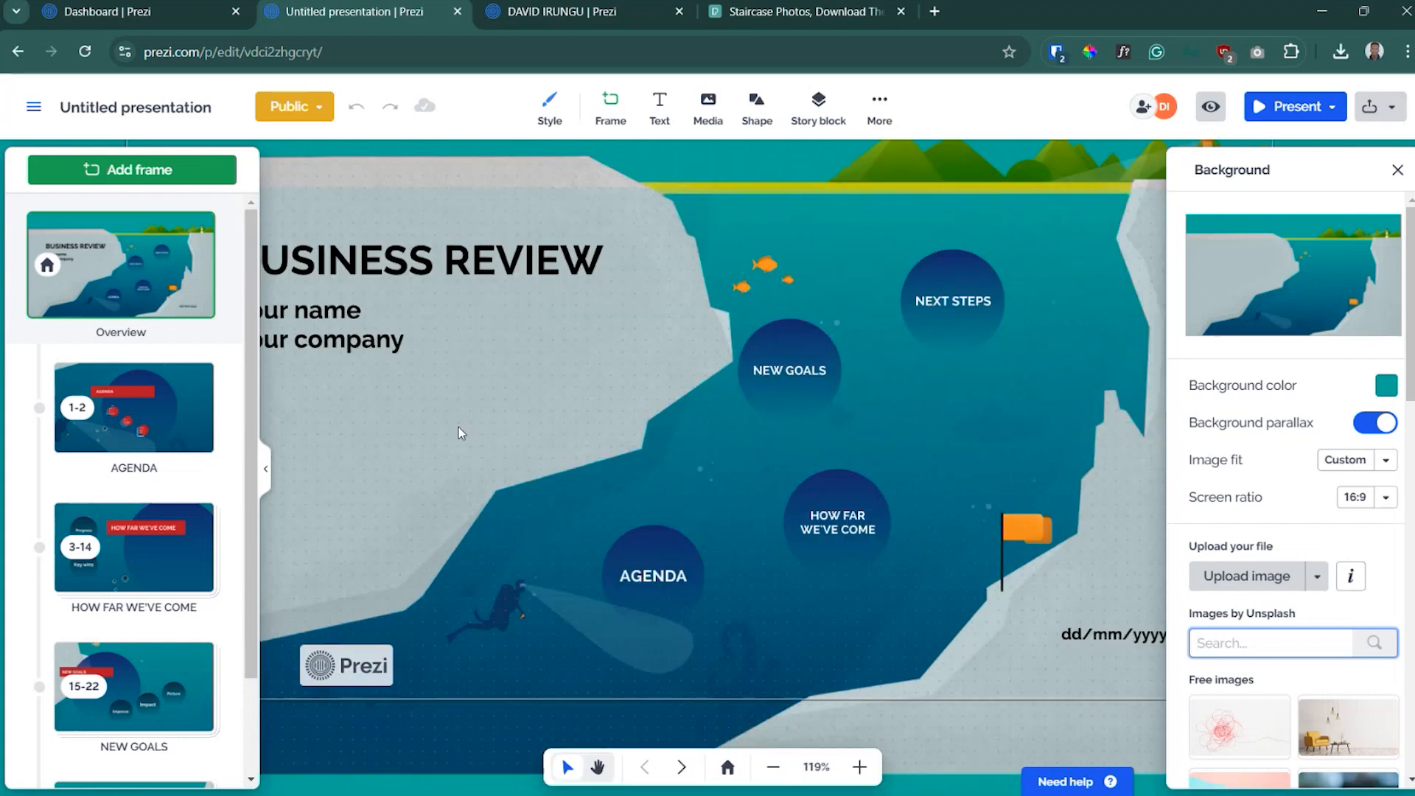
pyautogui.tripleClick(410, 308)
pyautogui.write('THE BASICS OF FINAN')
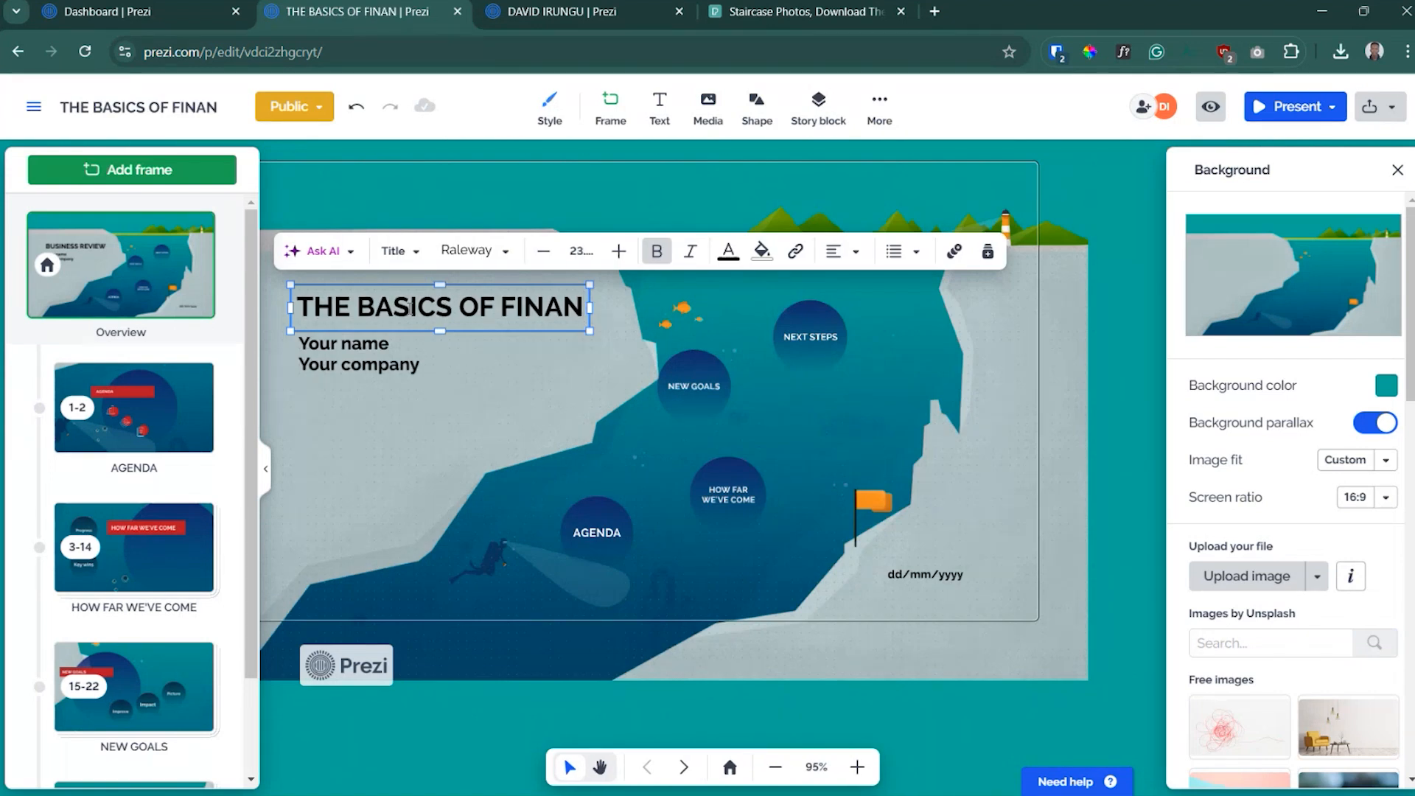
pyautogui.write('C')
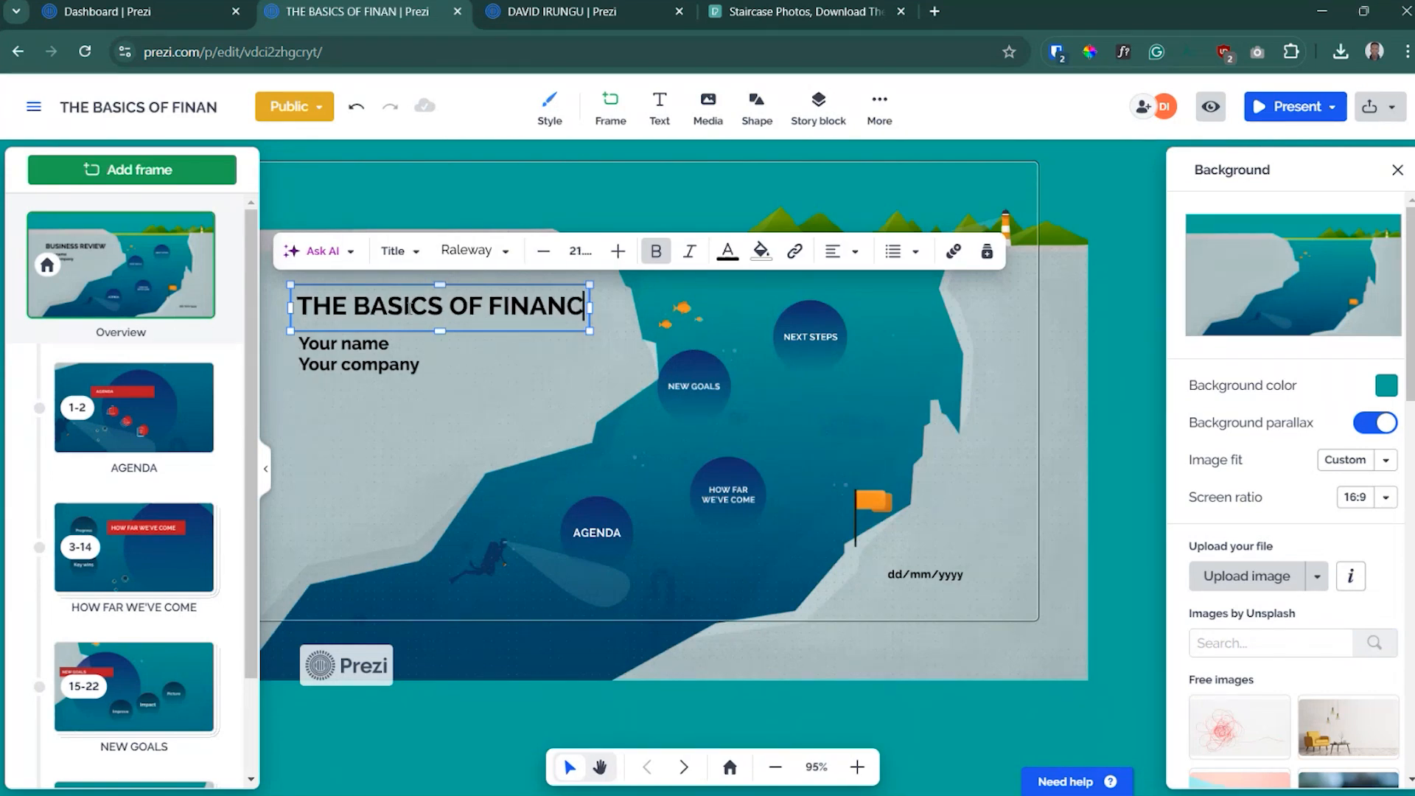
pyautogui.write('IALPLANNING')
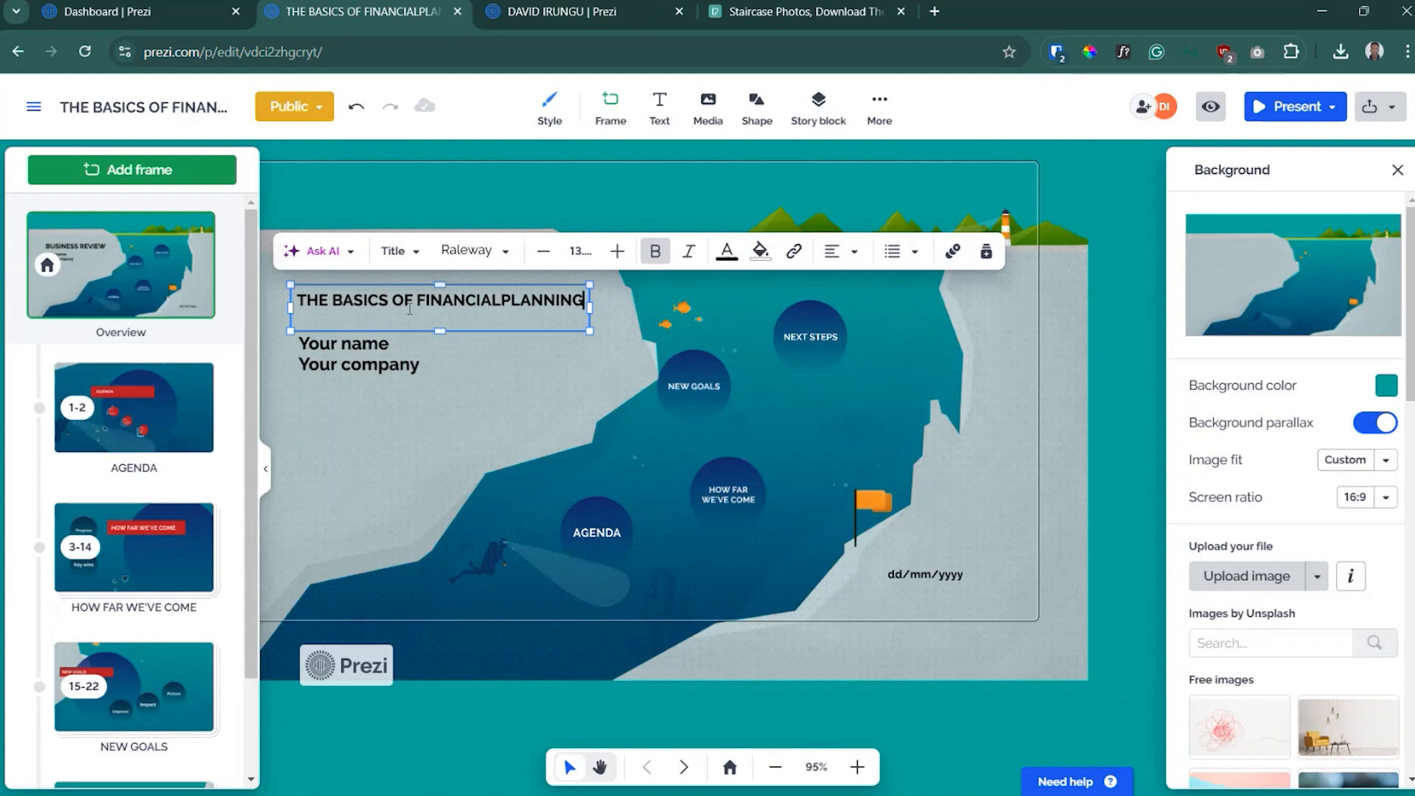
# - Delete the name and company subtitle, and enlarge the overview title to read "THE BASICS OF FINANCIAL PLANNING" over three lines
pyautogui.click(413, 376)
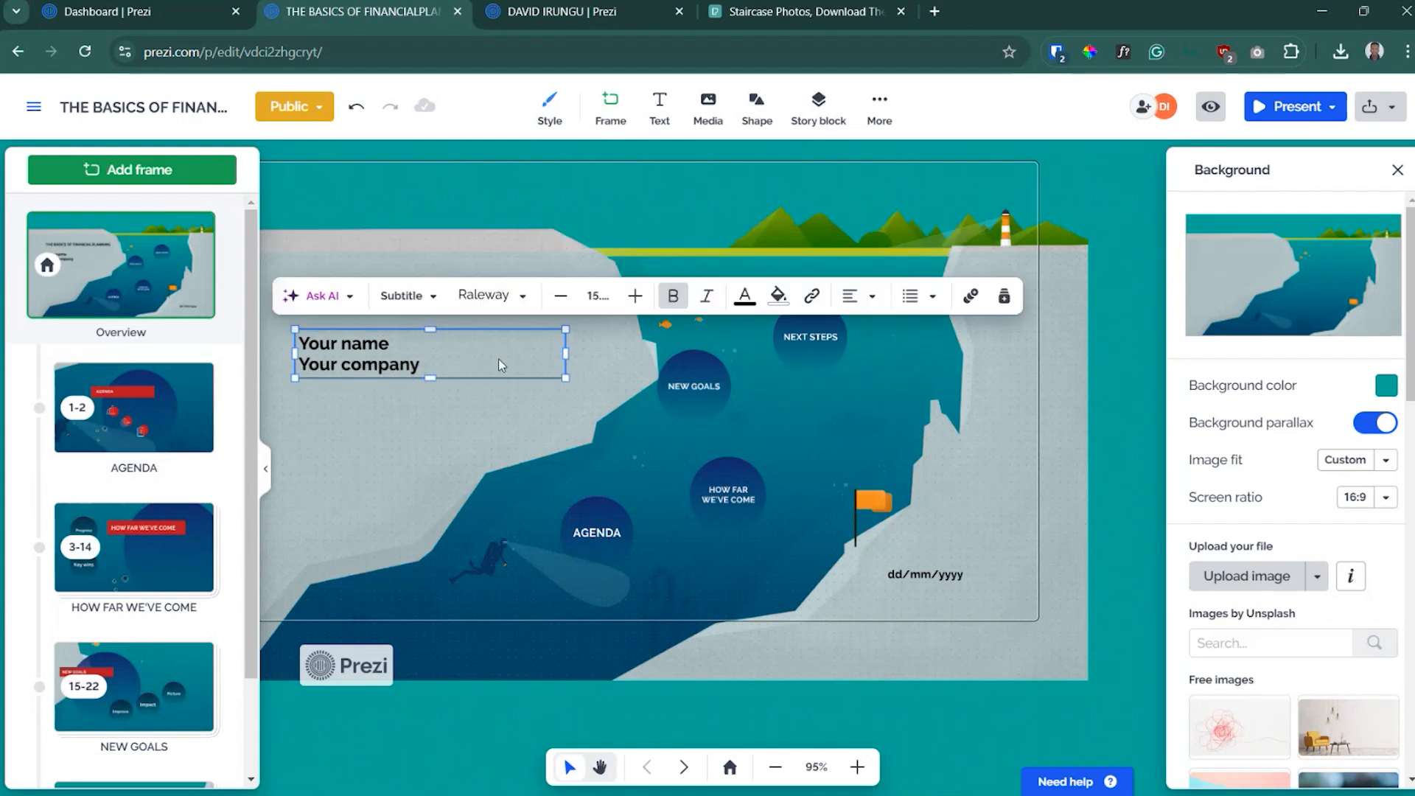
pyautogui.press('Delete')
pyautogui.click(405, 311)
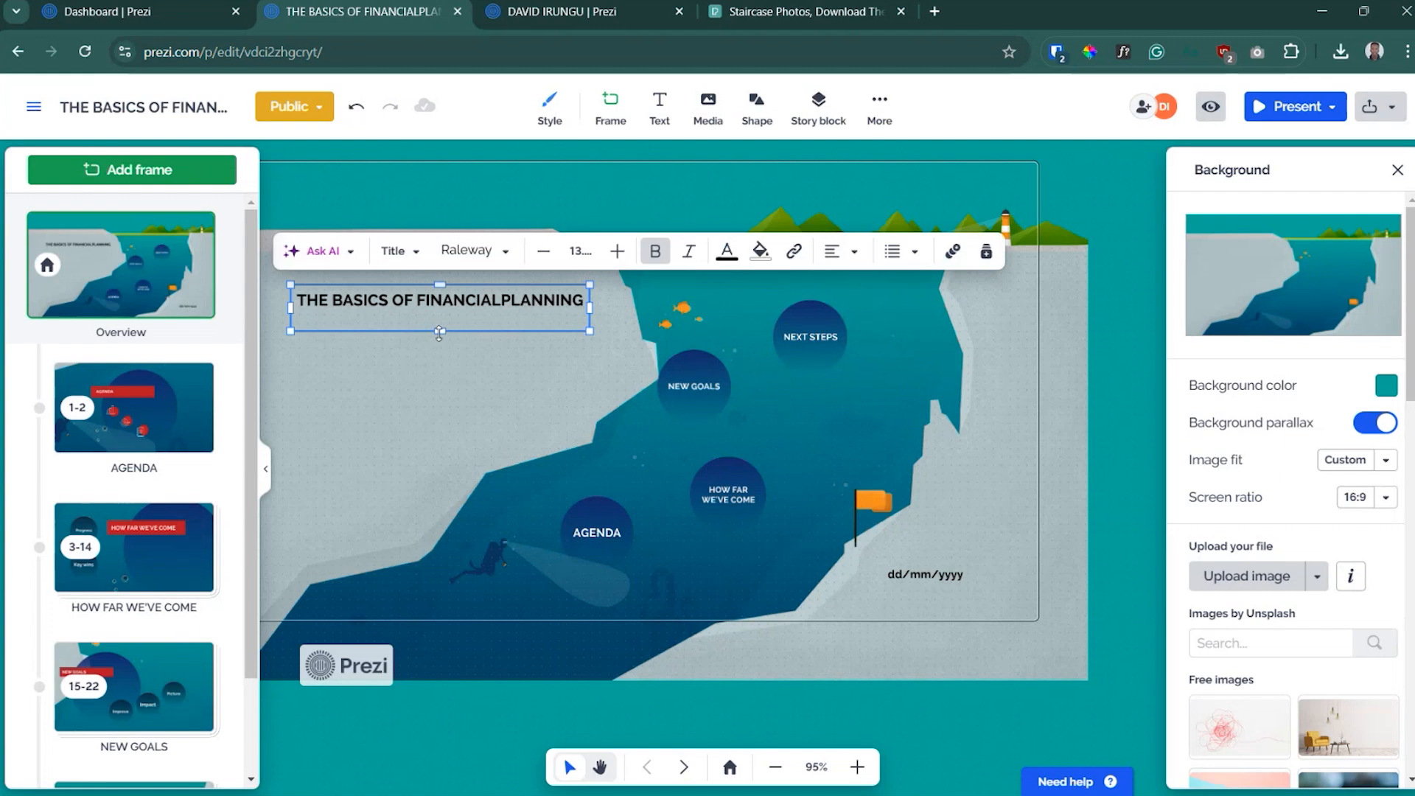
pyautogui.moveTo(440, 331); pyautogui.dragTo(430, 404)
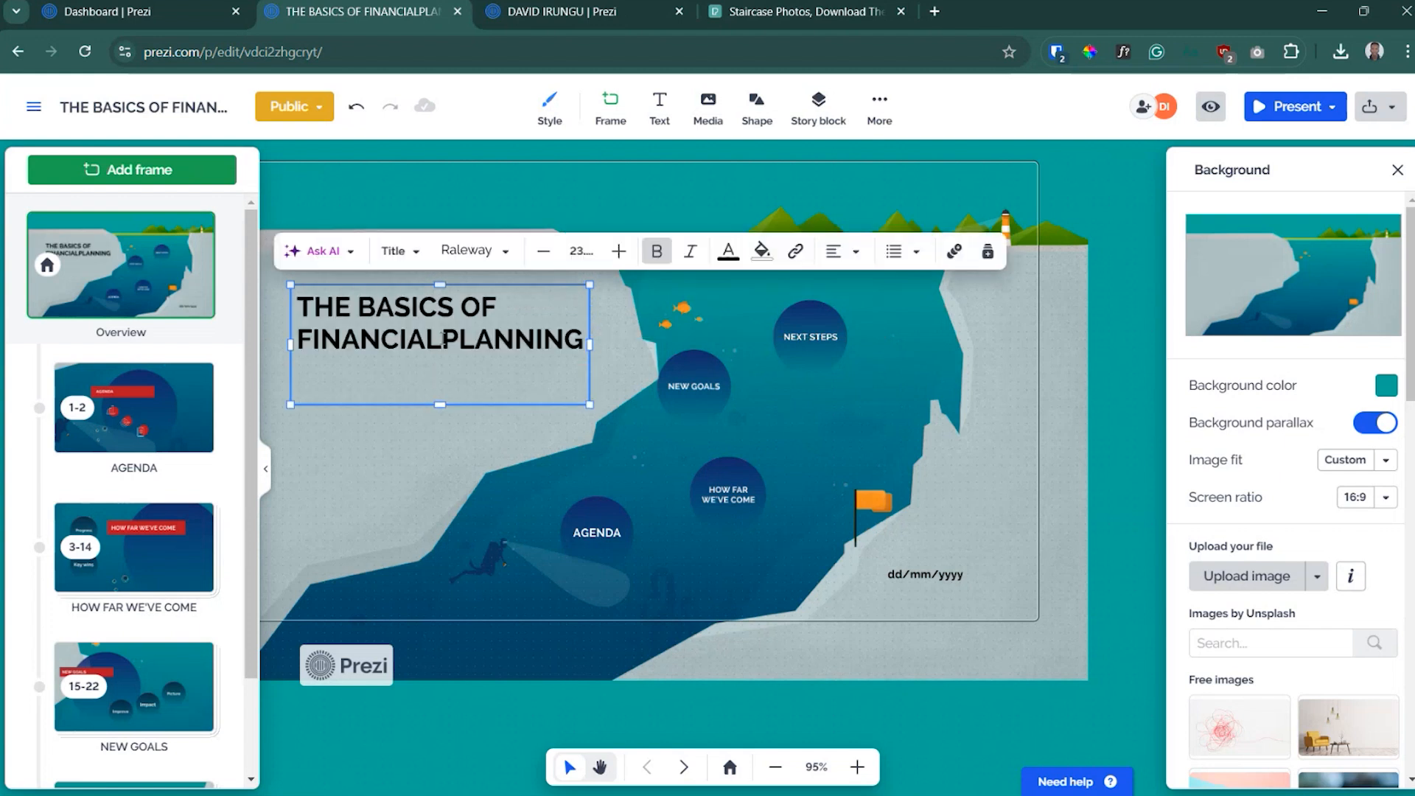
pyautogui.click(443, 337)
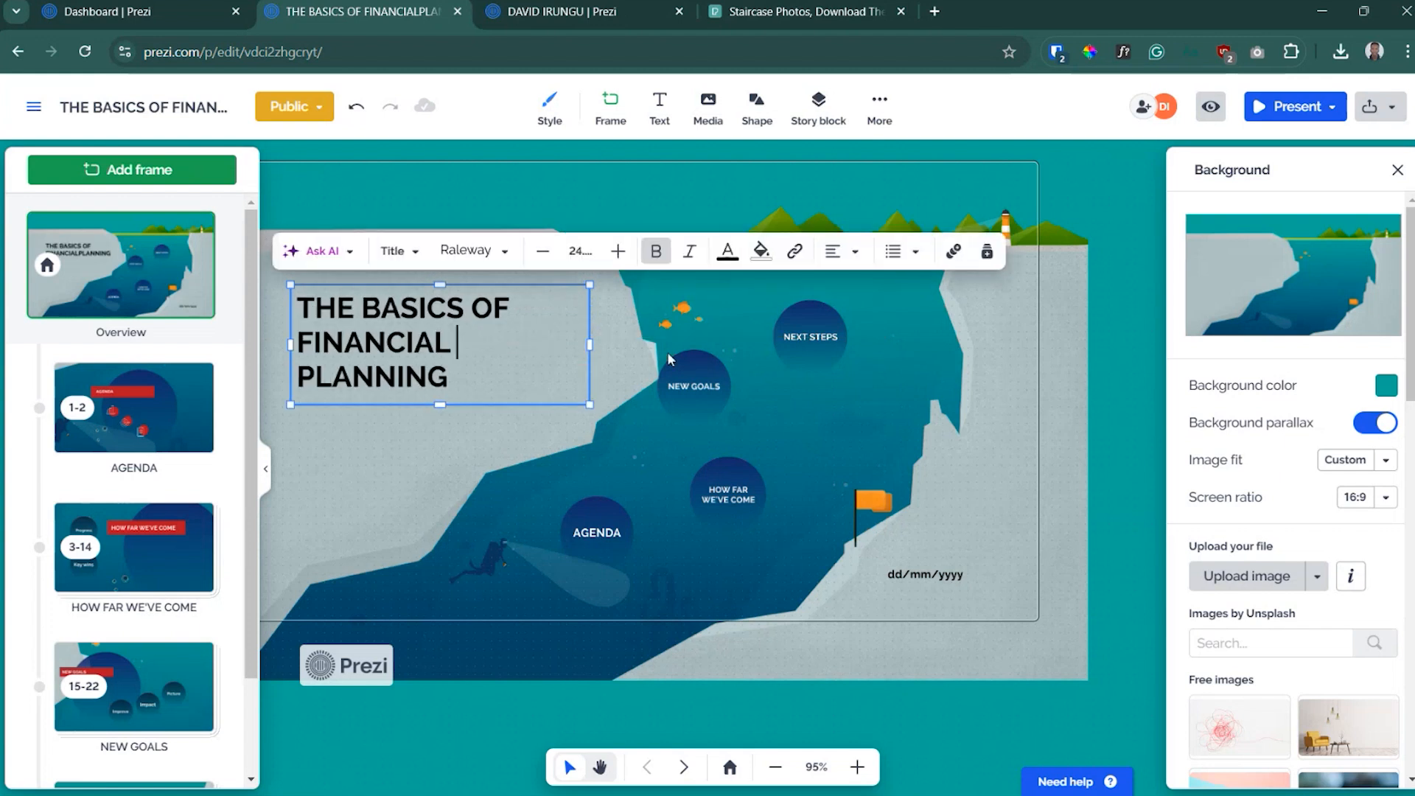
pyautogui.click(809, 451)
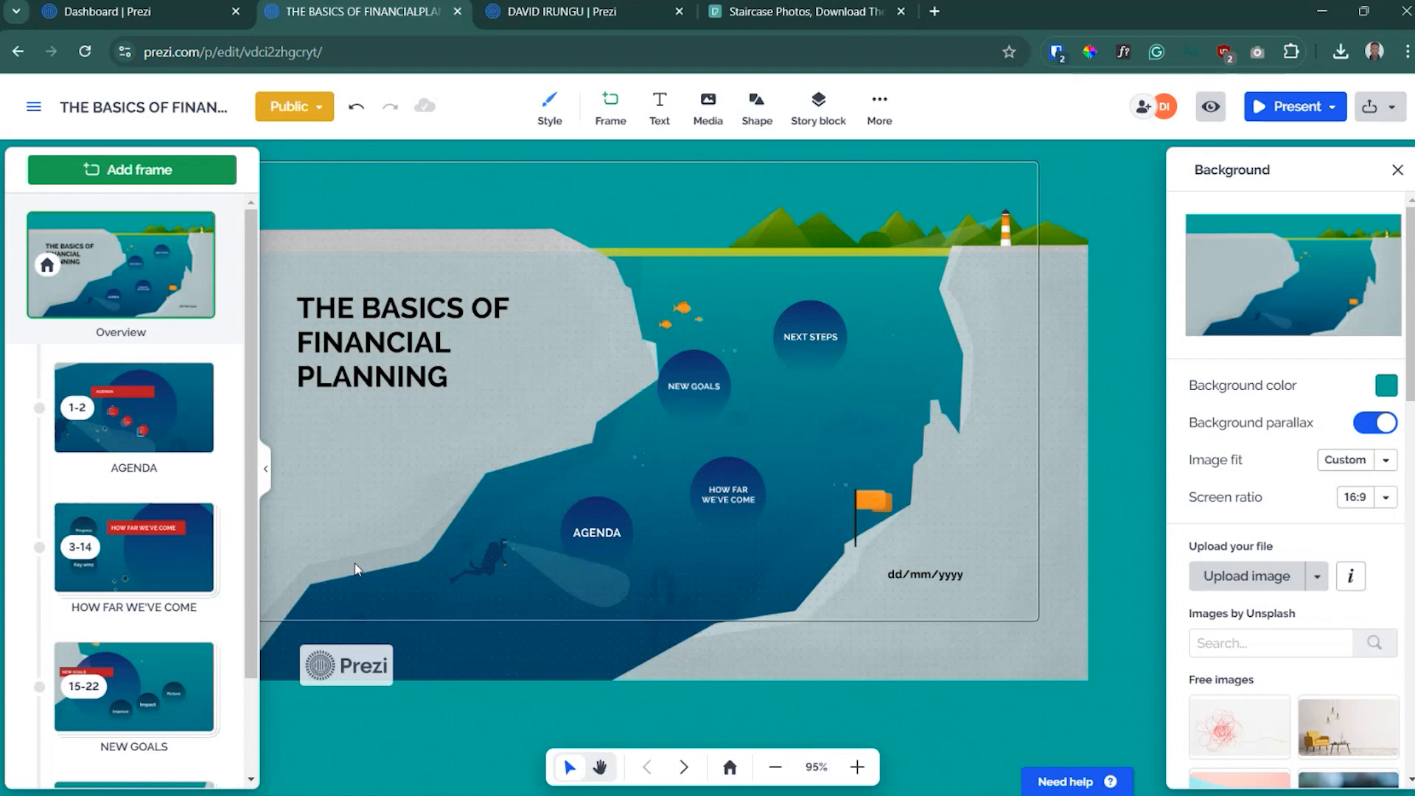
pyautogui.moveTo(378, 645)
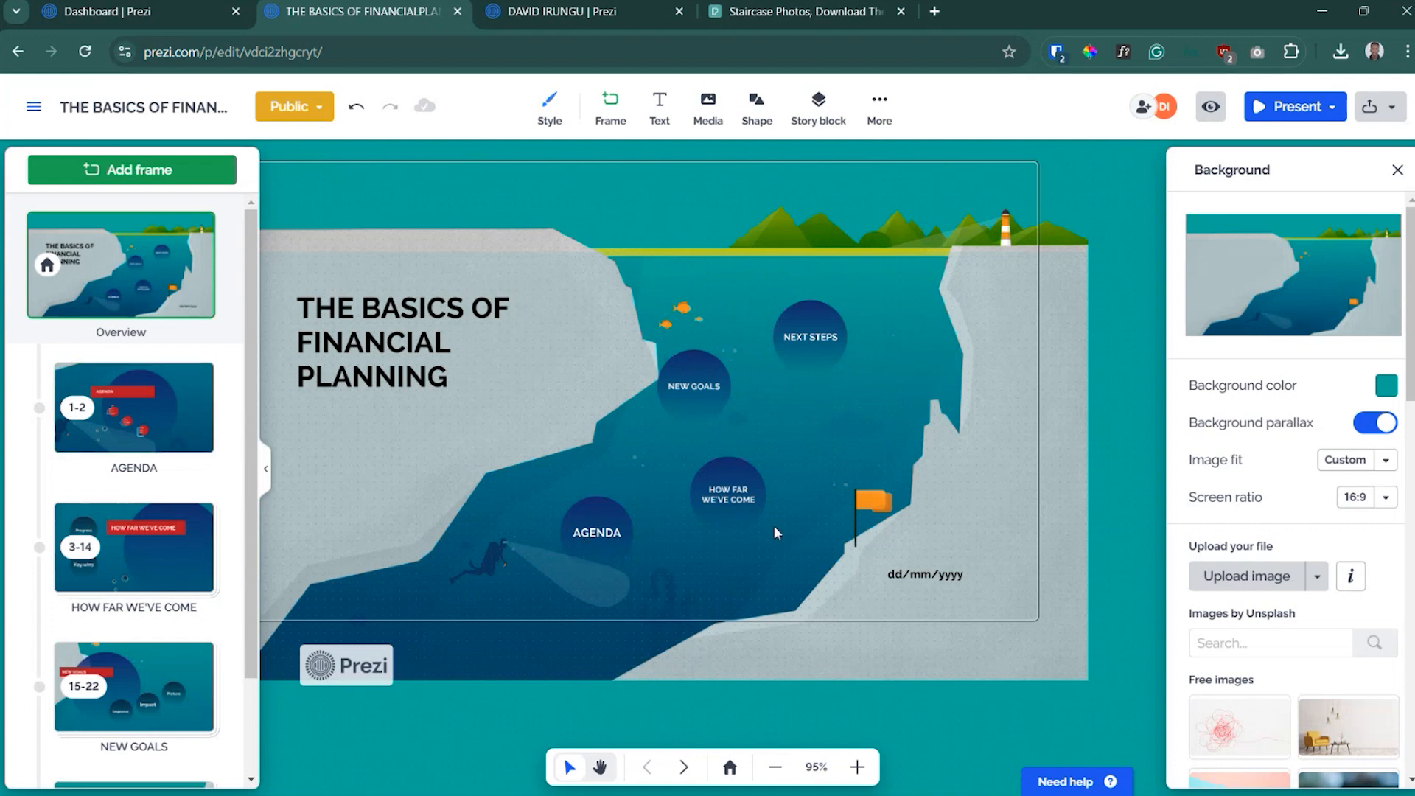
# - Replace the AGENDA topic label on the overview with "Budgeting", copied from the Word outline
pyautogui.click(601, 532)
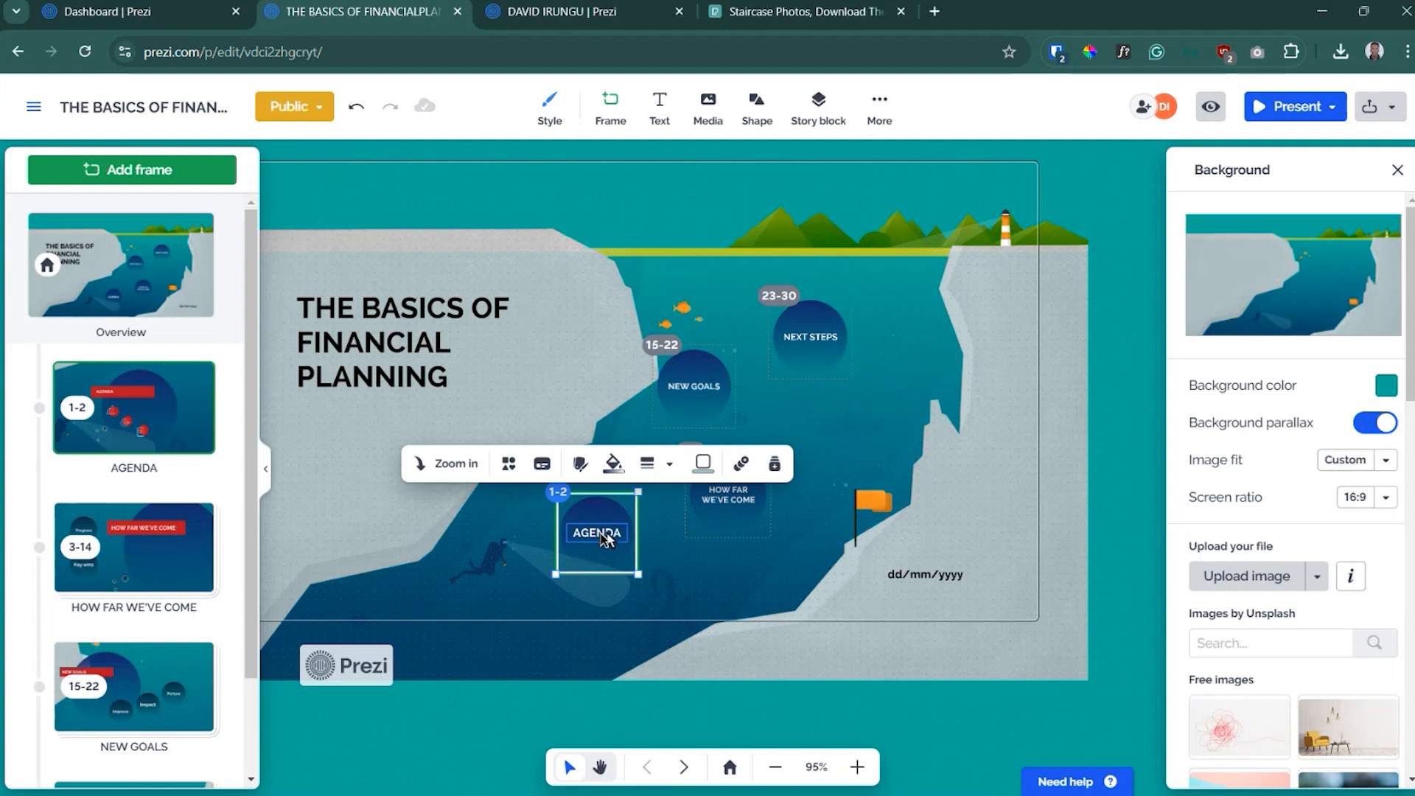
pyautogui.hotkey('alt', 'Tab')
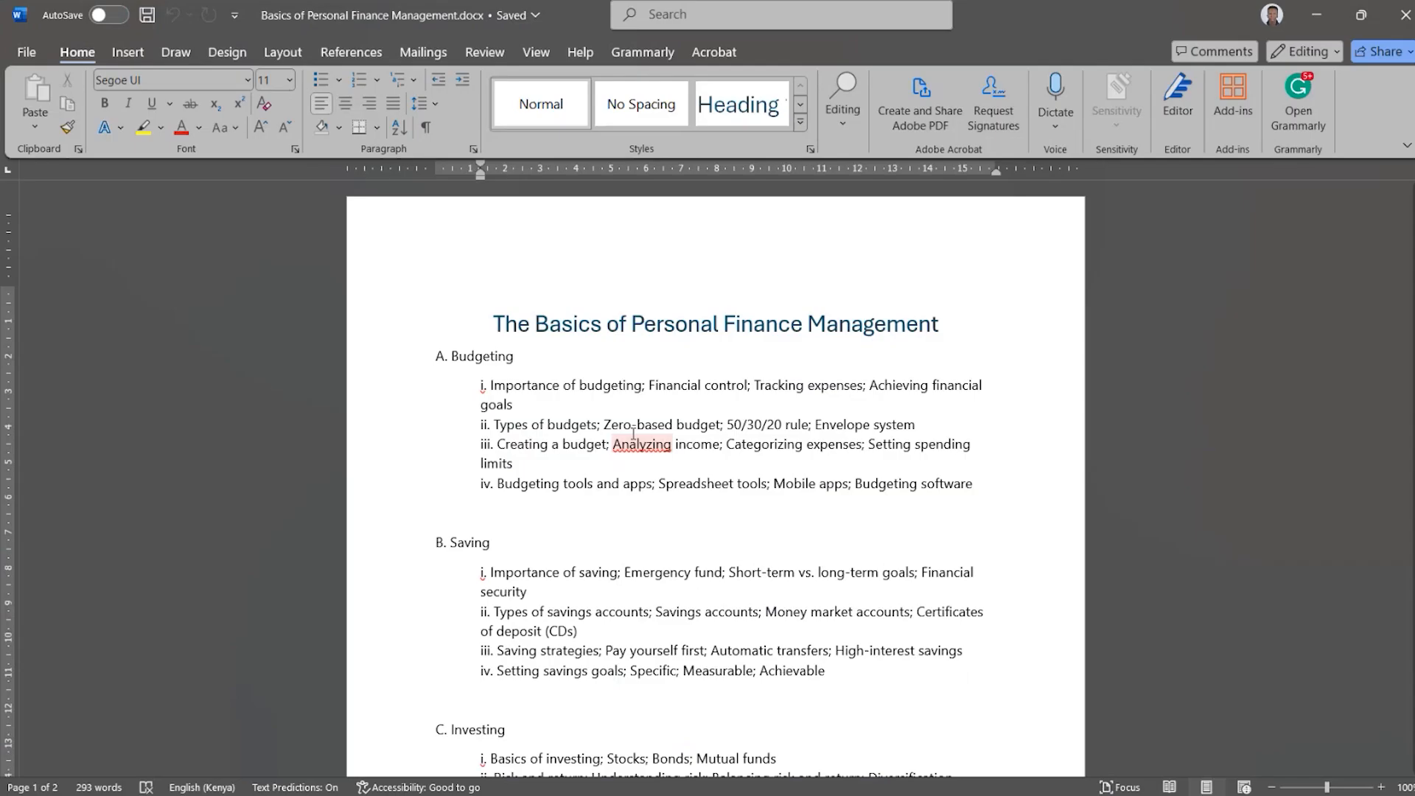
pyautogui.doubleClick(504, 359)
pyautogui.hotkey('ctrl', 'c')
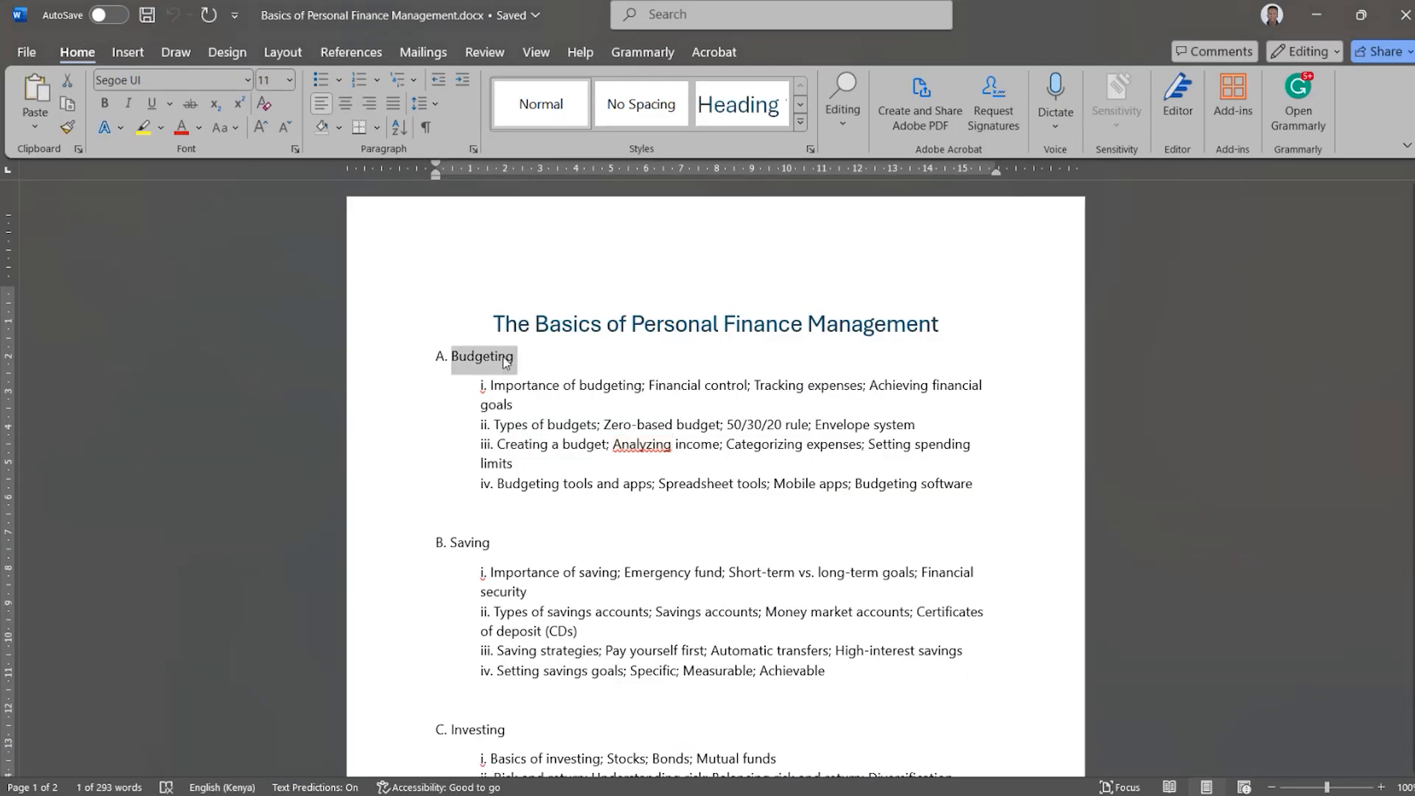
pyautogui.hotkey('alt', 'Tab')
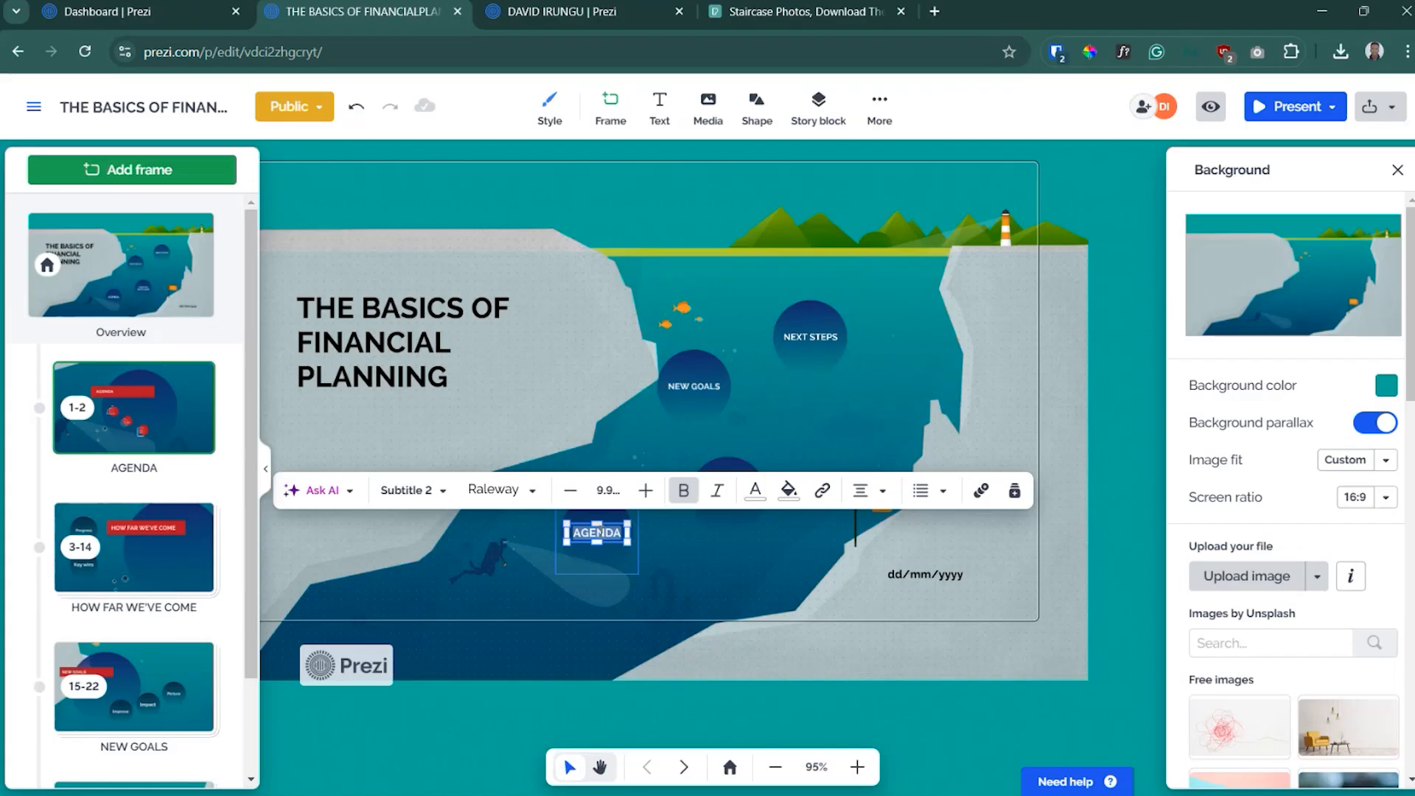
pyautogui.hotkey('ctrl', 'v')
pyautogui.click(691, 560)
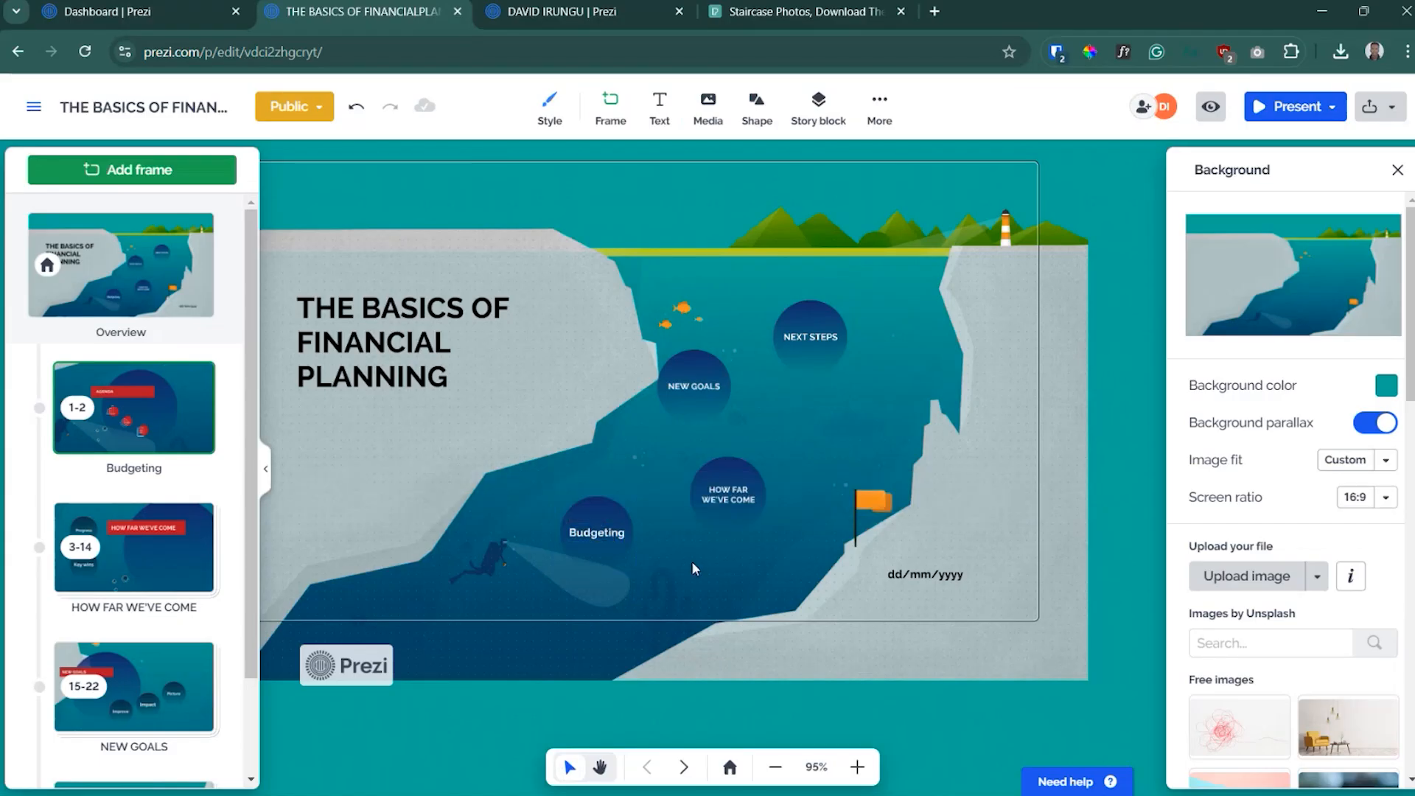
# - Try several default color palettes and apply the dark blue one with orange, light green and light blue accents
pyautogui.click(599, 550)
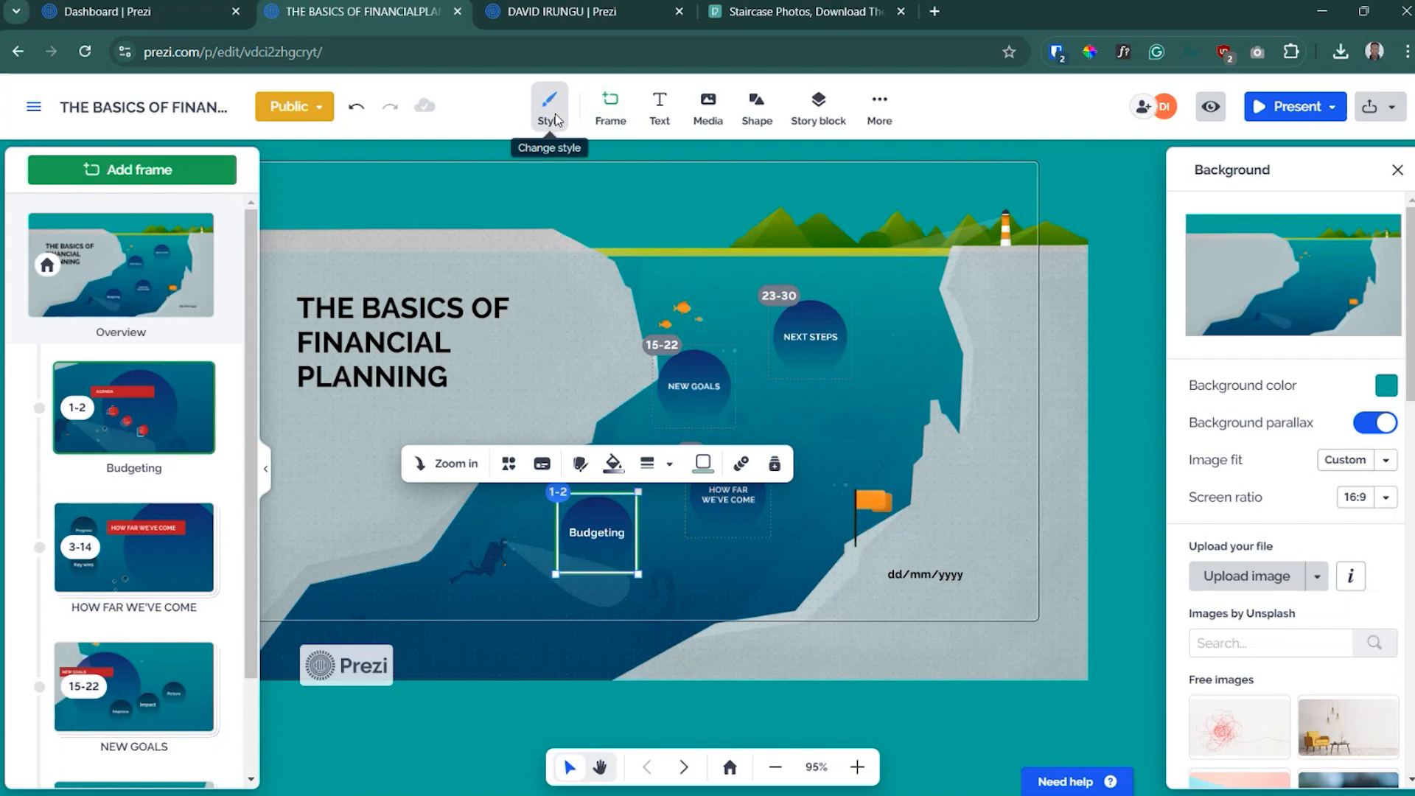
pyautogui.click(557, 121)
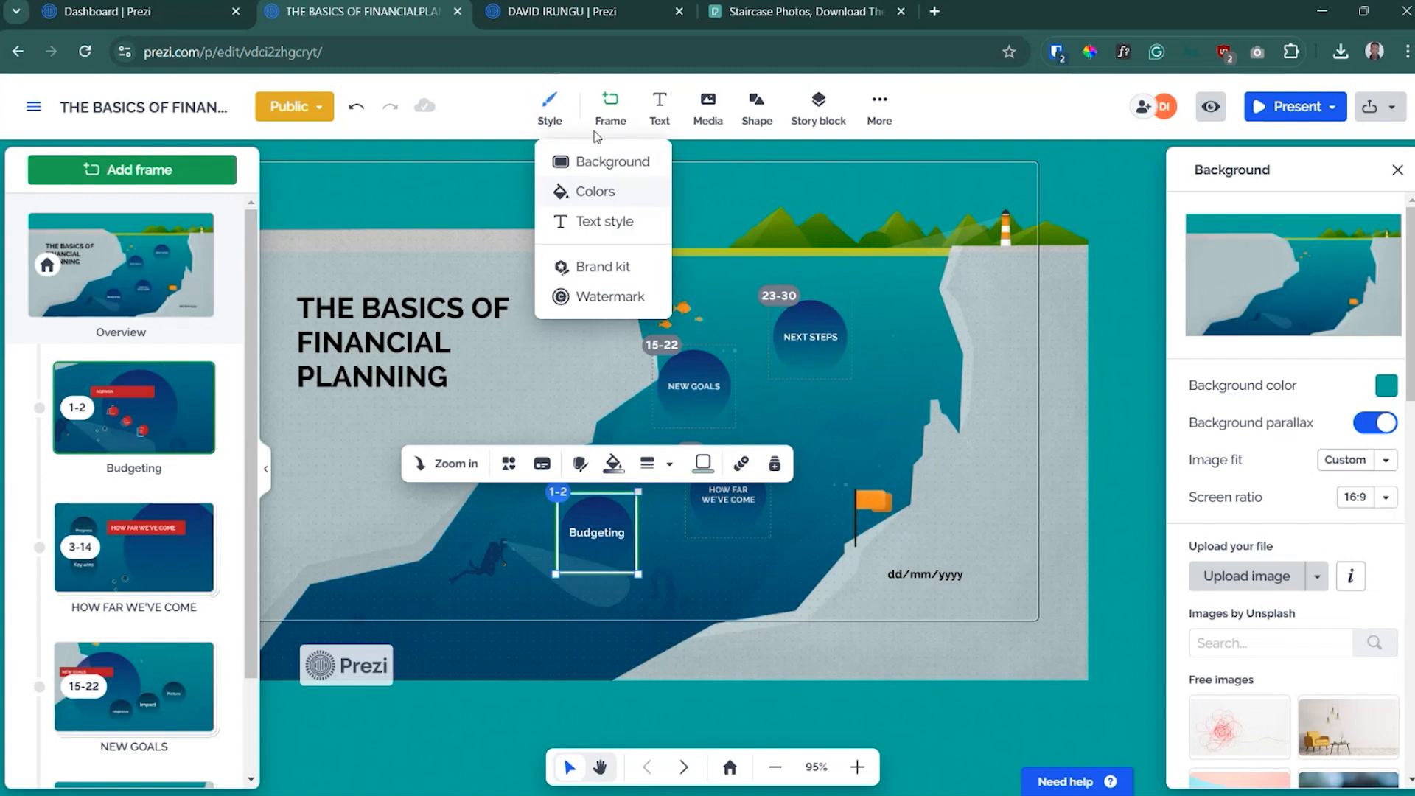
pyautogui.click(579, 196)
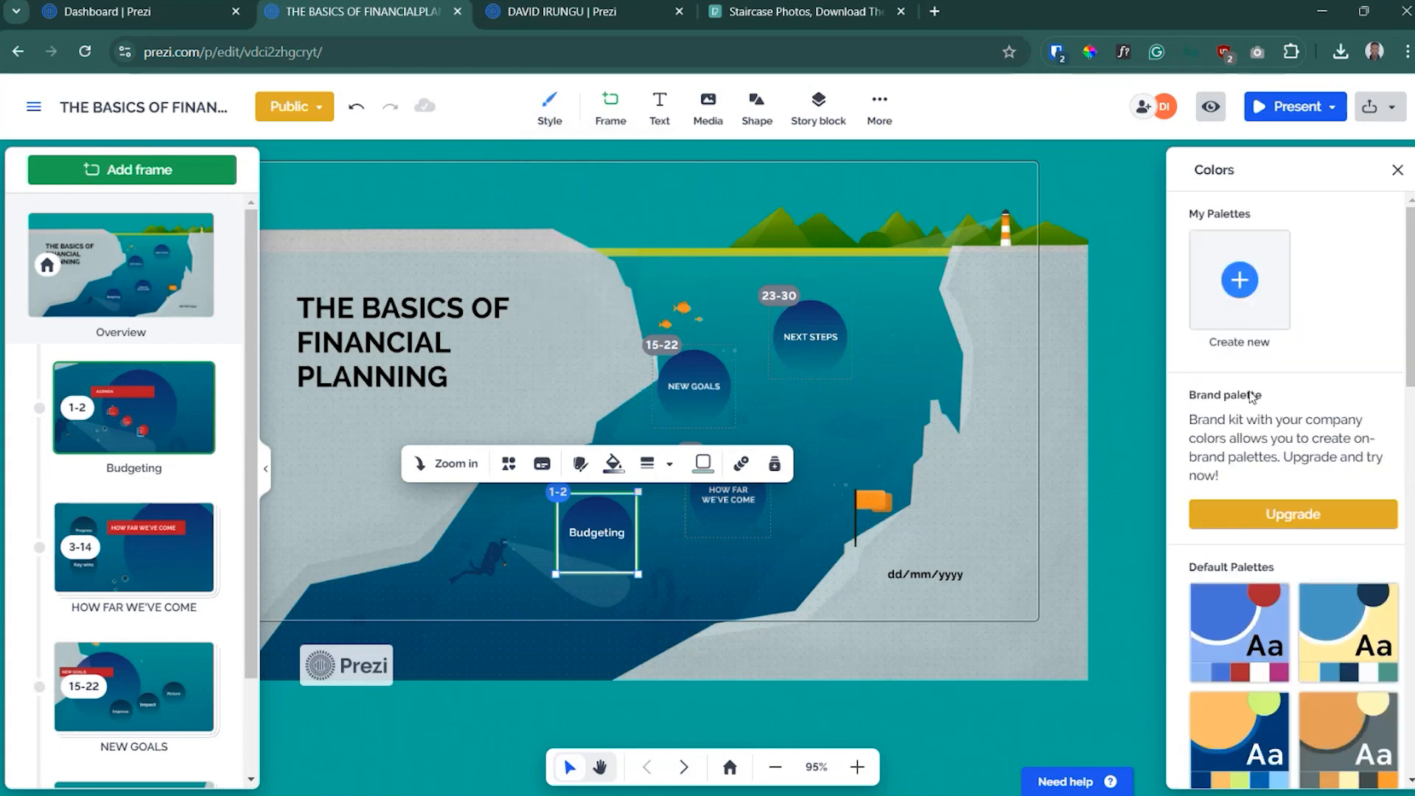
pyautogui.scroll(-4, 1258, 567)
pyautogui.click(1258, 566)
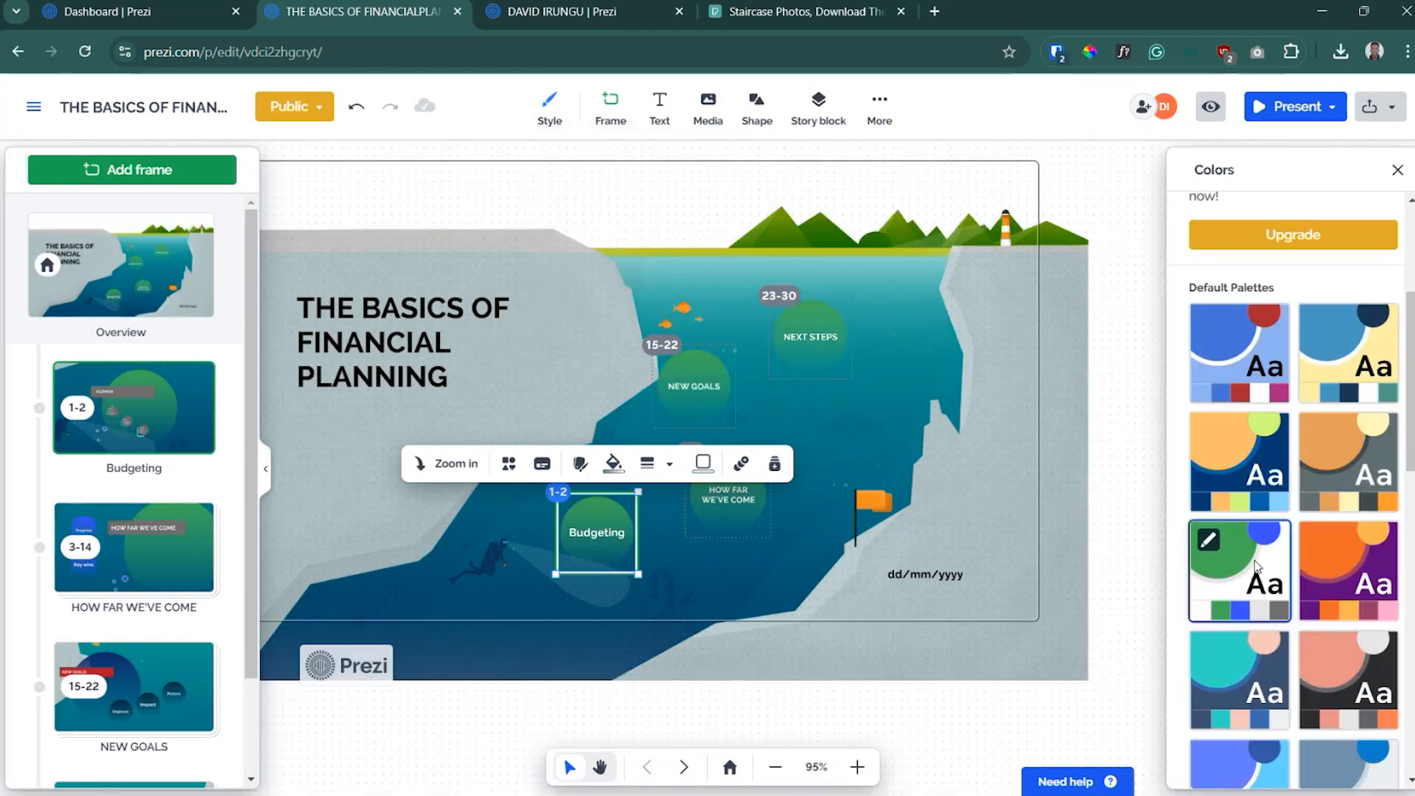
pyautogui.click(1335, 581)
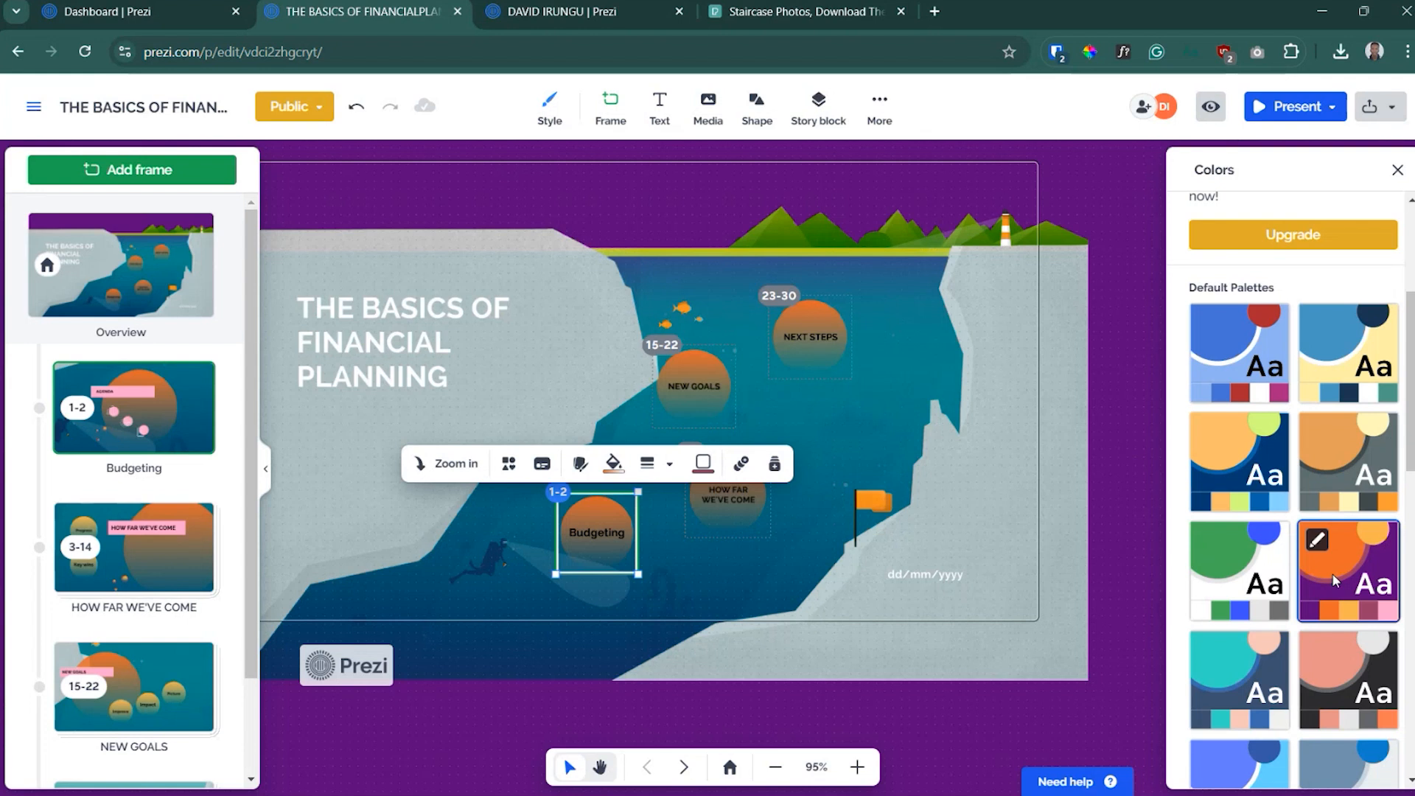
pyautogui.click(1352, 666)
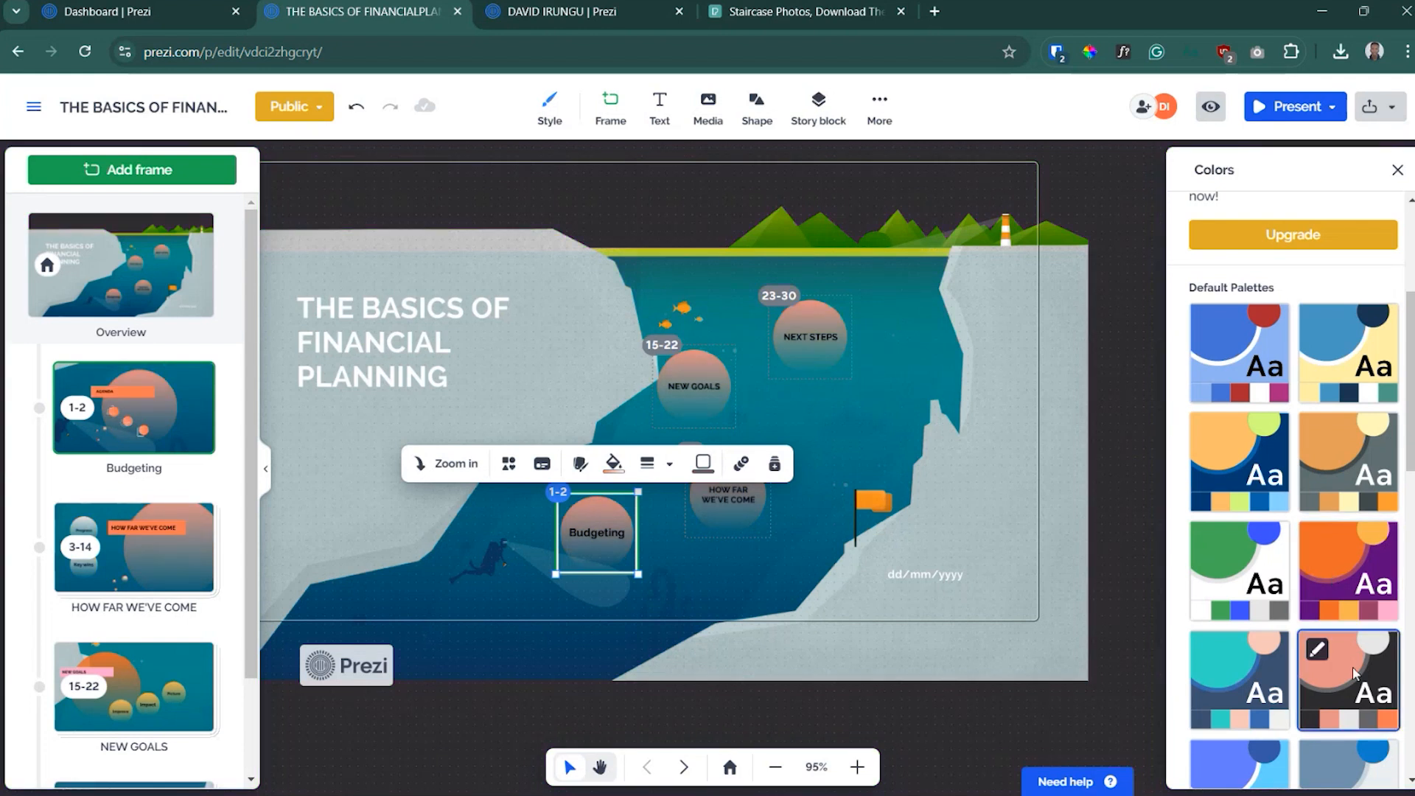
pyautogui.click(1291, 453)
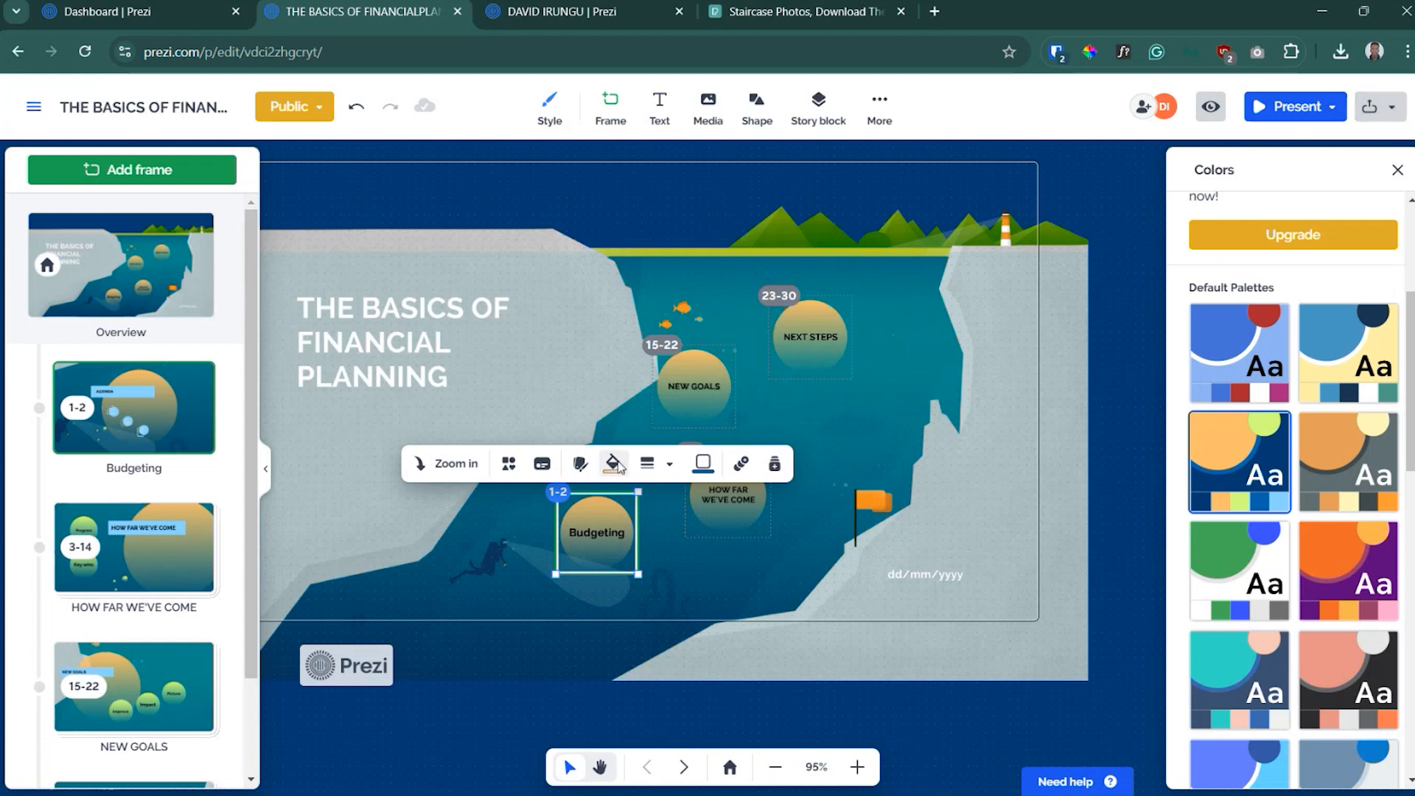
# - Change the Budgeting topic circle's fill from a linear gradient to a solid fill
pyautogui.click(615, 463)
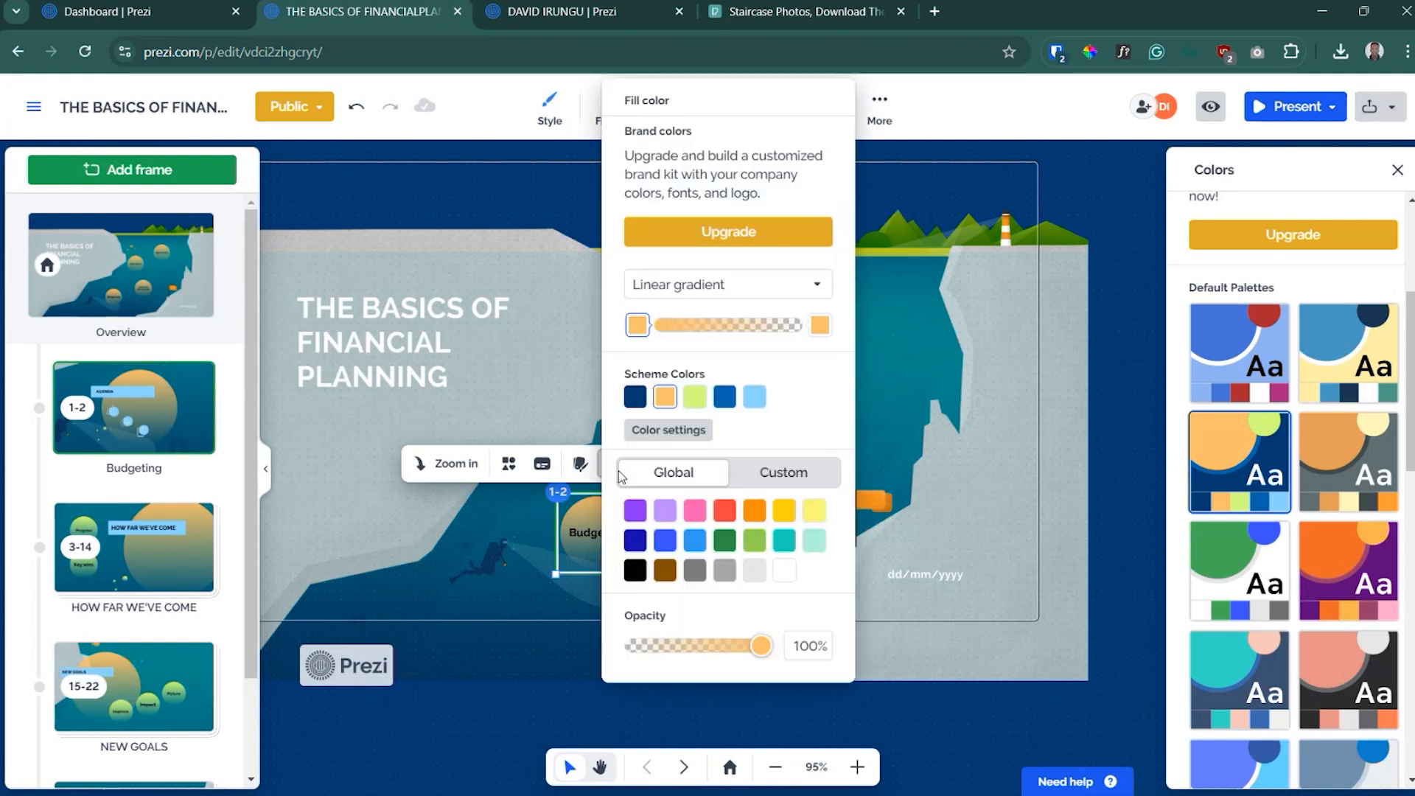
pyautogui.click(723, 284)
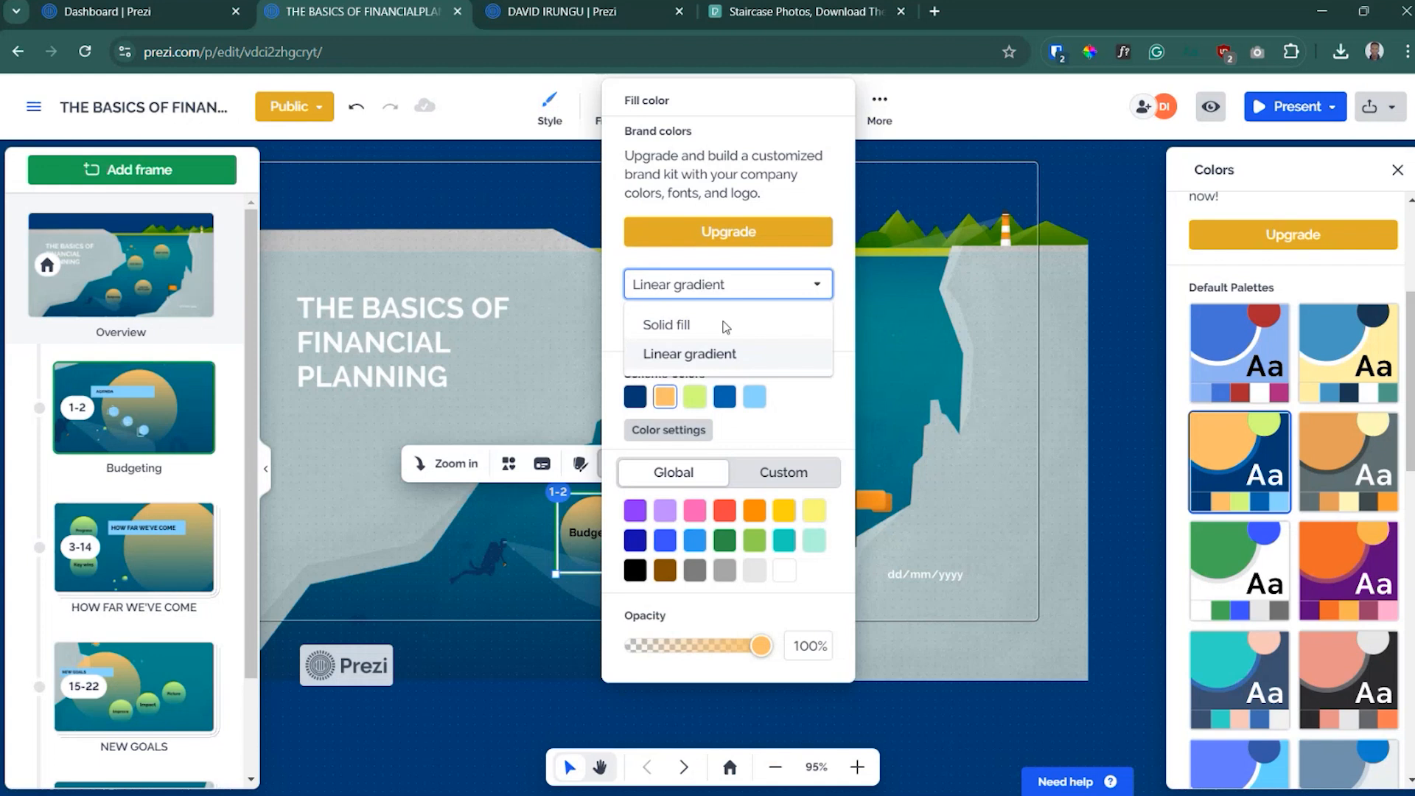
pyautogui.click(726, 325)
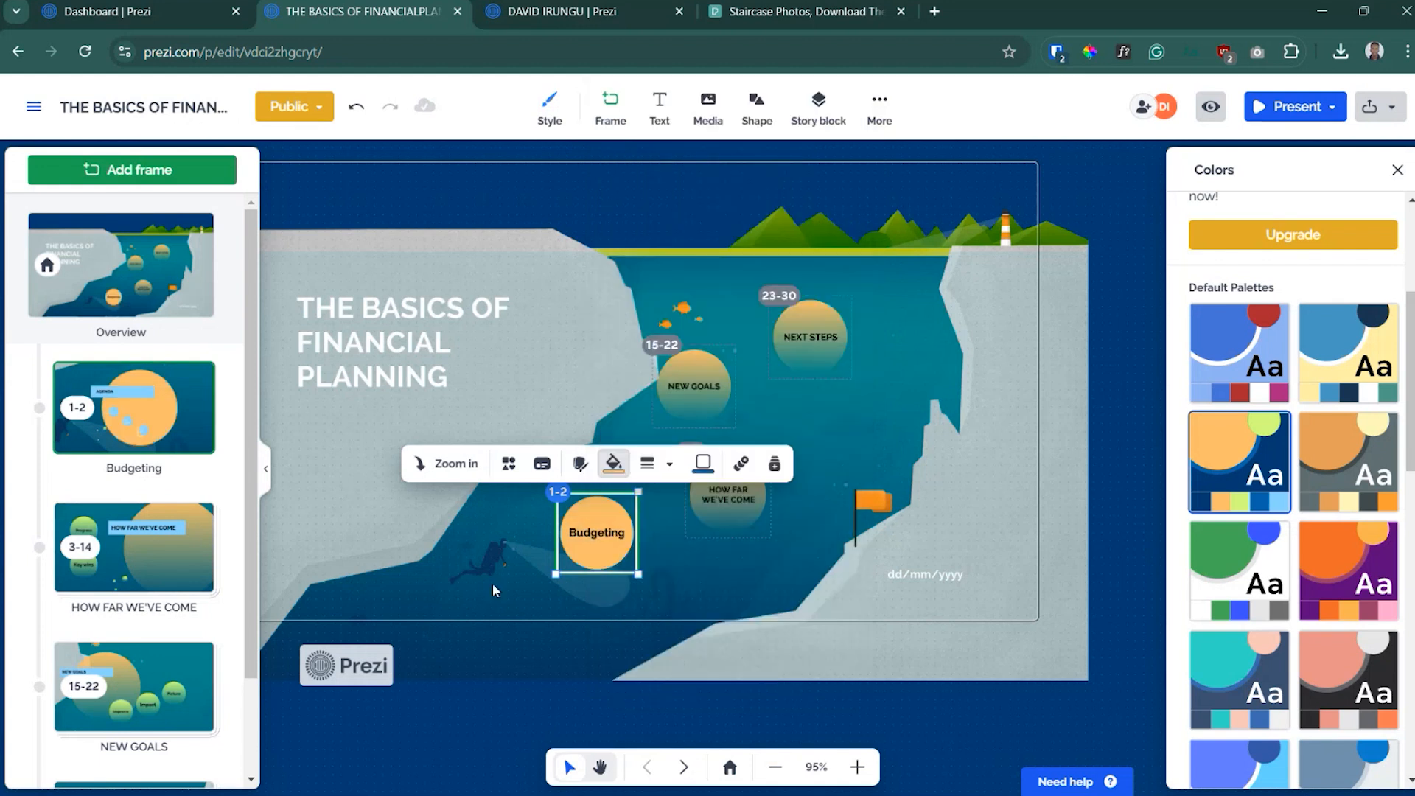
# - Enter the Budgeting topic and replace its AGENDA heading with "BUDGET"
pyautogui.doubleClick(608, 551)
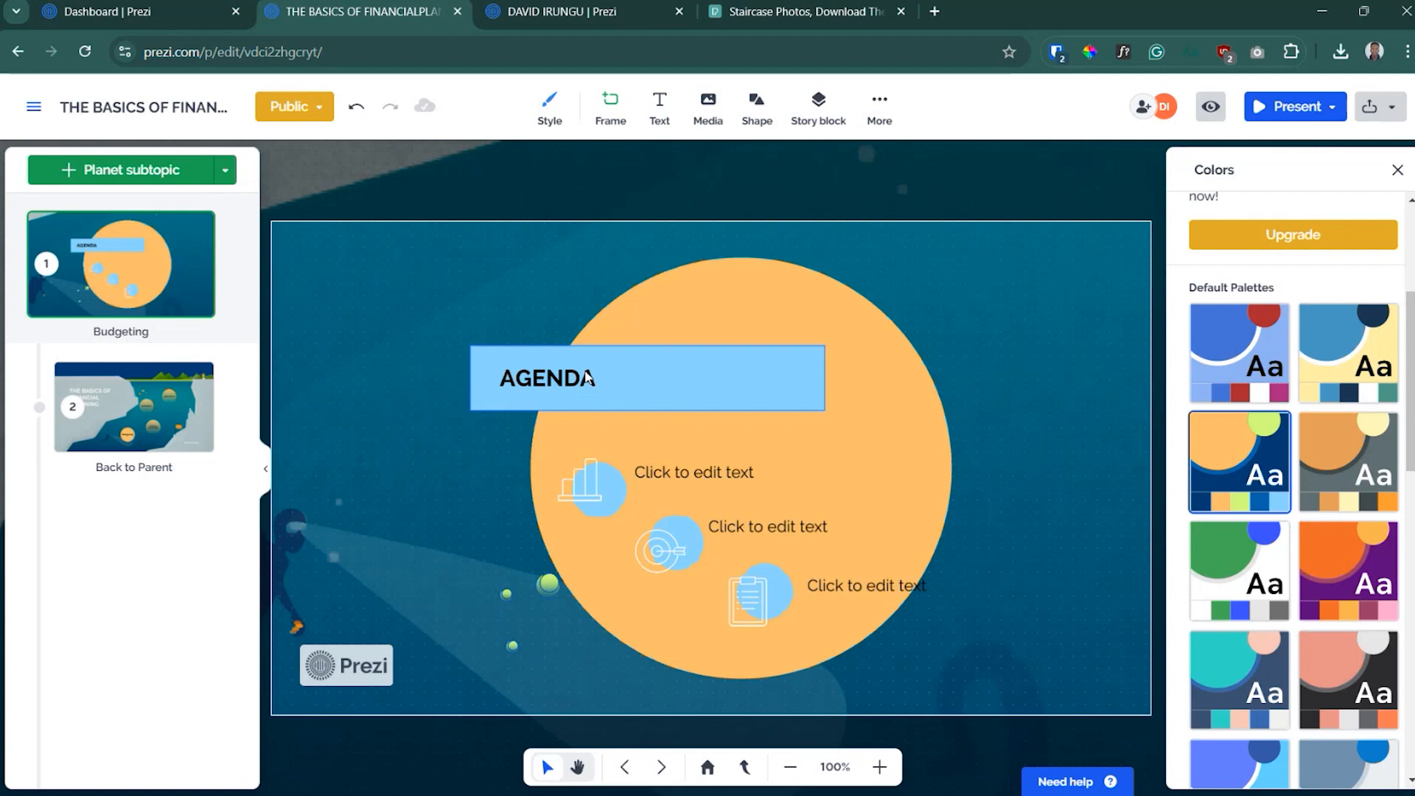
pyautogui.click(541, 381)
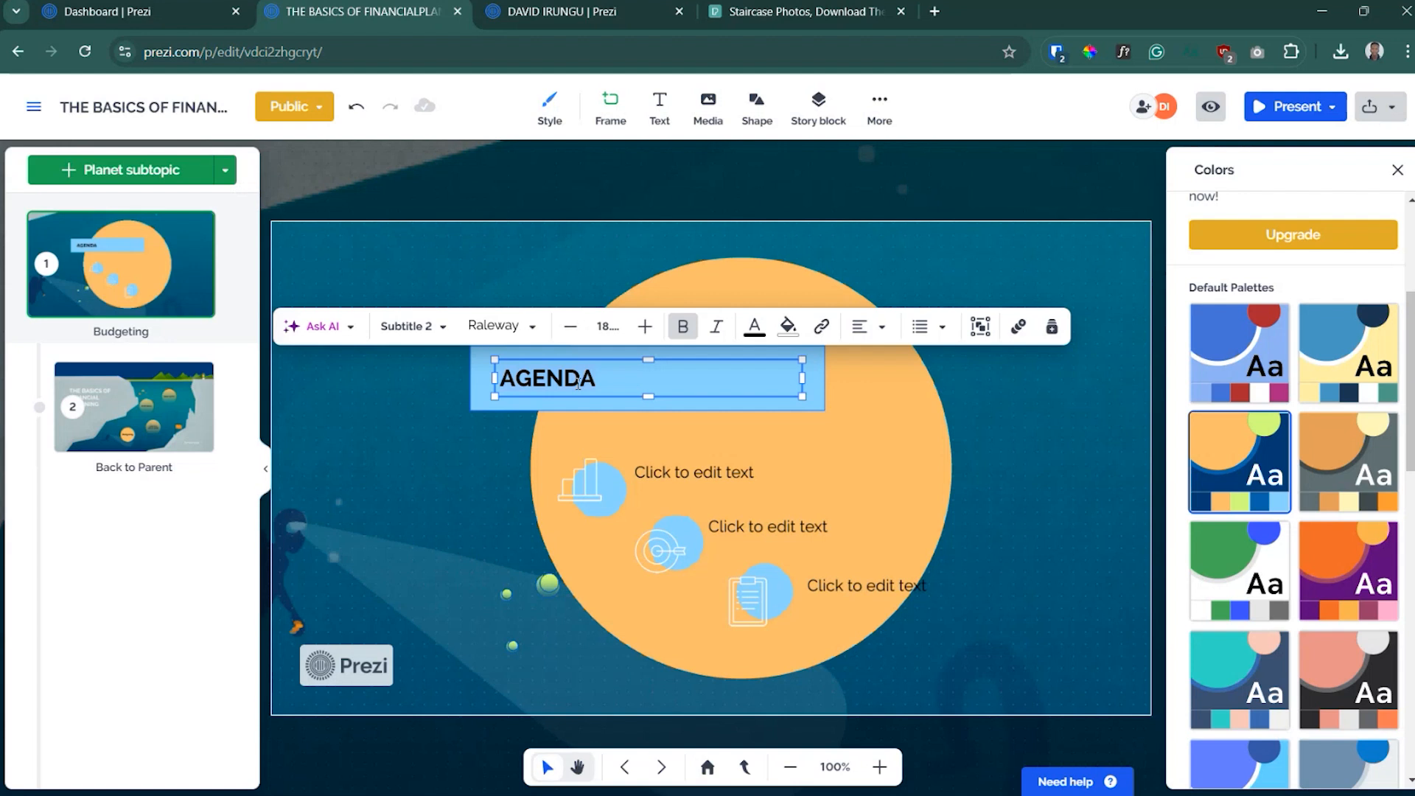
pyautogui.write('BUDG')
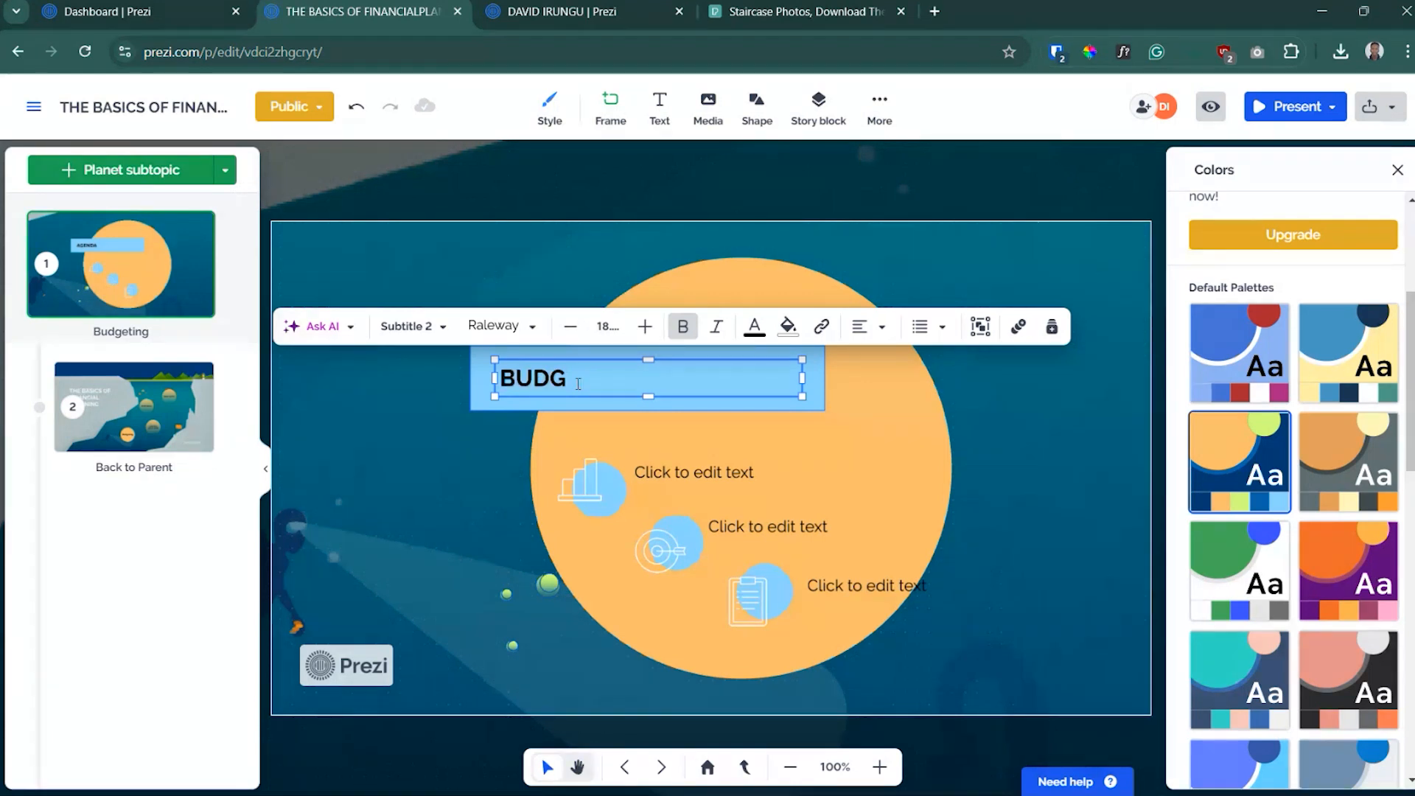
pyautogui.write('ET')
# - Replace the first placeholder under the BUDGET heading with "Importance of budgeting" from the Word outline
pyautogui.click(706, 474)
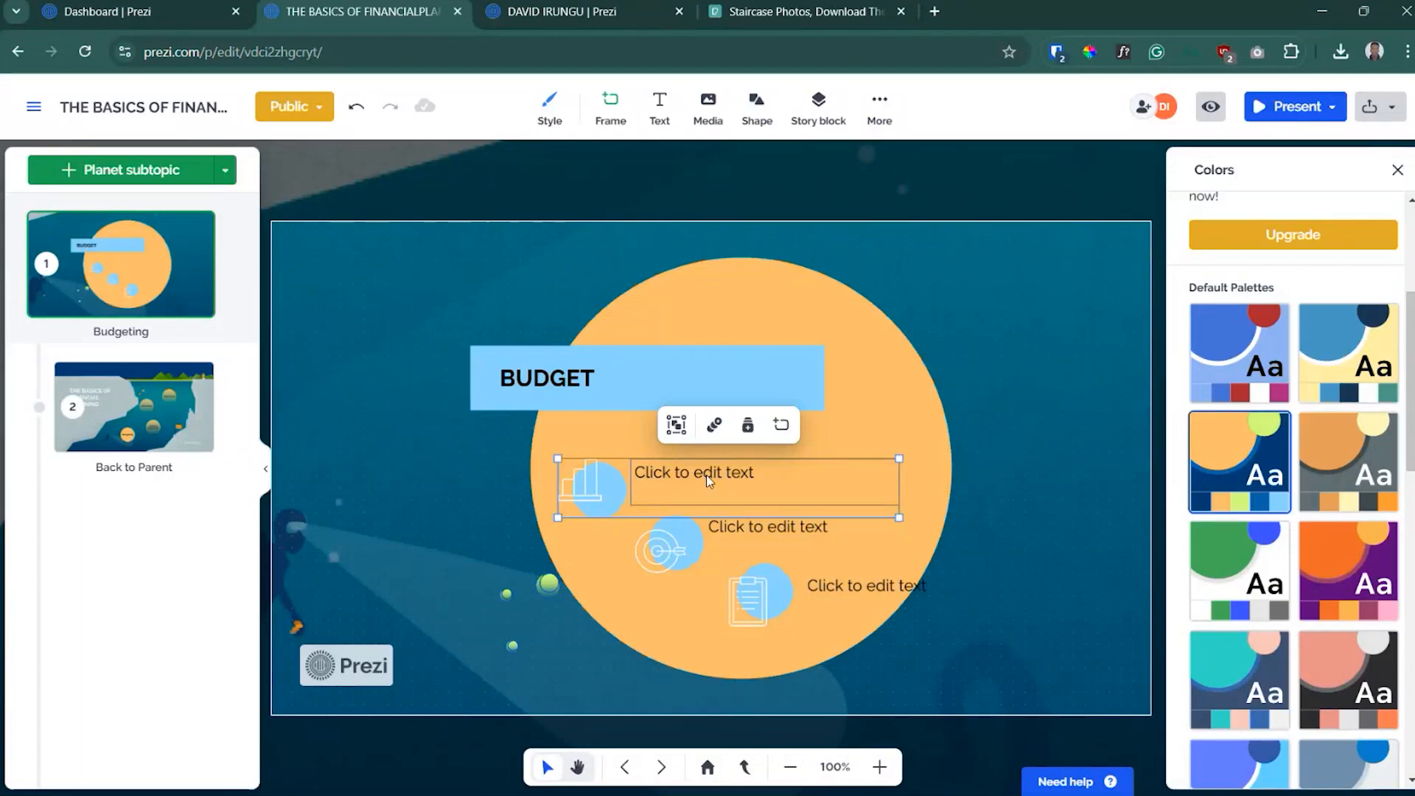
pyautogui.hotkey('alt', 'Tab')
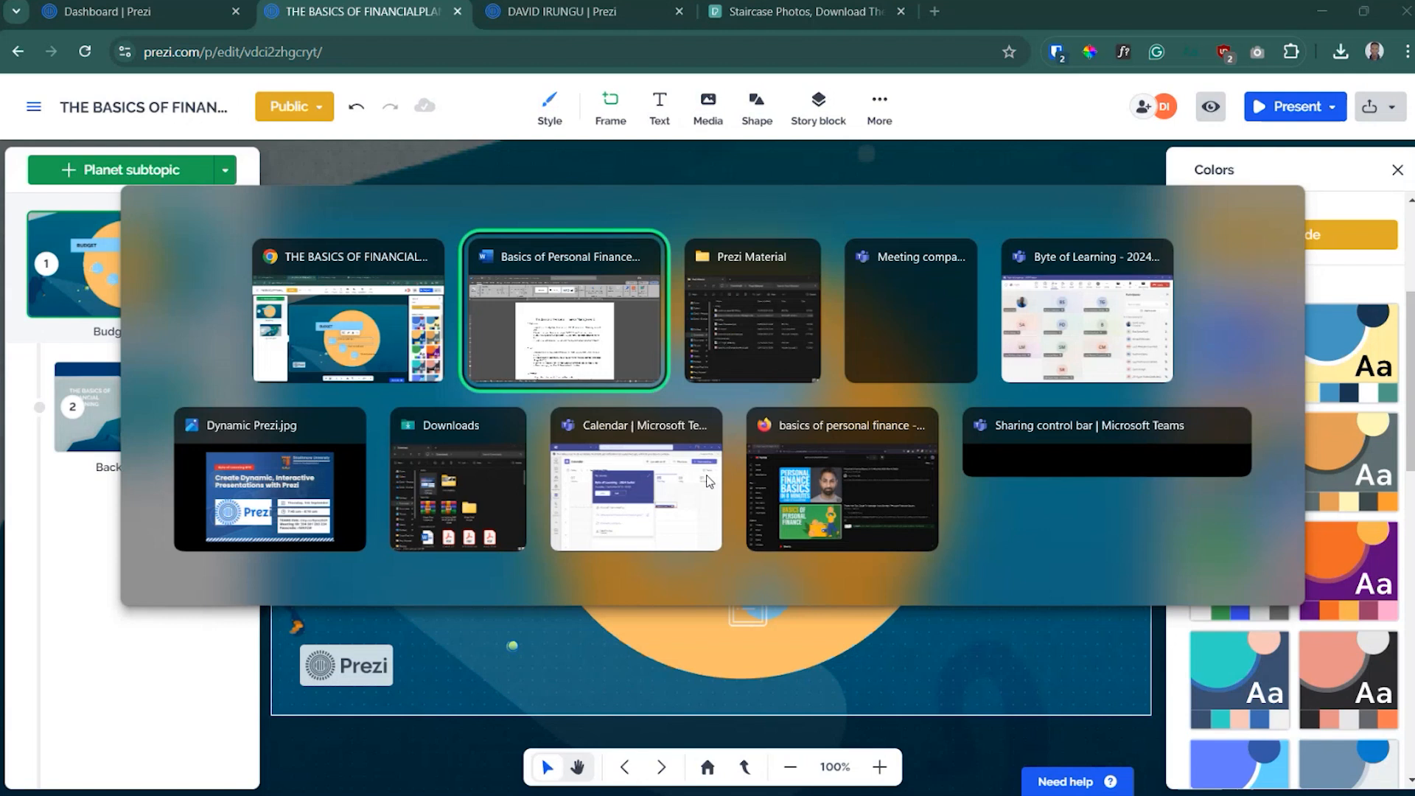
pyautogui.press('Escape')
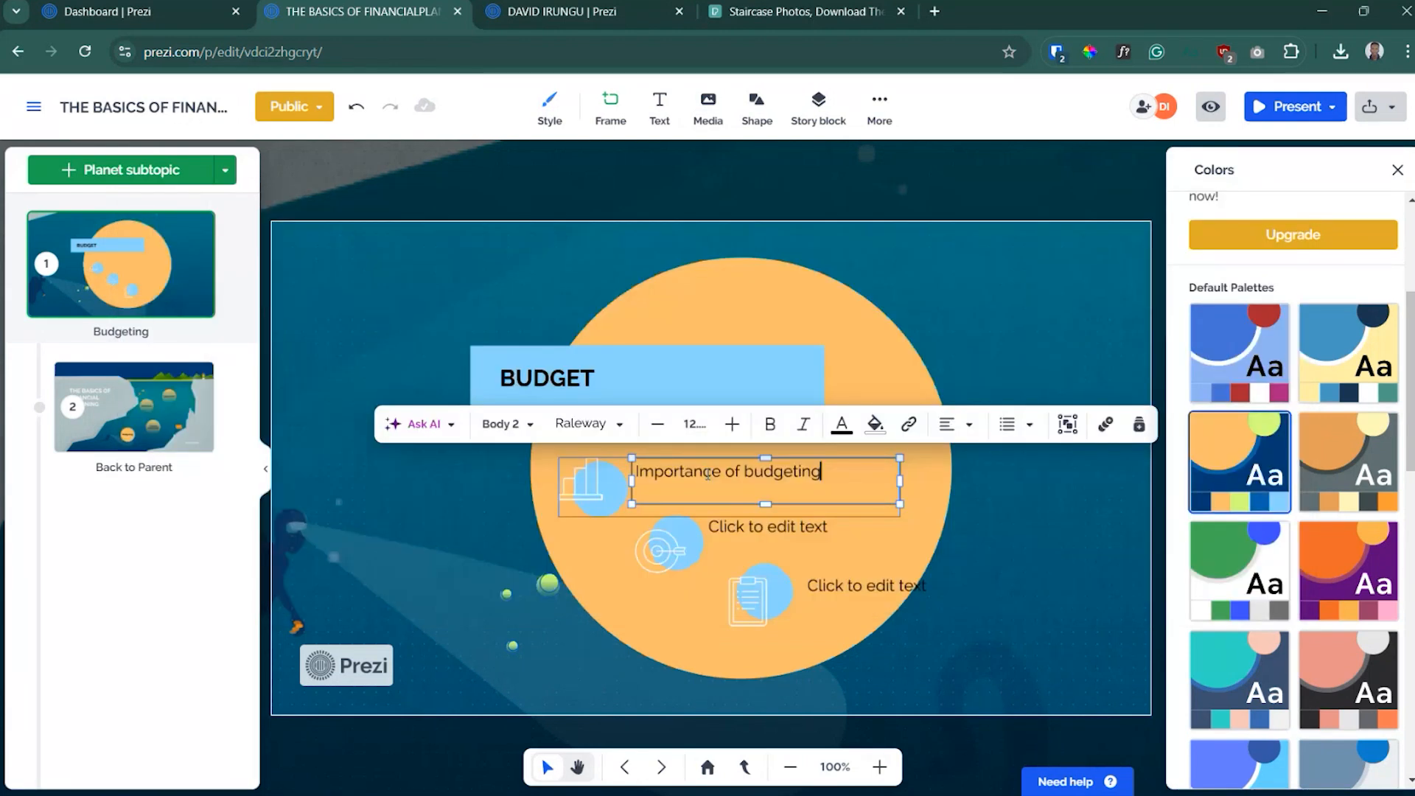
# - Replace the second placeholder under the BUDGET heading with "Types of budgets" from the Word outline
pyautogui.click(806, 539)
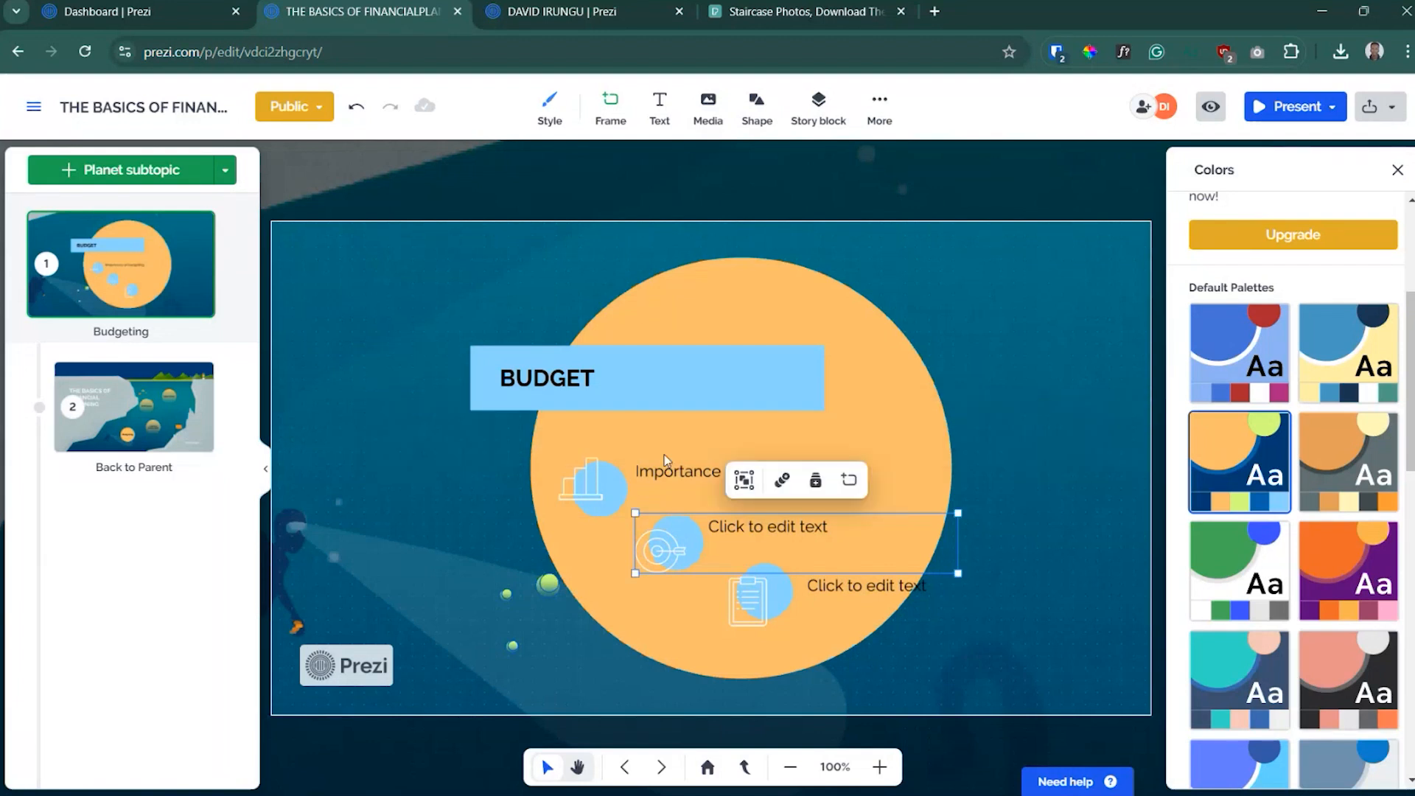
pyautogui.click(666, 461)
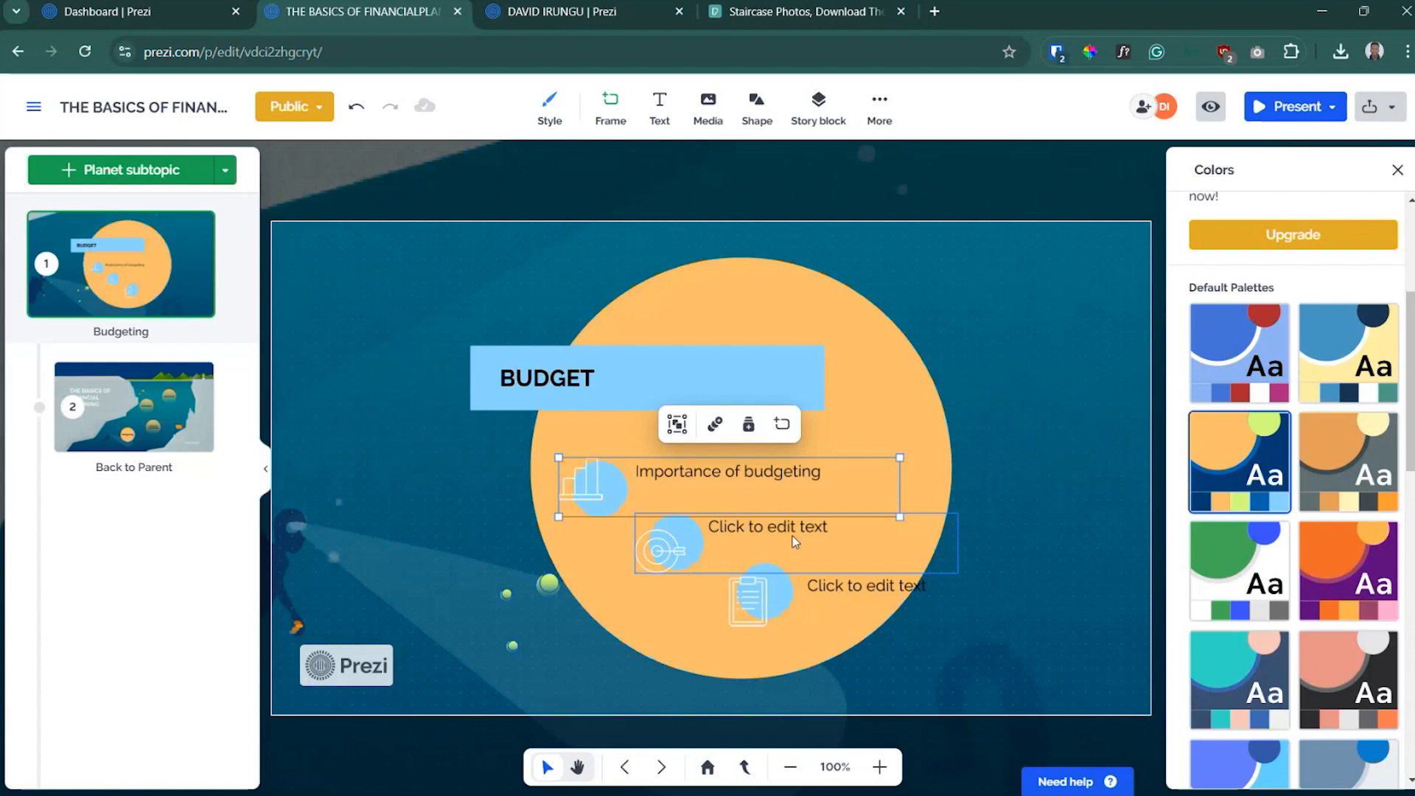
pyautogui.hotkey('alt', 'Tab')
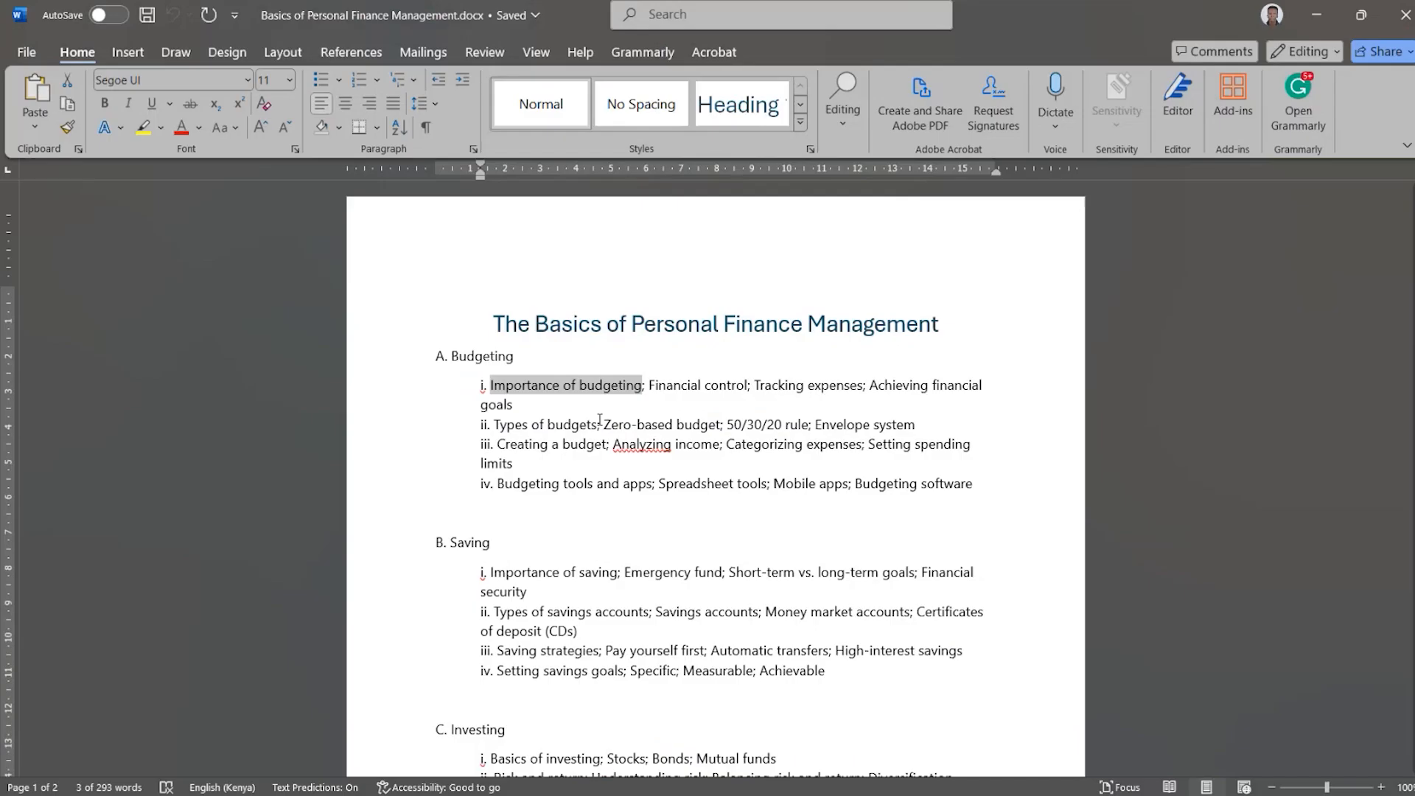
pyautogui.moveTo(600, 419); pyautogui.dragTo(509, 433)
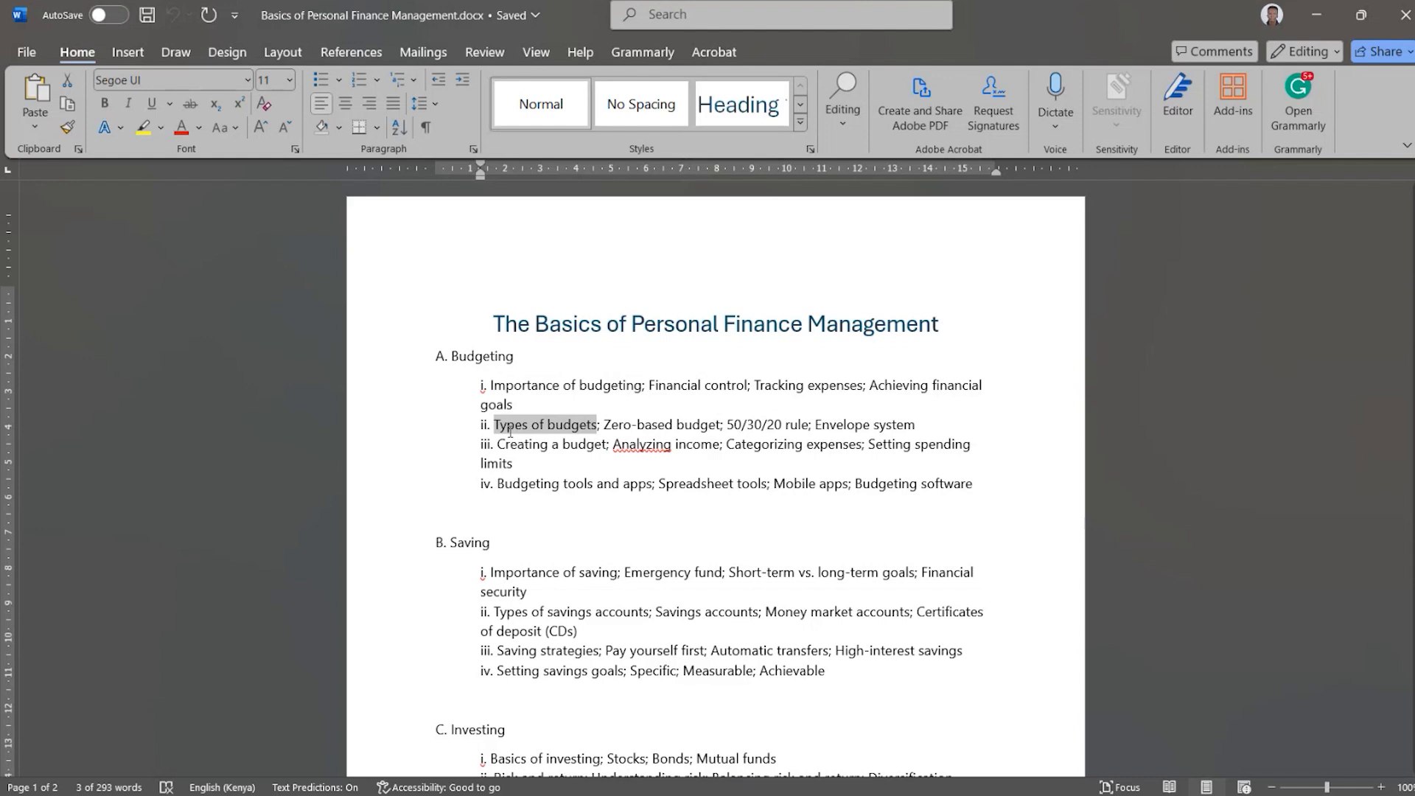
pyautogui.hotkey('alt', 'Tab')
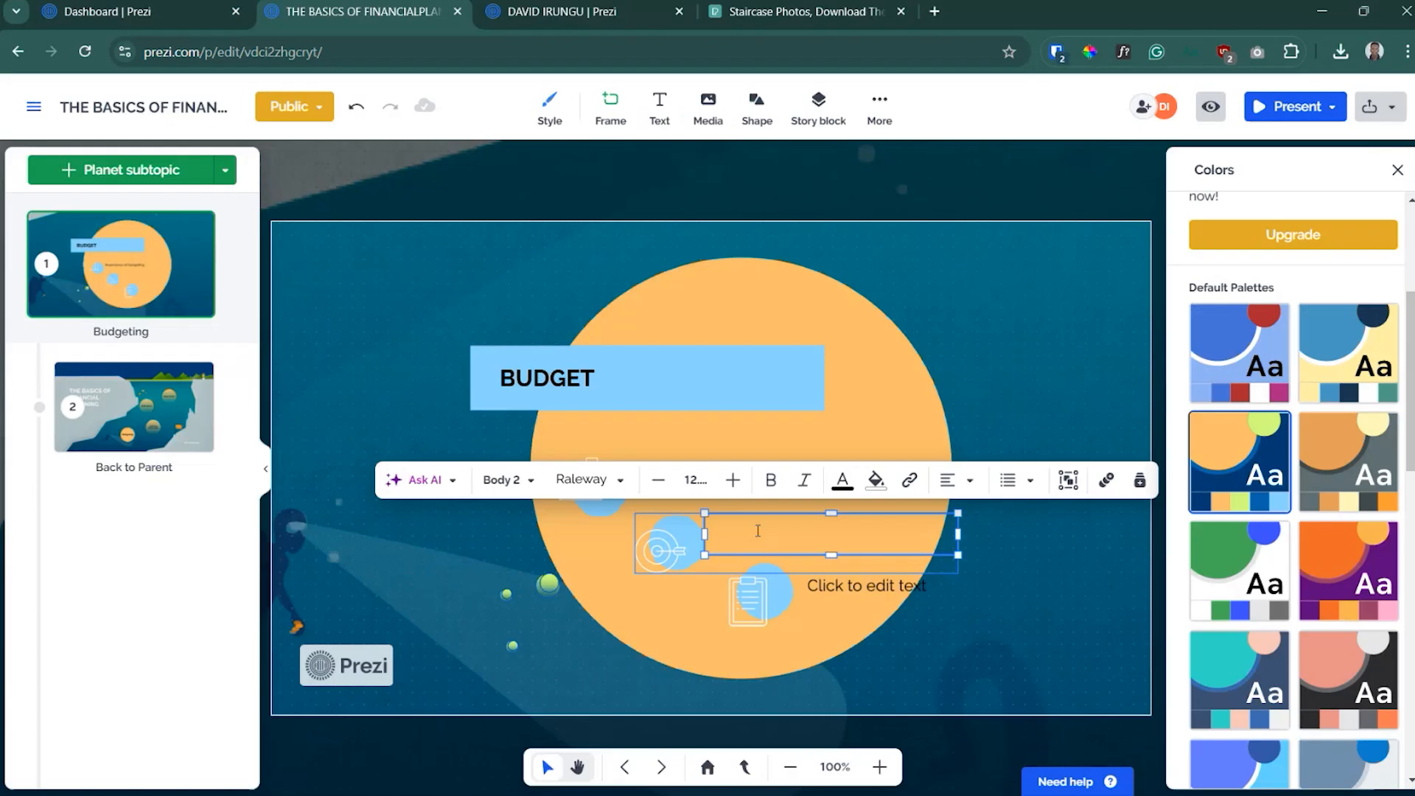
# - Replace the third placeholder under the BUDGET heading with "Creating a budget" from the Word outline
pyautogui.hotkey('alt', 'Tab')
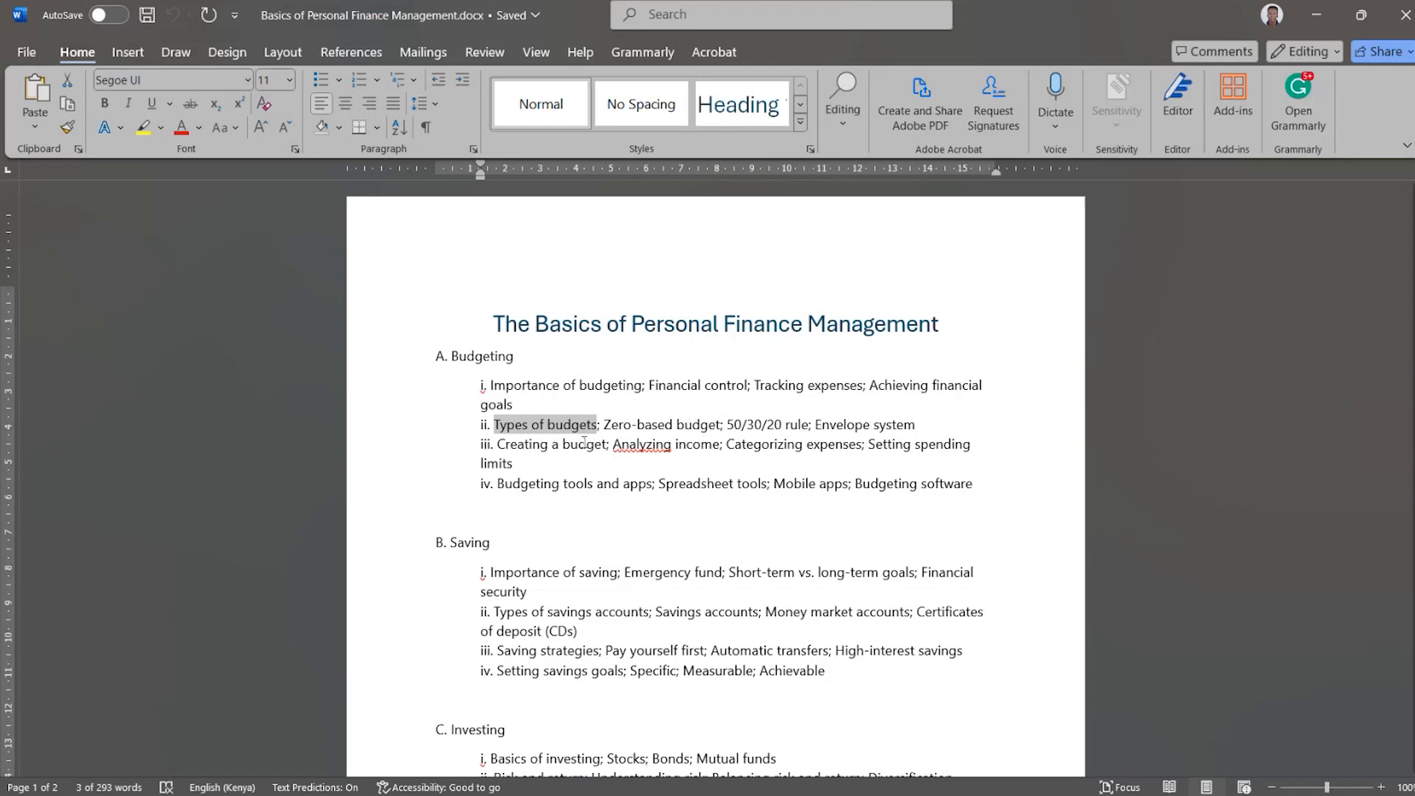
pyautogui.moveTo(606, 443); pyautogui.dragTo(505, 451)
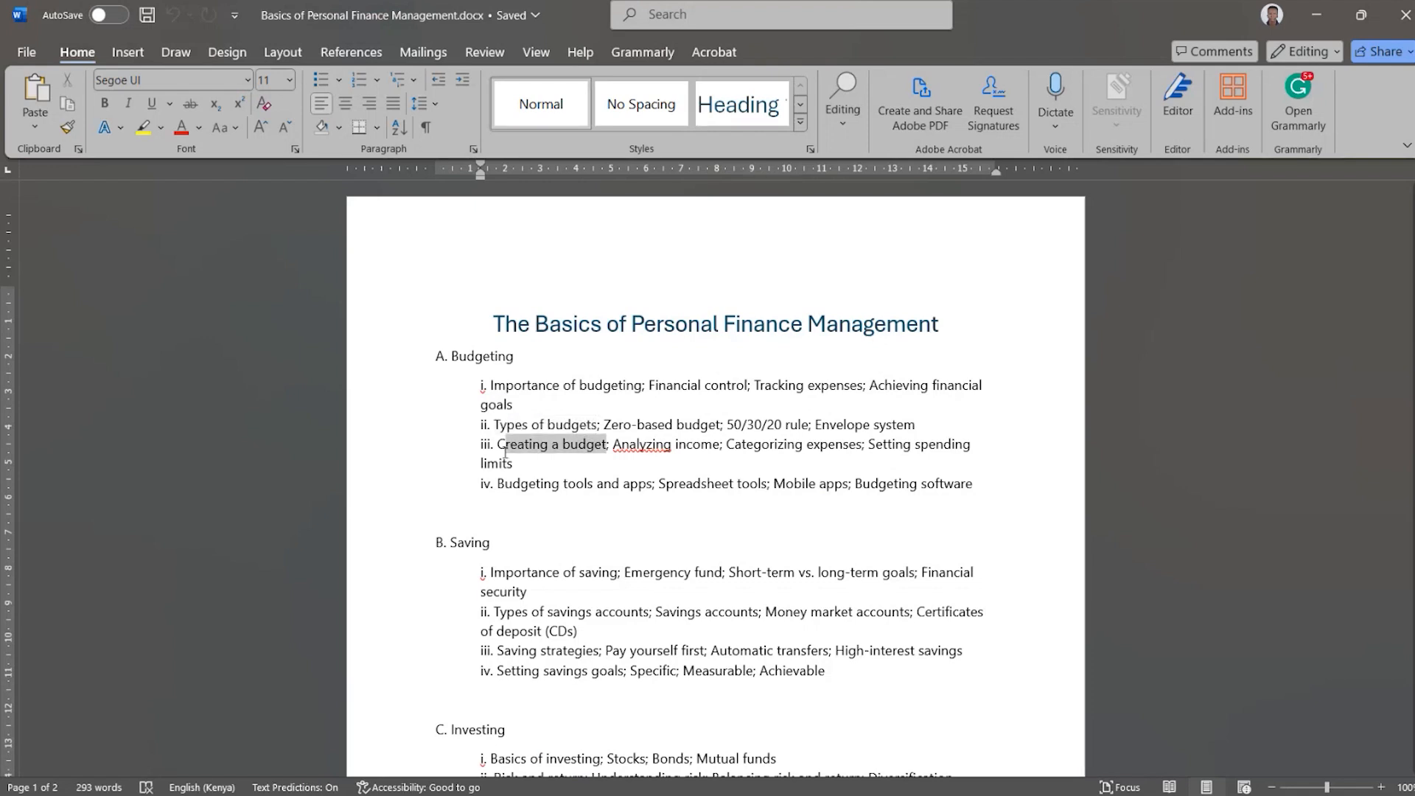
pyautogui.hotkey('alt', 'Tab')
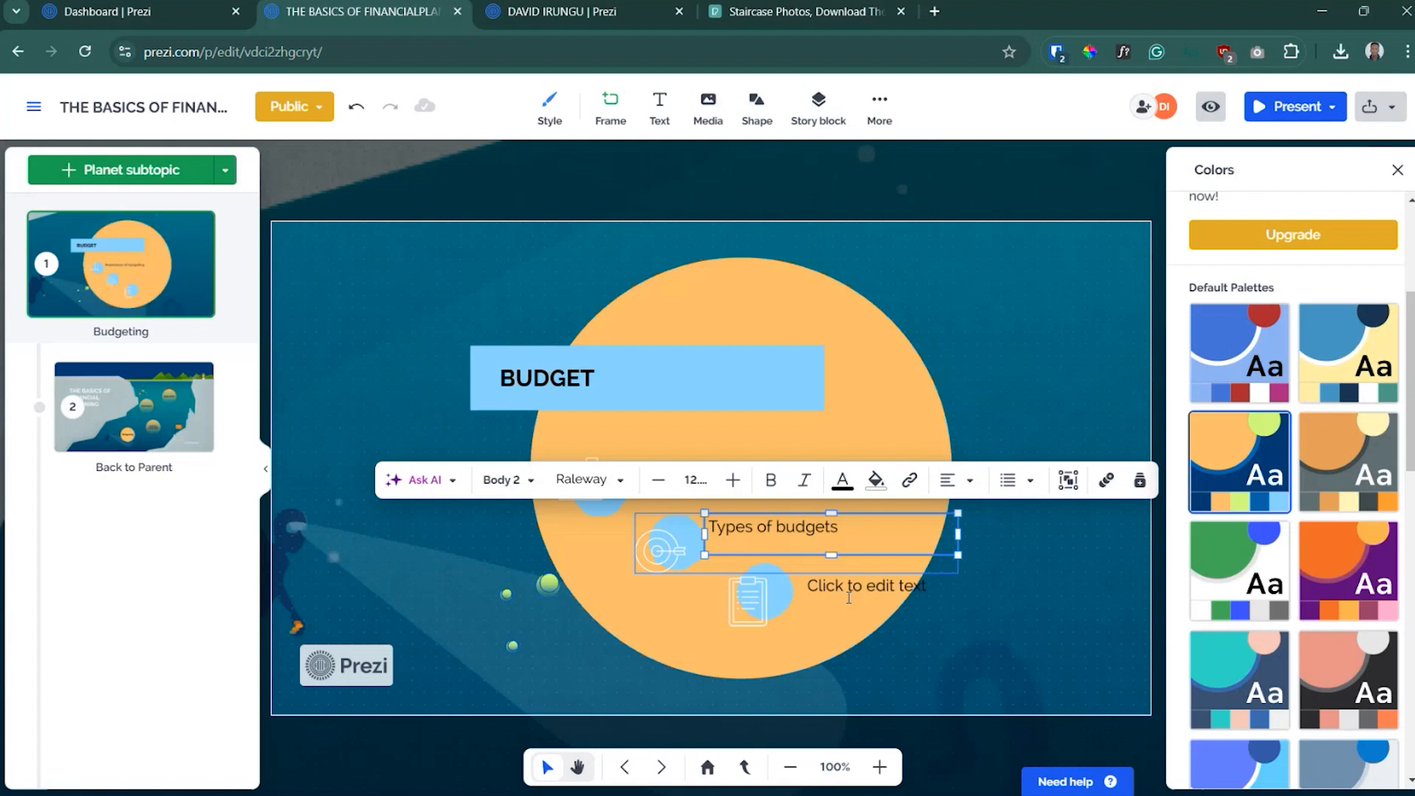
# - Add a planet subtopic, shrink it, and rearrange the three budget items so the circle sits just below "Creating a budget"
pyautogui.click(178, 168)
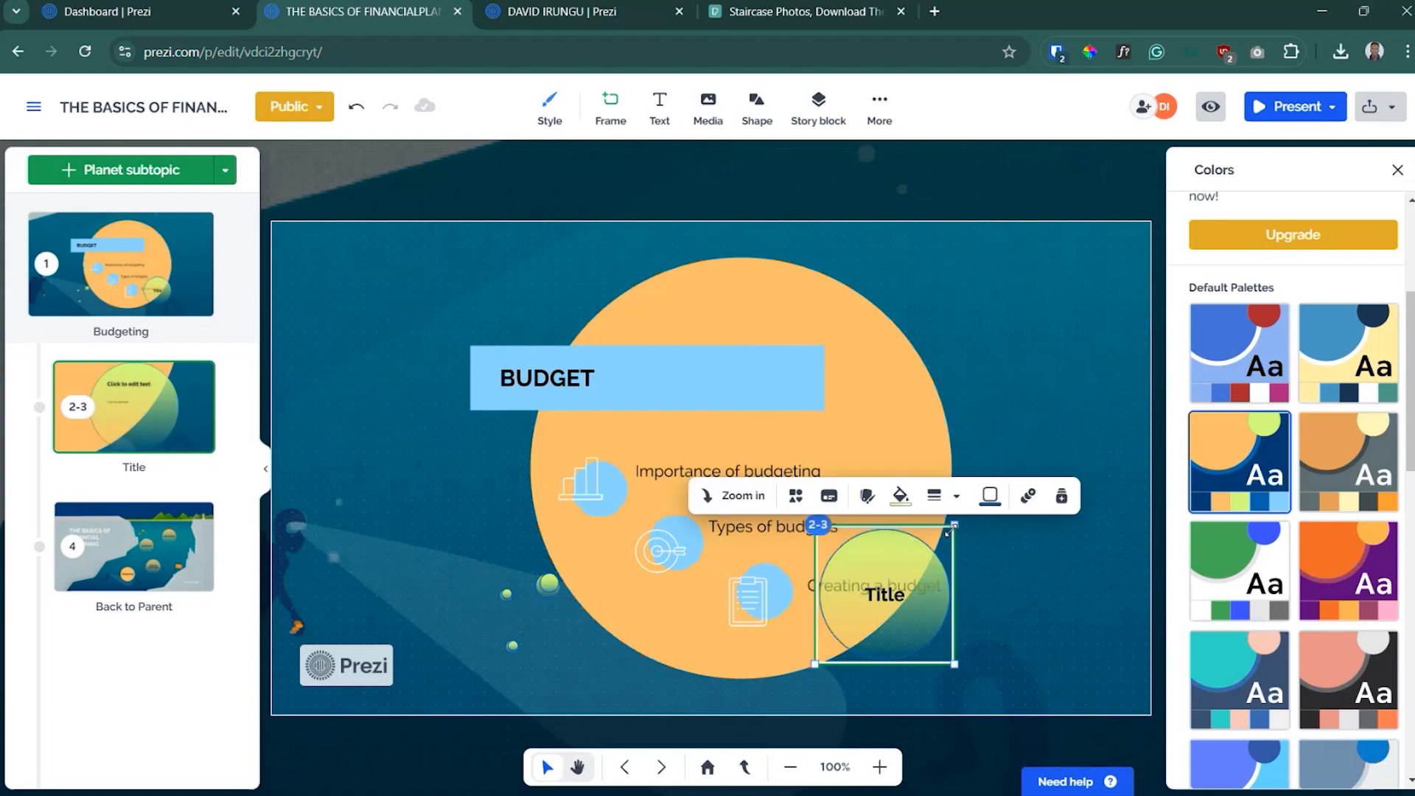
pyautogui.moveTo(952, 526); pyautogui.dragTo(906, 573)
pyautogui.moveTo(637, 488); pyautogui.dragTo(628, 460)
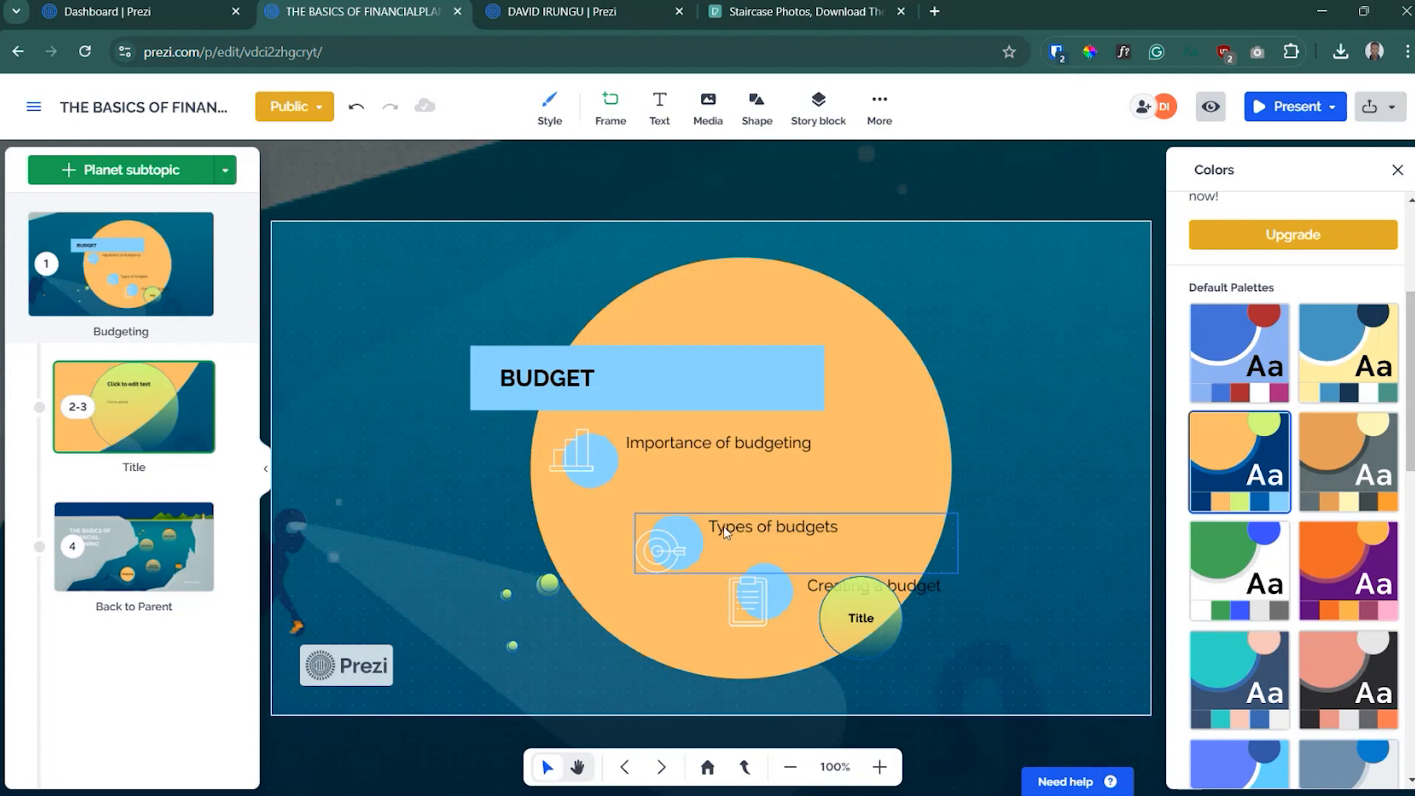
pyautogui.doubleClick(780, 657)
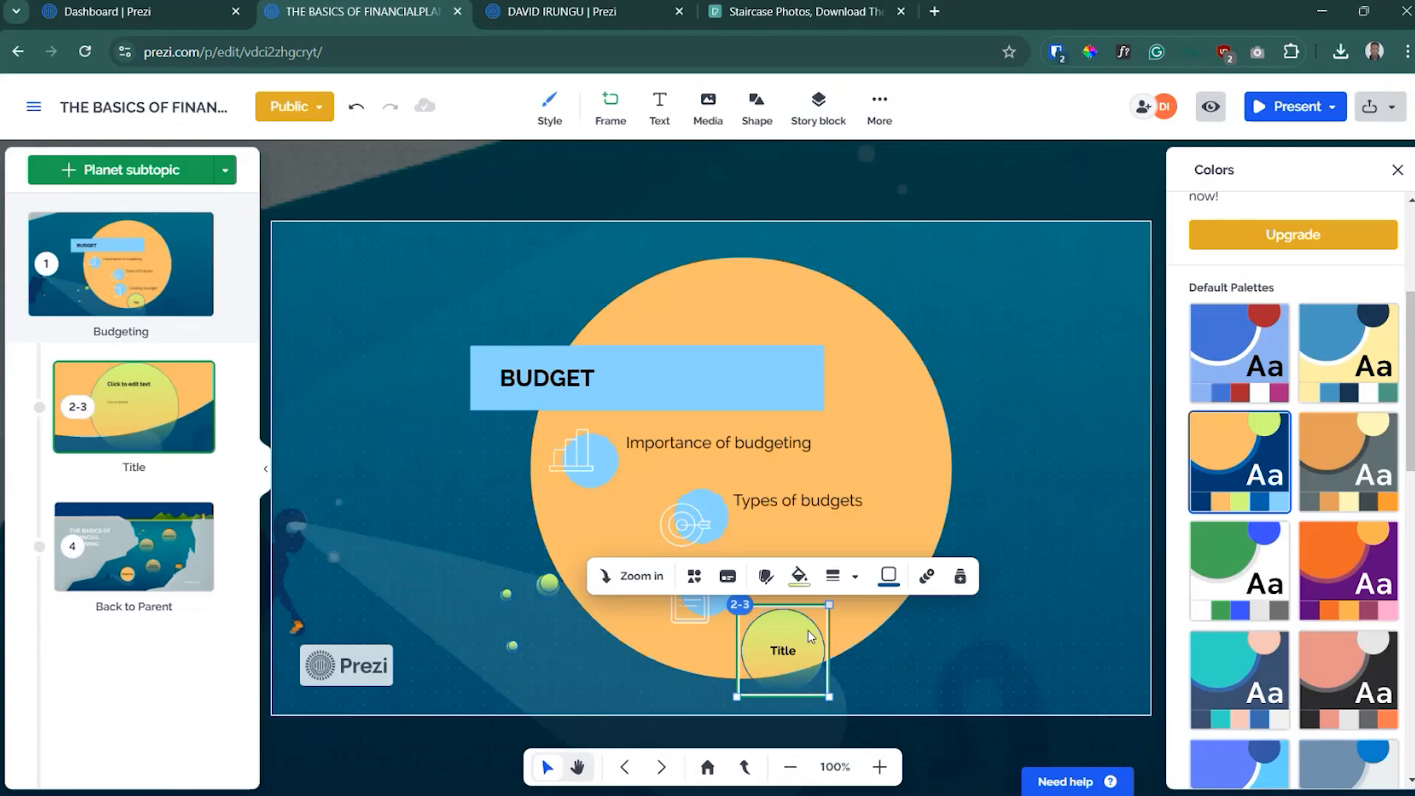
# - Replace the new planet subtopic's title with "Budgeting tools and apps"
pyautogui.click(786, 643)
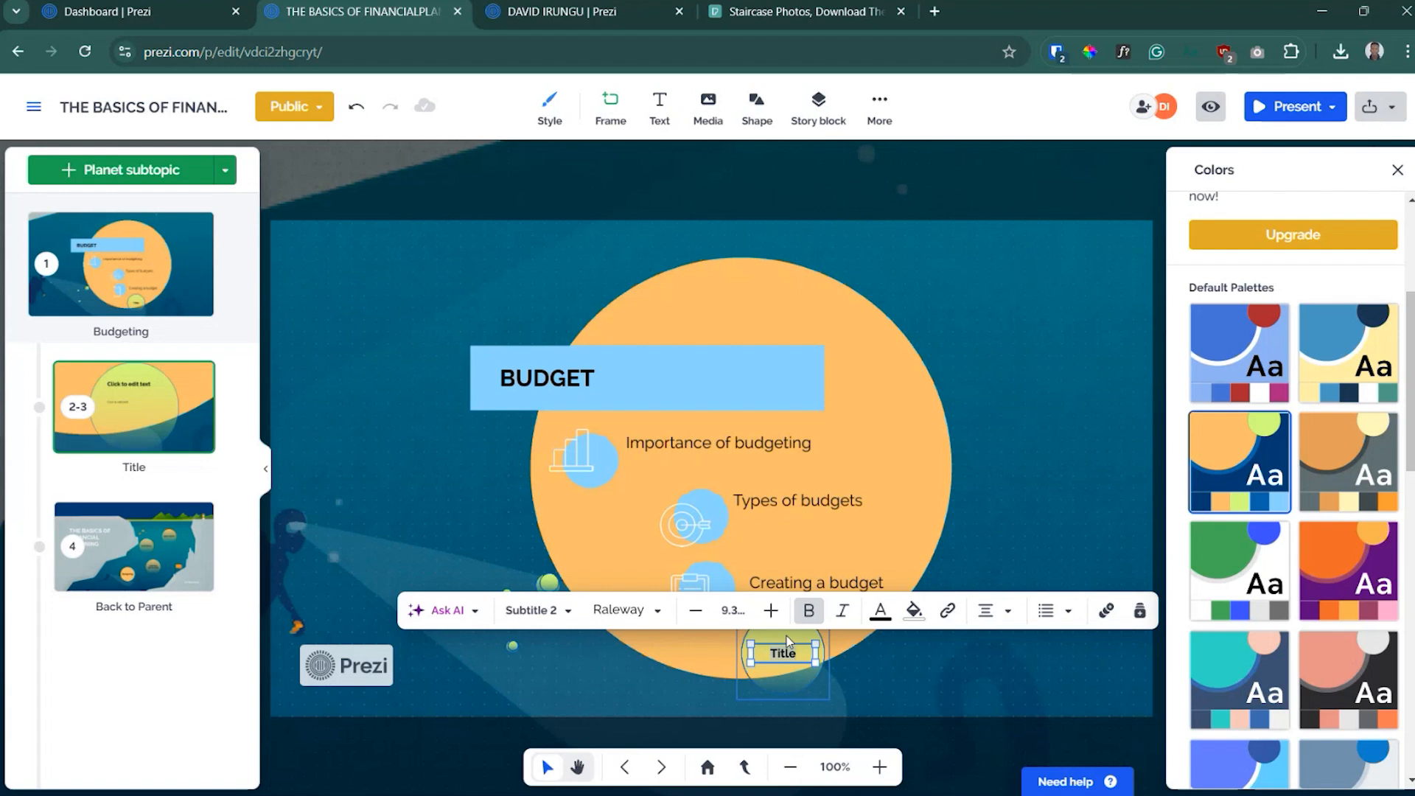
pyautogui.write('Budgeting tools and apps')
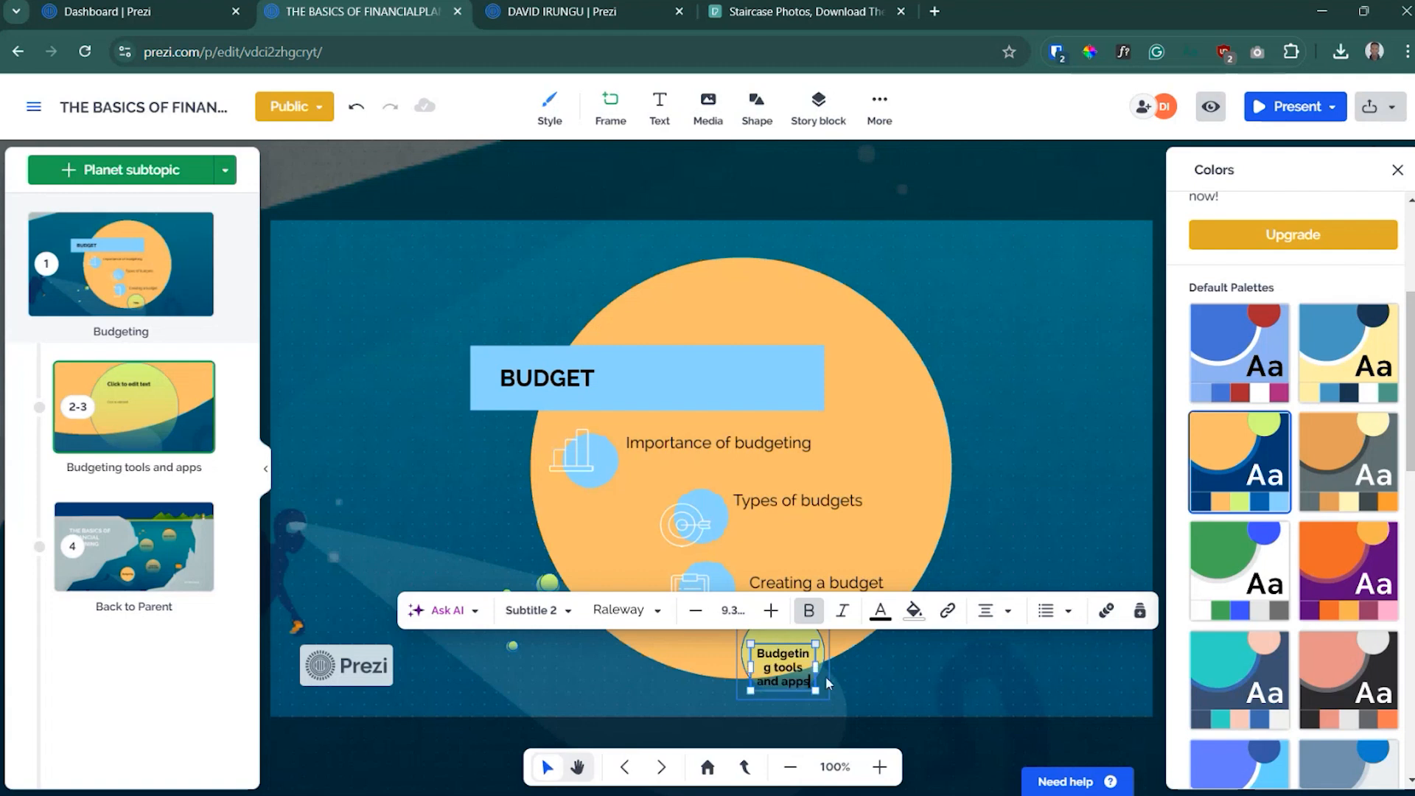
pyautogui.click(877, 687)
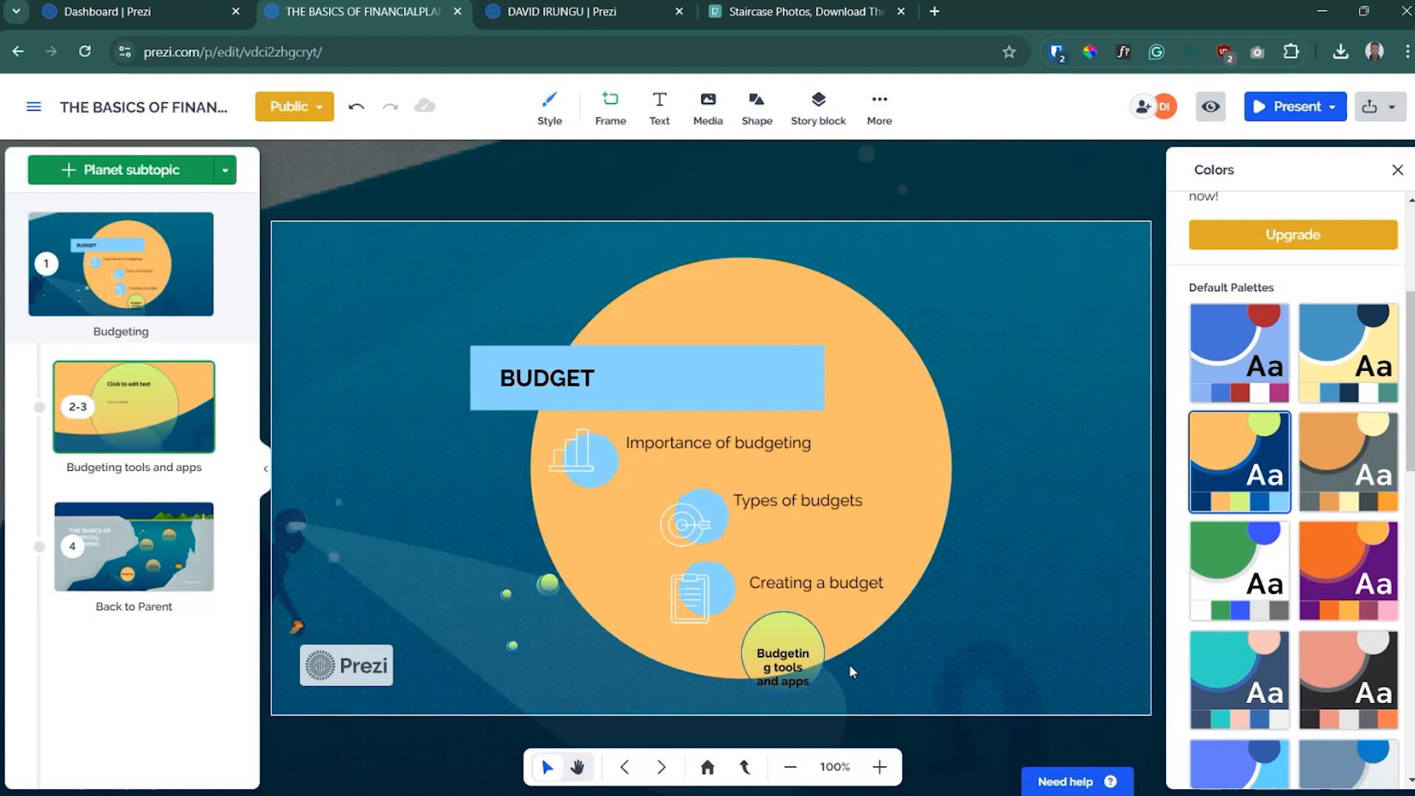
# - Change the "Budgeting tools and apps" circle's fill from a linear gradient to a solid light blue
pyautogui.rightClick(849, 665)
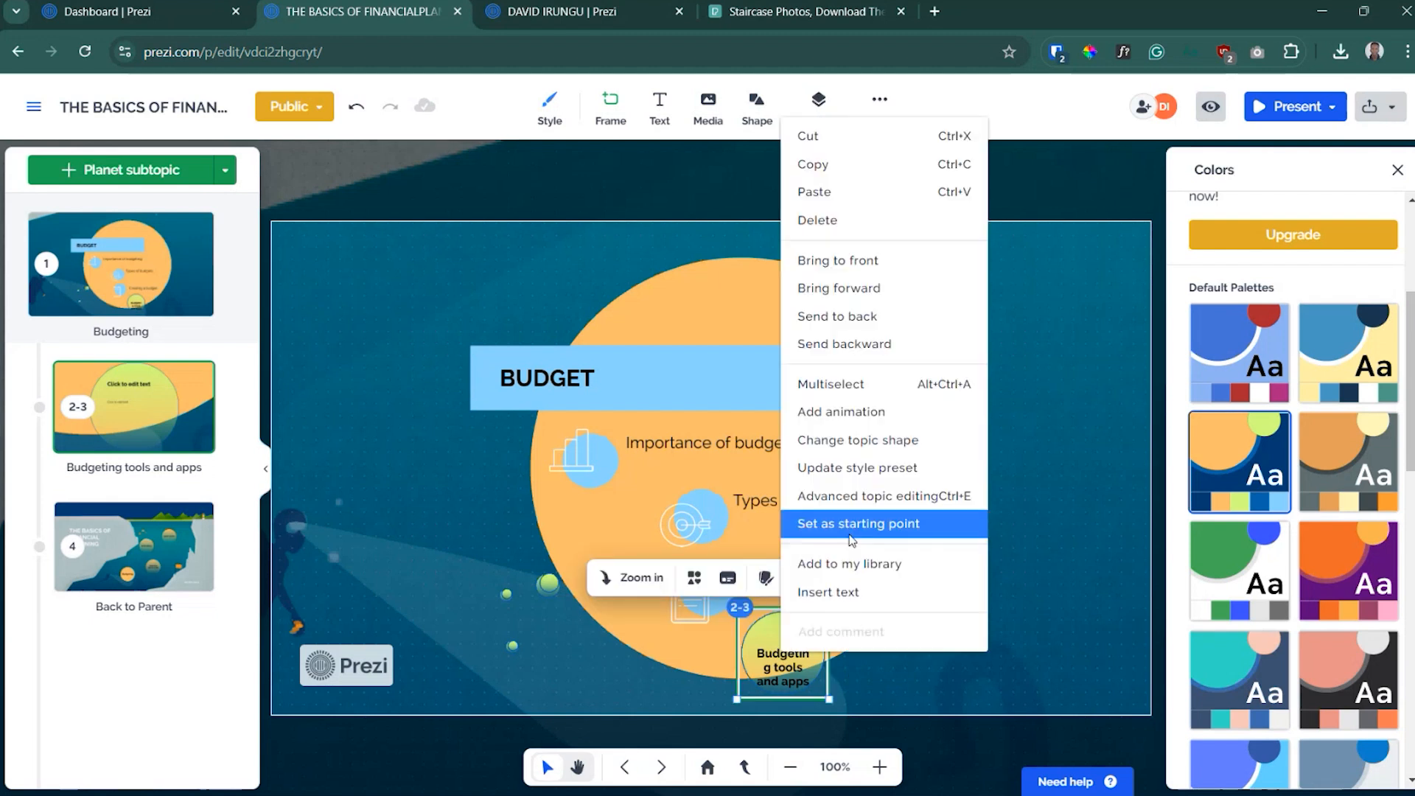
pyautogui.click(771, 654)
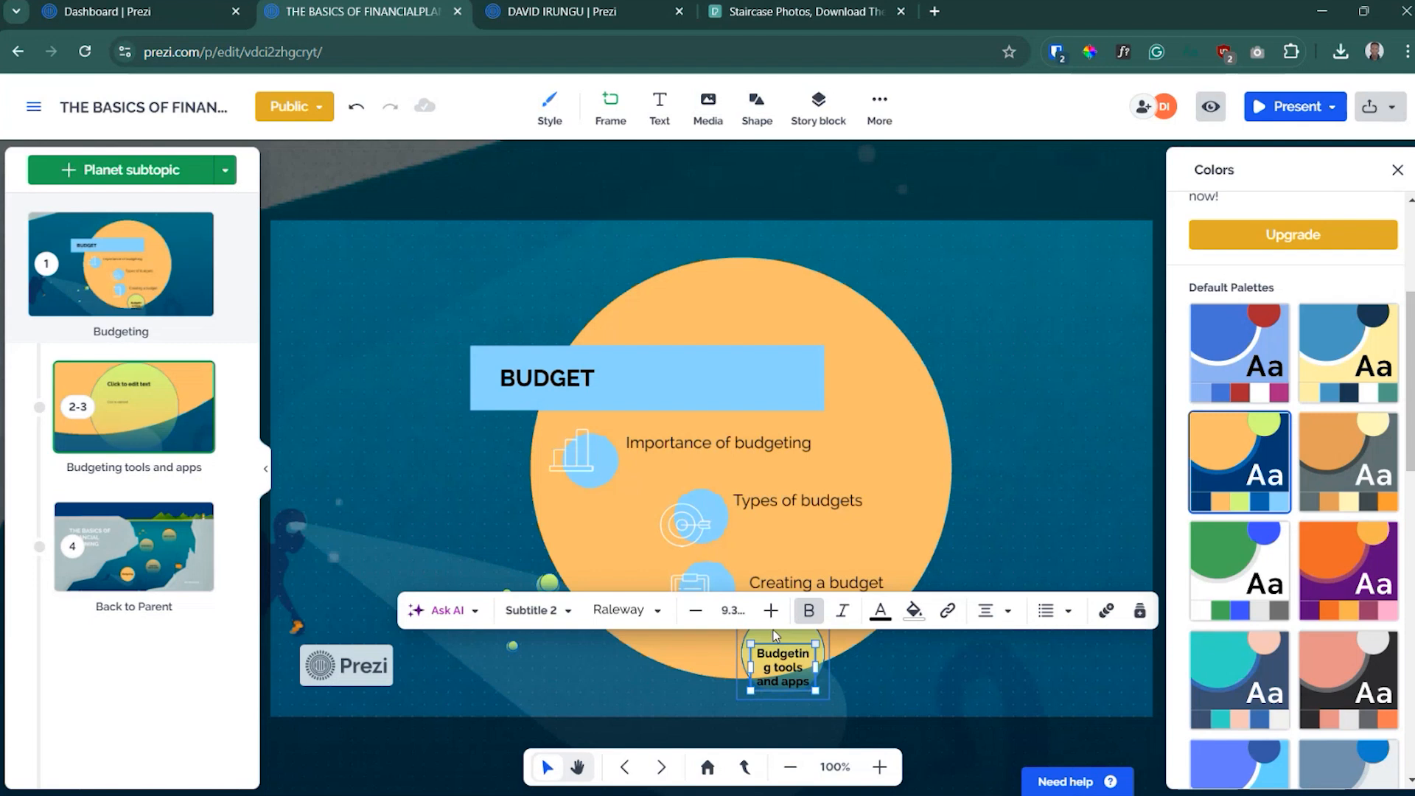
pyautogui.click(915, 611)
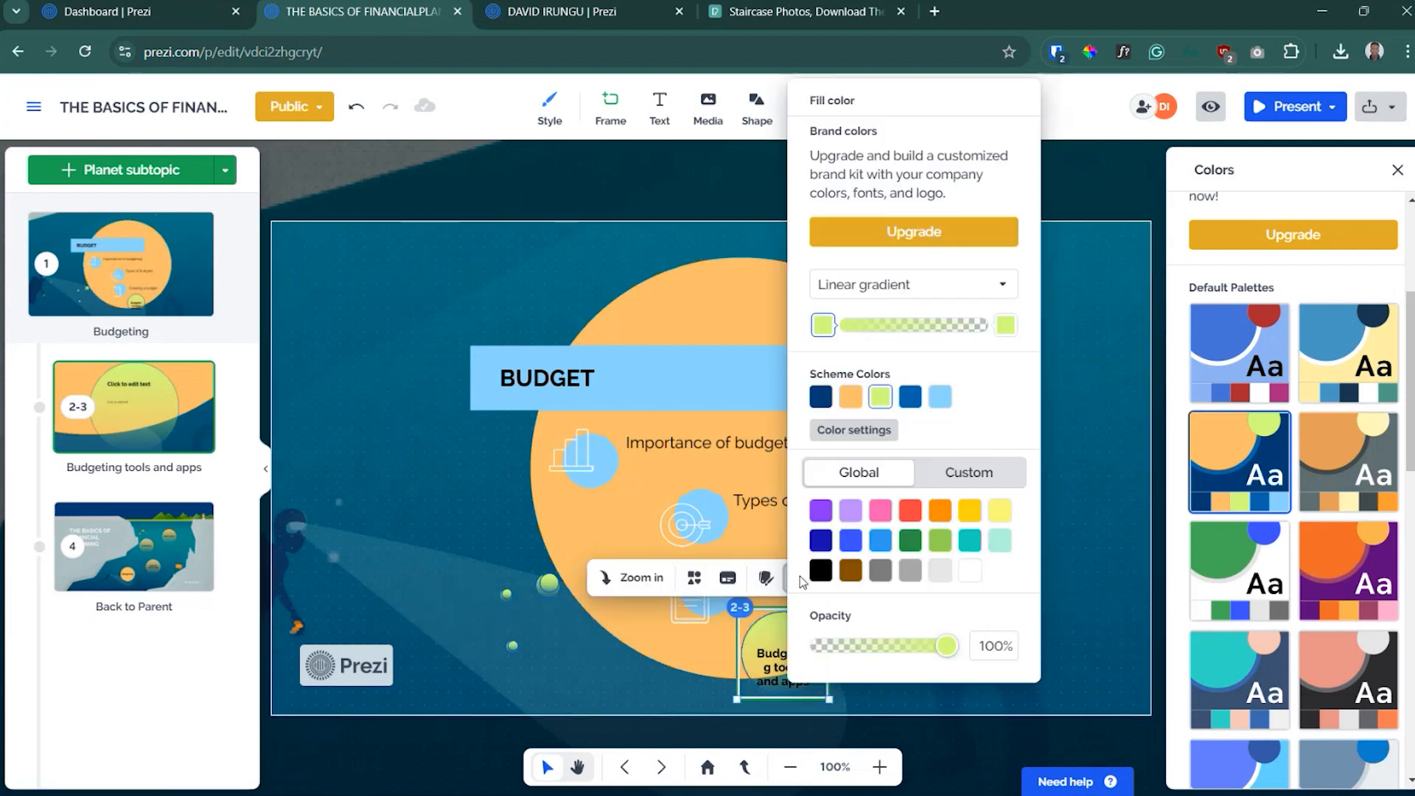
pyautogui.click(895, 284)
pyautogui.click(904, 335)
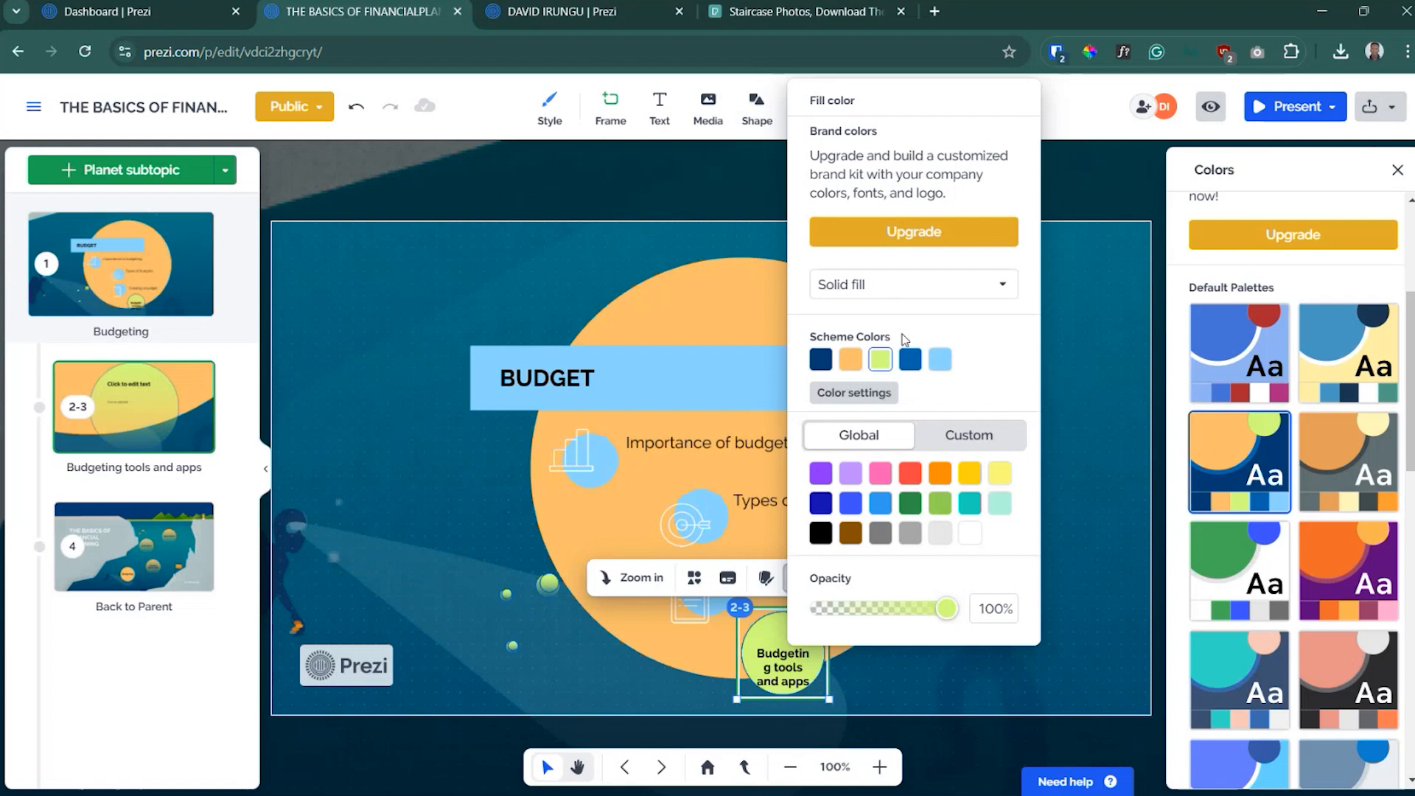
pyautogui.click(940, 359)
pyautogui.press('Escape')
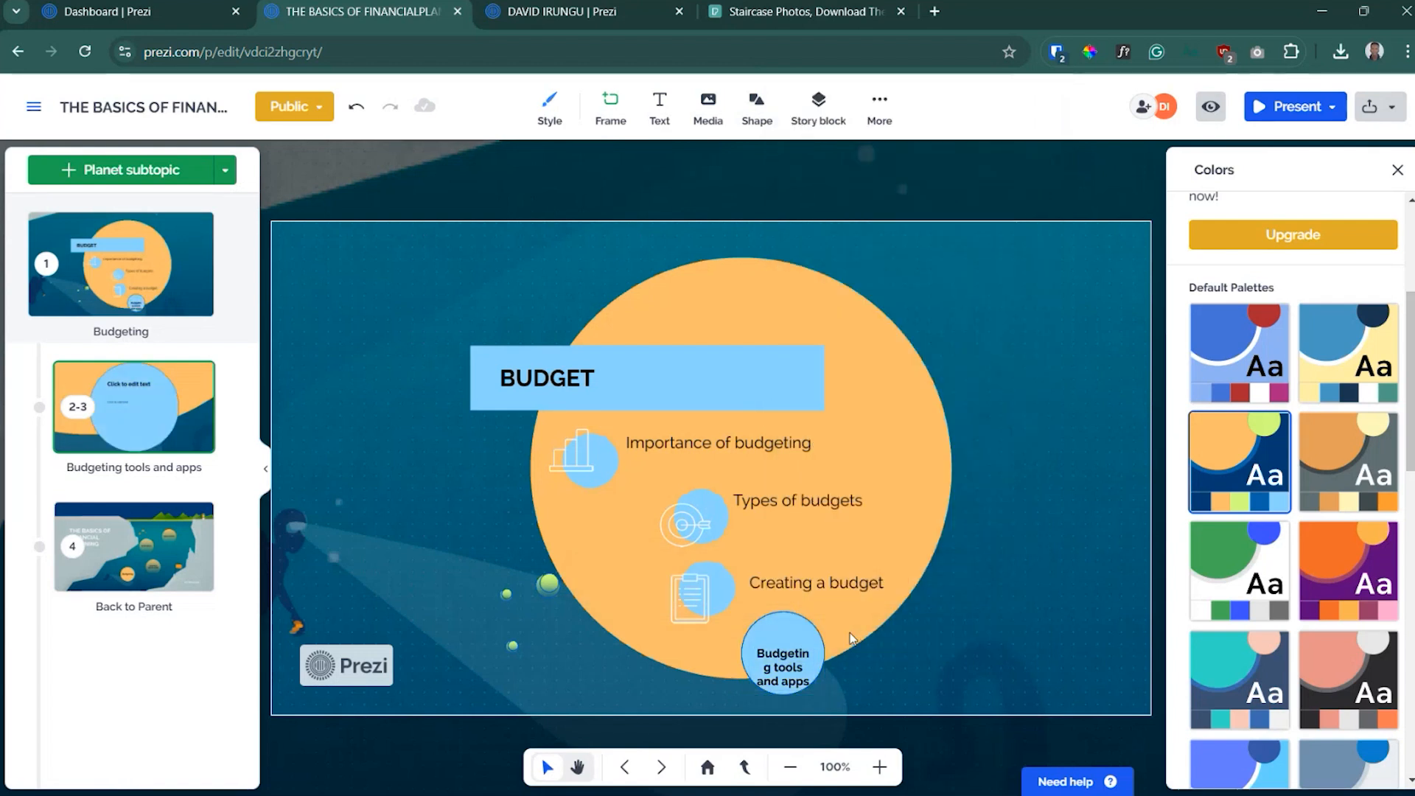
# - Use advanced topic editing to move the "Budgeting tools and apps" label out of its circle, on one line beside it
pyautogui.click(785, 656)
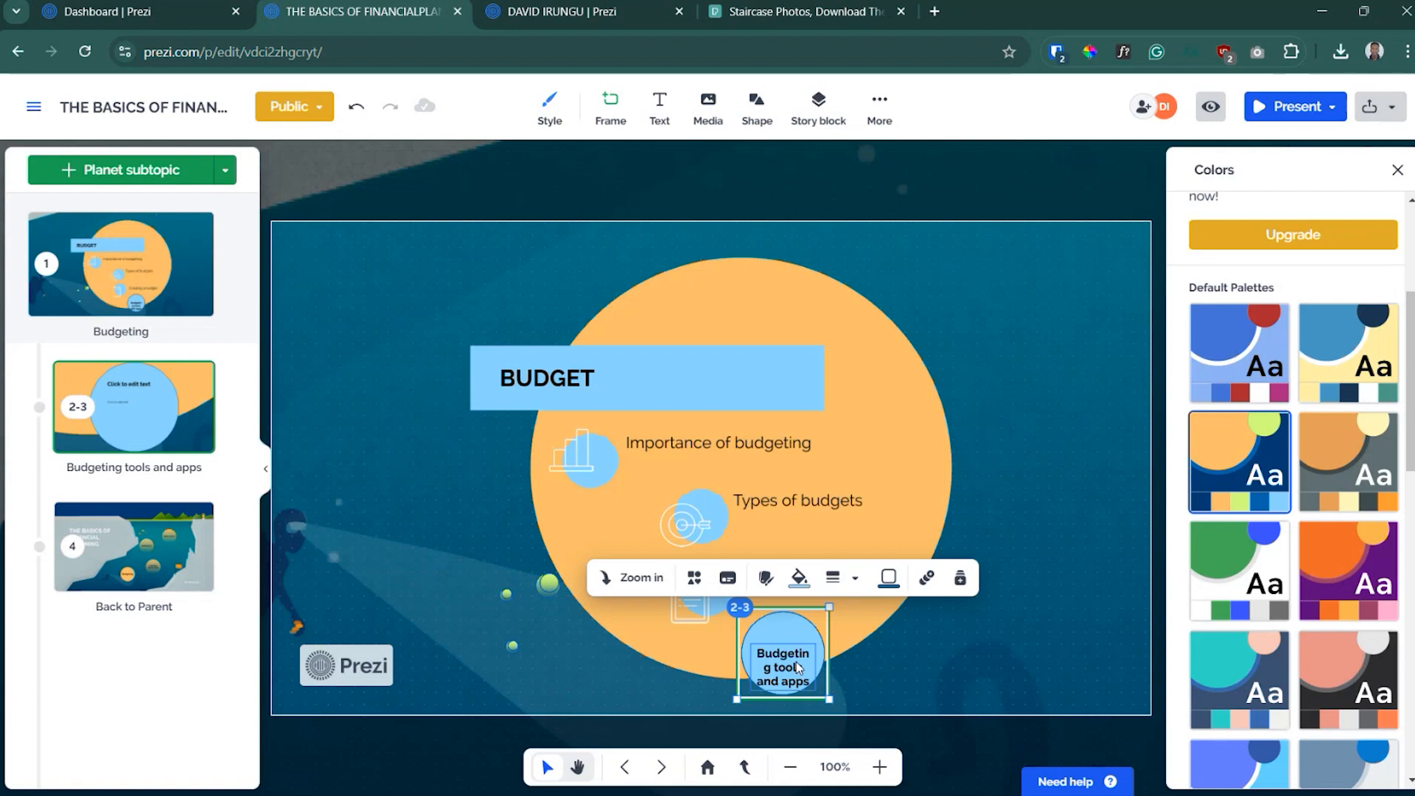
pyautogui.rightClick(790, 632)
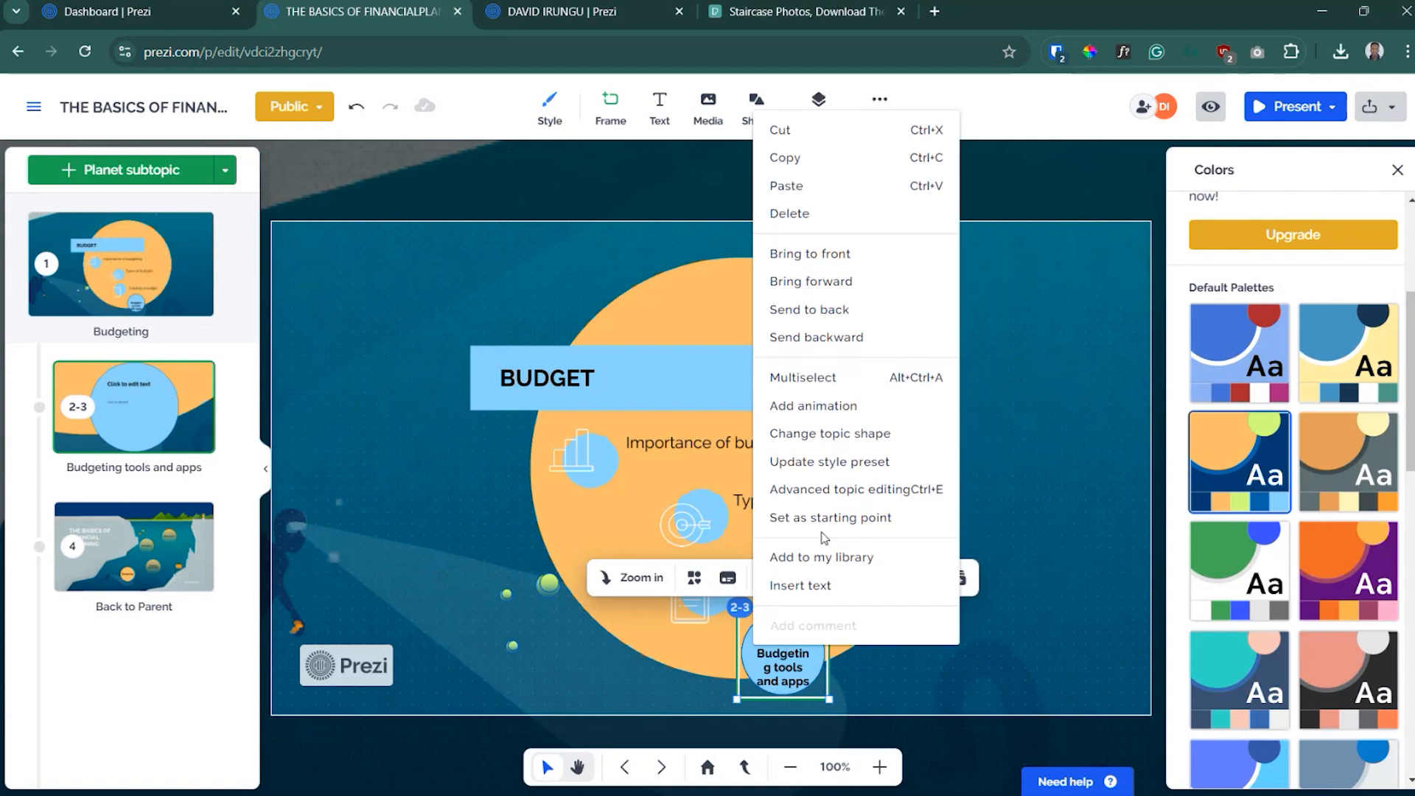
pyautogui.click(874, 501)
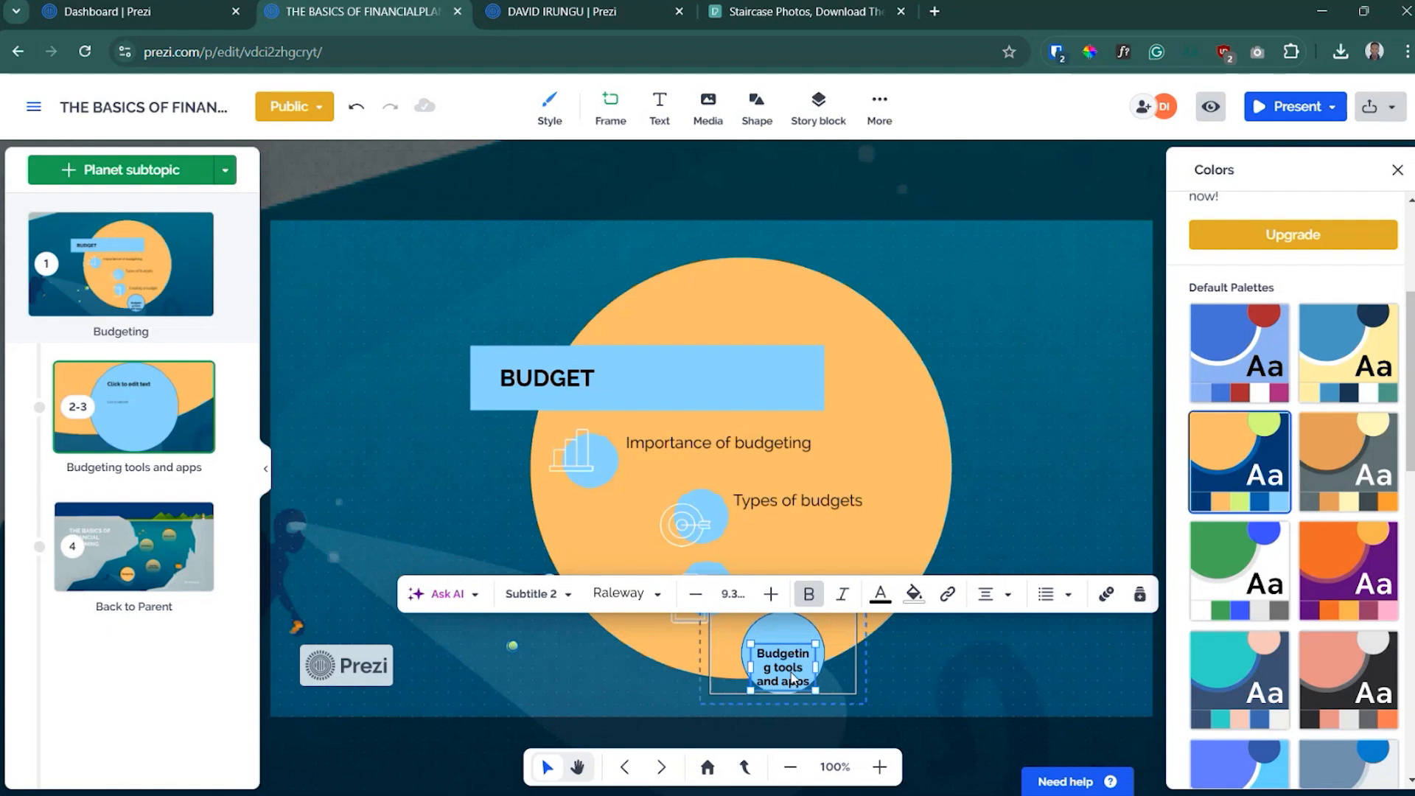
pyautogui.moveTo(793, 677); pyautogui.dragTo(1003, 639)
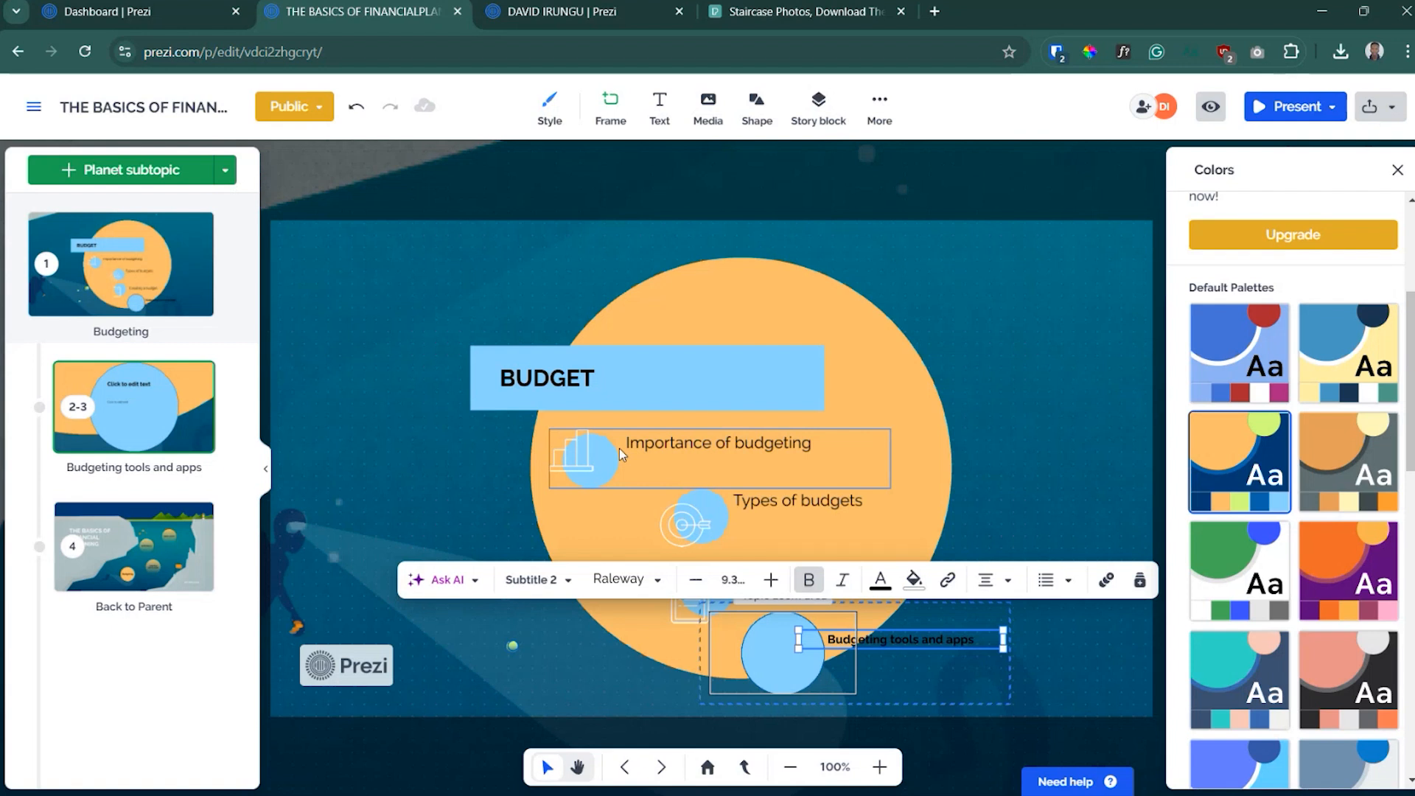
pyautogui.click(830, 538)
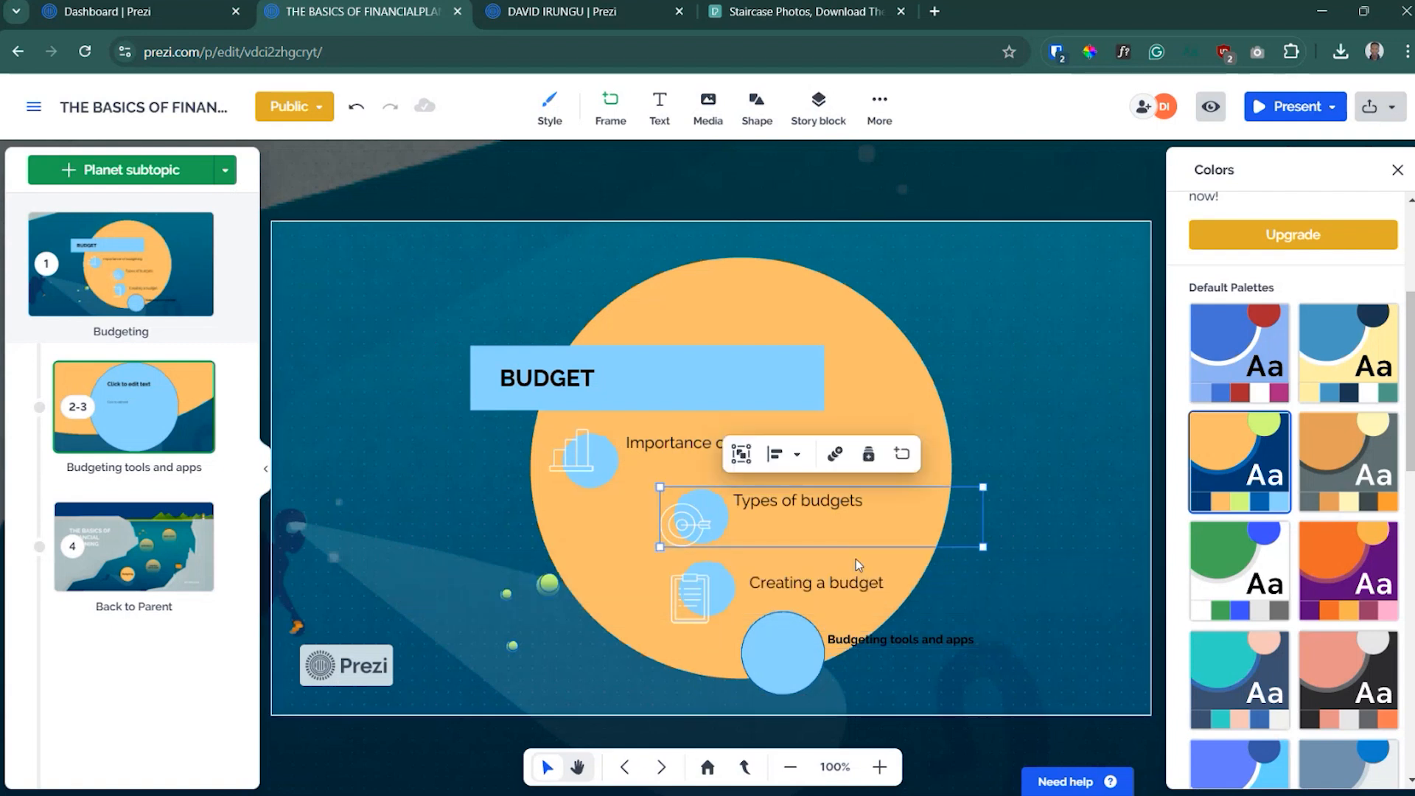
# - Increase the font size of the whole "Budgeting tools and apps" label
pyautogui.click(876, 640)
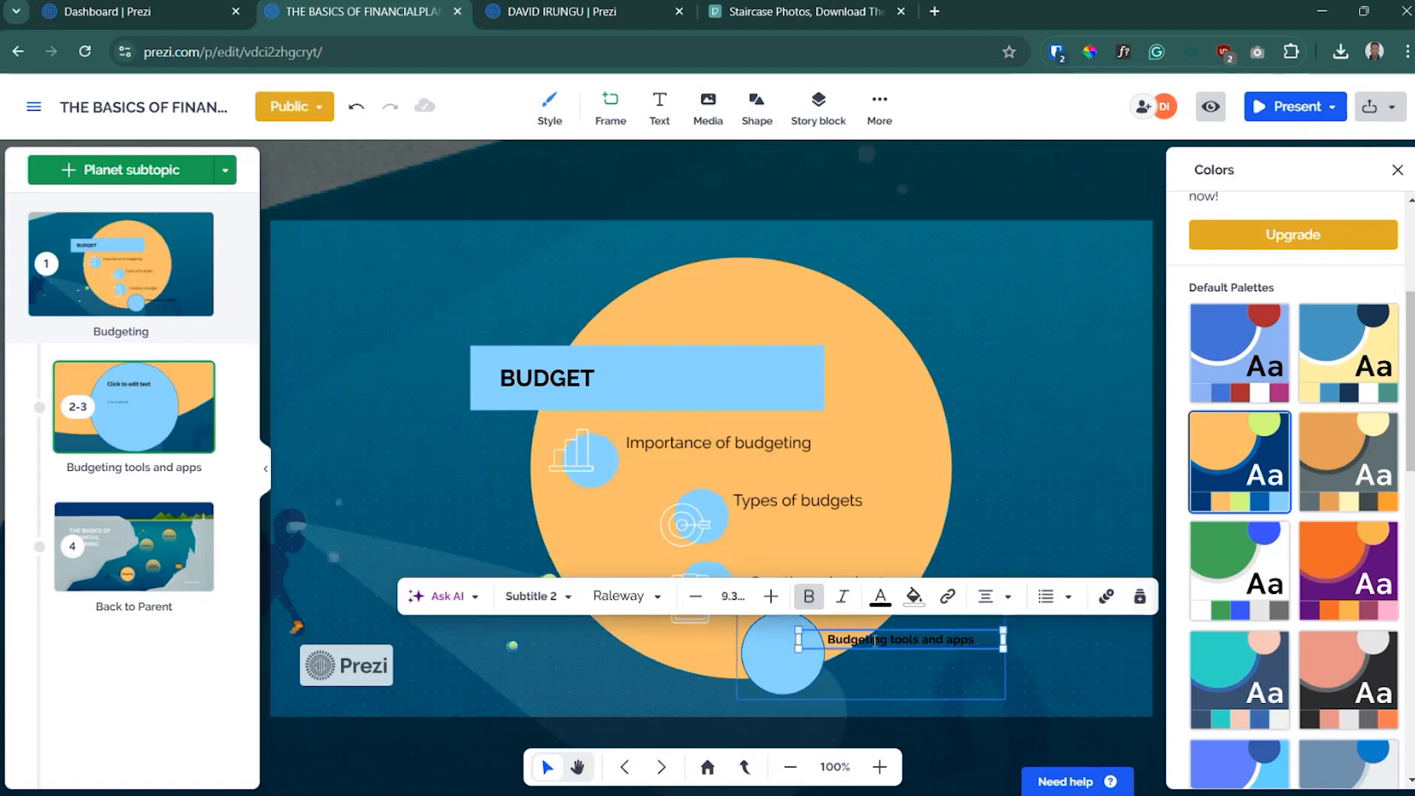
pyautogui.hotkey('ctrl', 'a')
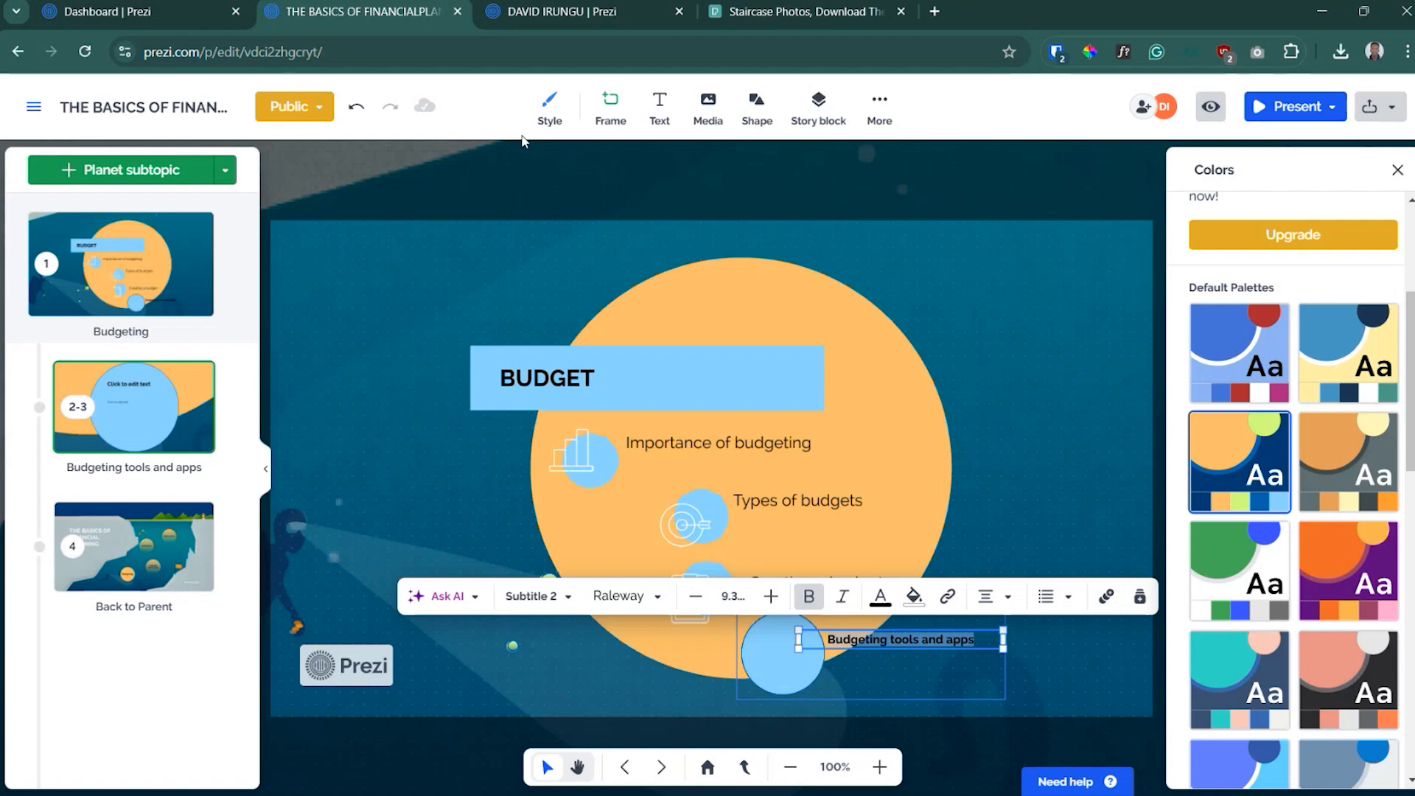
pyautogui.click(771, 596)
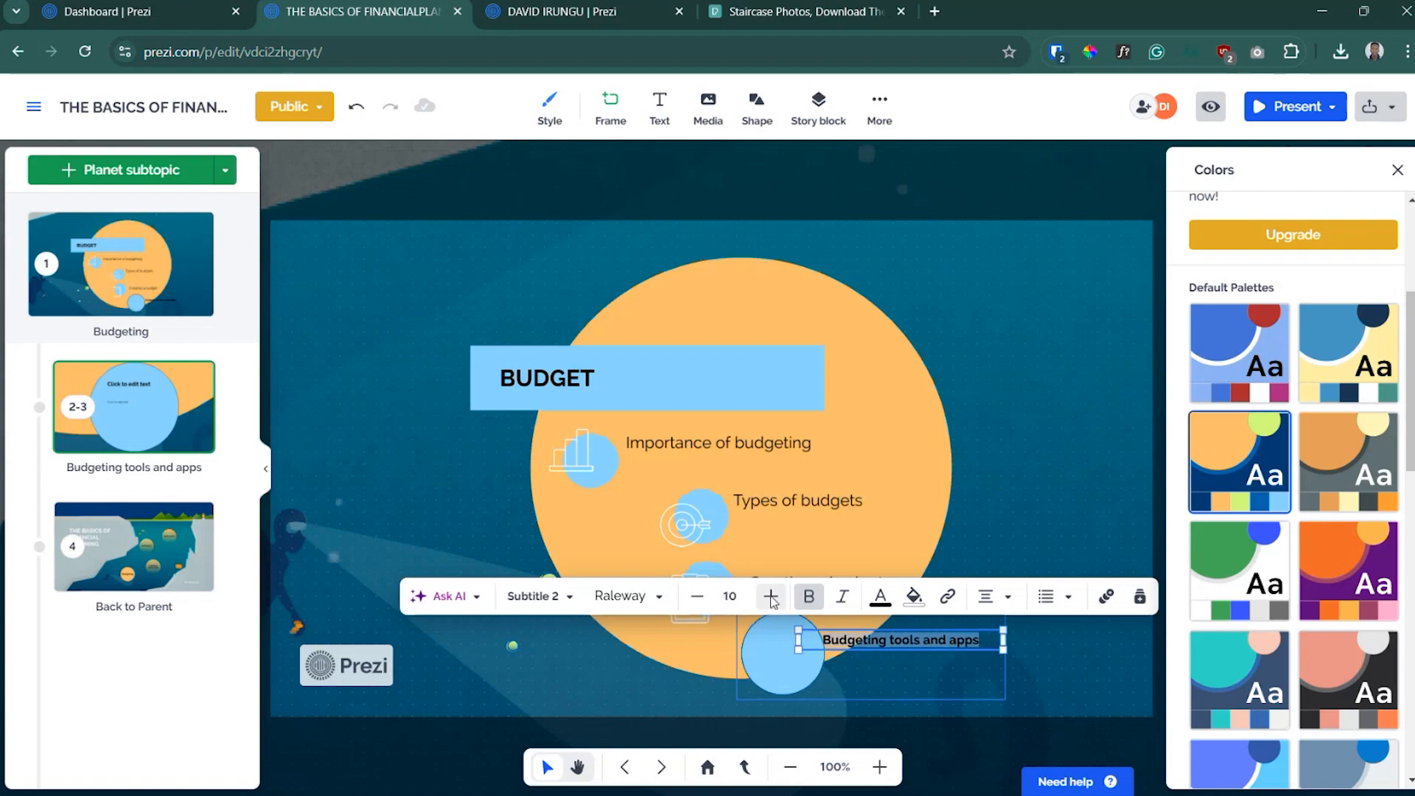
pyautogui.click(1061, 714)
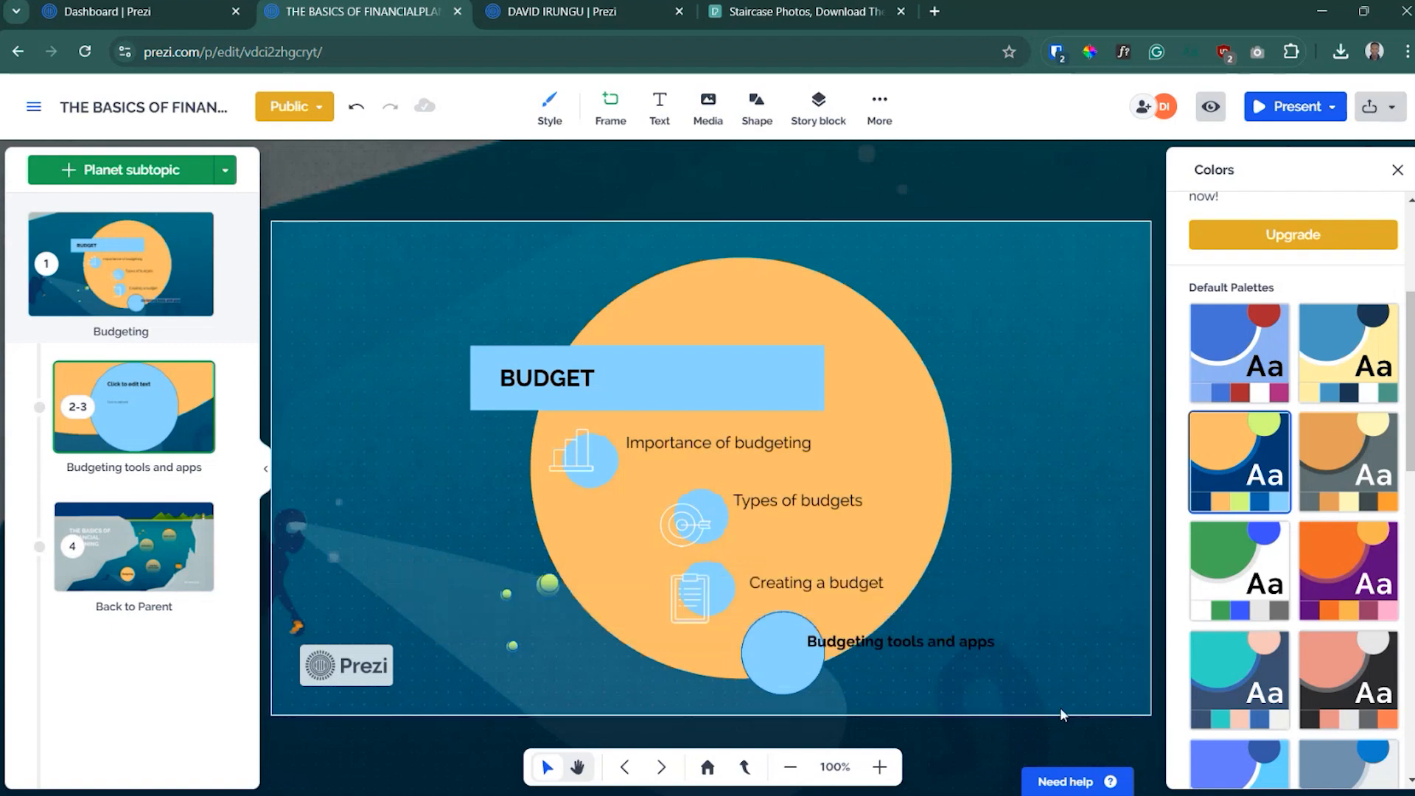
pyautogui.click(684, 453)
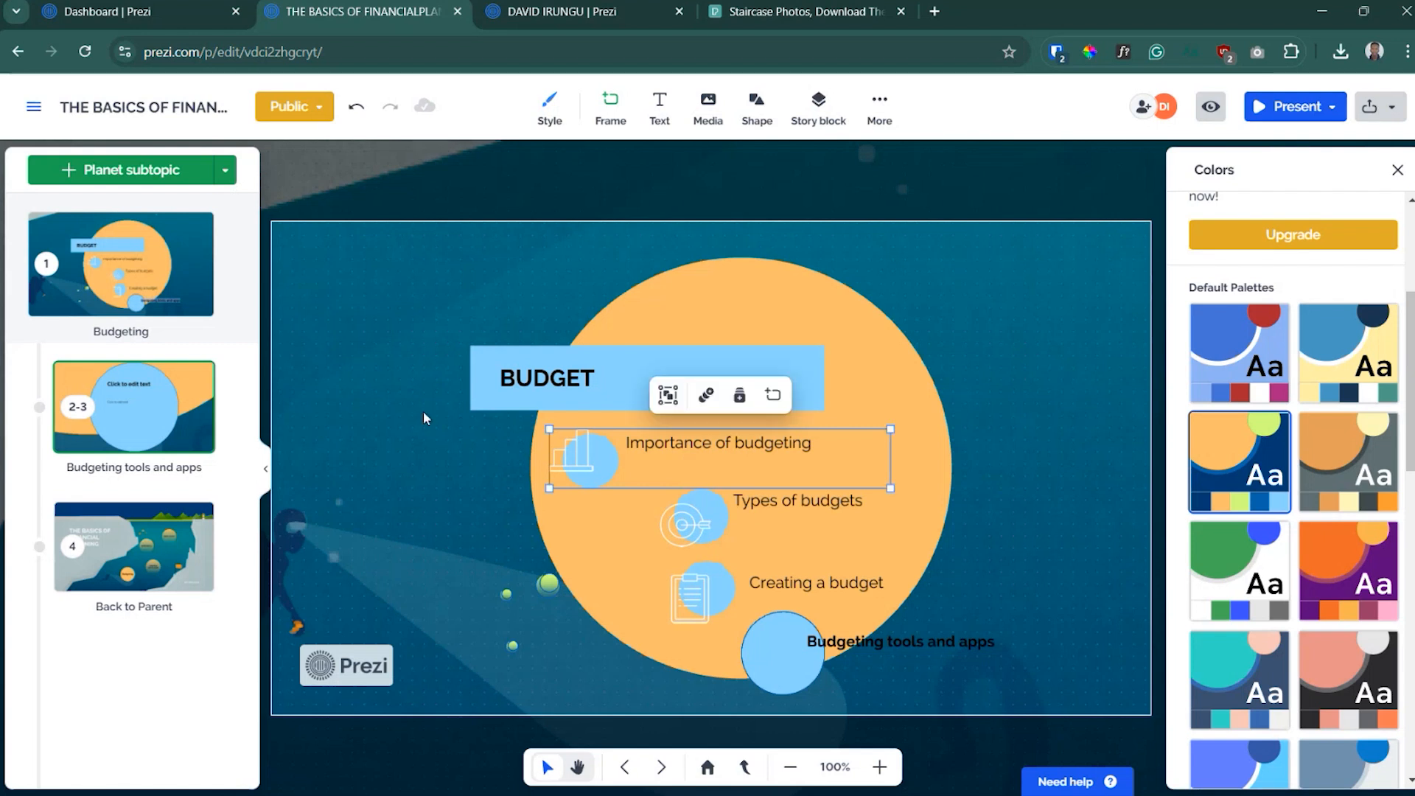
pyautogui.click(426, 418)
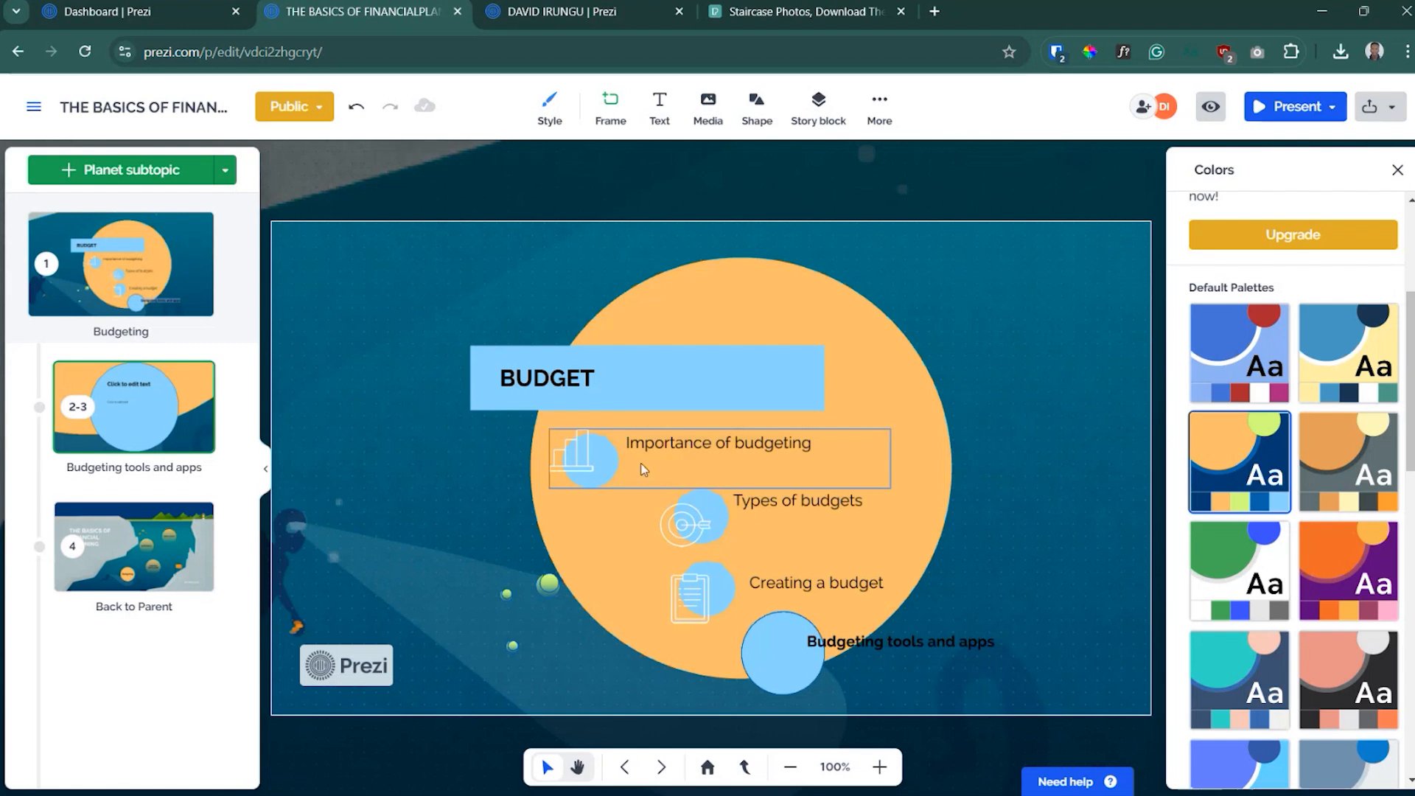
pyautogui.doubleClick(619, 469)
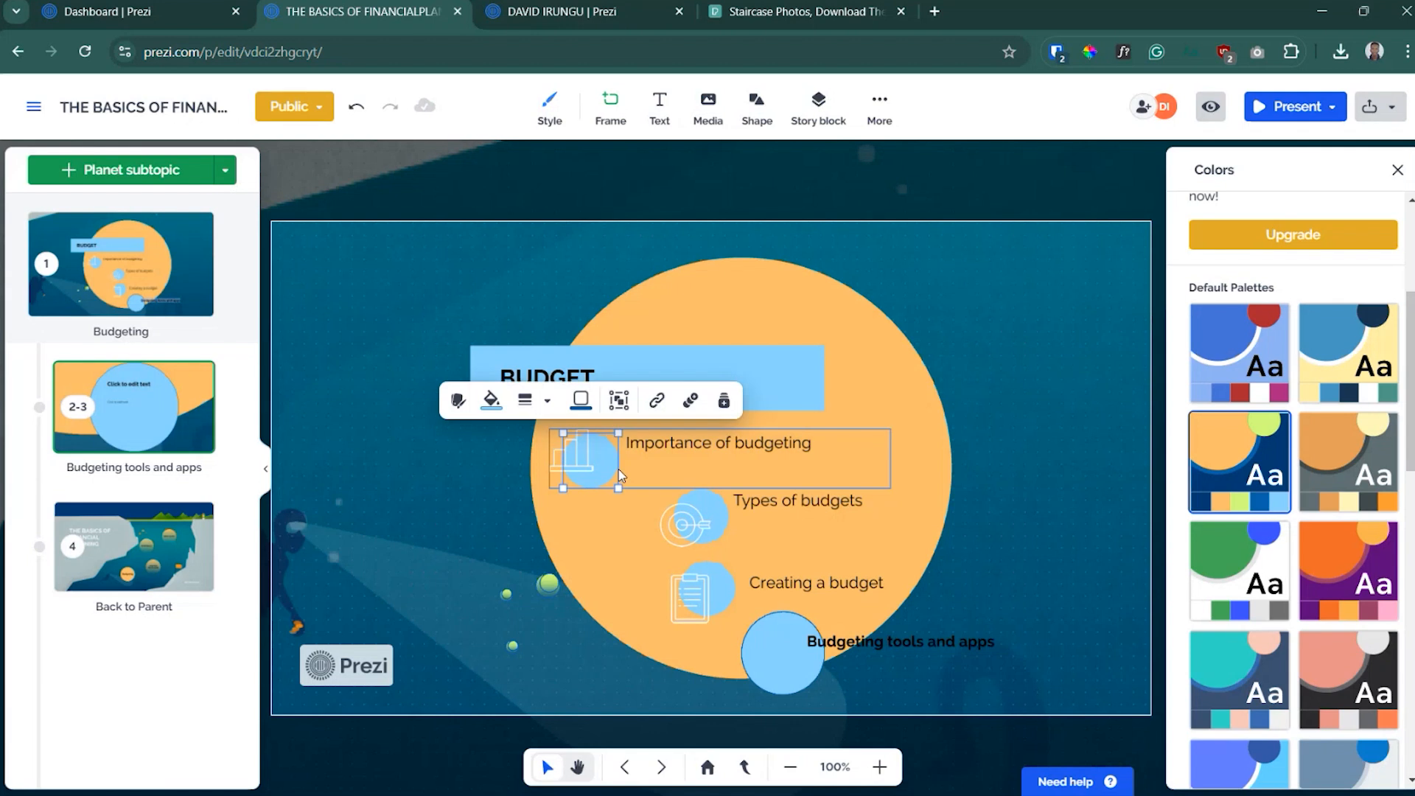
pyautogui.click(897, 373)
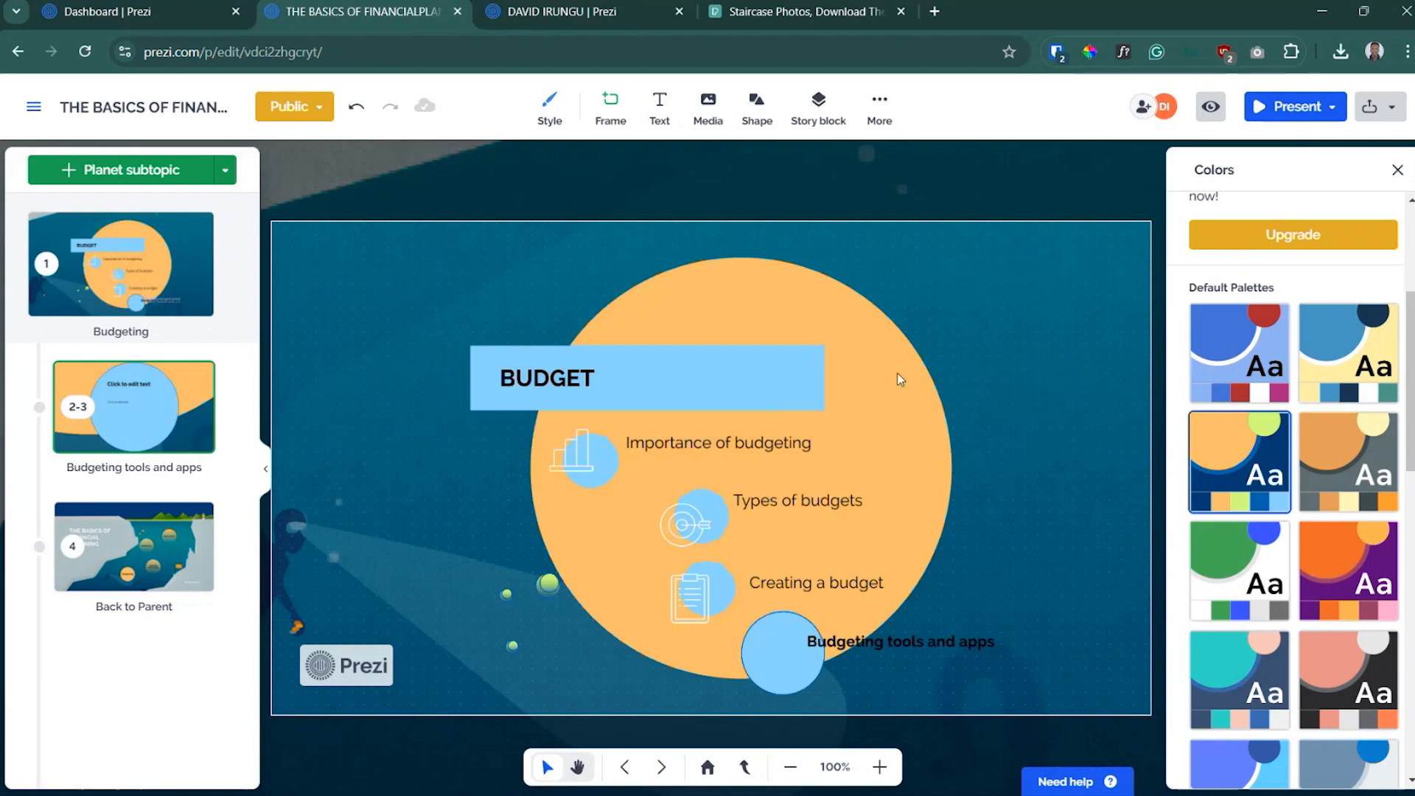
pyautogui.click(896, 373)
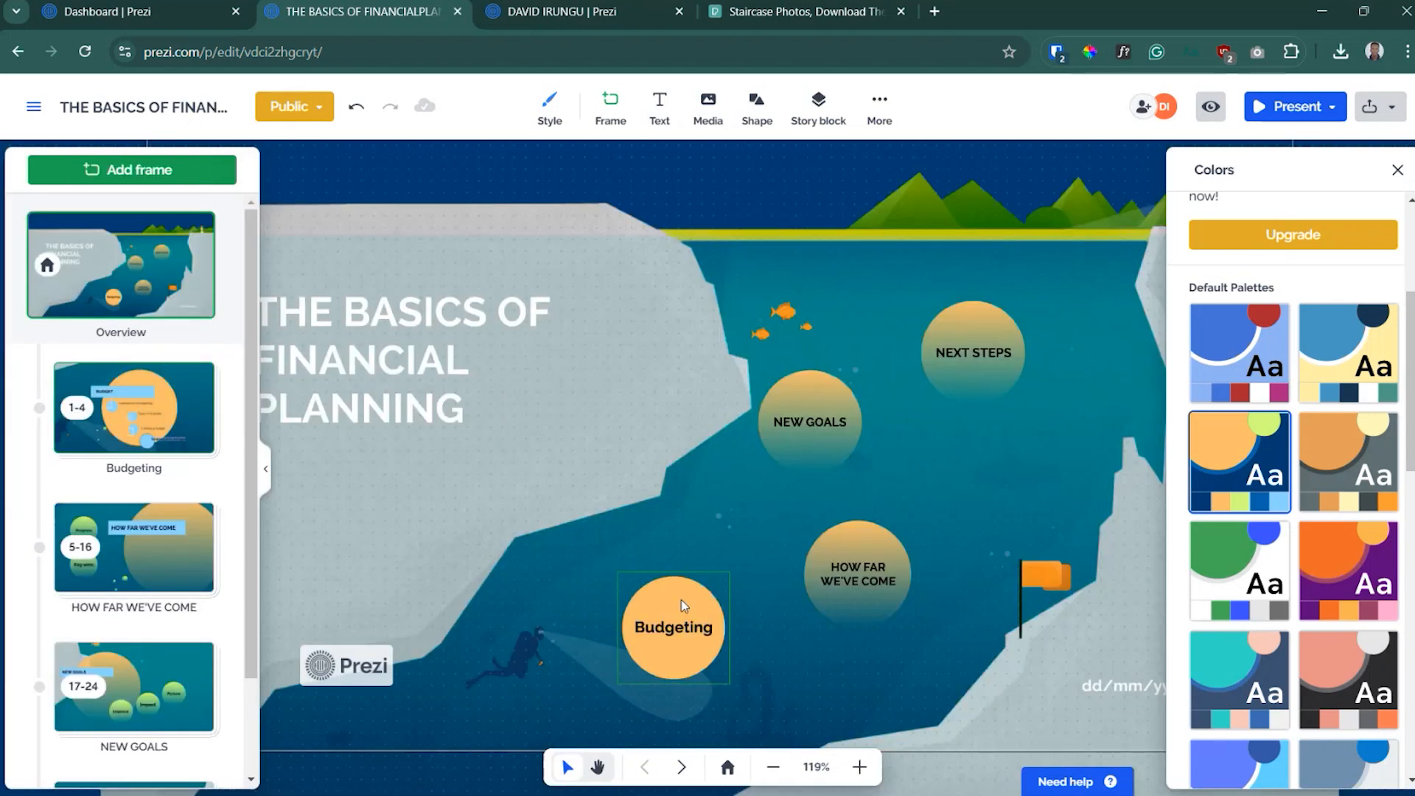
pyautogui.click(681, 602)
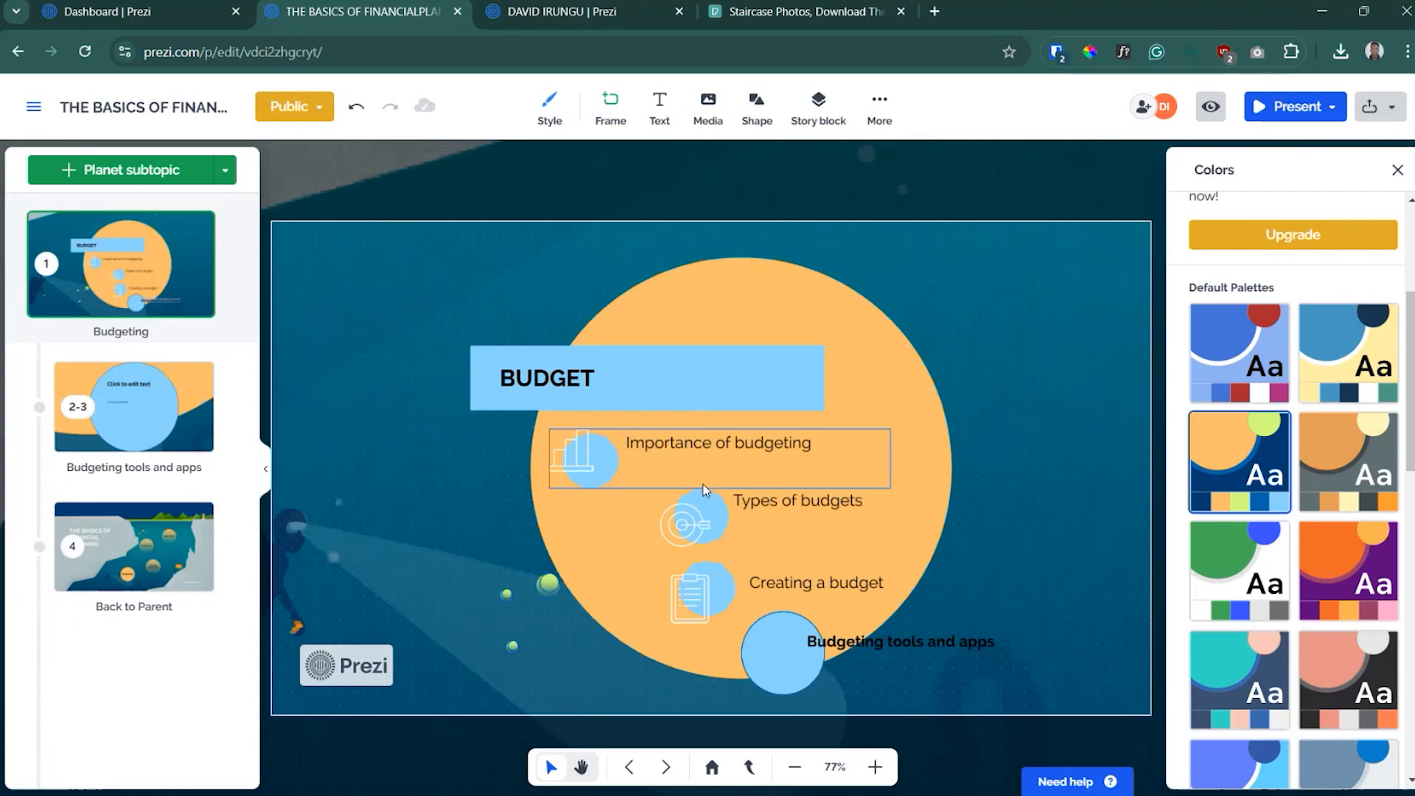
pyautogui.click(864, 459)
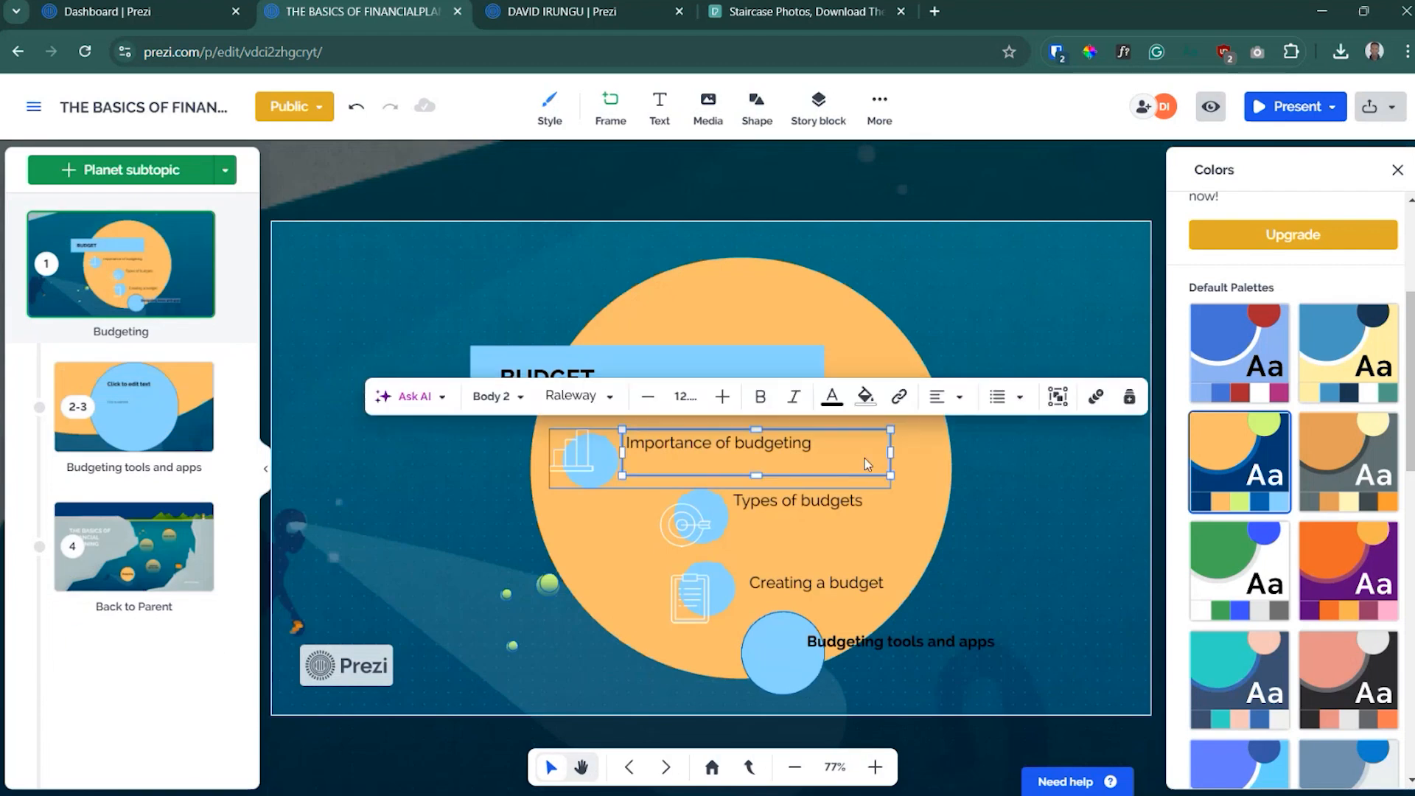
# - Add a page subtopic to the Budgeting topic and title it "Importance of budgeting"
pyautogui.click(225, 170)
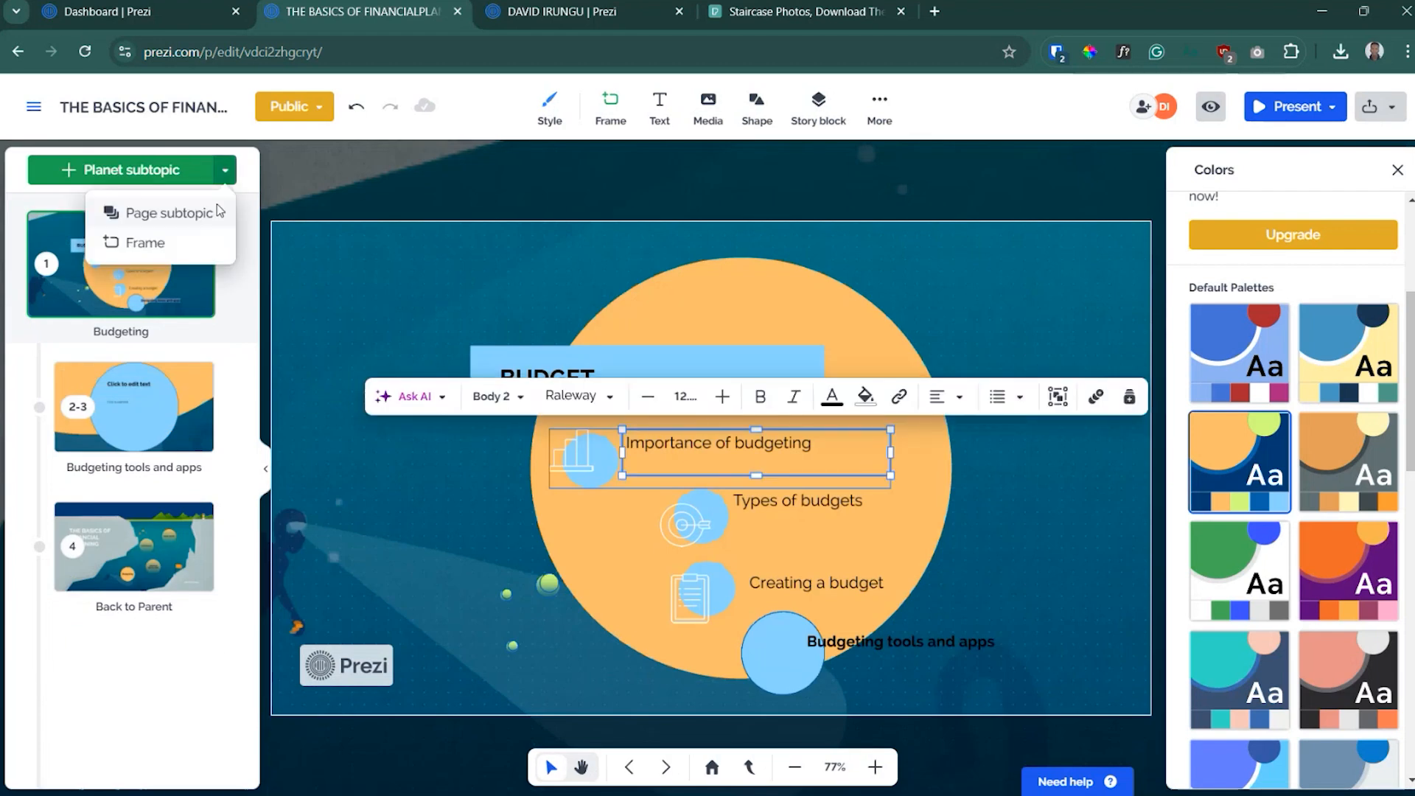
pyautogui.click(219, 212)
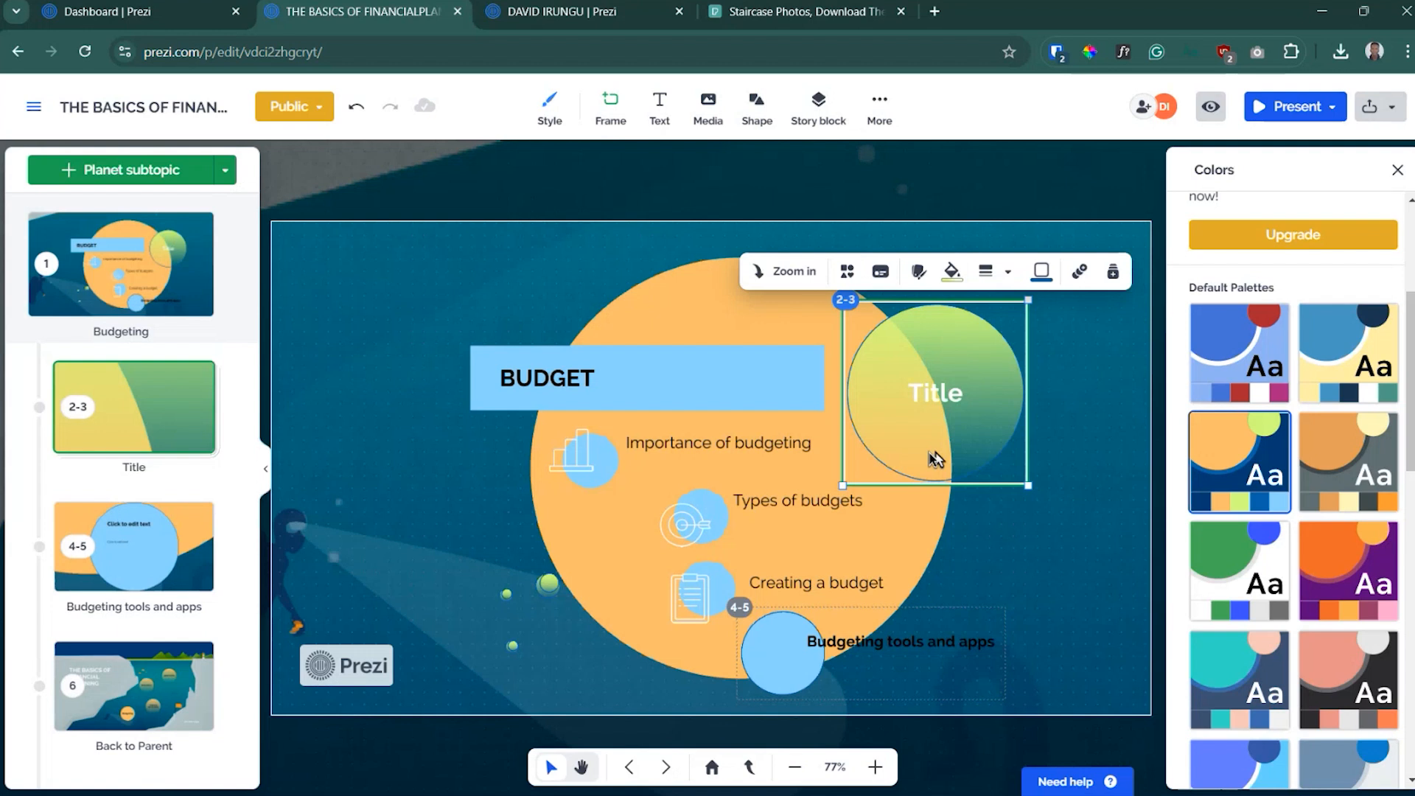
pyautogui.click(925, 401)
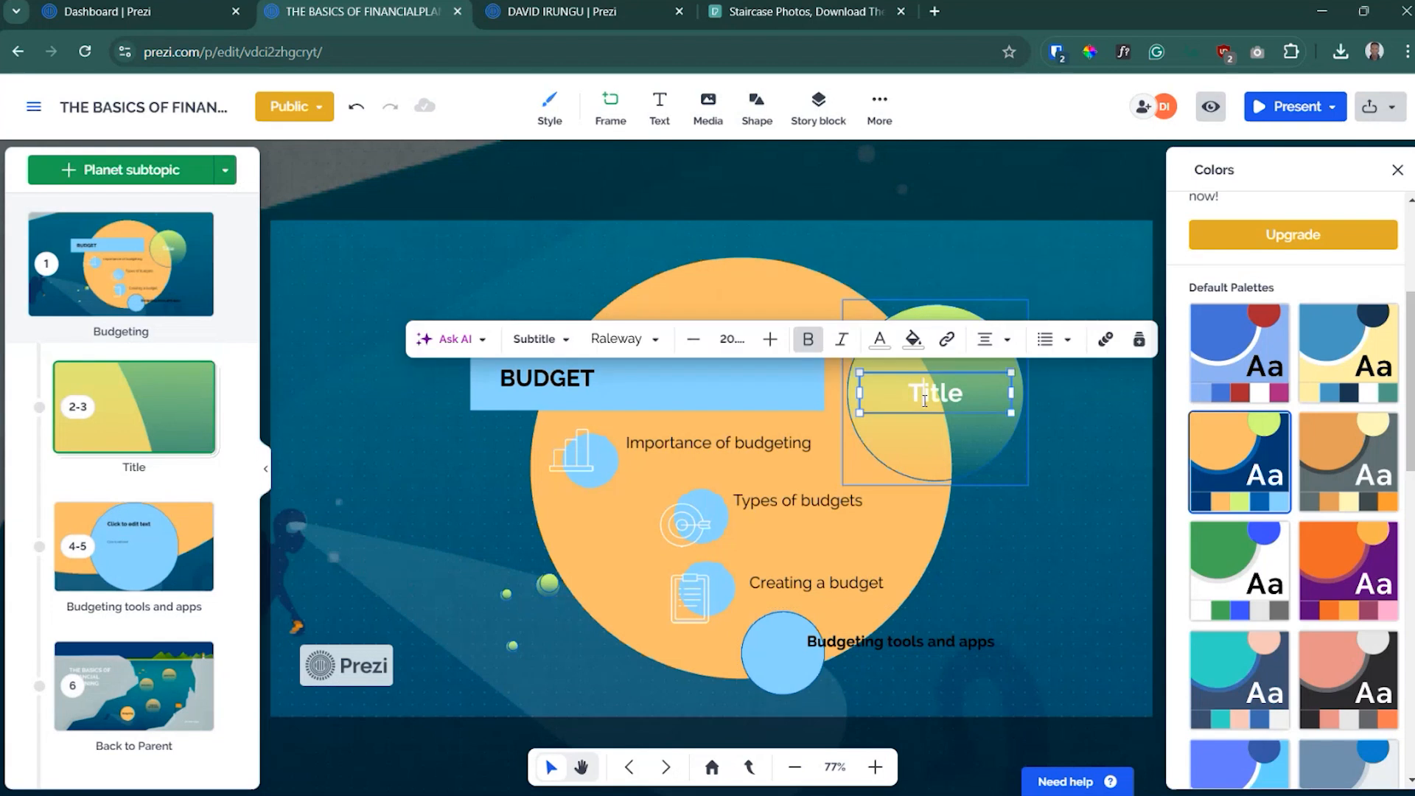
pyautogui.write('Importance')
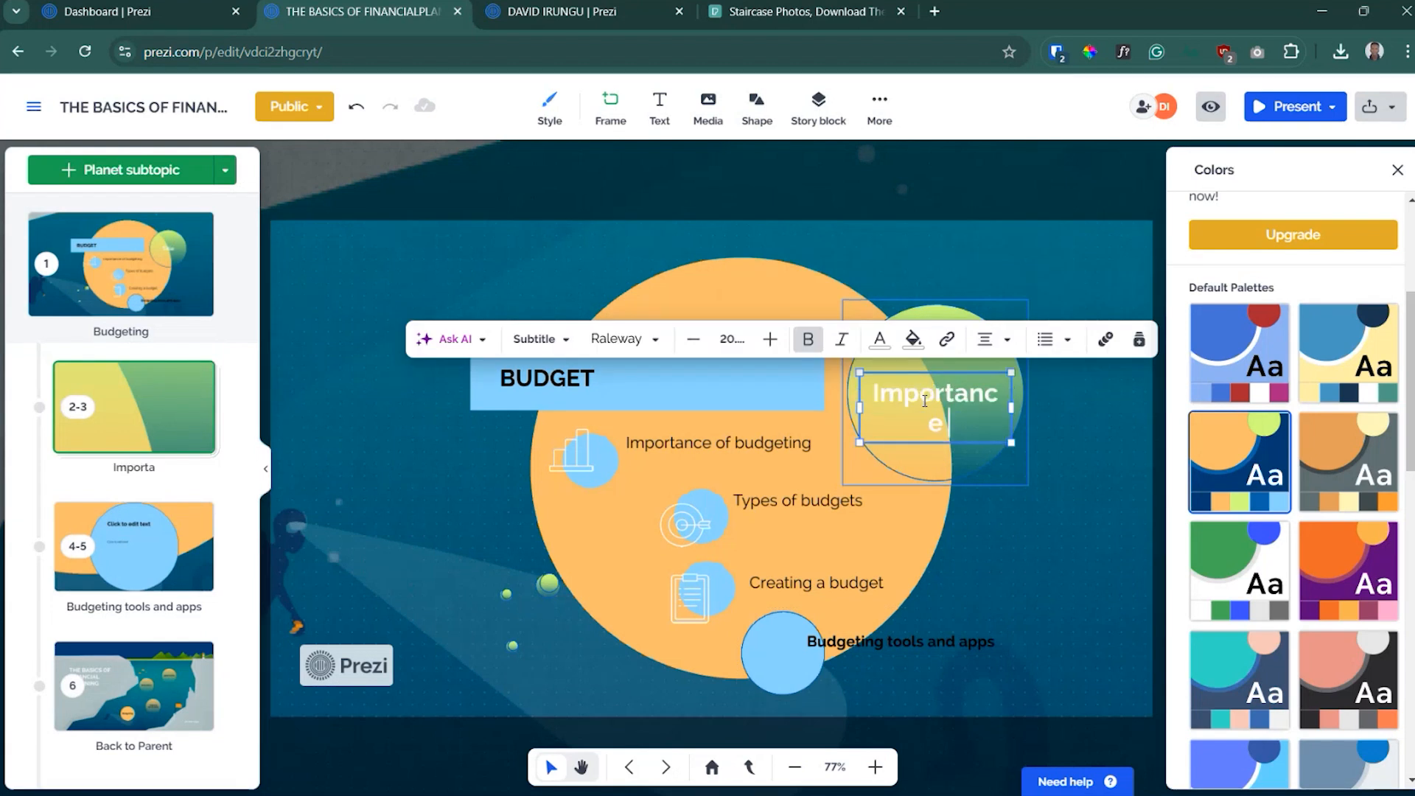
pyautogui.write(' of budgeting')
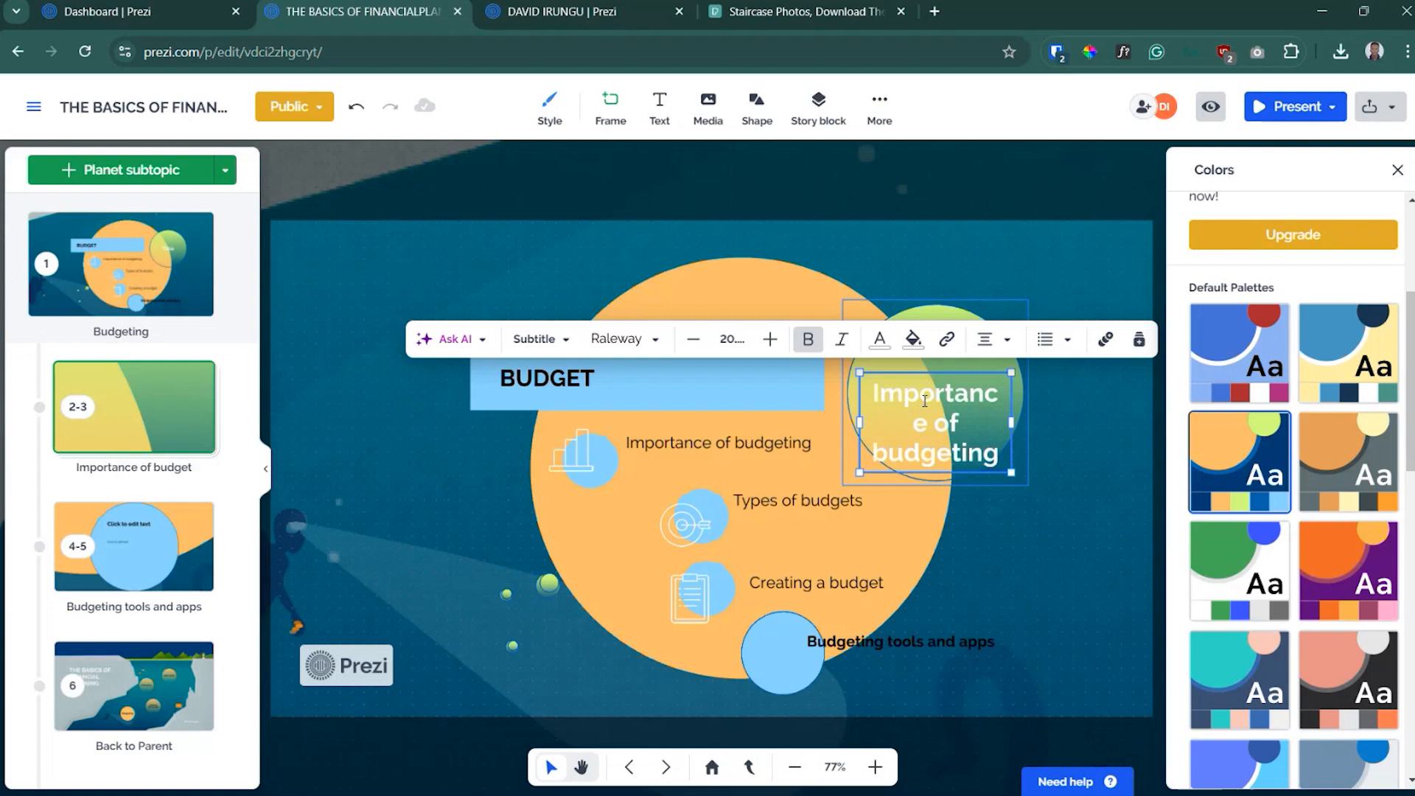
# - Fill the "Importance of budgeting" page's body with "Financial control;", "Tracking expenses;" and "Achieving financial goals" on separate lines, and delete its title placeholder
pyautogui.click(1058, 426)
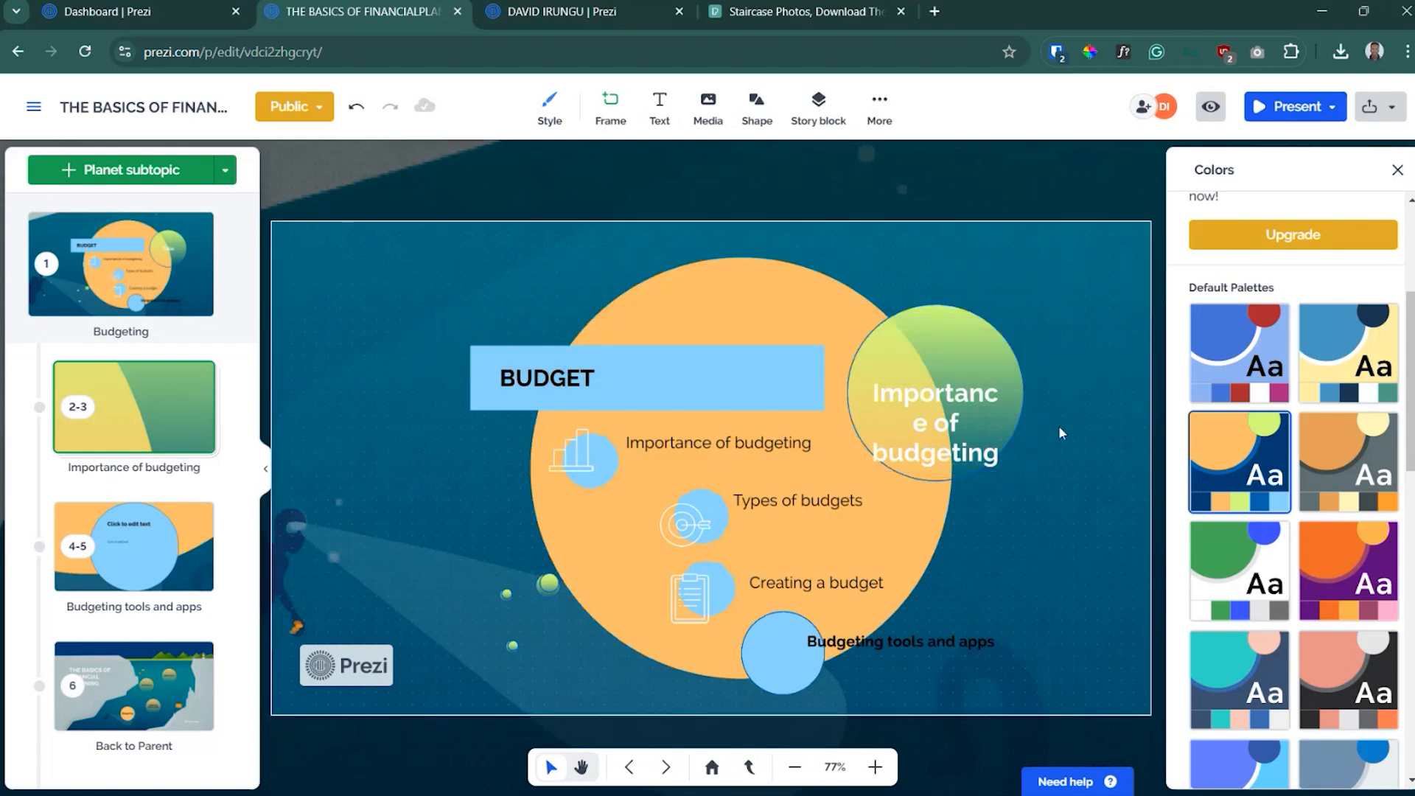
pyautogui.click(920, 441)
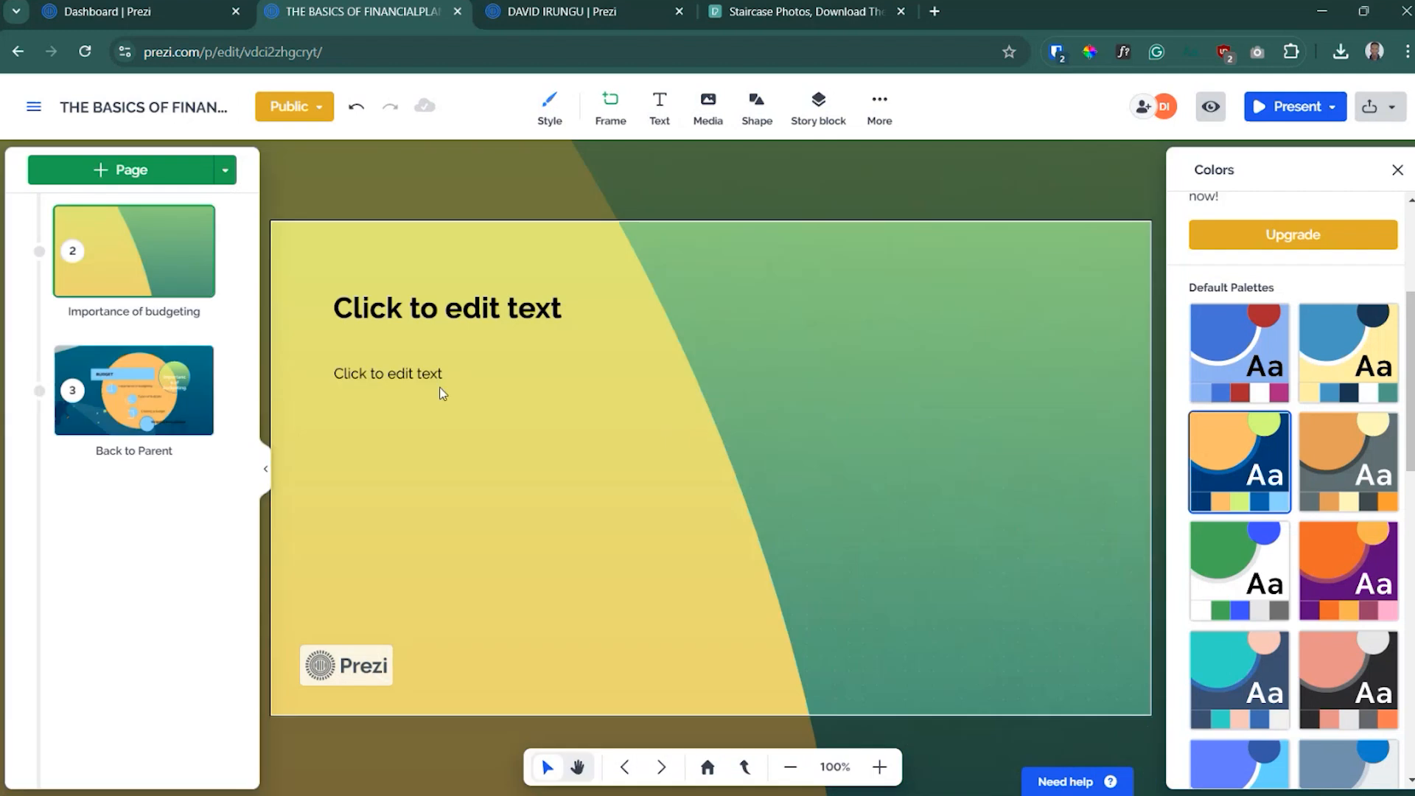
pyautogui.click(460, 384)
pyautogui.write('Financial control; Tracking expenses; Achieving financial goals')
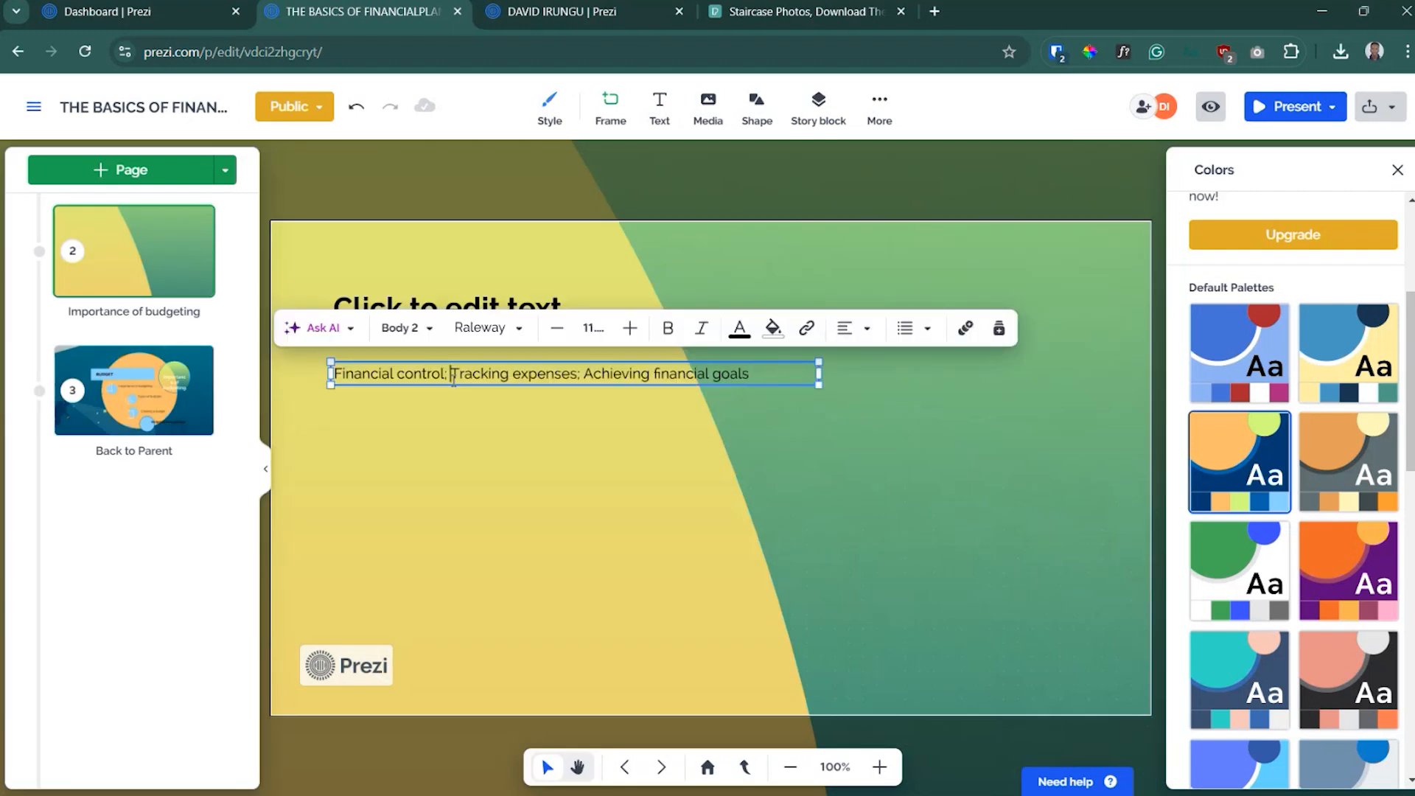
pyautogui.click(563, 280)
pyautogui.click(579, 347)
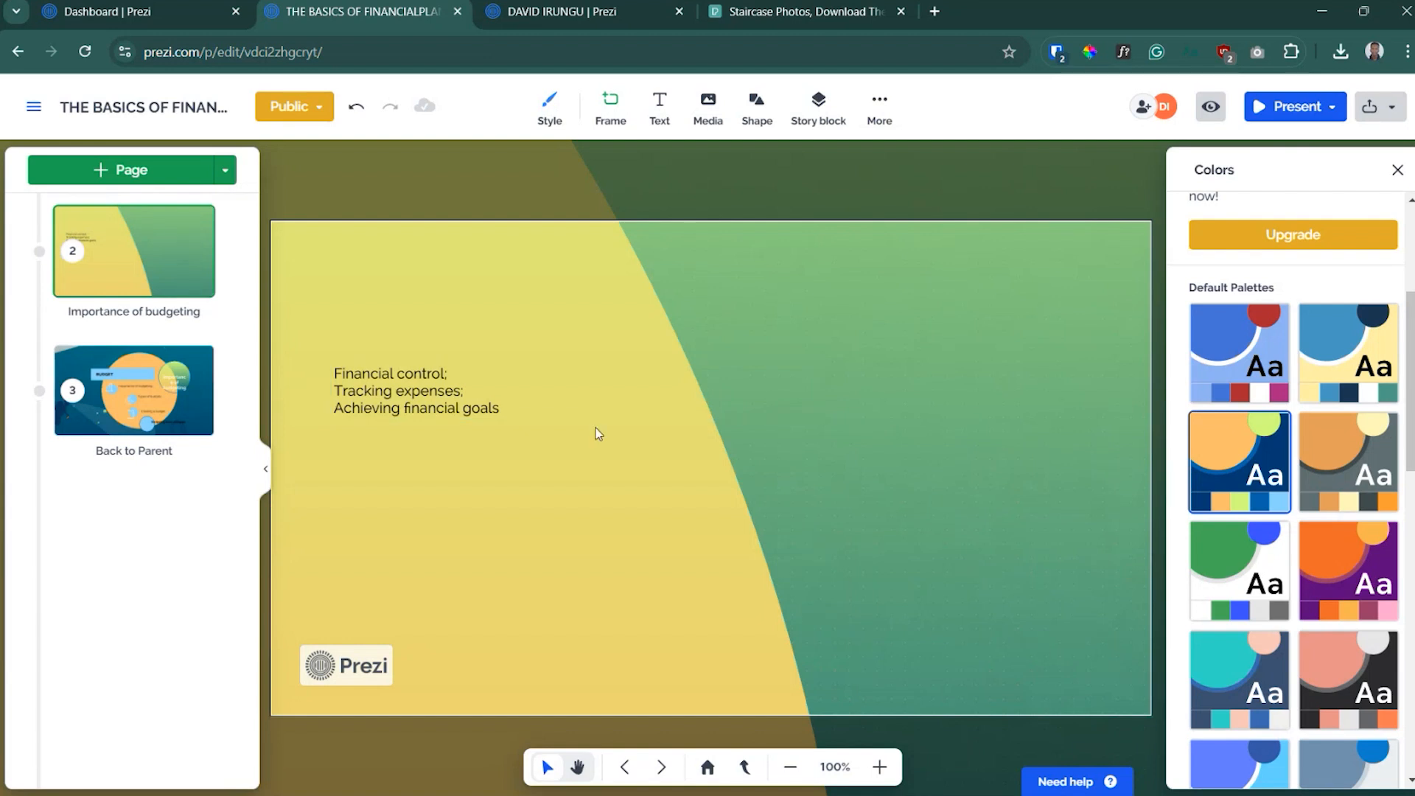
# - Increase the font size of all three body text lines on the "Importance of budgeting" page
pyautogui.click(508, 415)
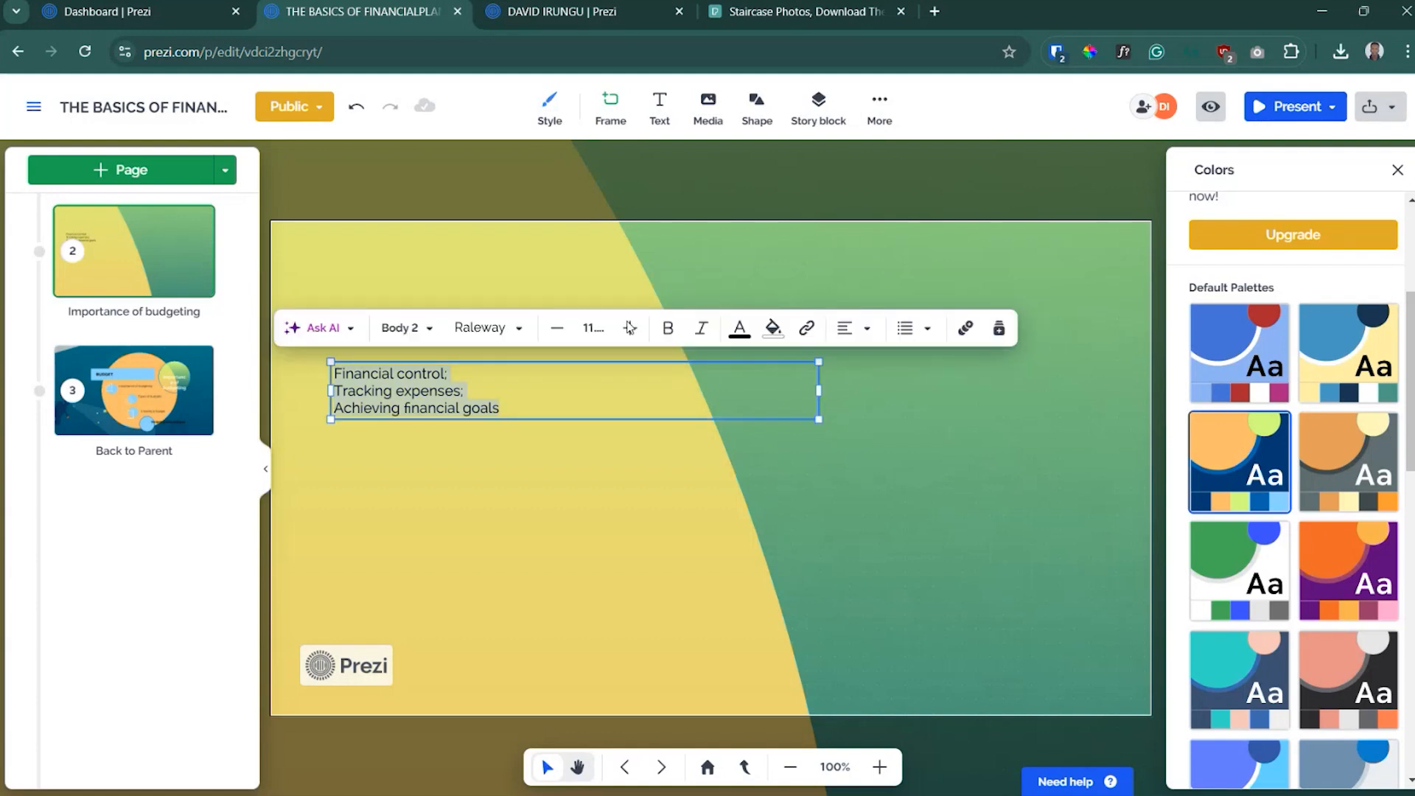
pyautogui.click(630, 328)
pyautogui.click(932, 521)
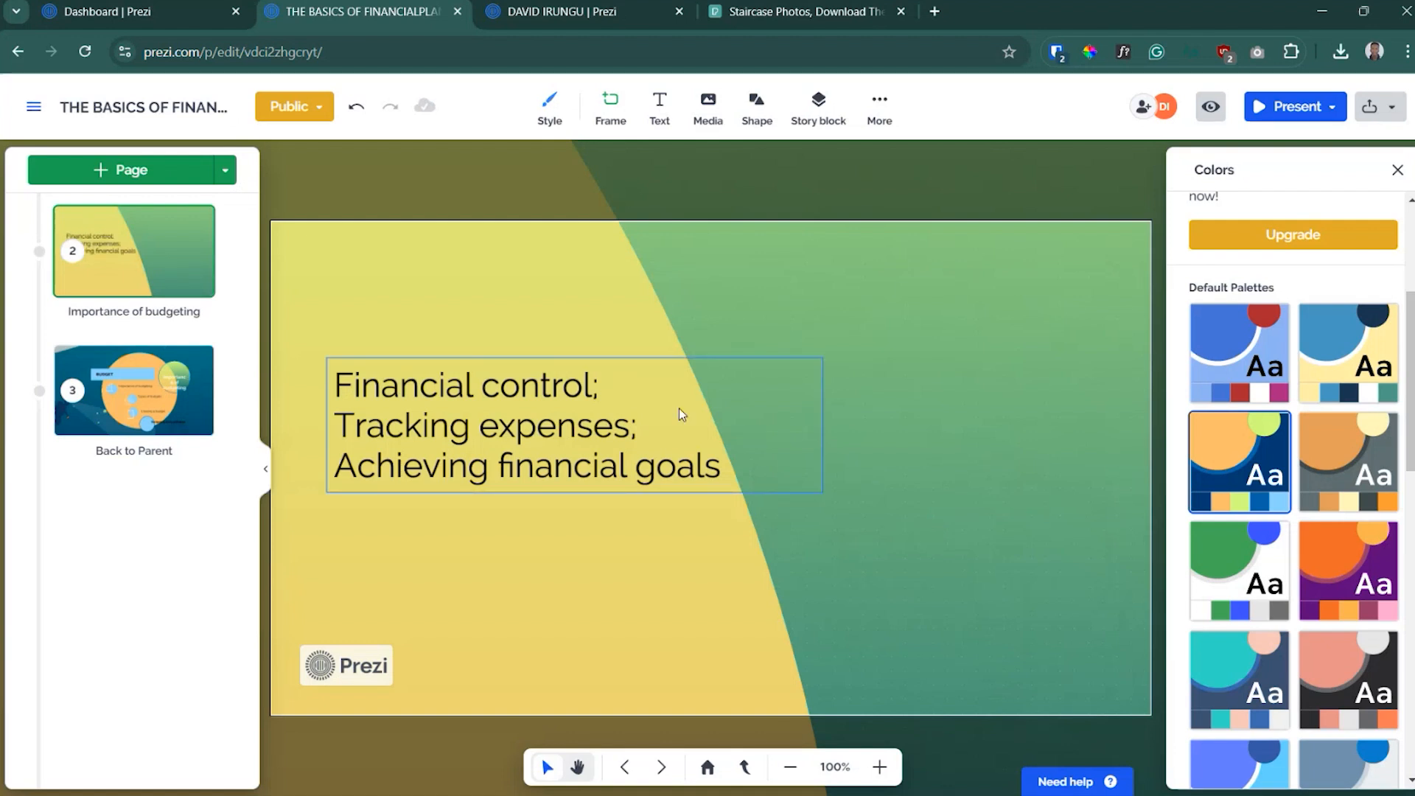
# - Return to the Budgeting topic and shift the "Importance of budgeting" label with its bar chart icon slightly to the left
pyautogui.press('Left')
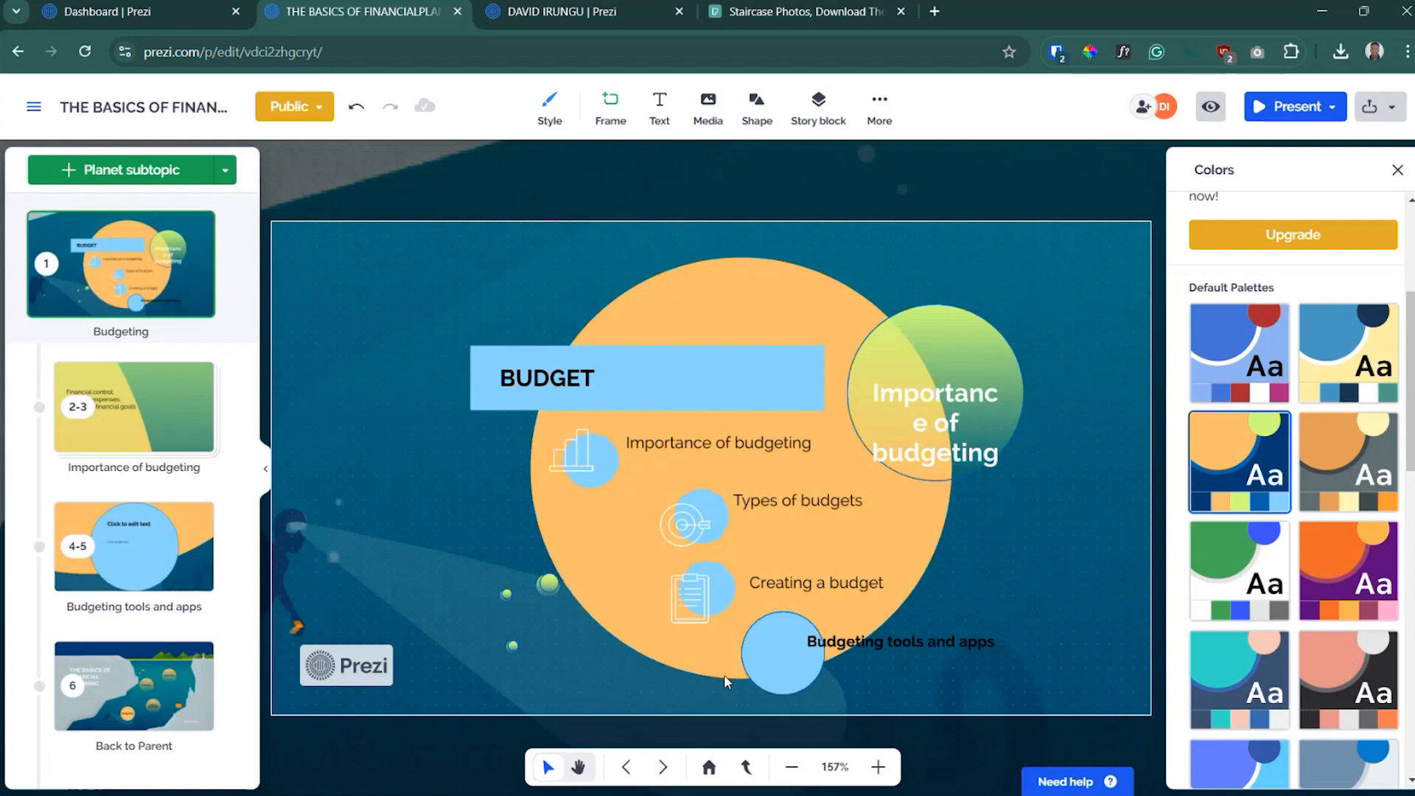
pyautogui.click(709, 768)
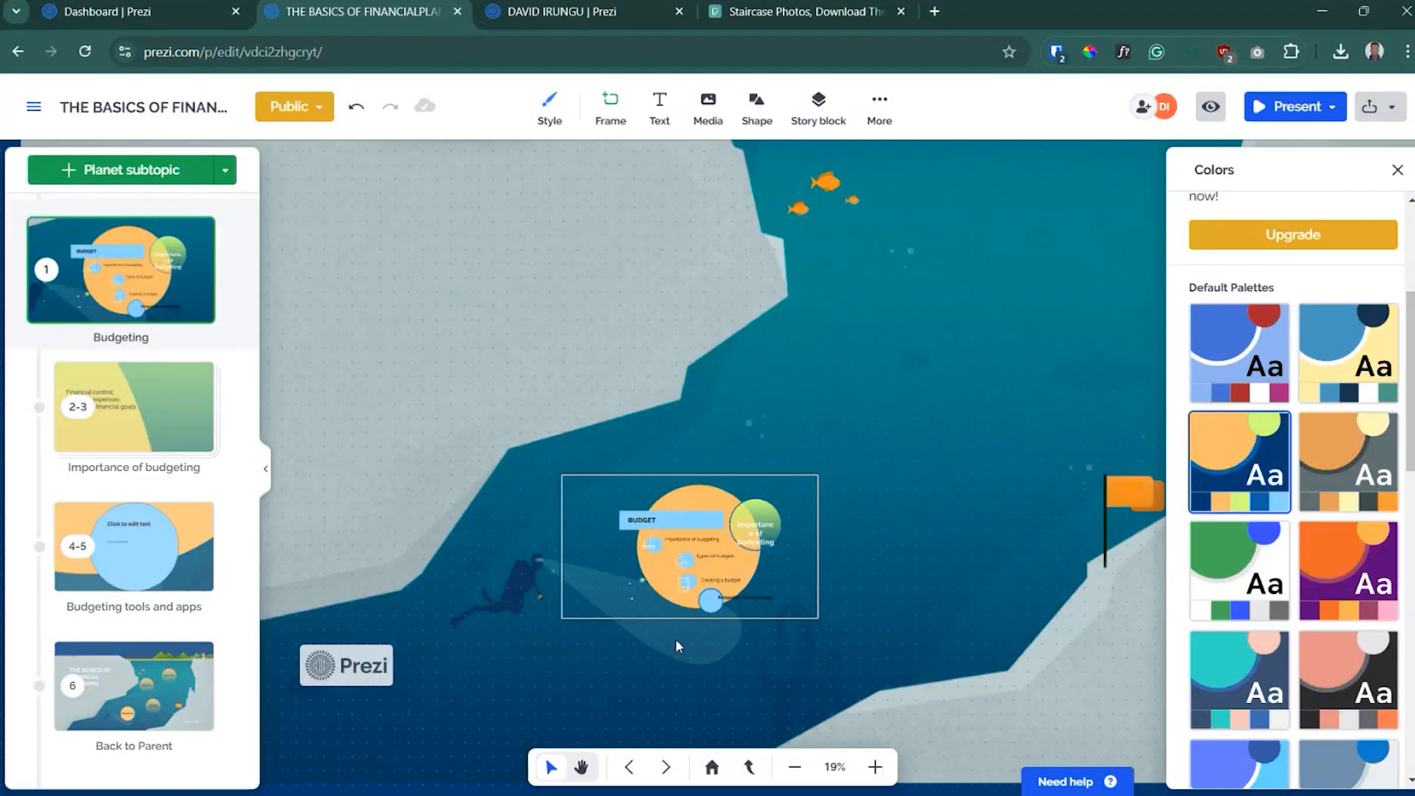
pyautogui.click(686, 539)
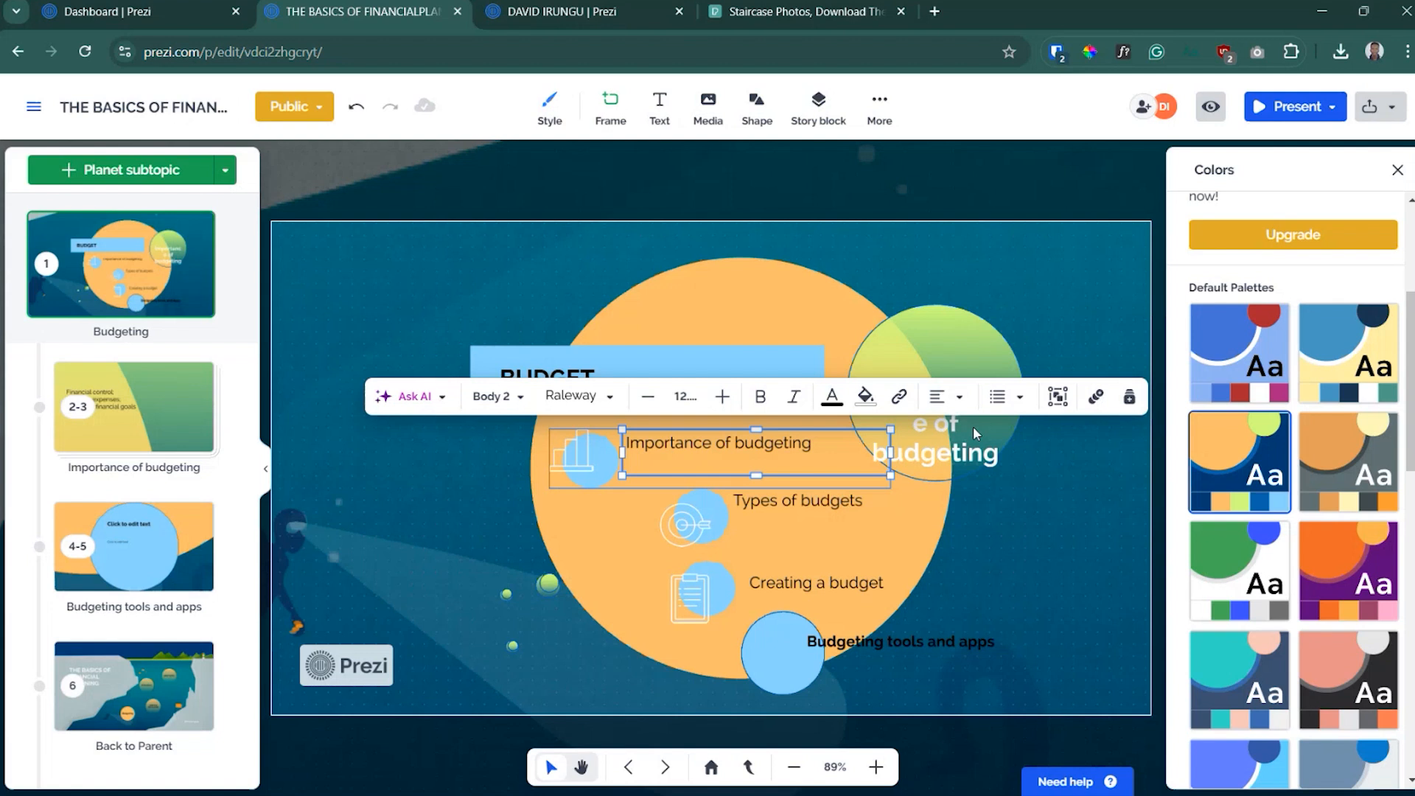
pyautogui.click(751, 468)
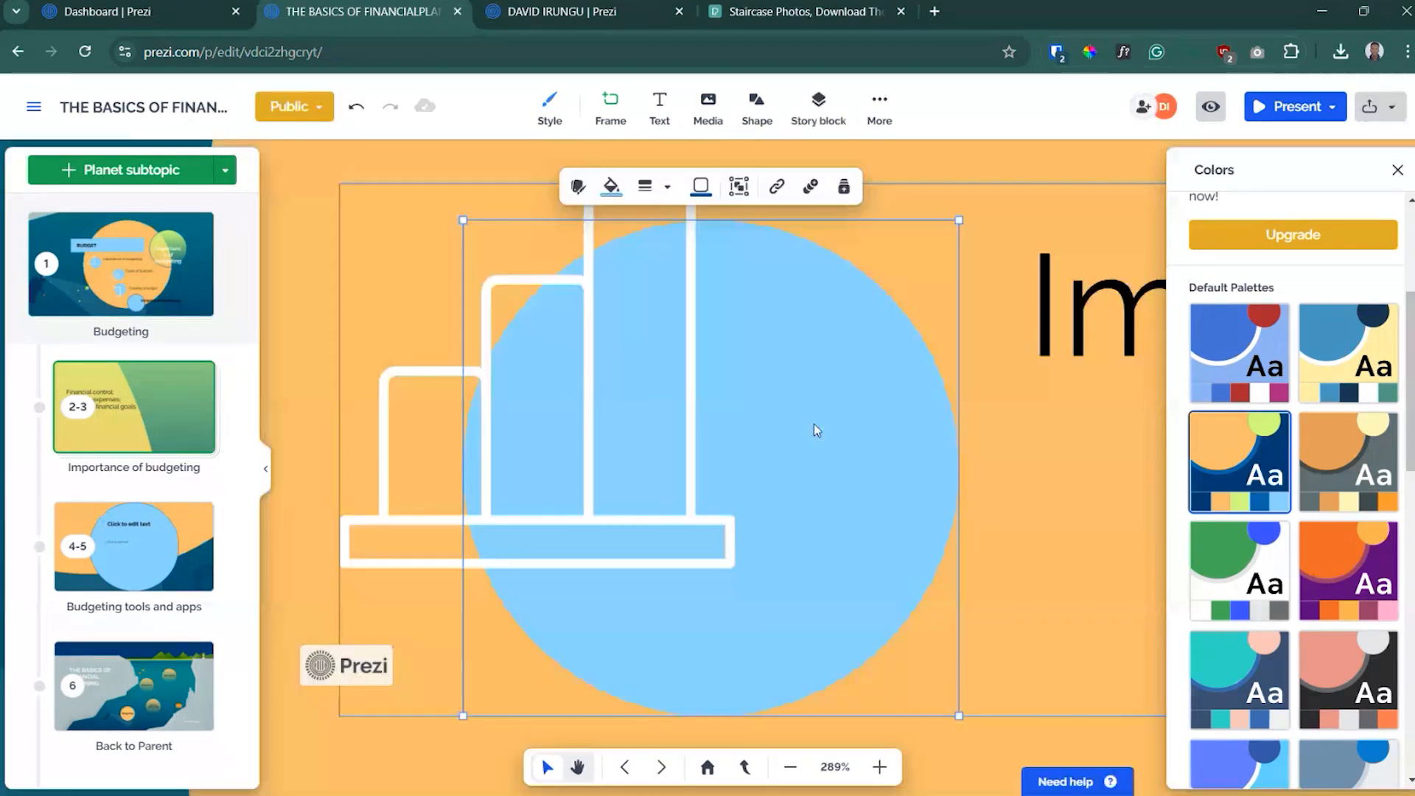
# - Examine how the Budgeting topic unfolds between the overview, its topic view and the "Importance of budgeting" page
pyautogui.scroll(-1, 814, 426)
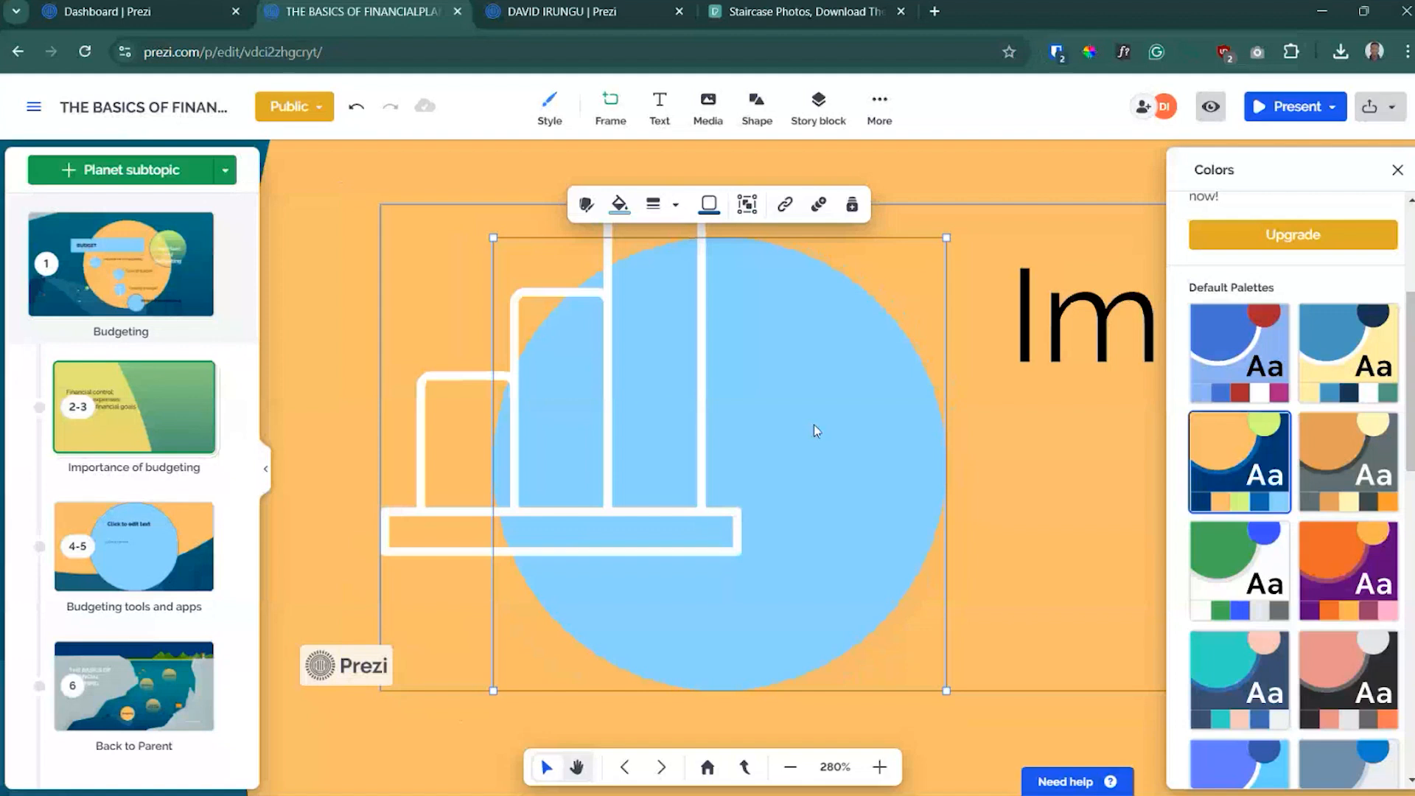
pyautogui.scroll(-4, 816, 430)
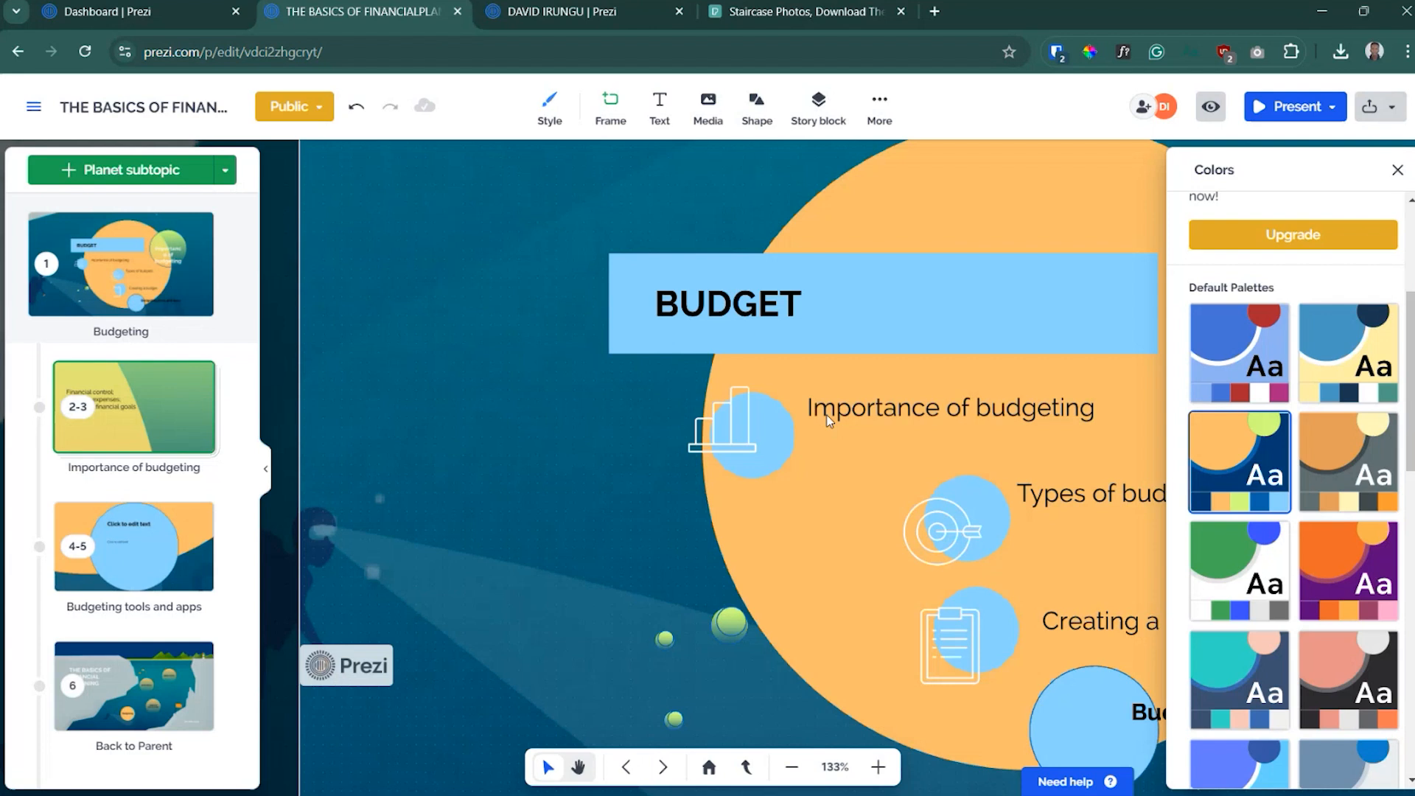
pyautogui.scroll(-4, 872, 531)
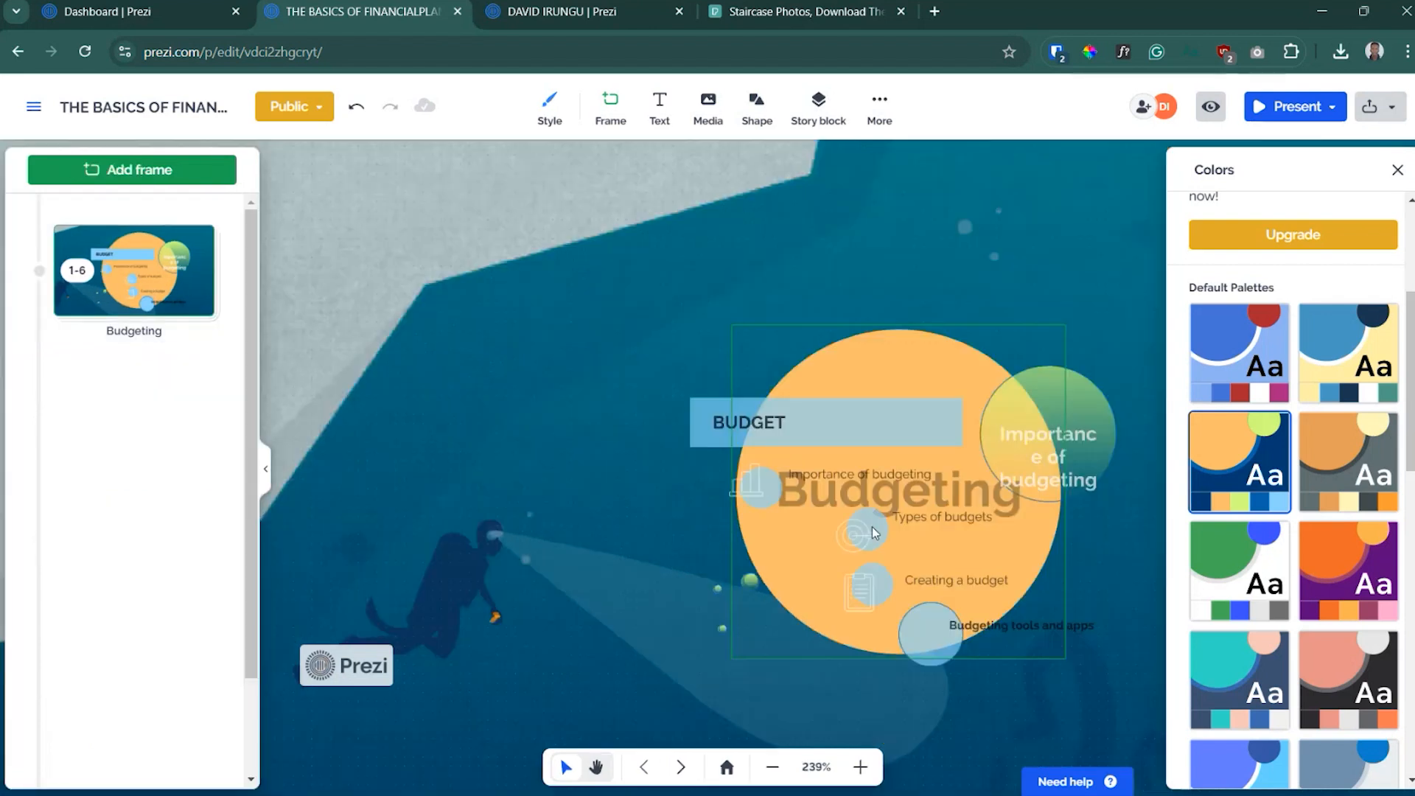
pyautogui.scroll(-3, 691, 619)
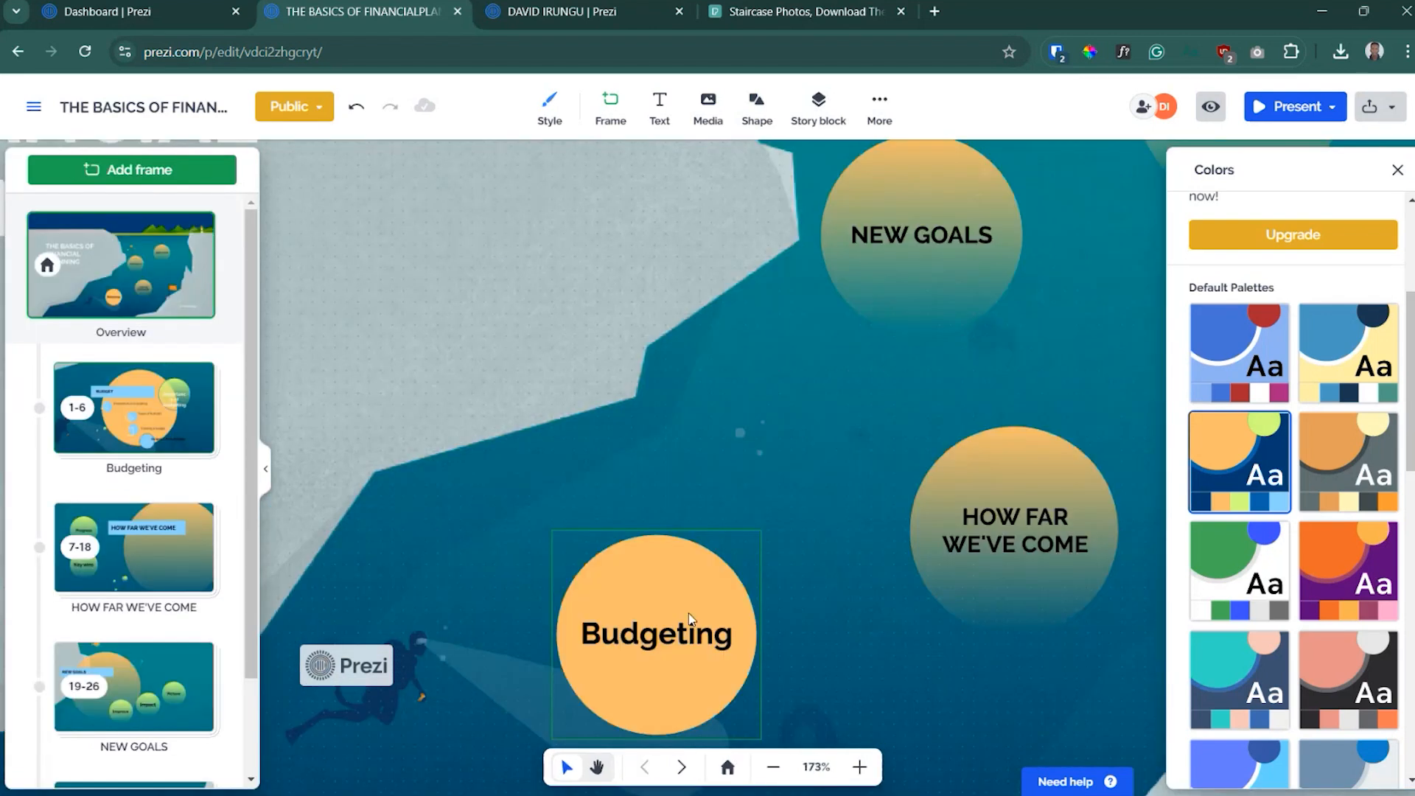
pyautogui.scroll(2, 691, 619)
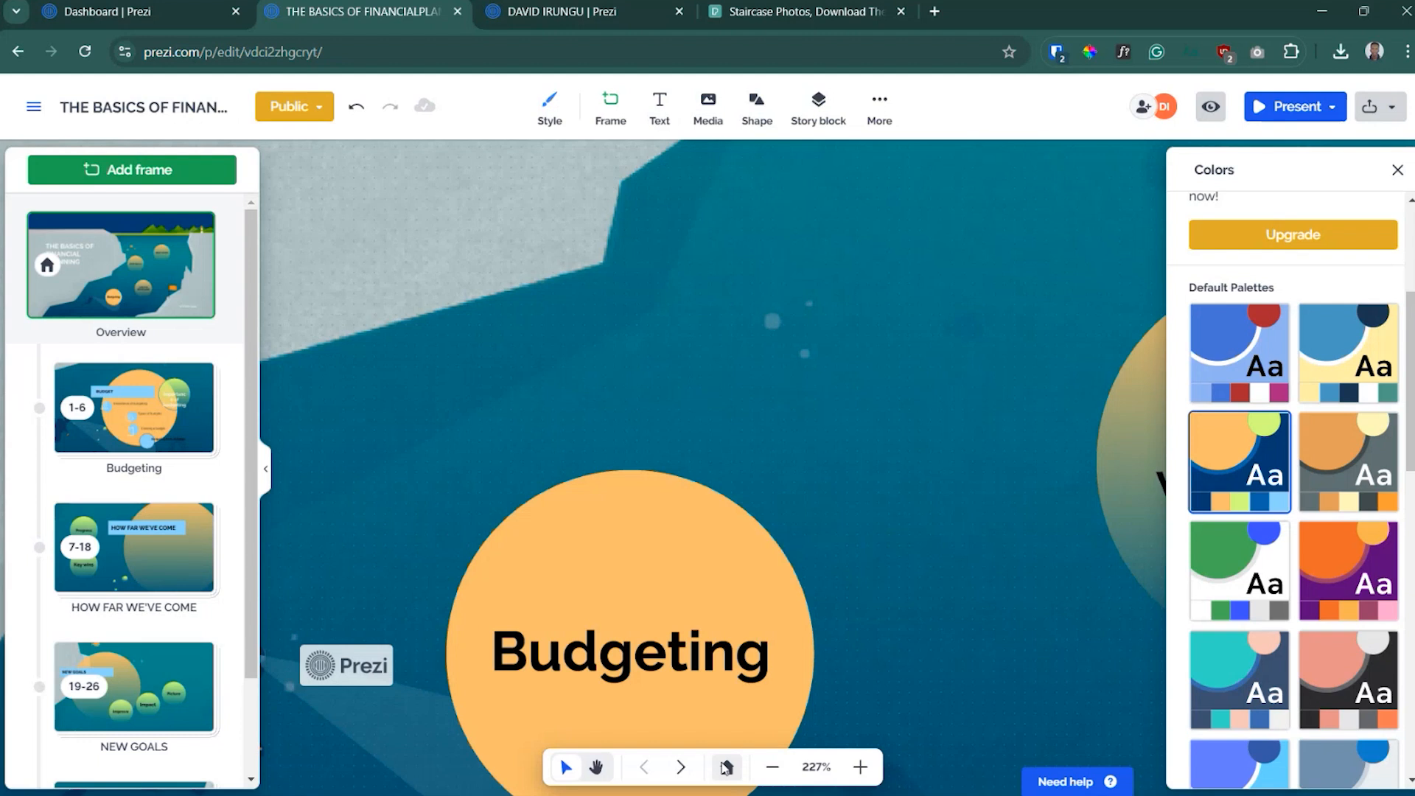
pyautogui.click(726, 767)
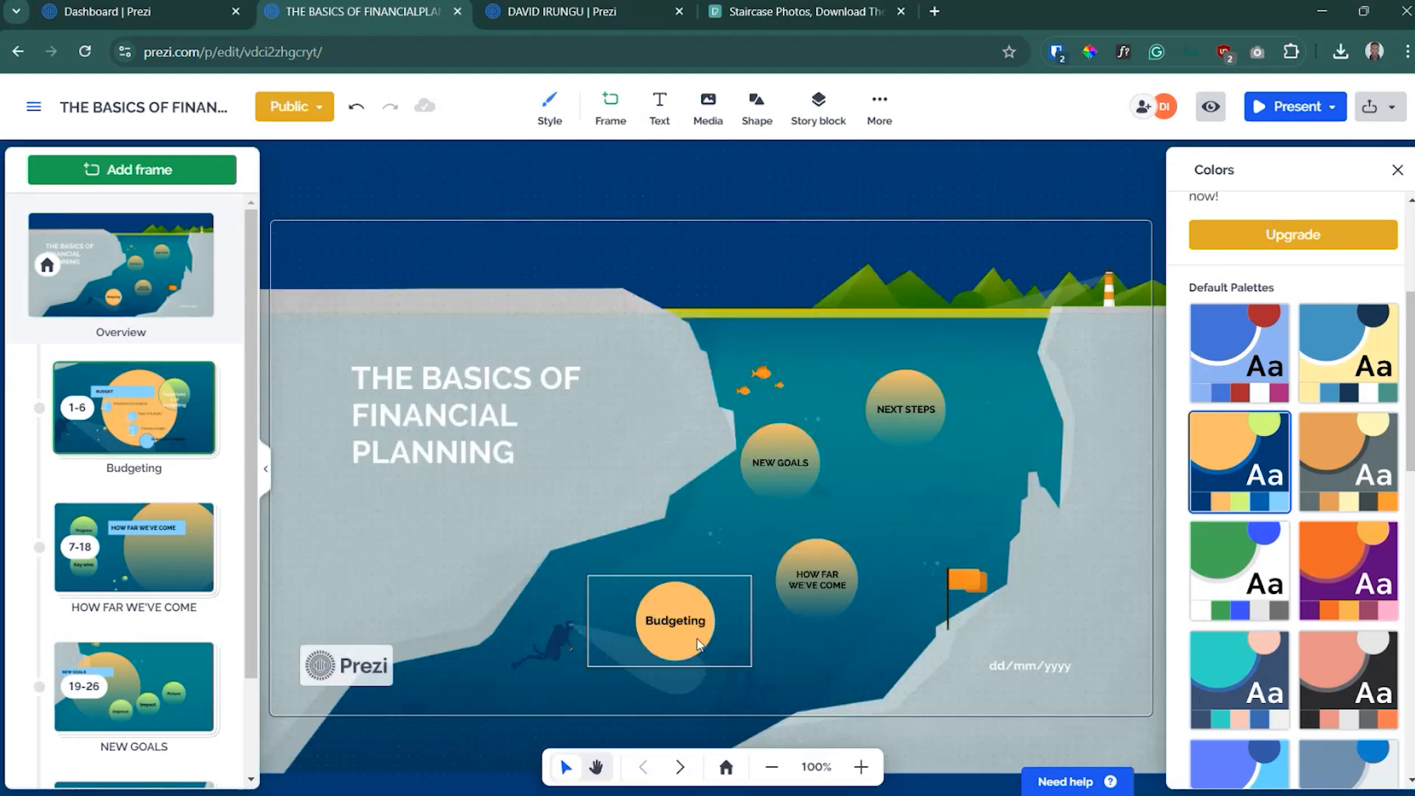
pyautogui.click(699, 643)
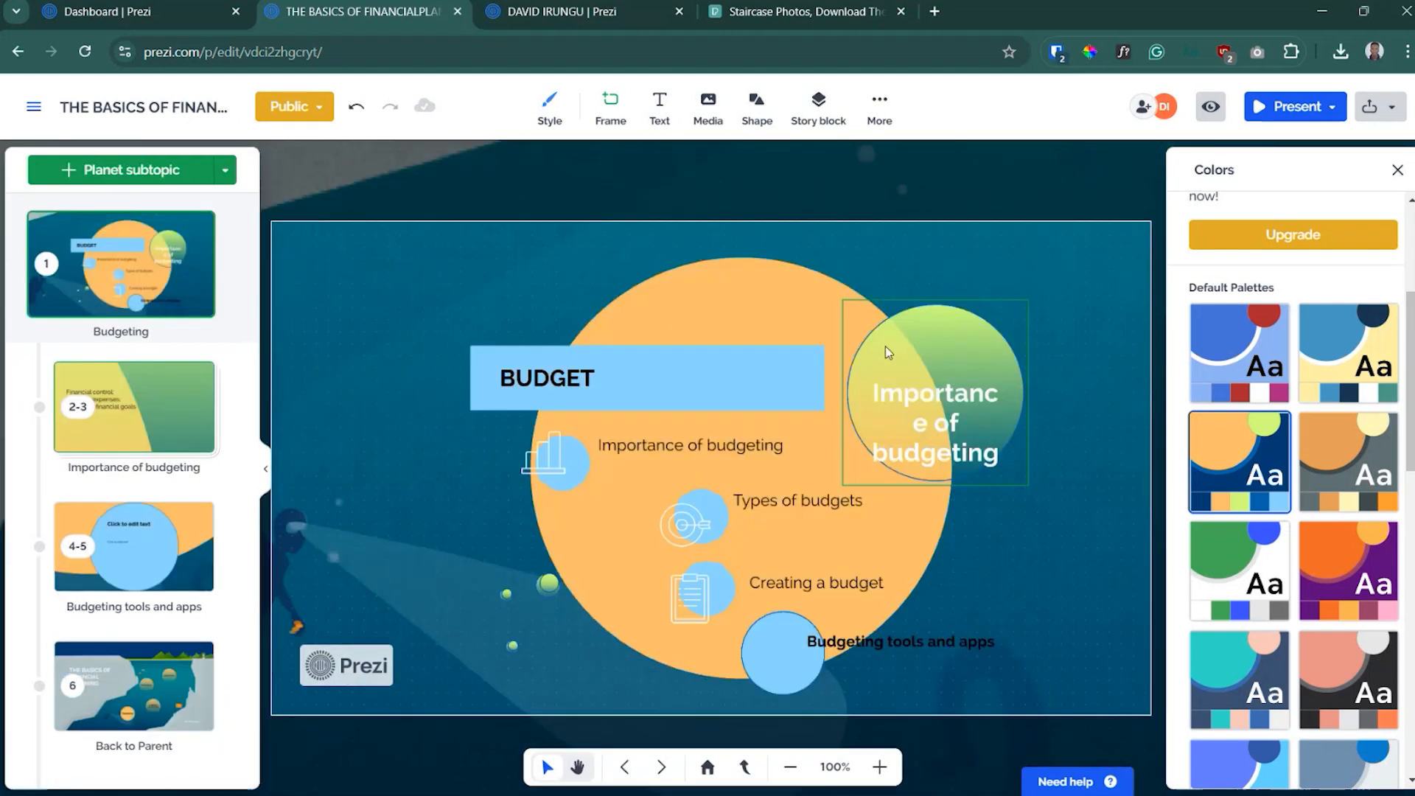
pyautogui.click(889, 353)
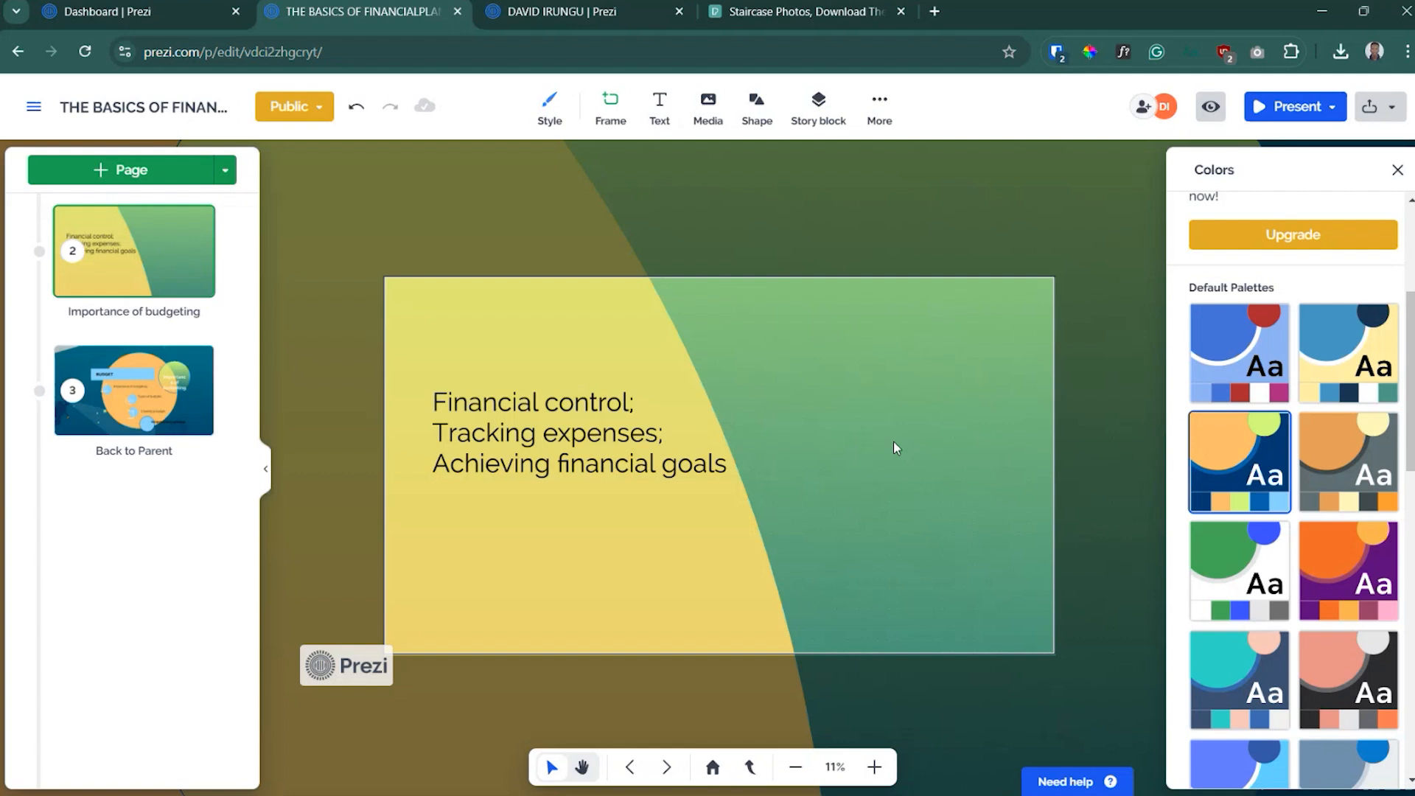
pyautogui.scroll(-3, 556, 430)
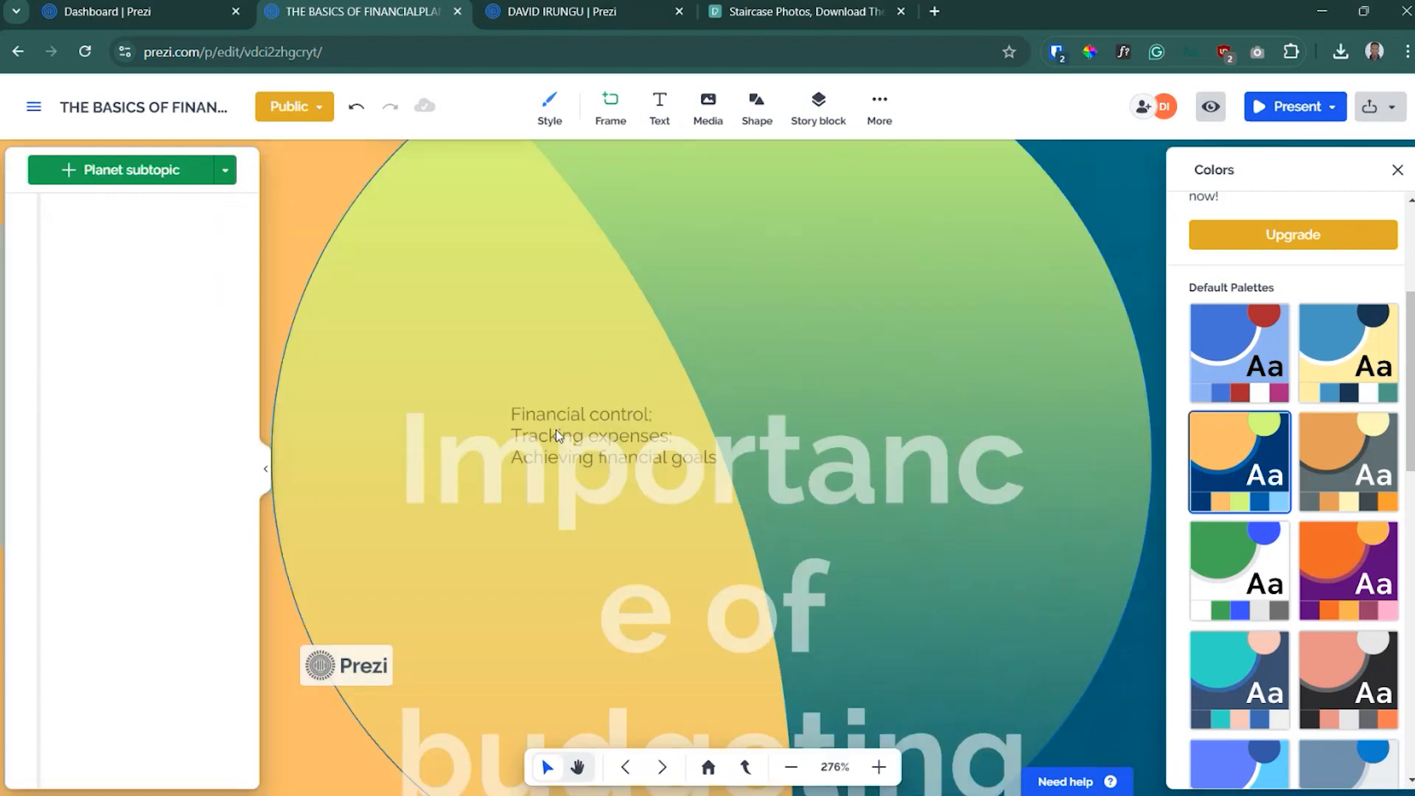
pyautogui.scroll(-3, 556, 430)
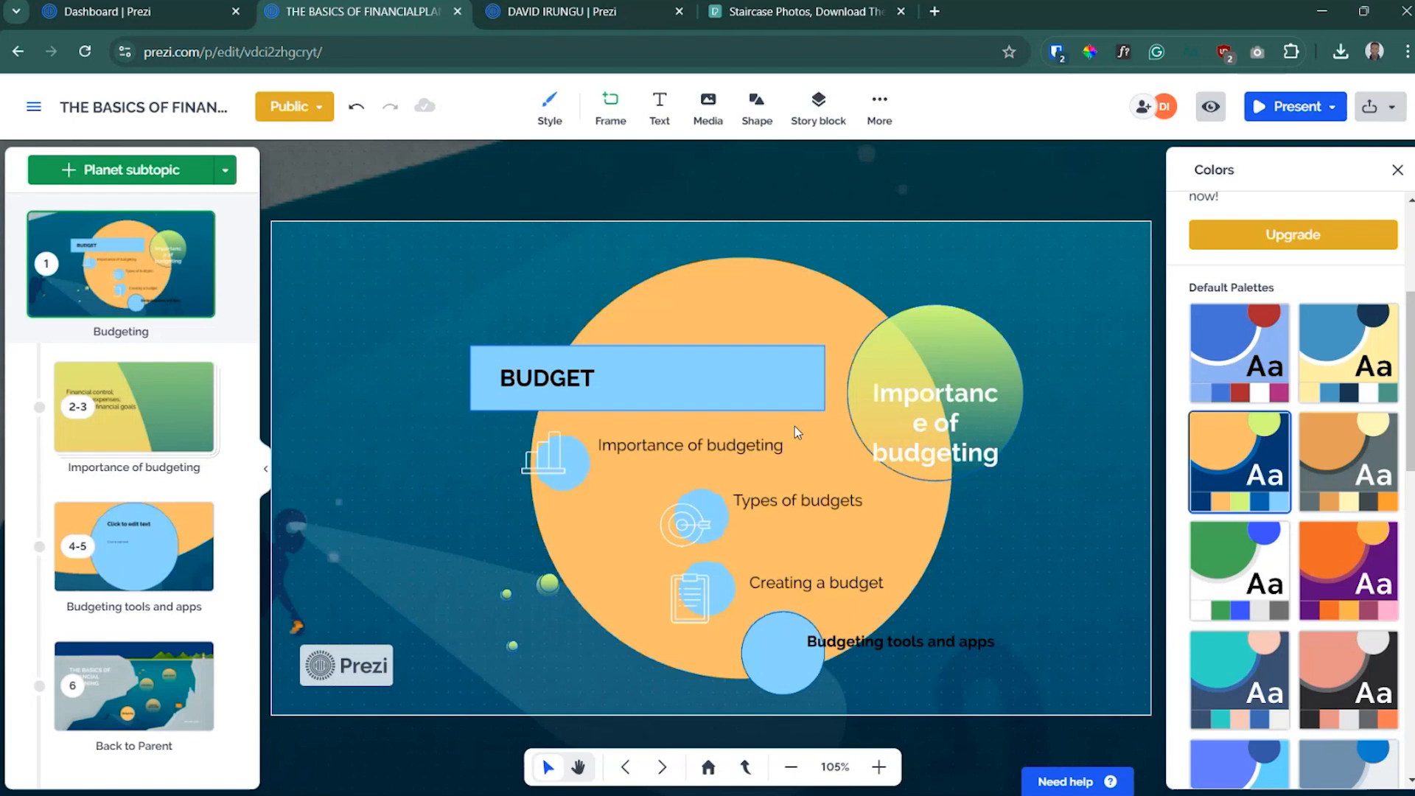
# - Select the light blue circle beside "Types of budgets" and open the options for inserting a video
pyautogui.click(715, 511)
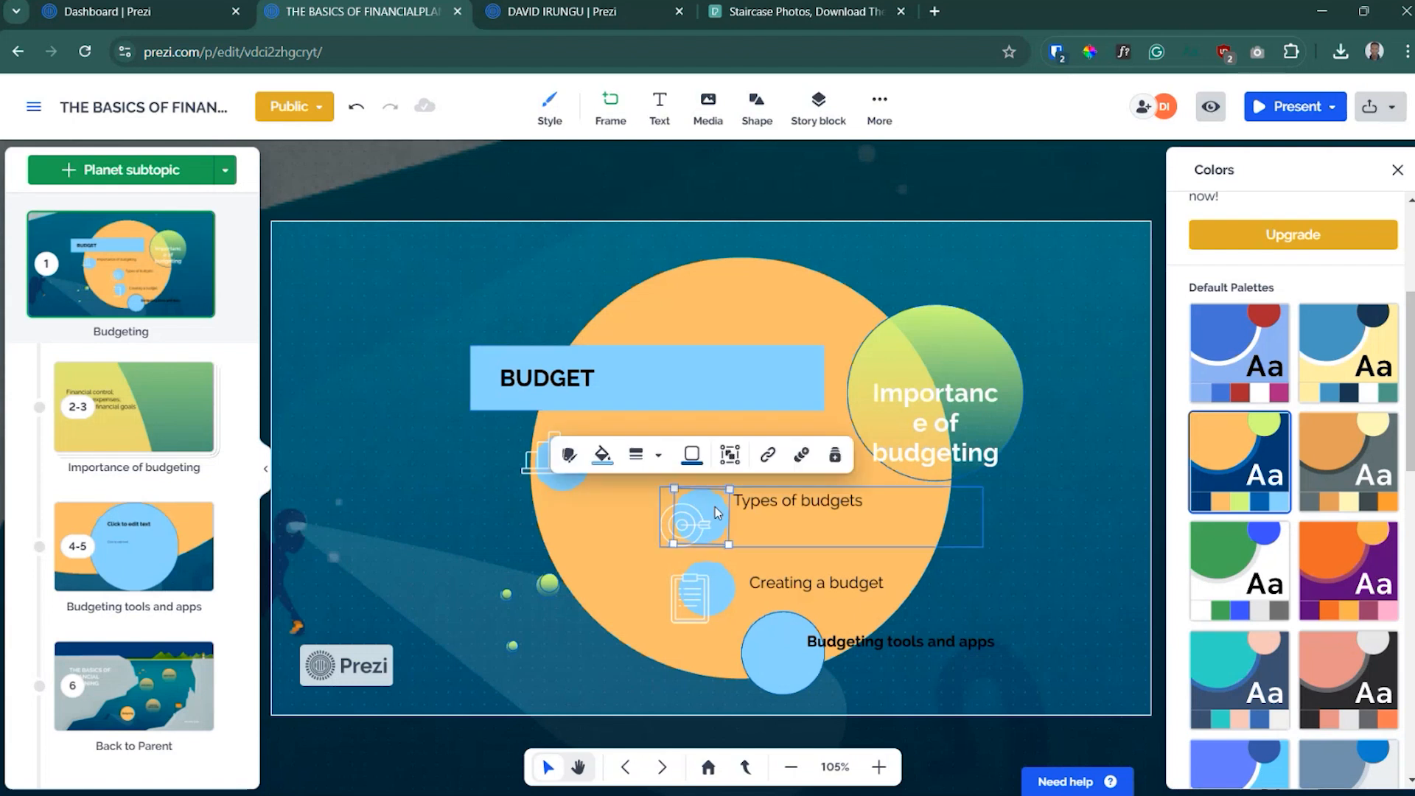
pyautogui.click(716, 511)
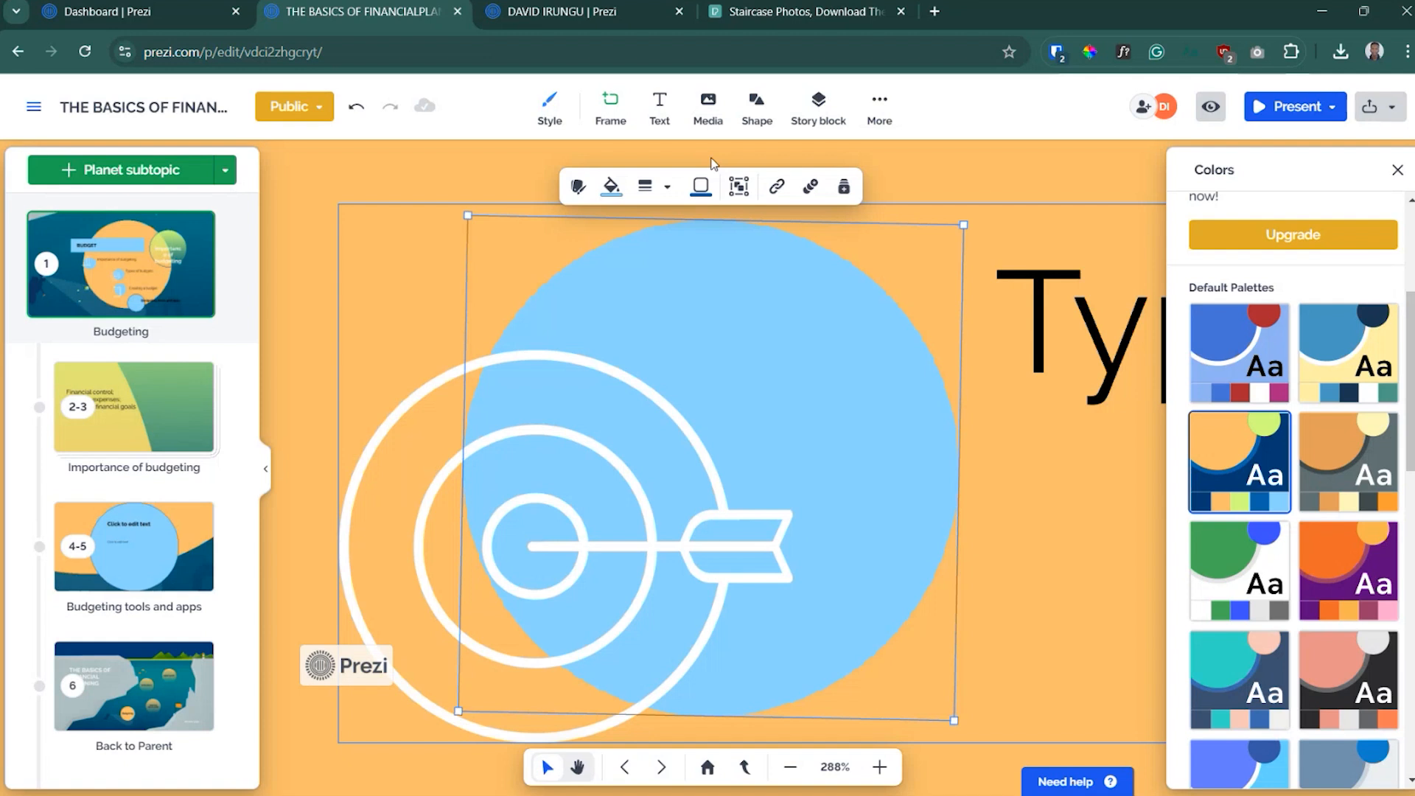
pyautogui.click(742, 188)
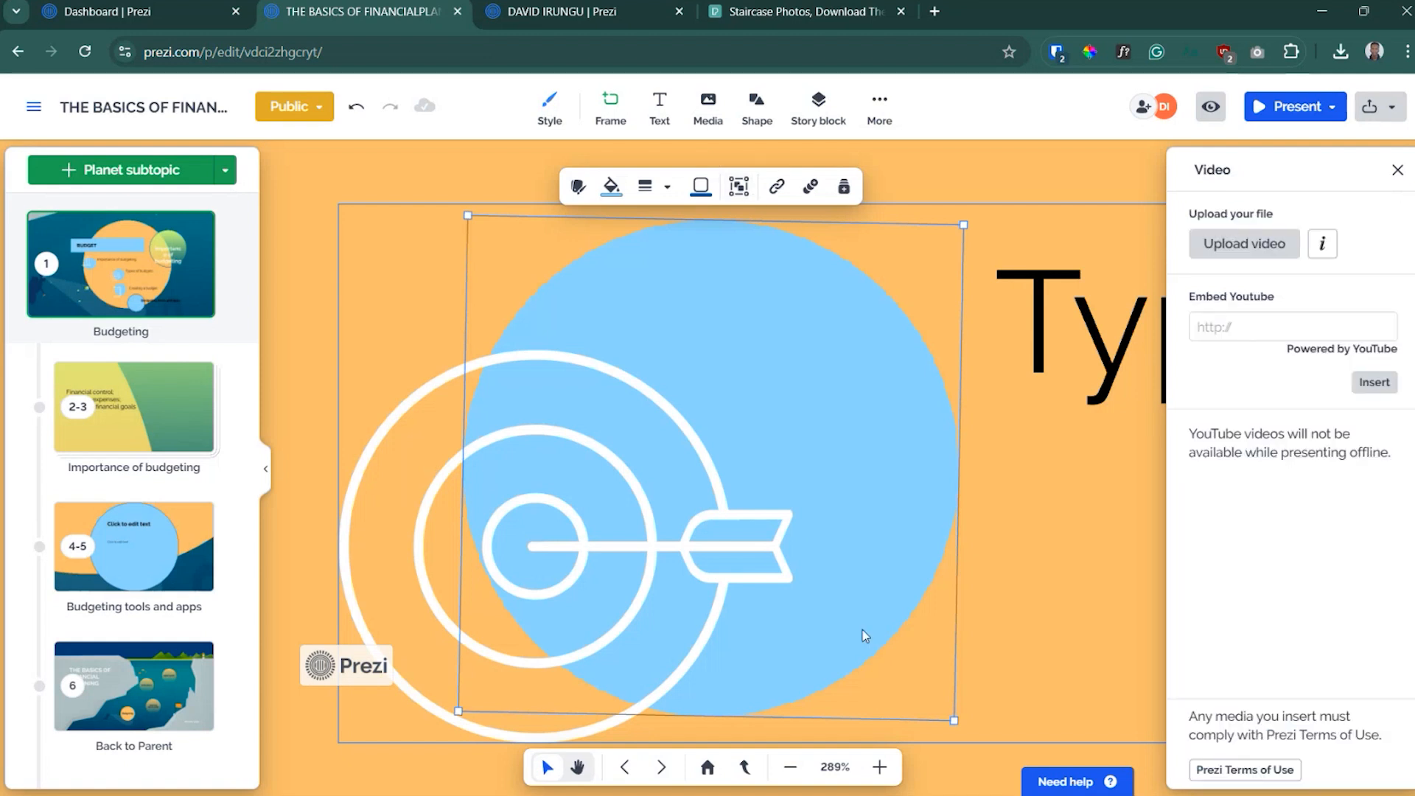
# - Switch to YouTube in Firefox, open "These Are The Steps To Manage Your Money | Personal Finance Basics" and copy its address
pyautogui.hotkey('alt', 'Tab')
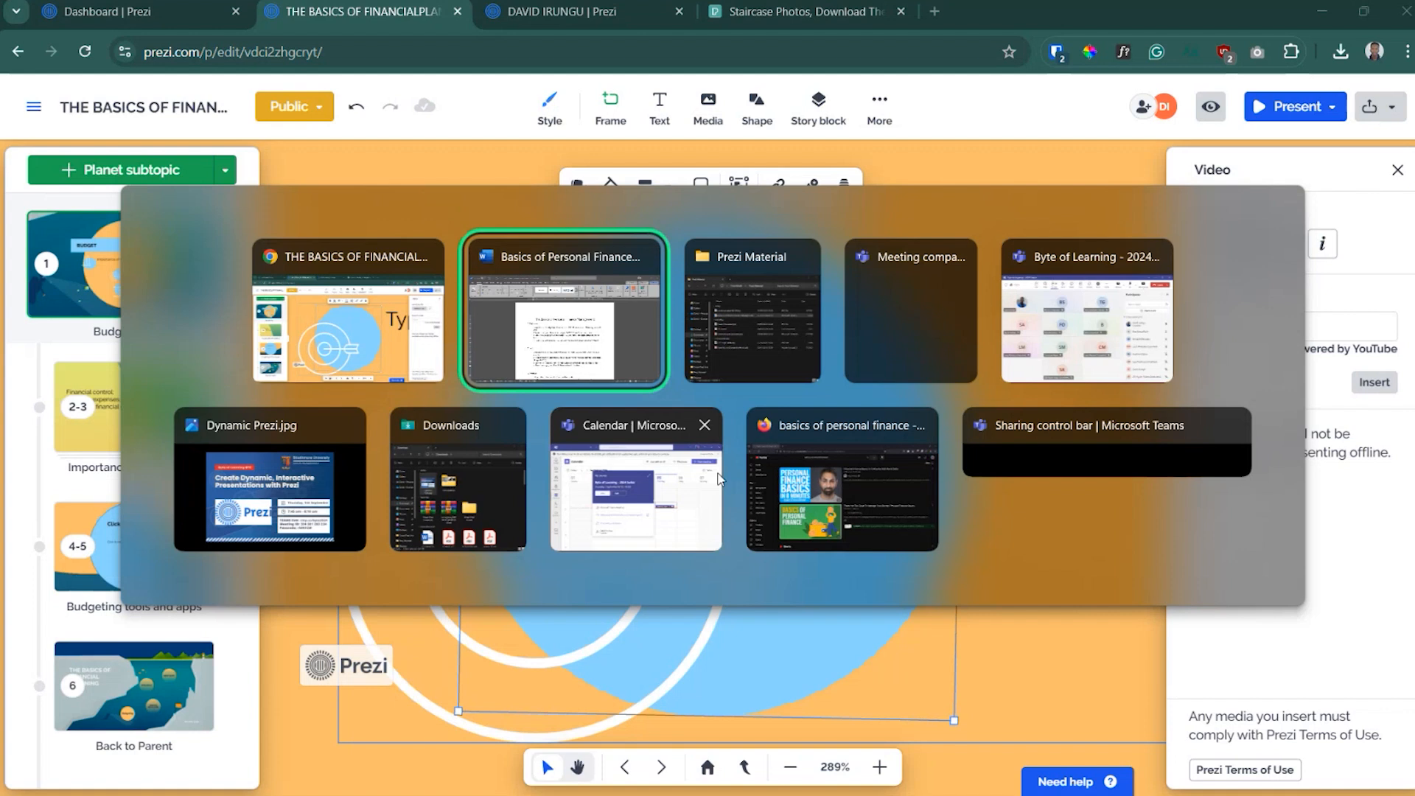
pyautogui.click(842, 479)
pyautogui.rightClick(466, 531)
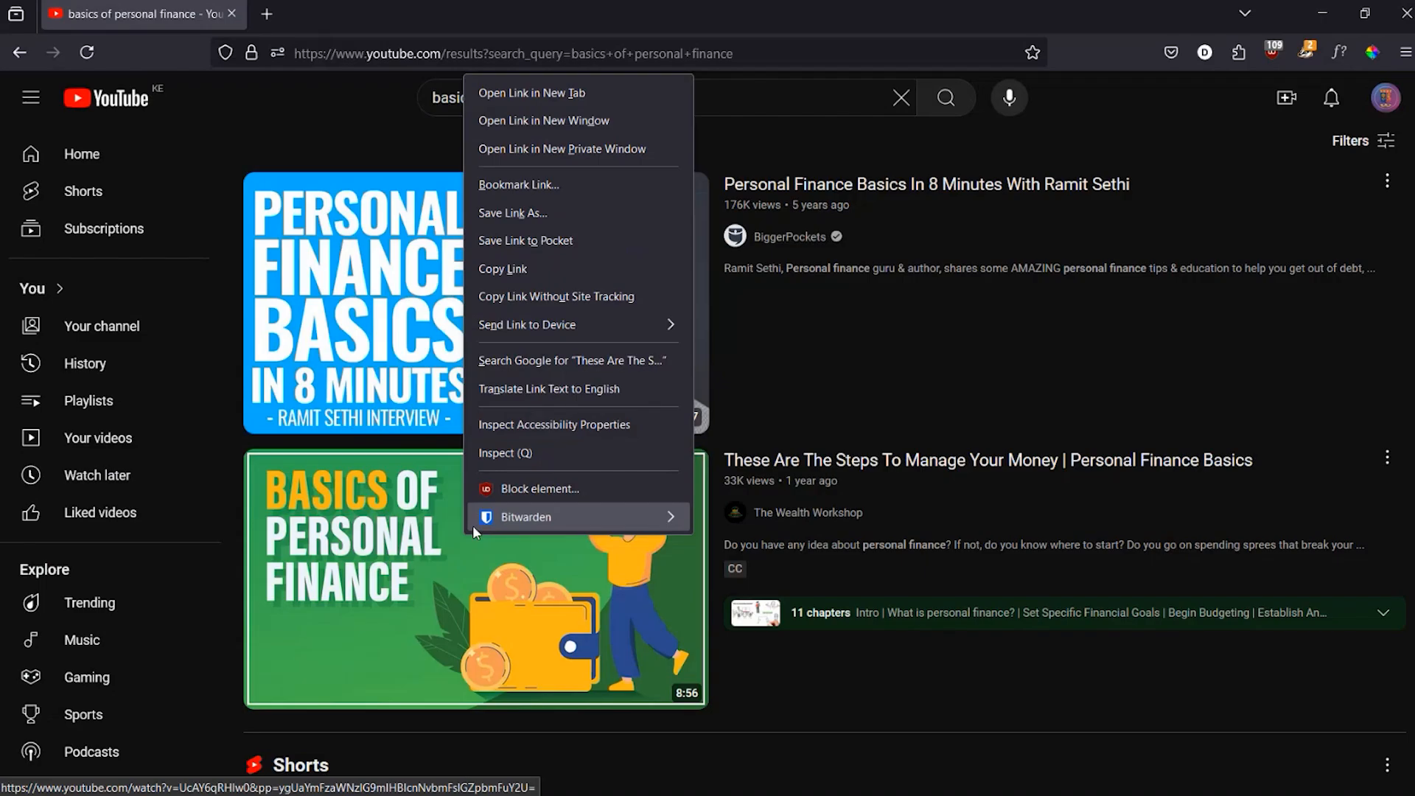
pyautogui.click(409, 571)
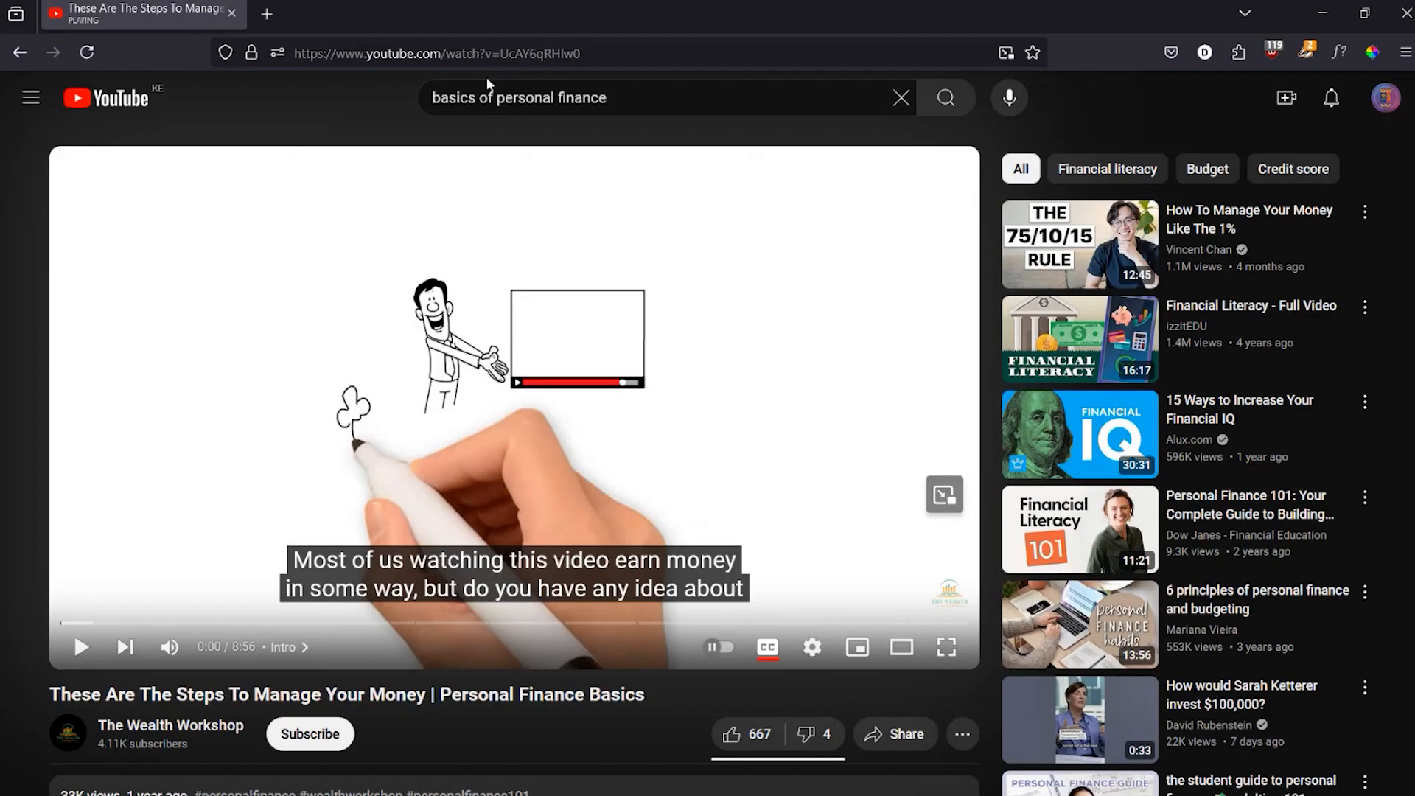
pyautogui.click(506, 48)
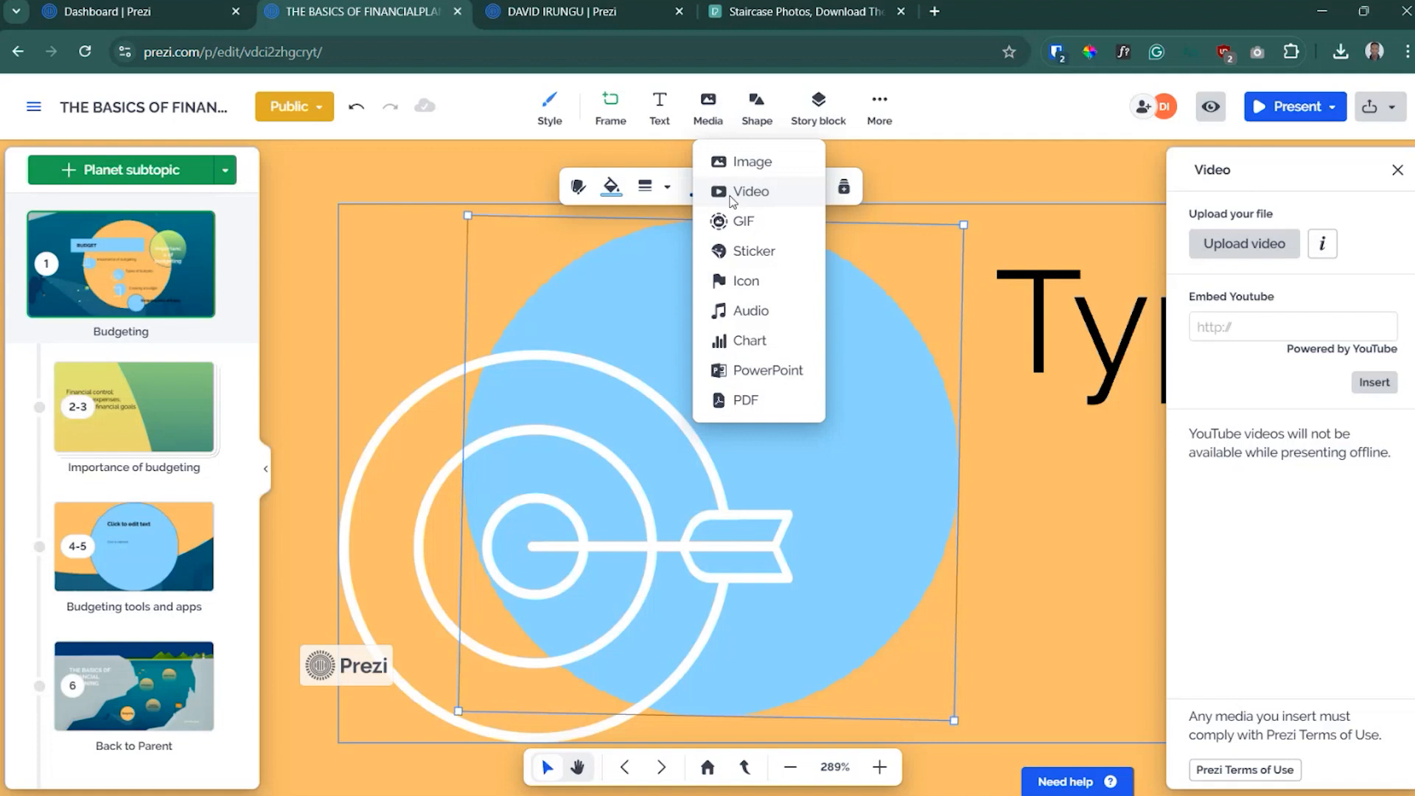
# - Back in Prezi, embed the copied YouTube video over the circle beside "Types of budgets"
pyautogui.click(855, 269)
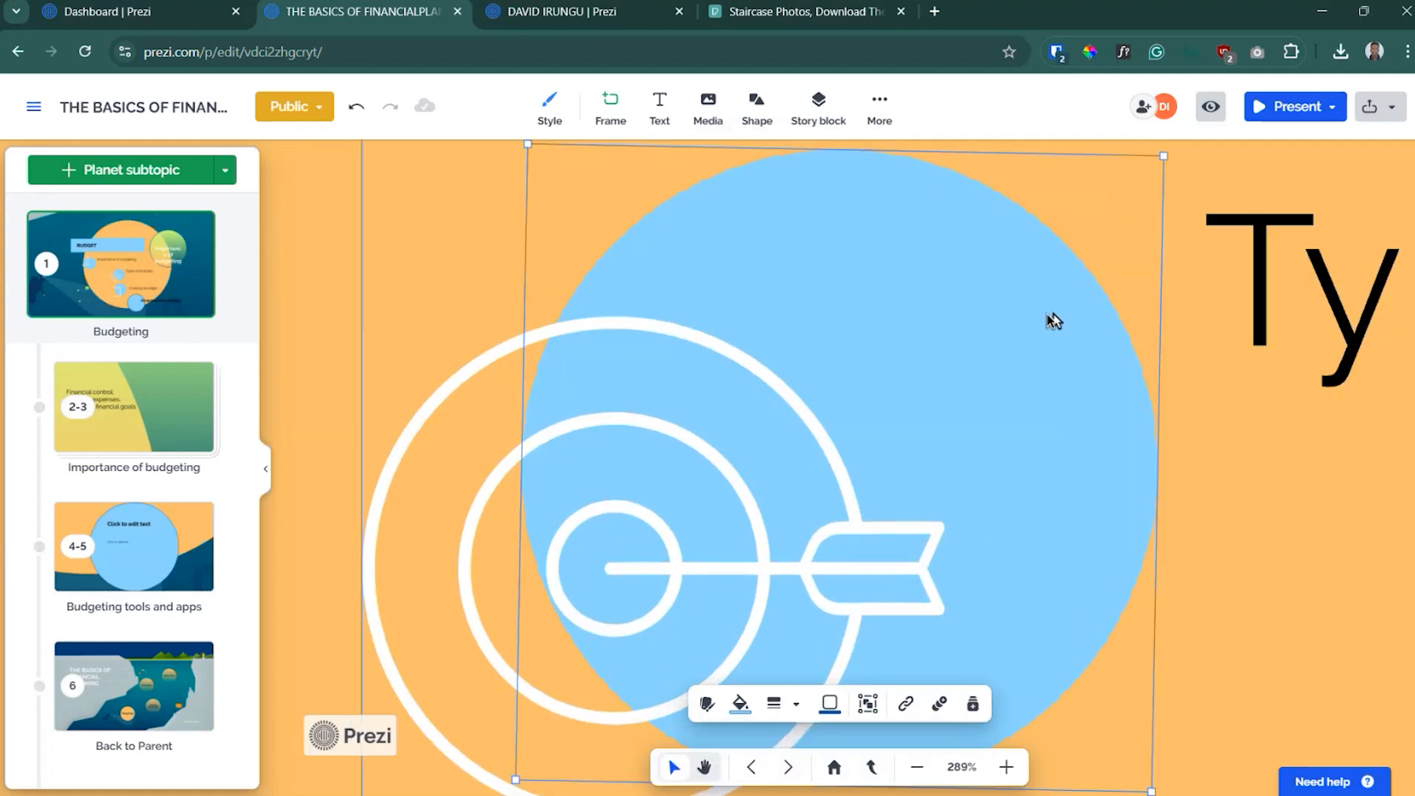
pyautogui.click(708, 107)
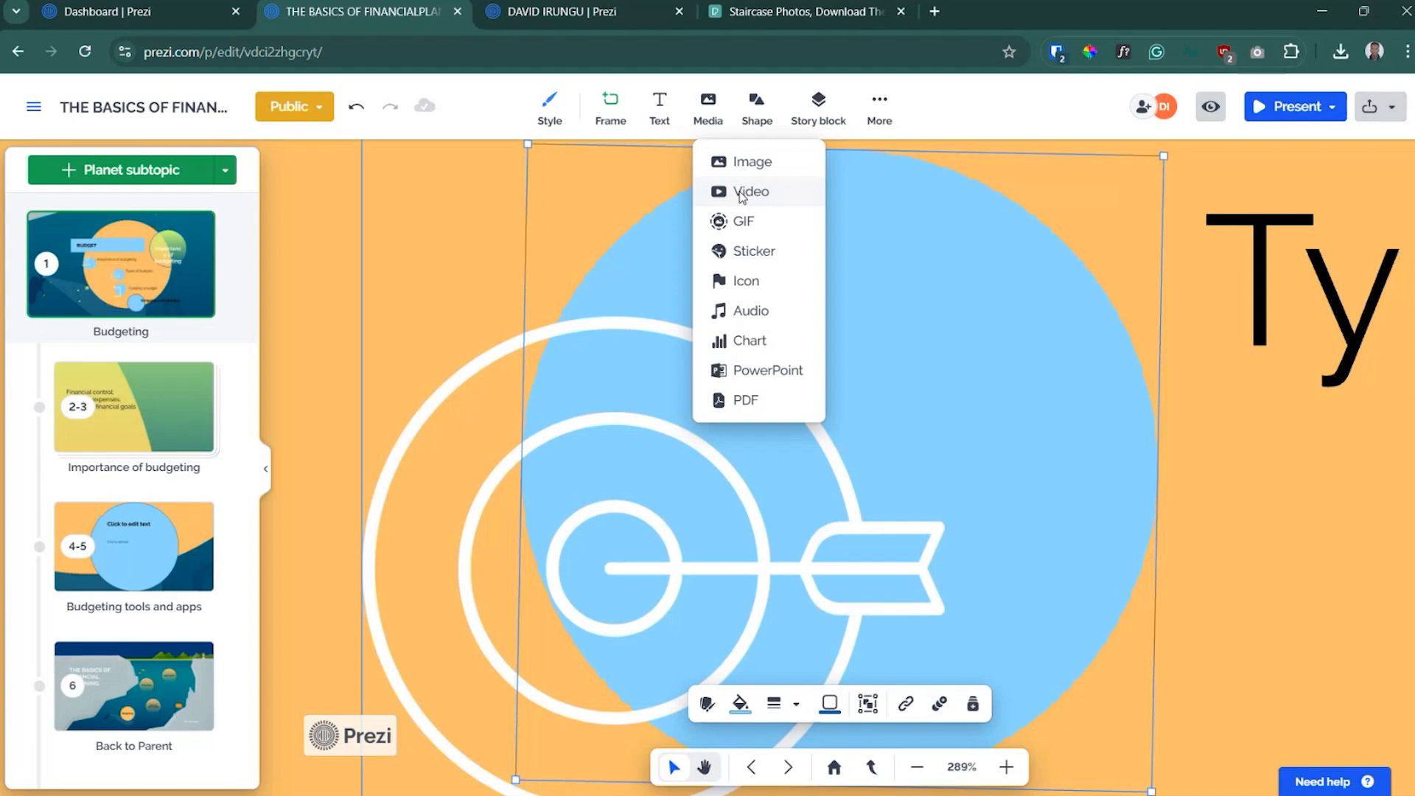
pyautogui.click(742, 193)
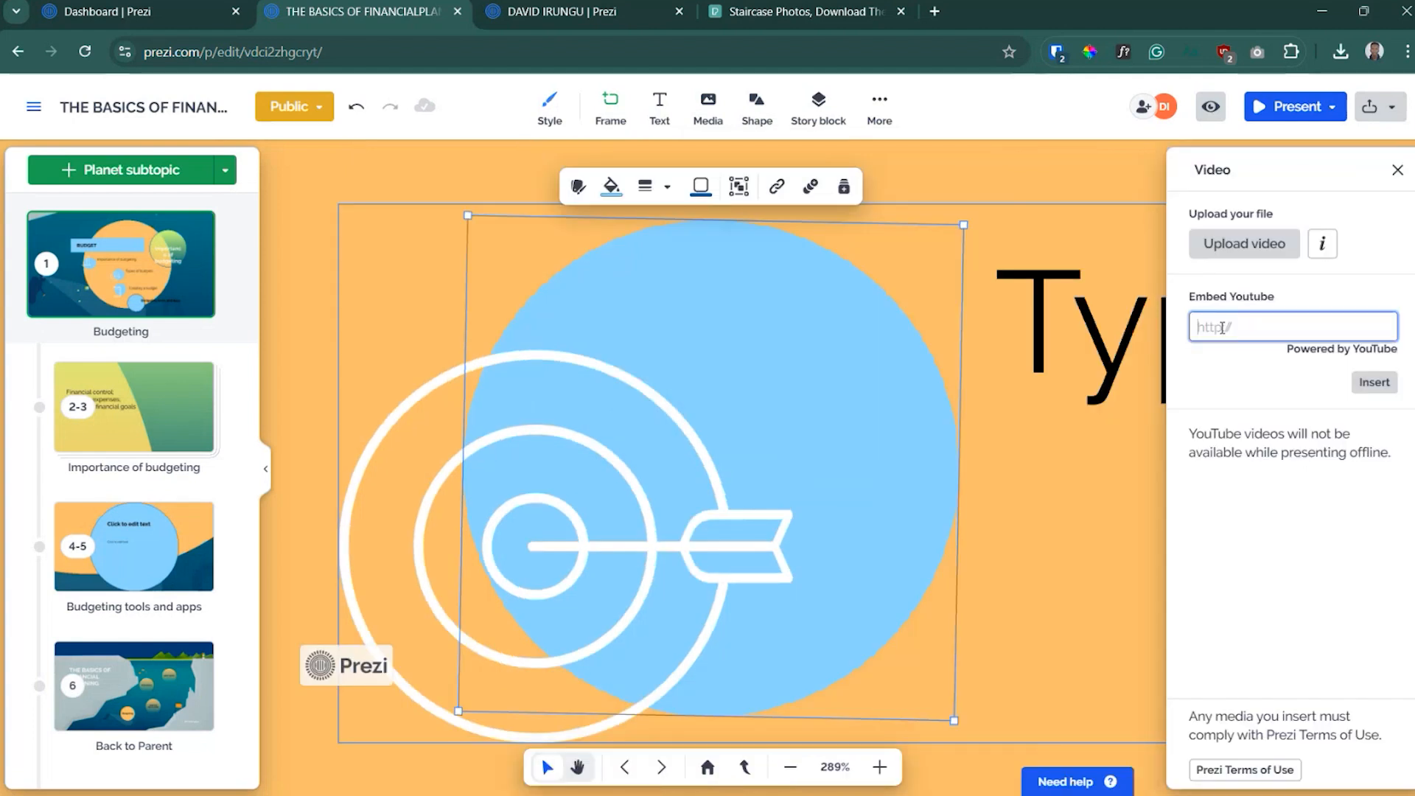
pyautogui.hotkey('ctrl', 'v')
pyautogui.click(1374, 383)
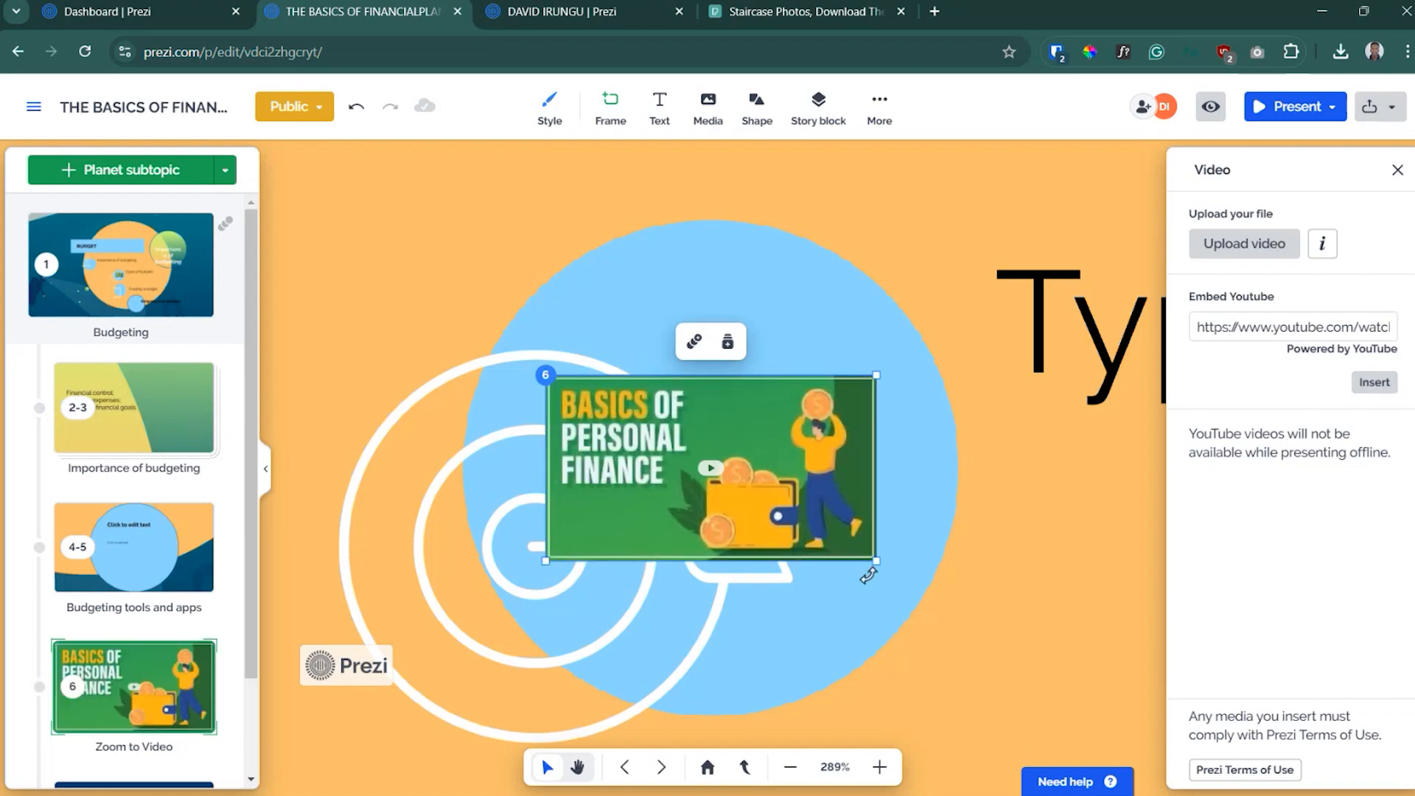
# - Enlarge the embedded video from two opposite corners so it spans the width of the light blue circle
pyautogui.moveTo(869, 576); pyautogui.dragTo(993, 646)
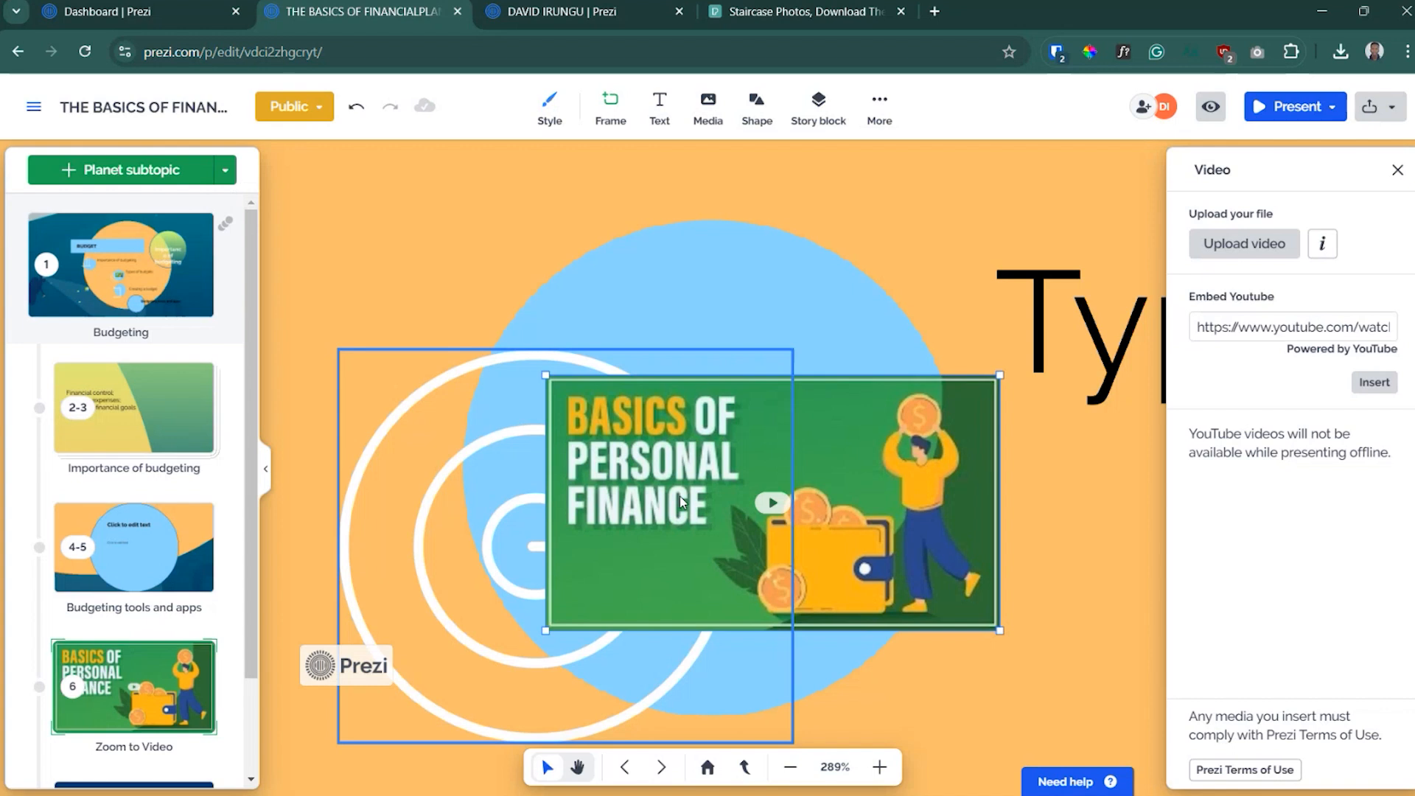
pyautogui.moveTo(545, 375); pyautogui.dragTo(478, 336)
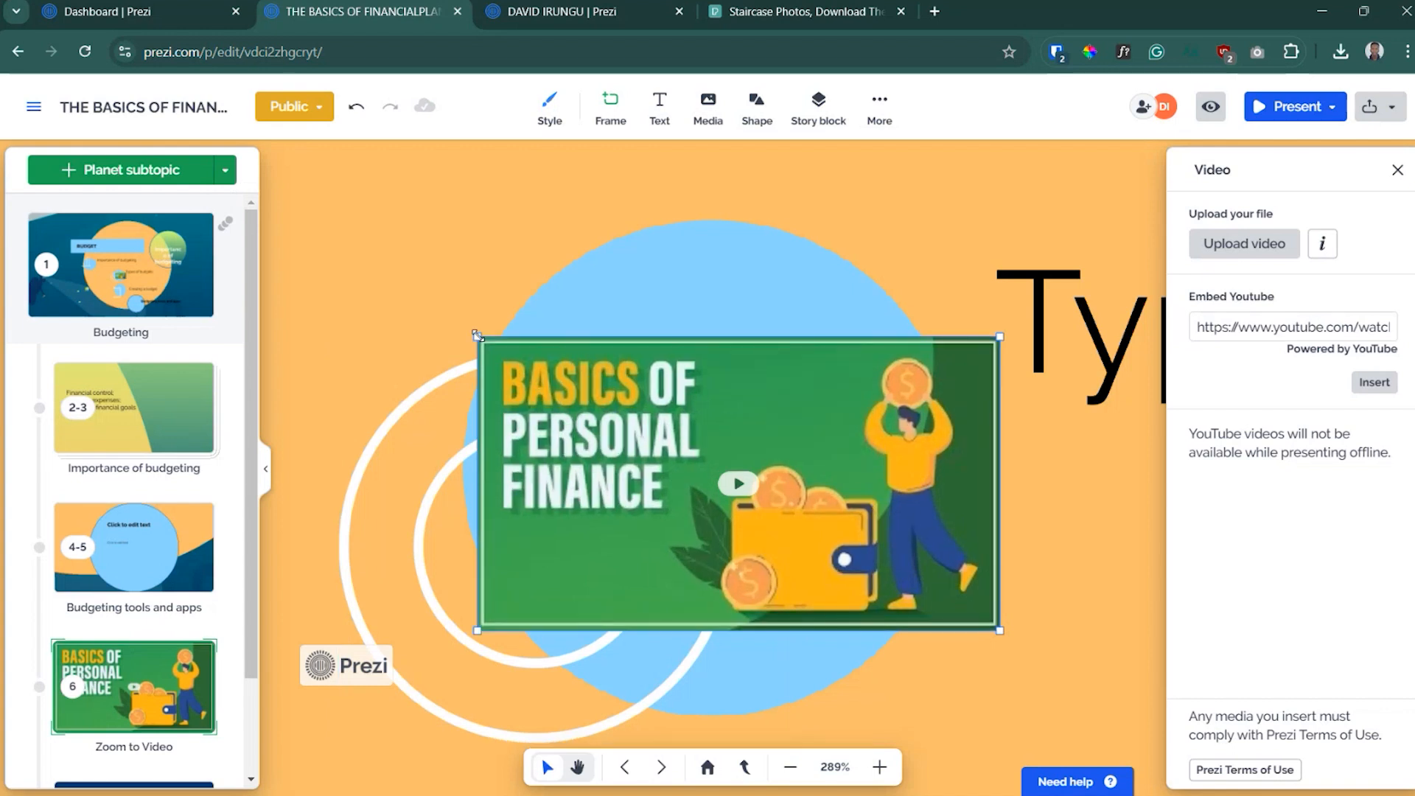
pyautogui.scroll(-3, 914, 632)
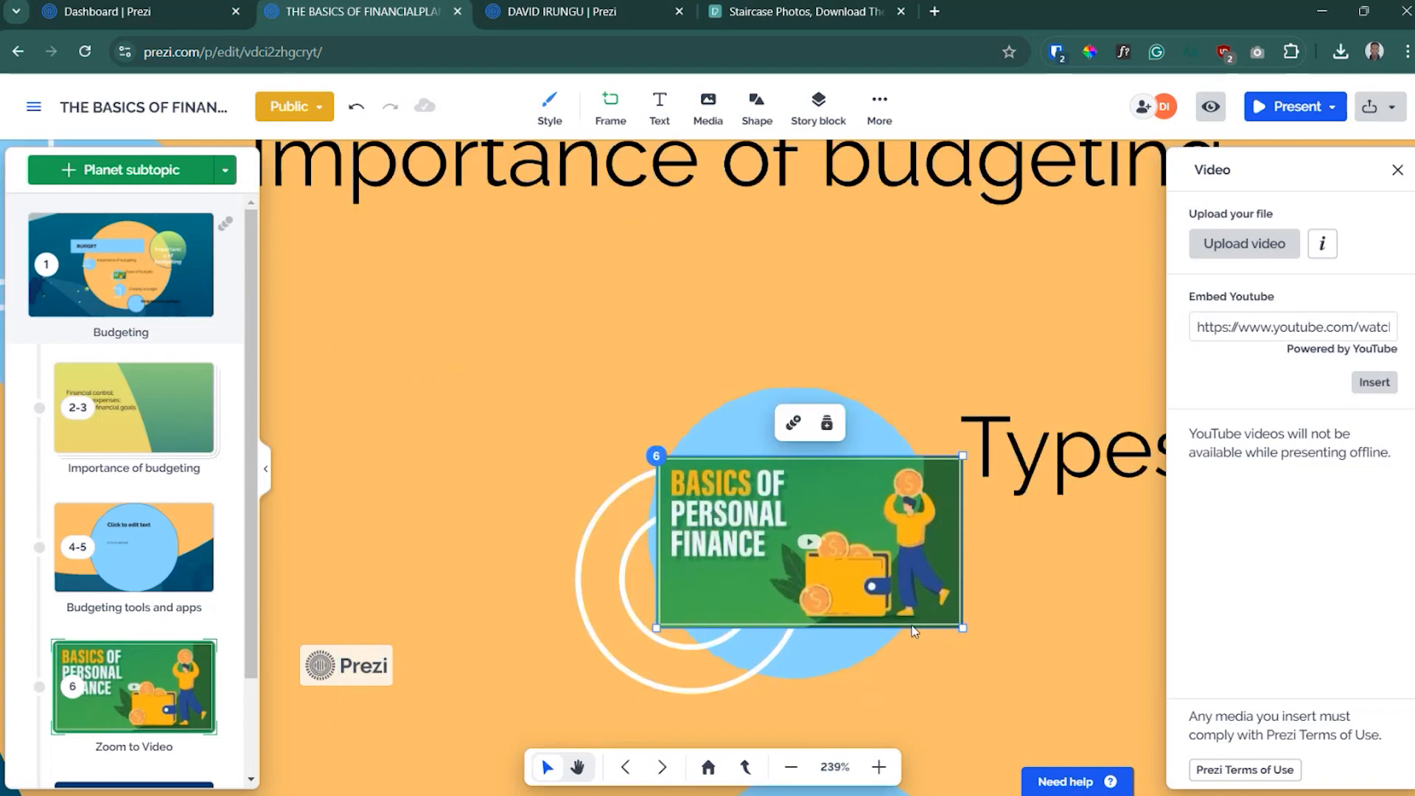
pyautogui.scroll(-5, 914, 632)
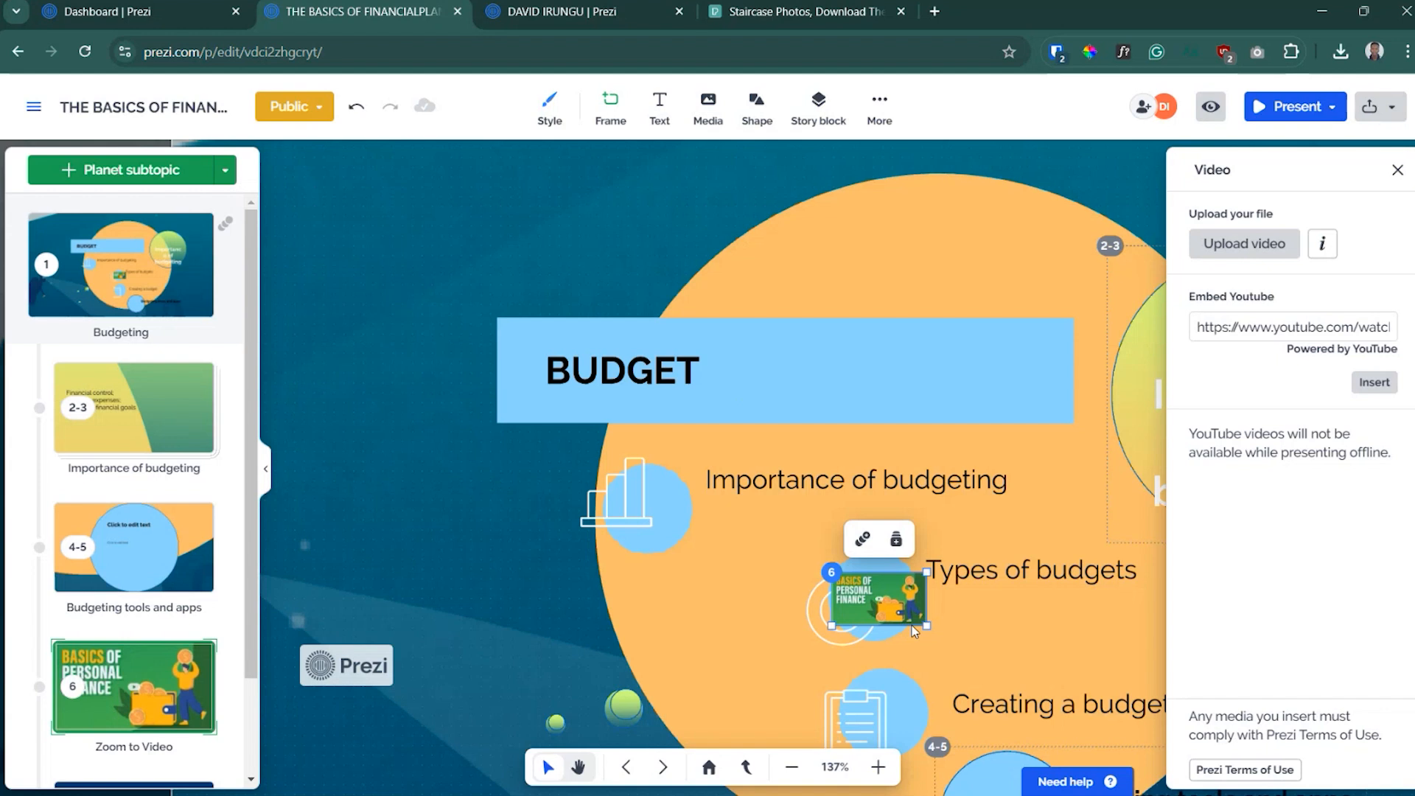
# - Return to the presentation overview and show the available ways of presenting
pyautogui.scroll(-3, 914, 631)
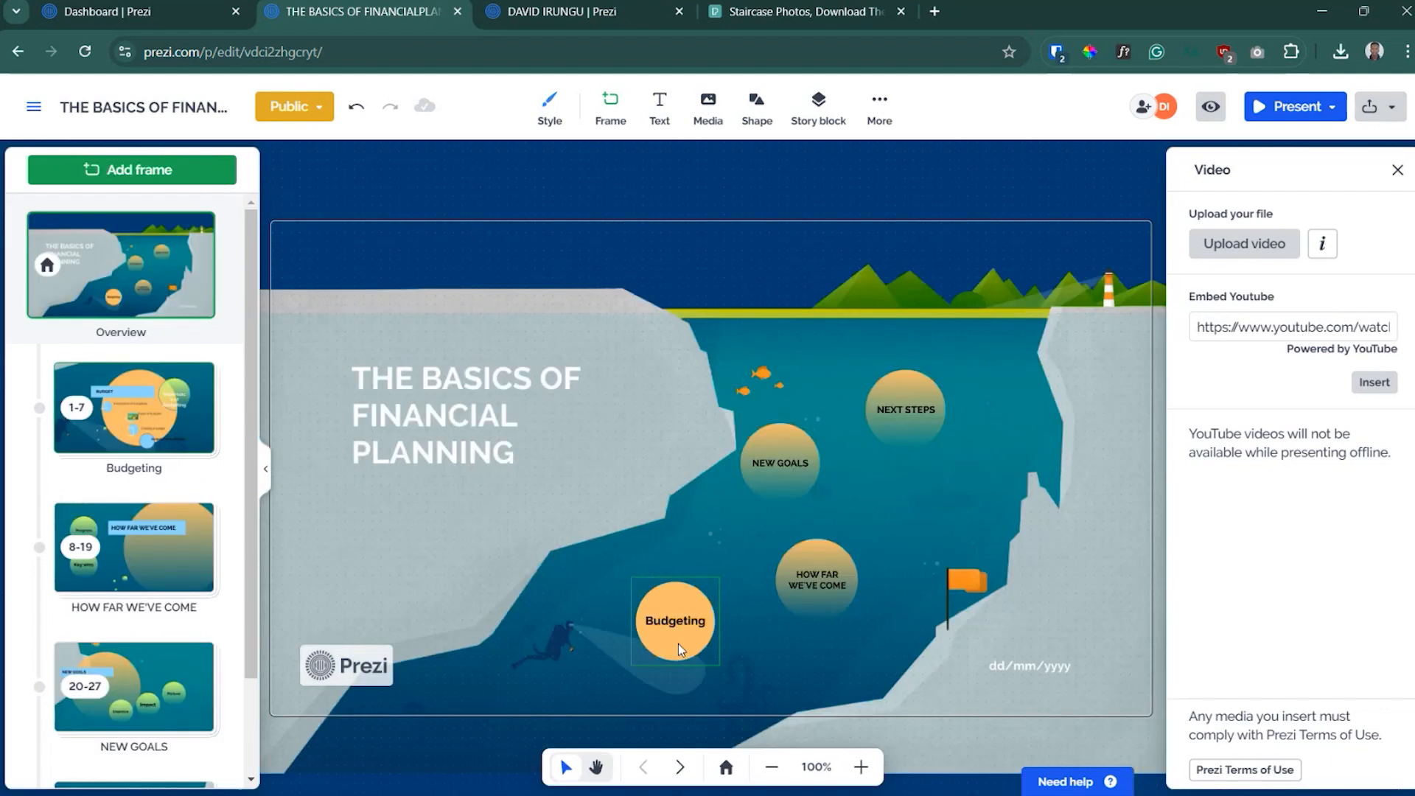
pyautogui.click(1287, 112)
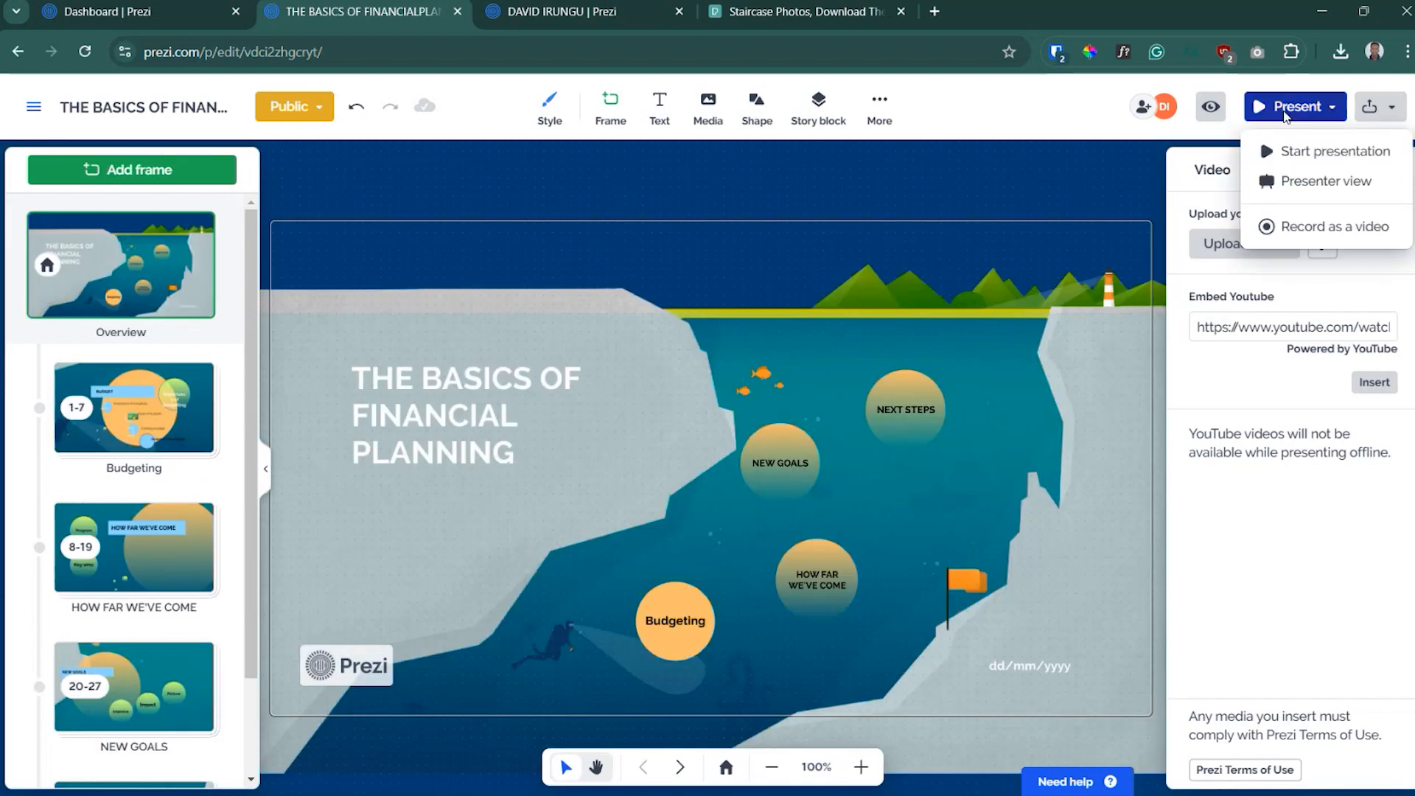
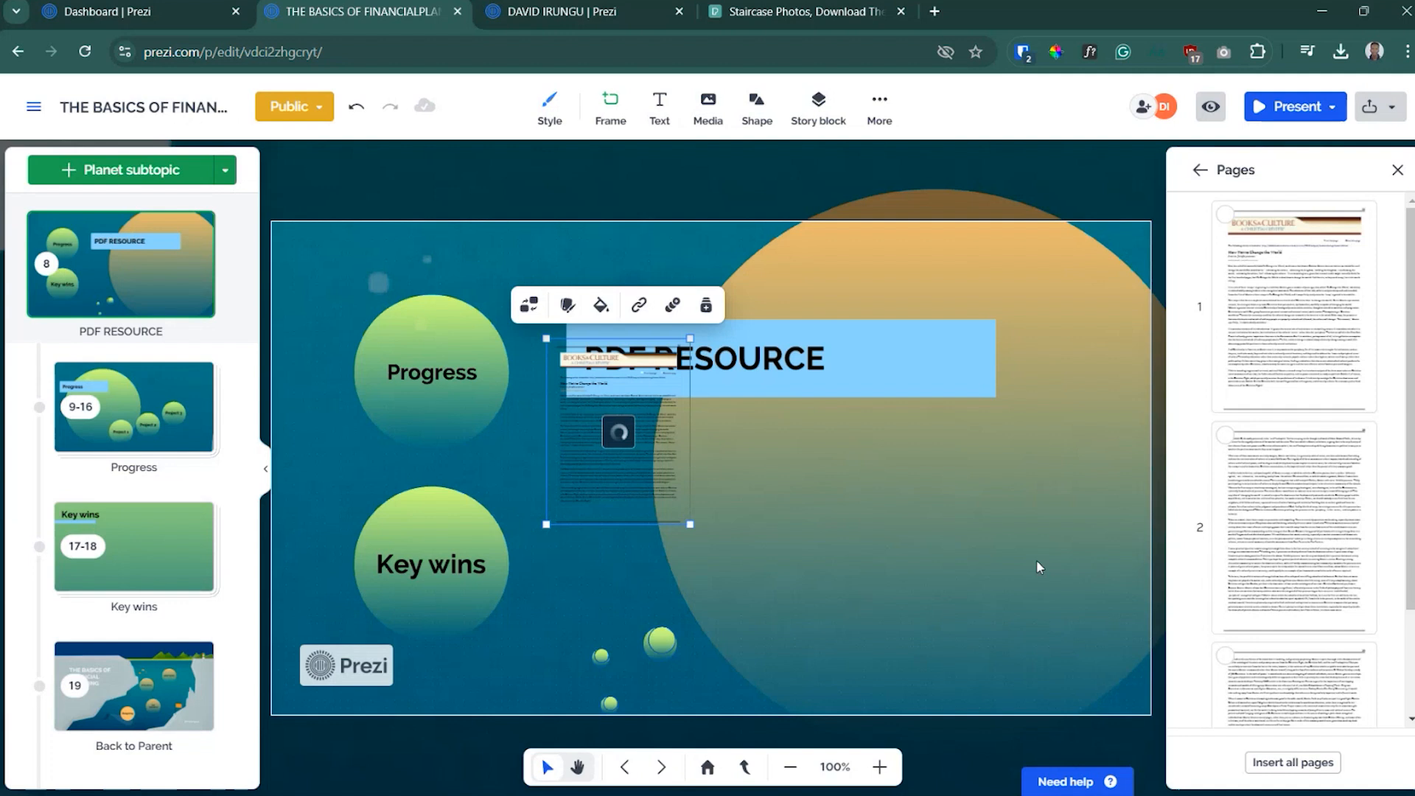
# - Insert page 2 of the PDF into the PDF RESOURCE topic and delete the page 1 image
pyautogui.scroll(-2, 1257, 482)
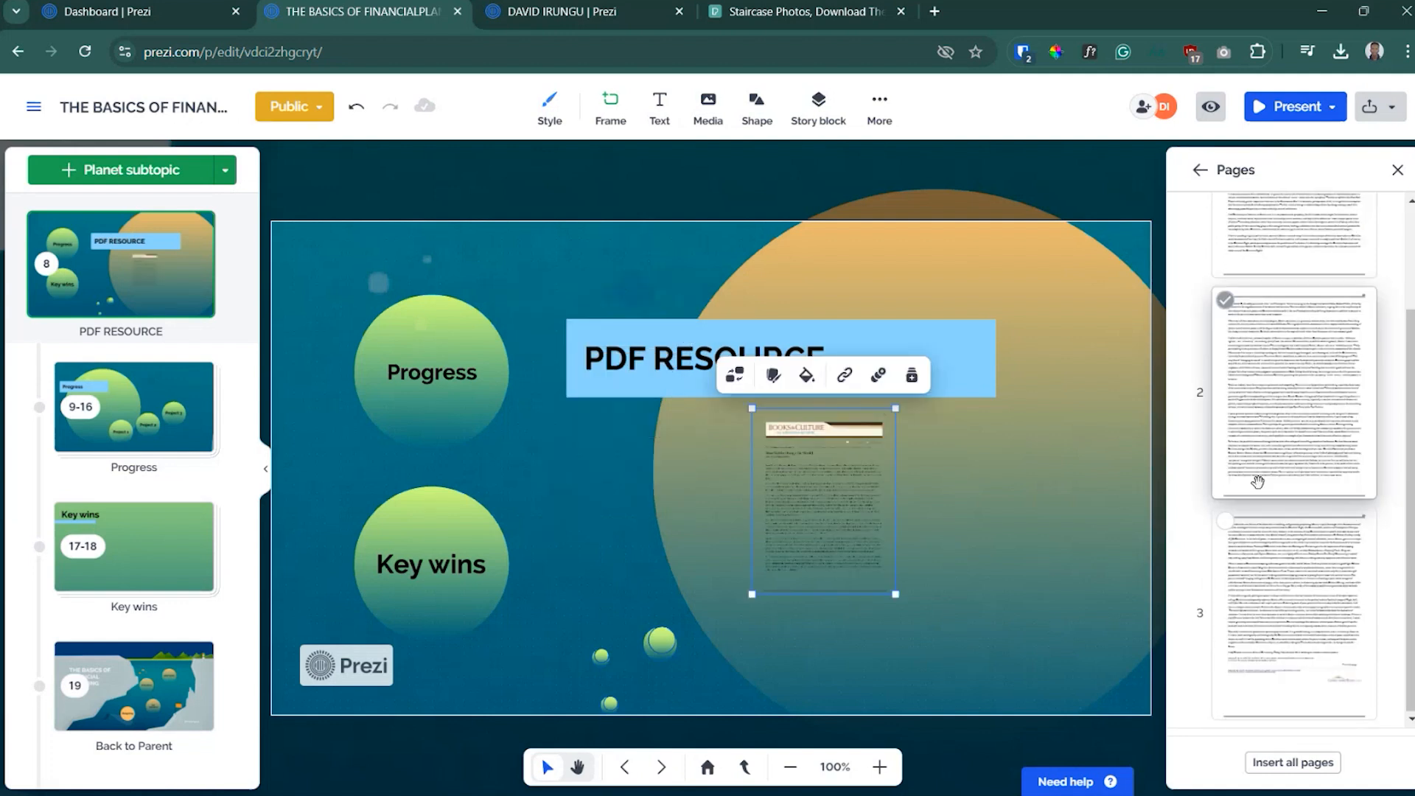
pyautogui.scroll(2, 1258, 482)
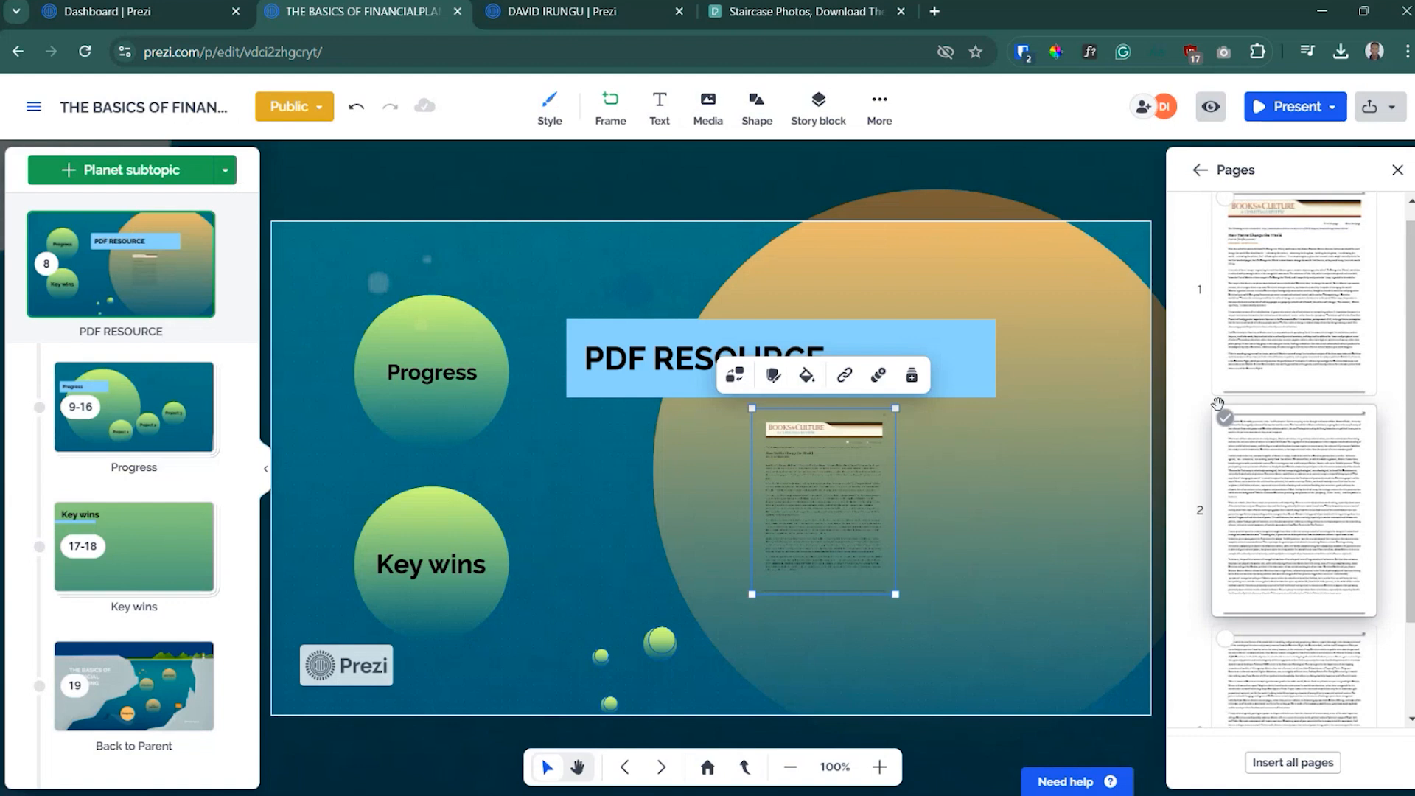
pyautogui.click(1220, 407)
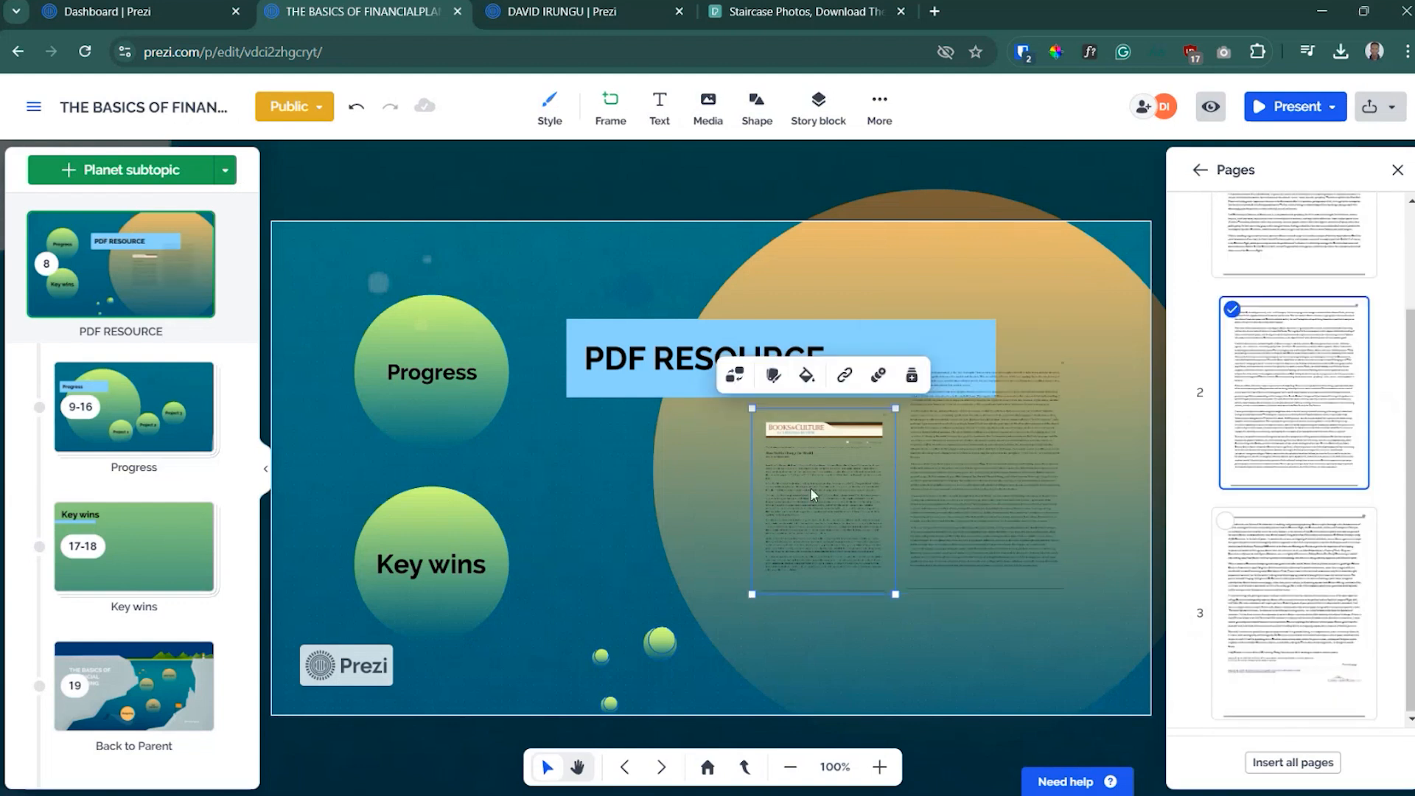
pyautogui.press('Delete')
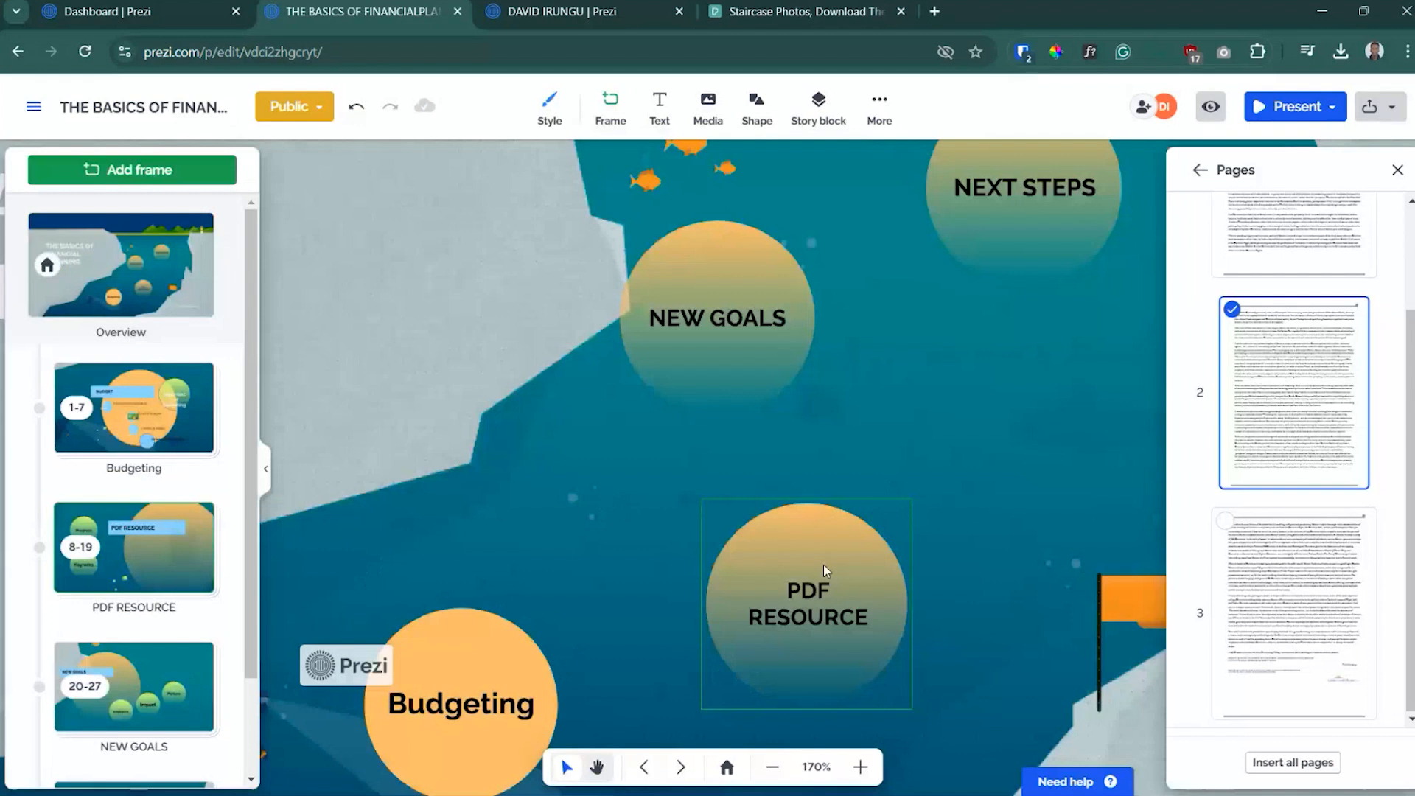
# - Reopen the PDF RESOURCE topic and enlarge the inserted PDF page from its lower corner
pyautogui.scroll(3, 820, 559)
pyautogui.doubleClick(817, 556)
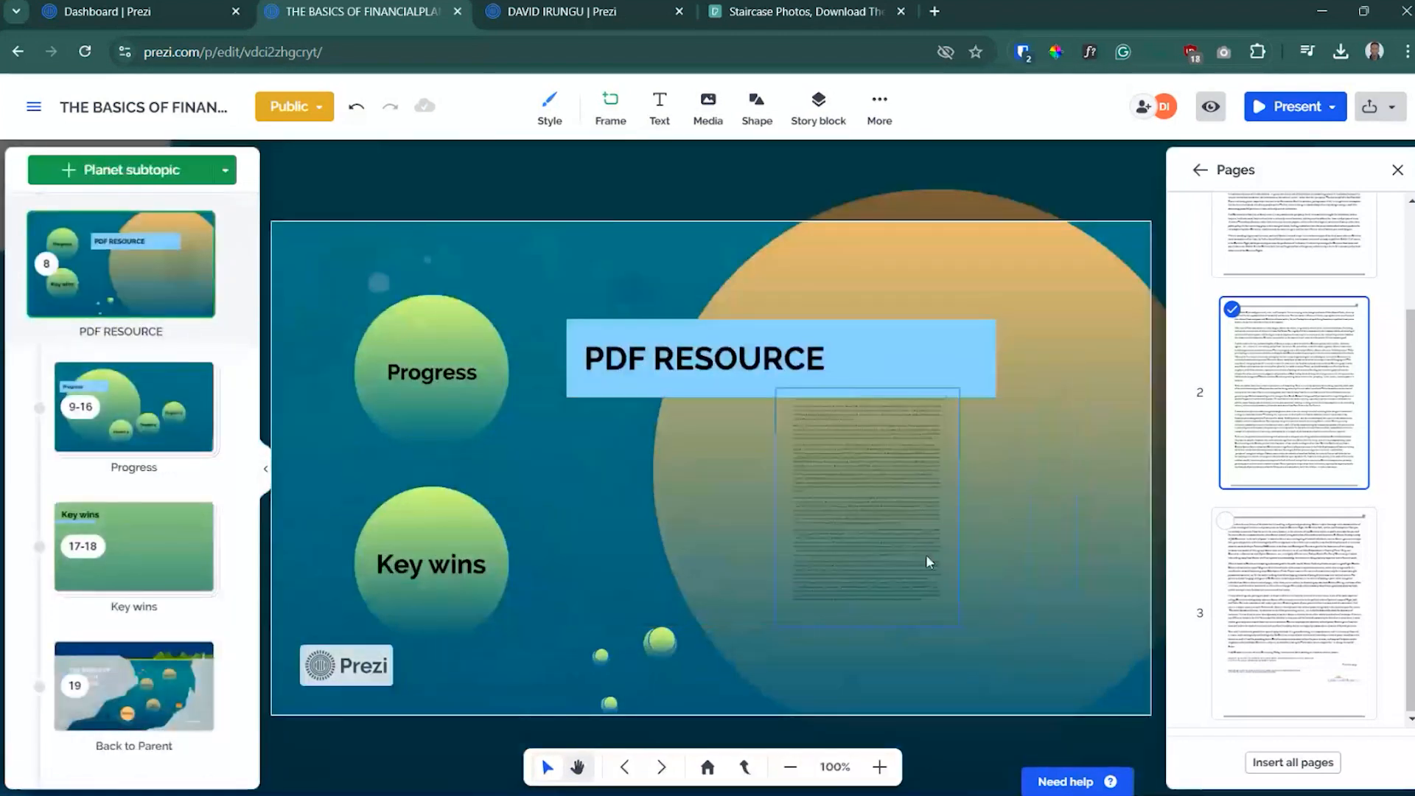
pyautogui.moveTo(960, 626); pyautogui.dragTo(993, 667)
pyautogui.click(1066, 583)
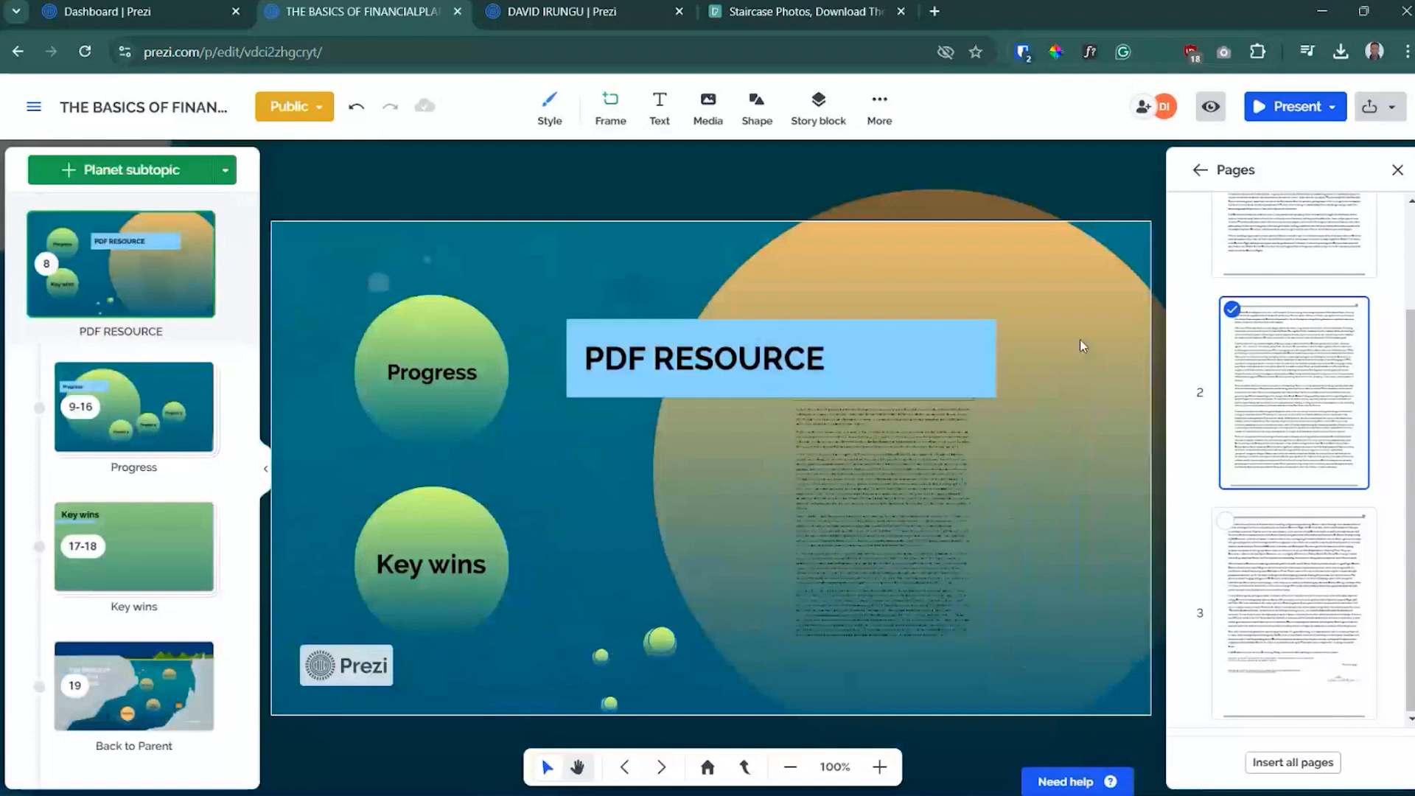
# - Back in the overview, change the PDF RESOURCE circle's fill to solid white
pyautogui.scroll(-5, 1078, 340)
pyautogui.click(841, 551)
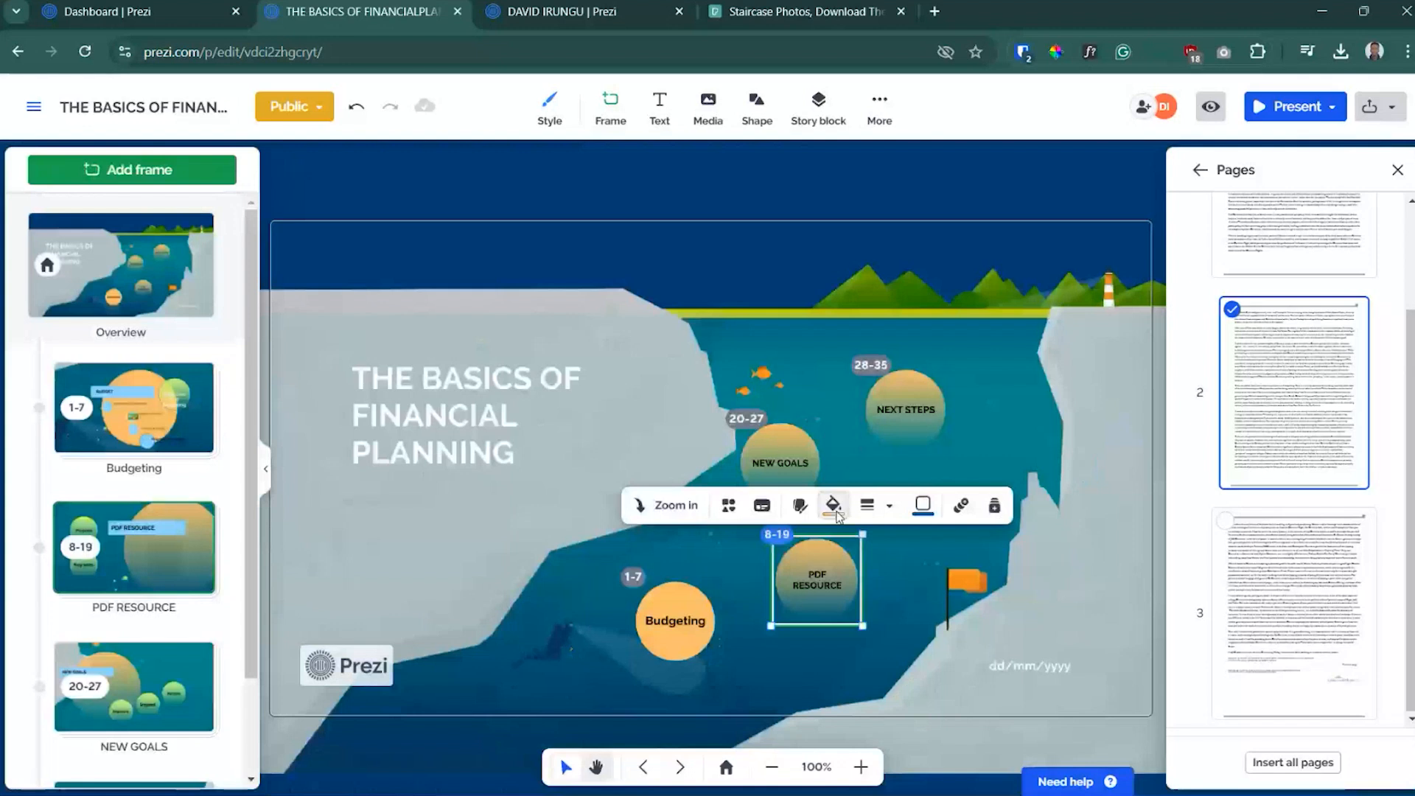
pyautogui.click(833, 507)
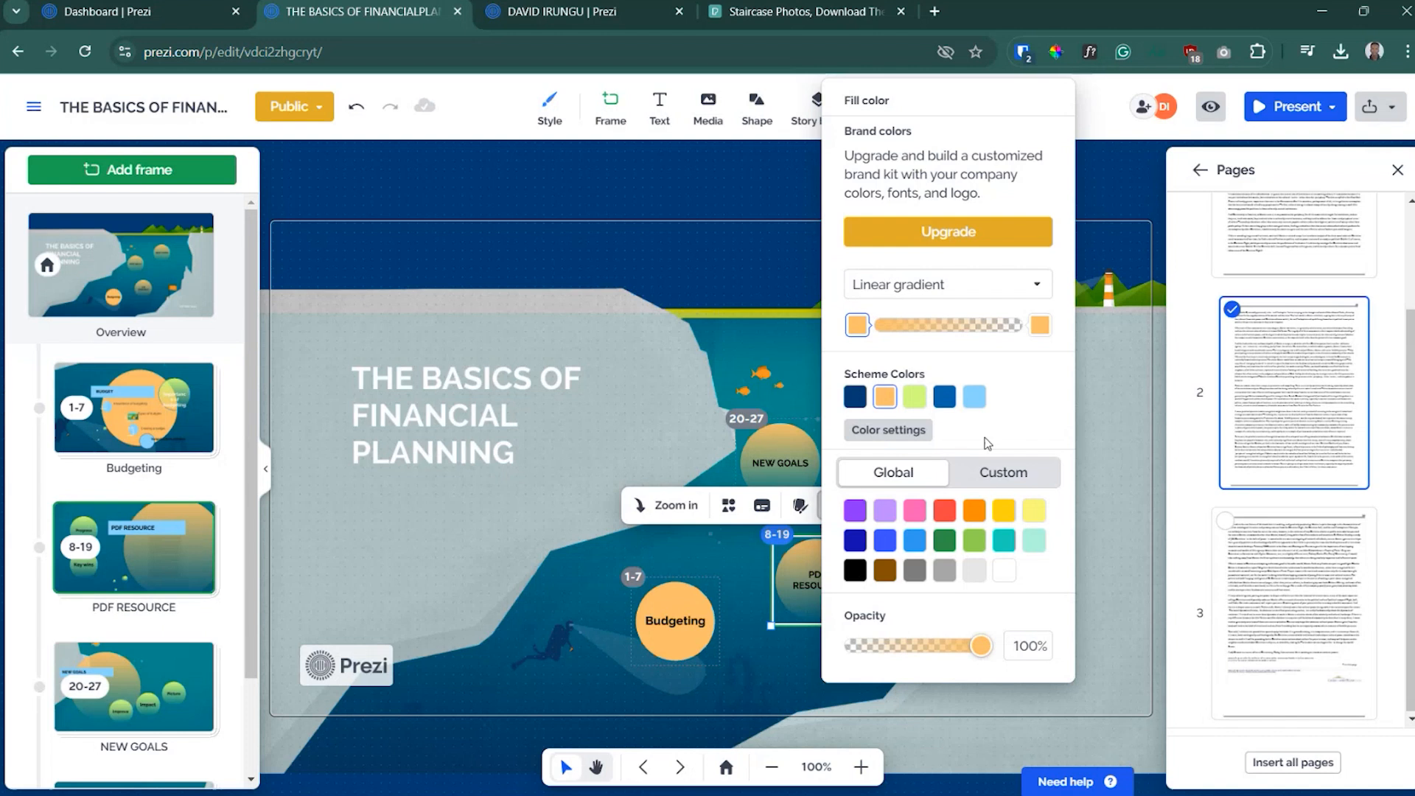
pyautogui.click(1006, 533)
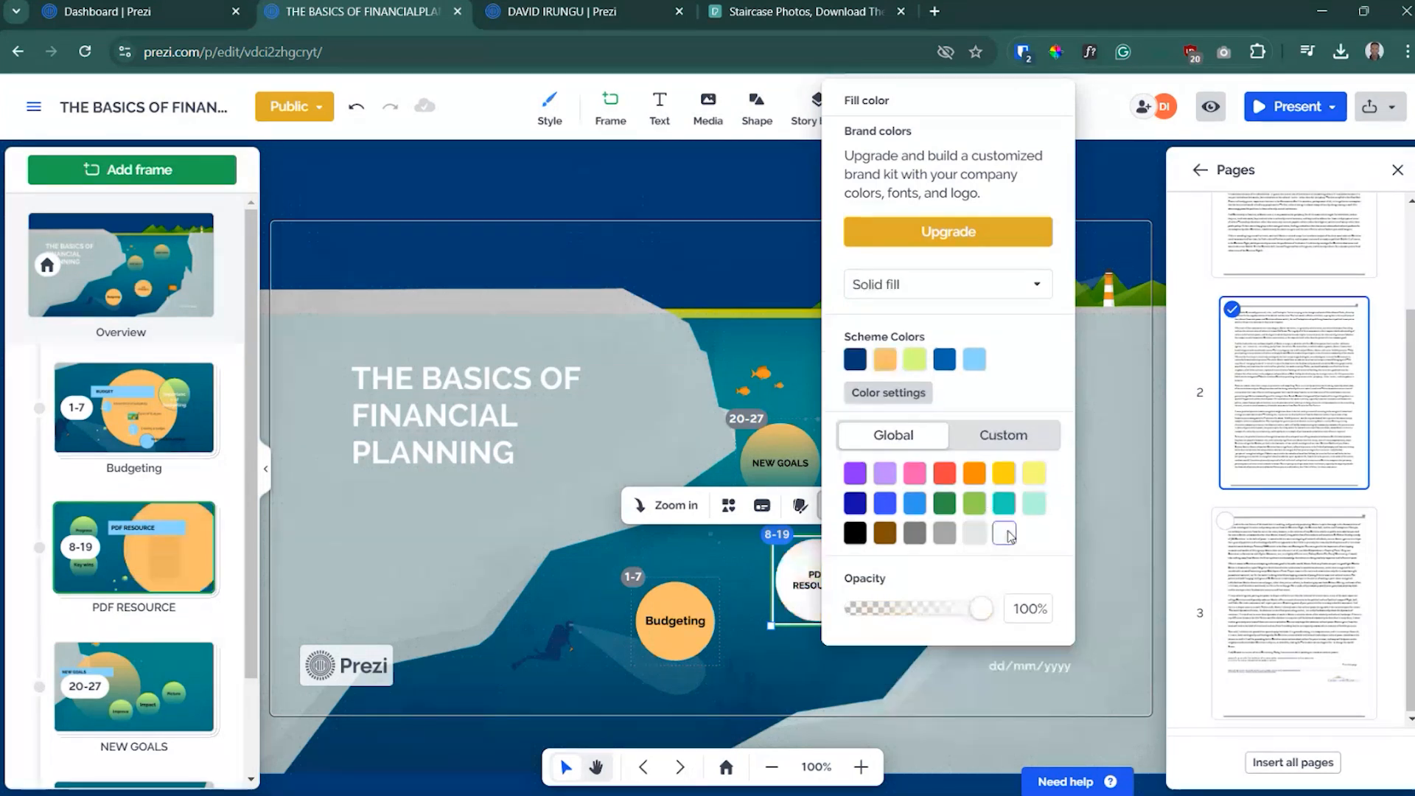
pyautogui.click(1106, 590)
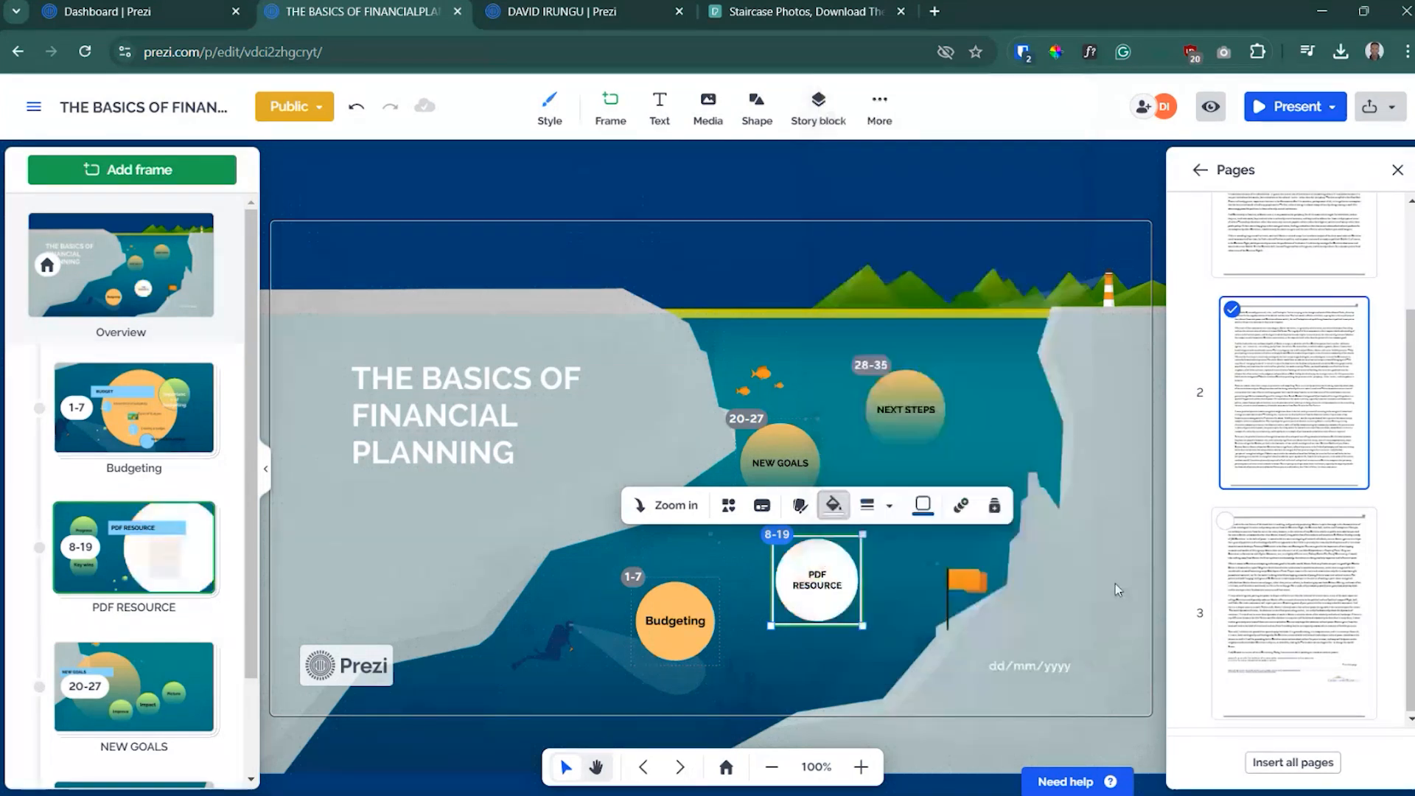
# - Enter the PDF RESOURCE topic and examine the PDF page's legibility against the white background before returning to the overview
pyautogui.doubleClick(824, 603)
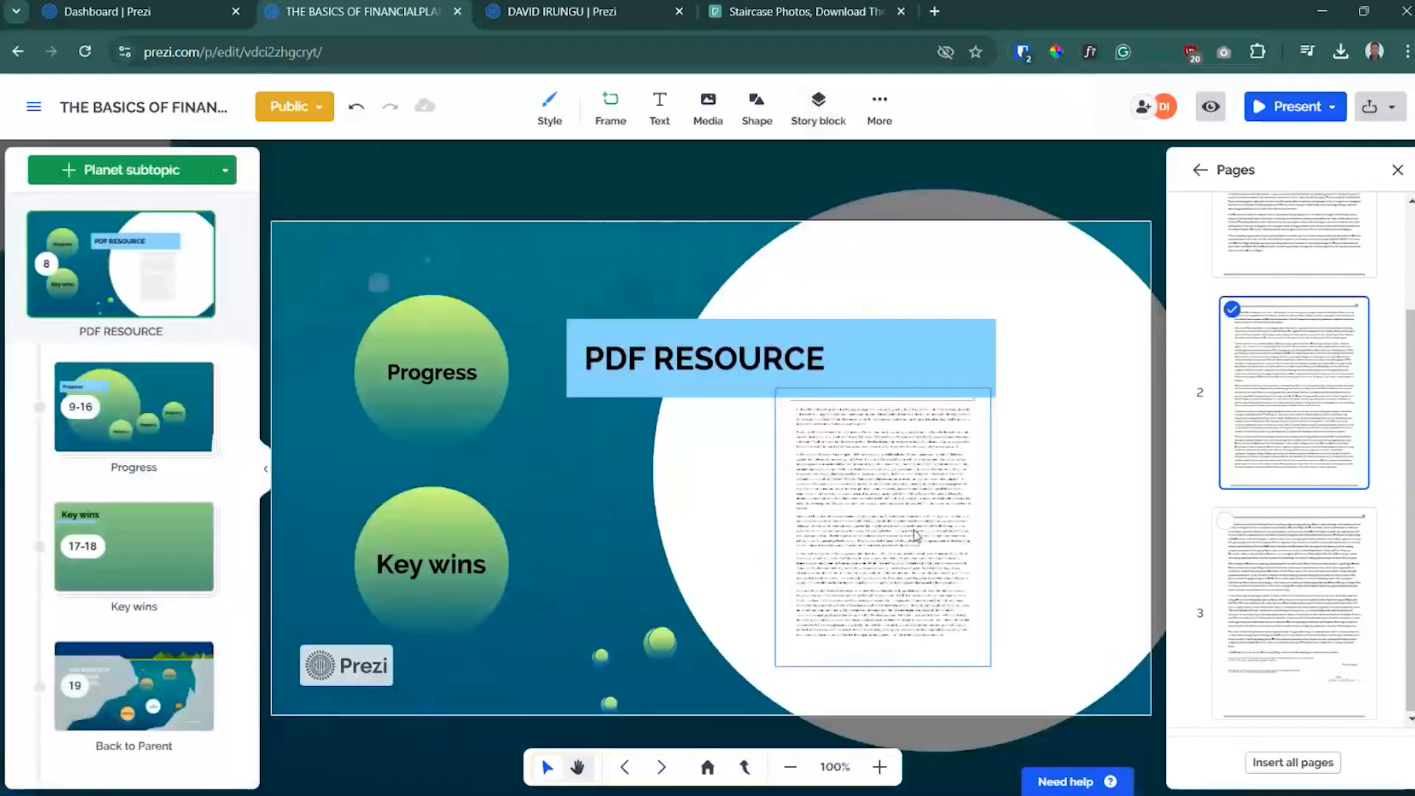
pyautogui.scroll(3, 888, 504)
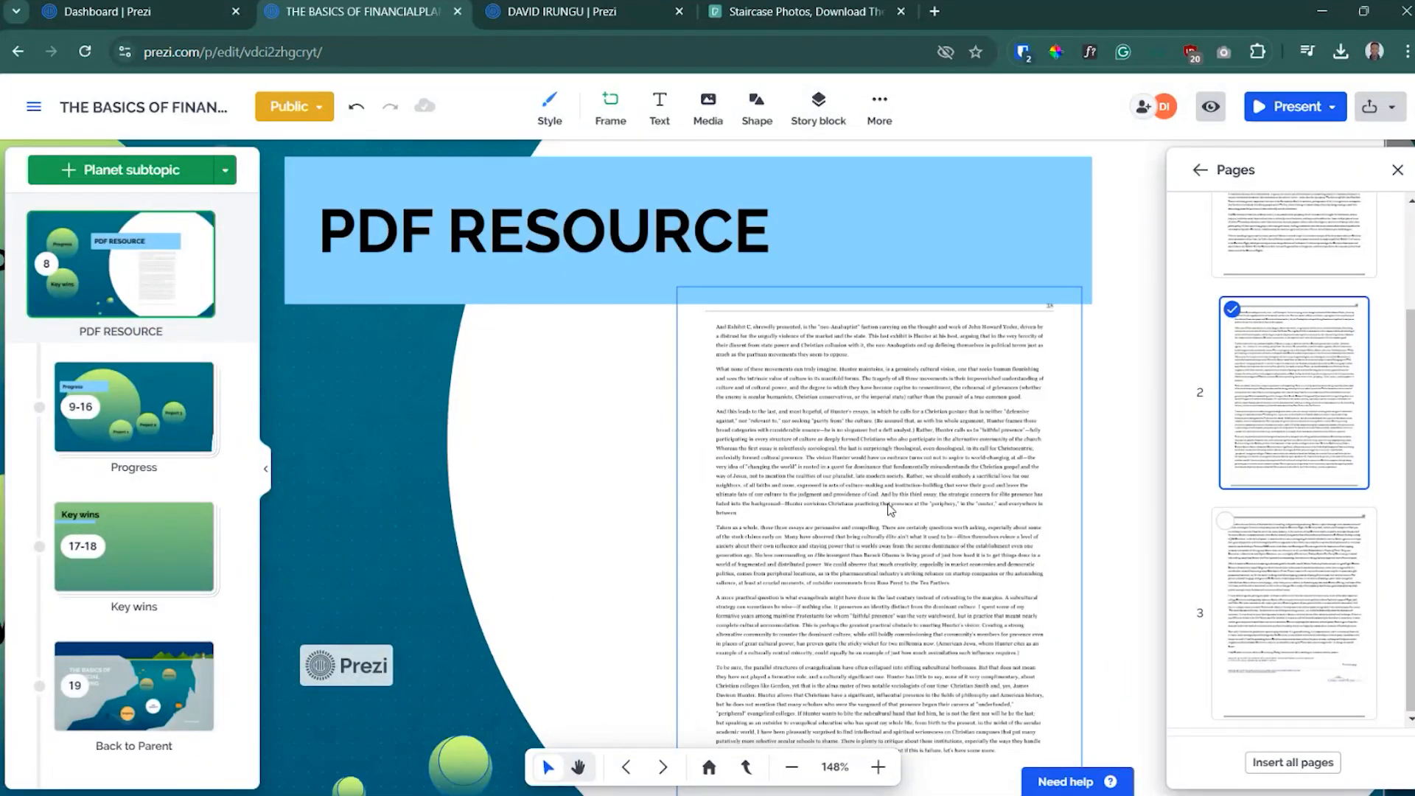
pyautogui.scroll(1, 890, 509)
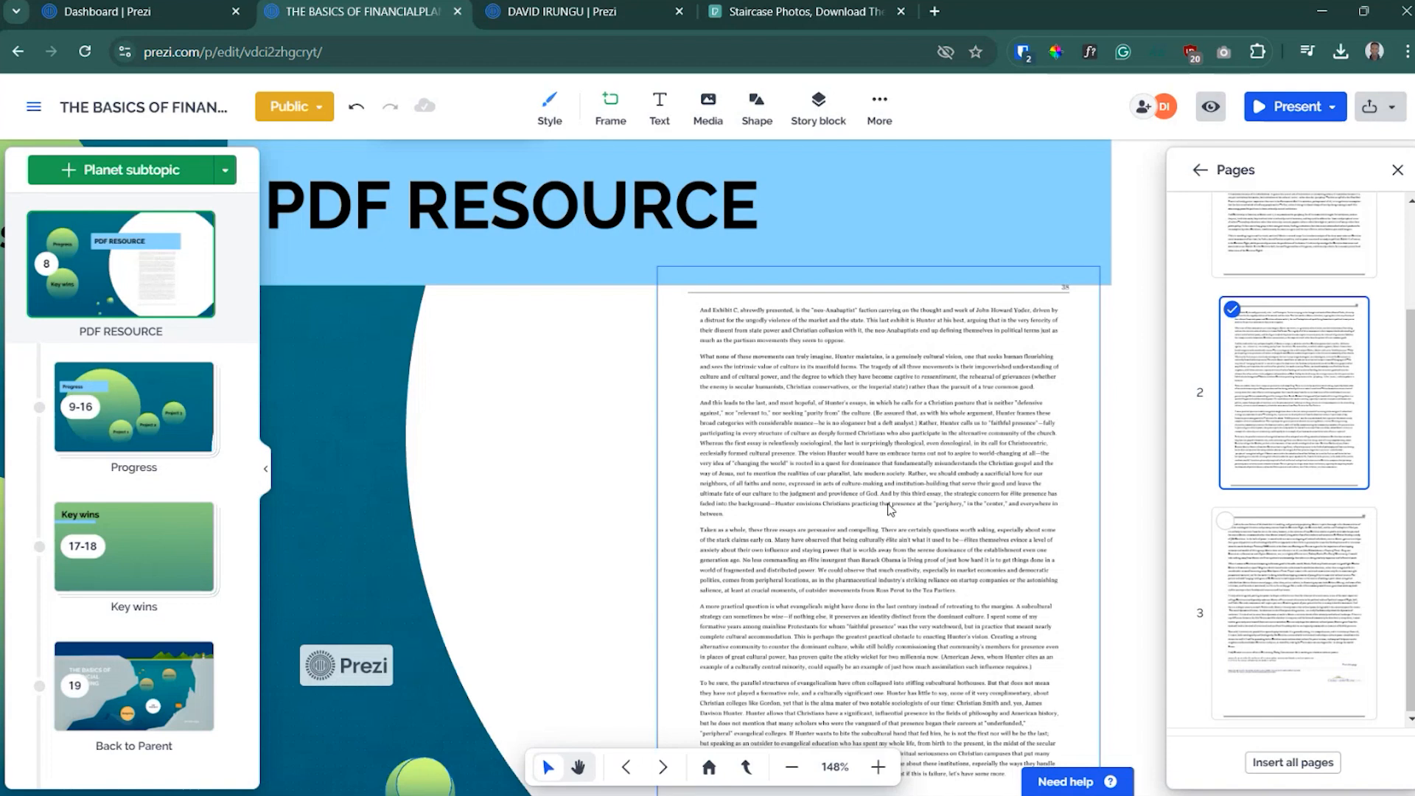
pyautogui.scroll(2, 891, 509)
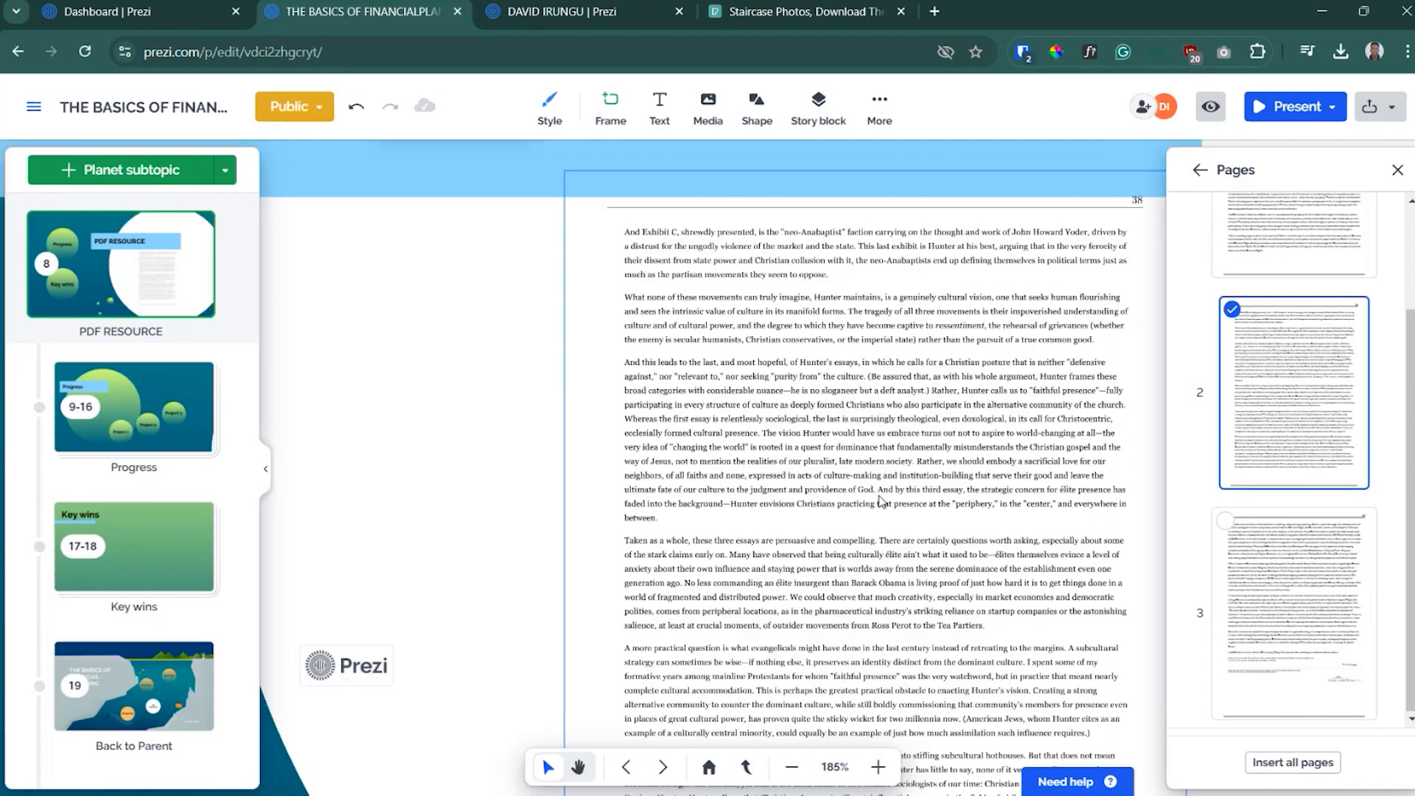
pyautogui.scroll(1, 881, 501)
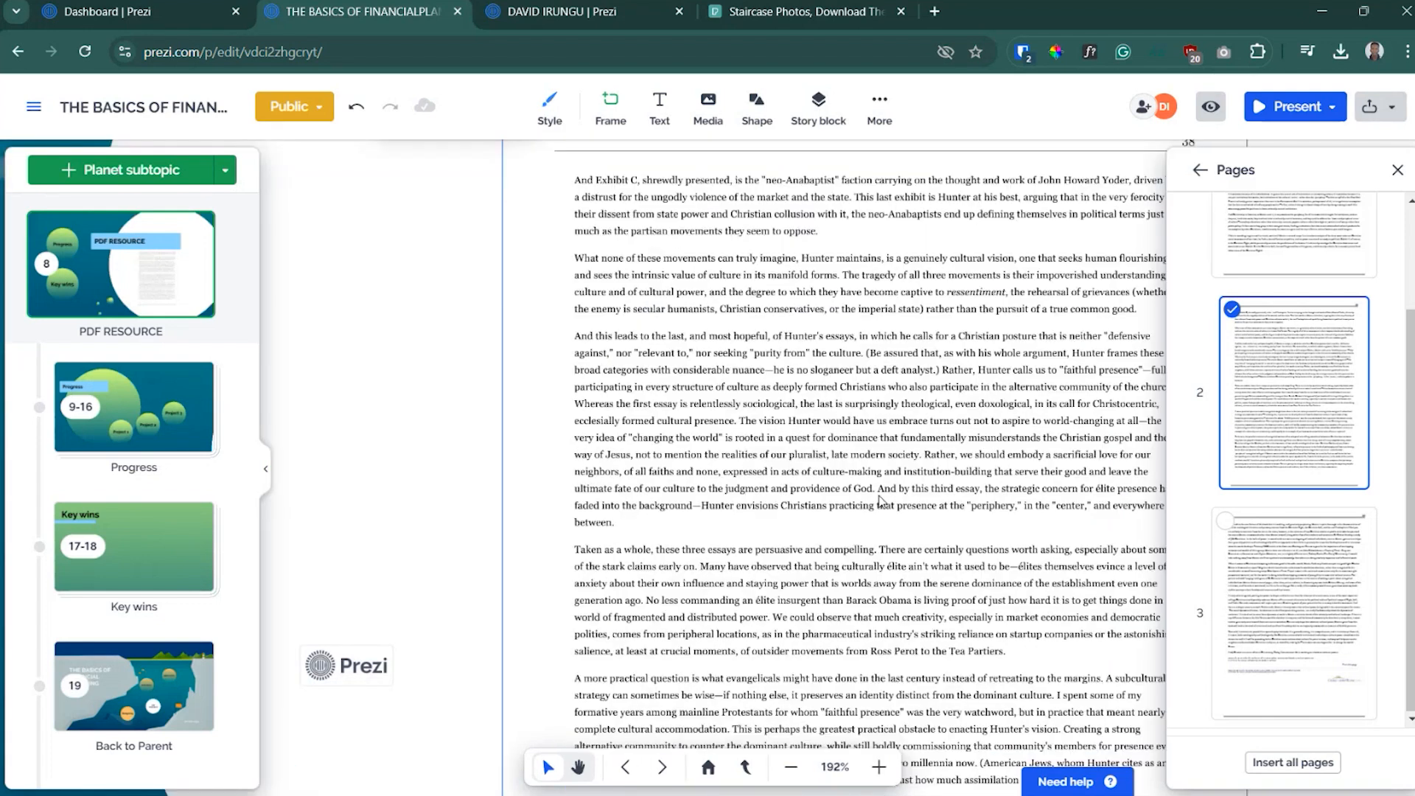
pyautogui.scroll(-2, 881, 501)
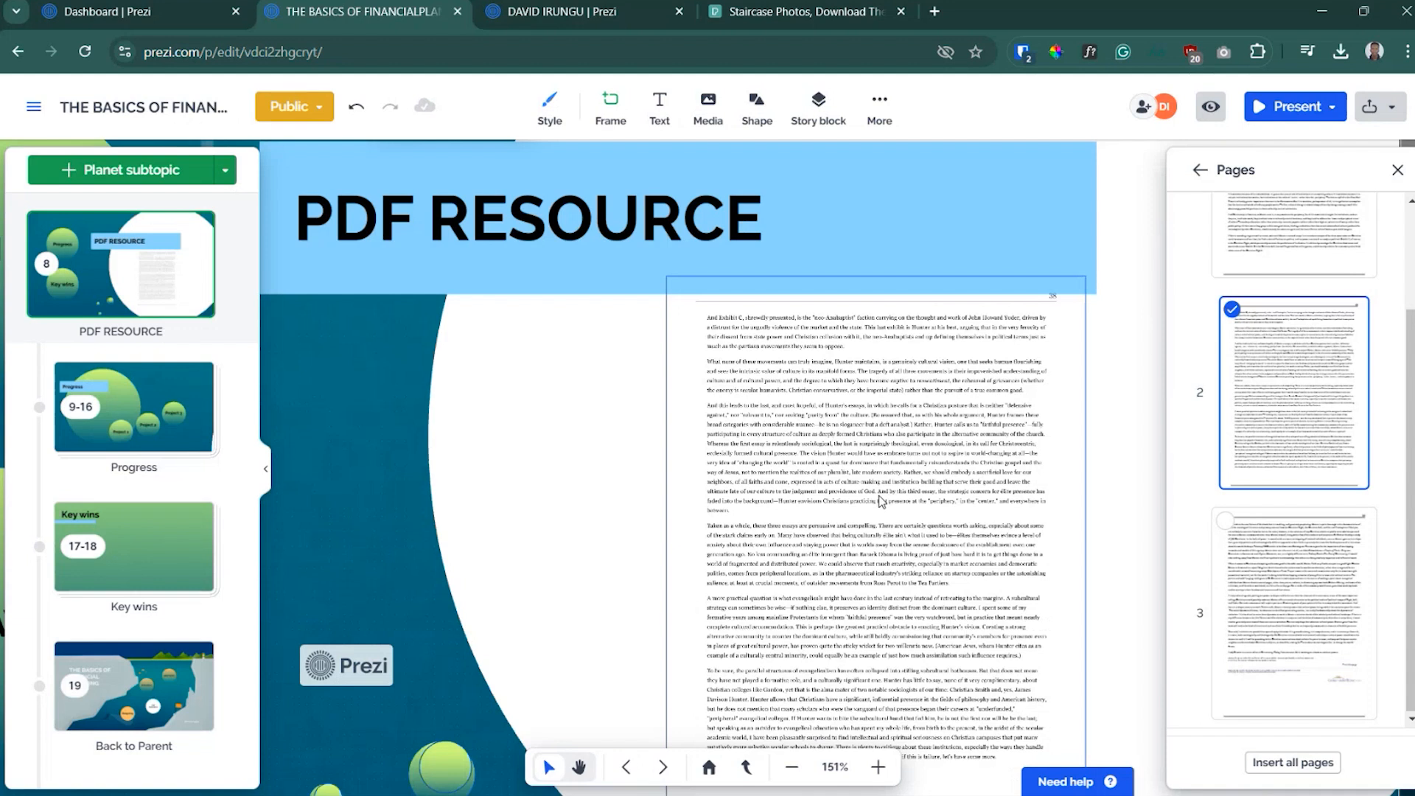
pyautogui.scroll(-2, 881, 502)
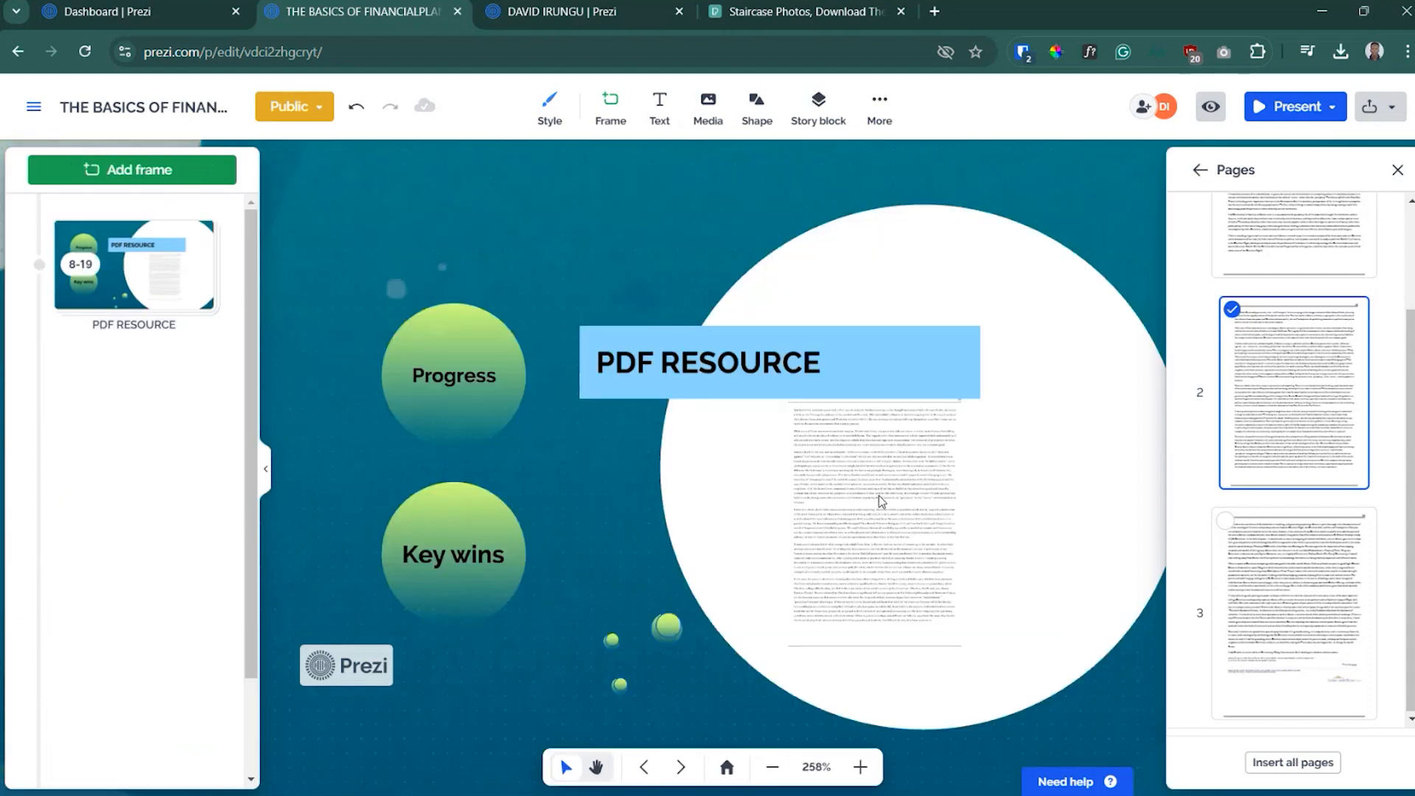
pyautogui.scroll(-2, 879, 495)
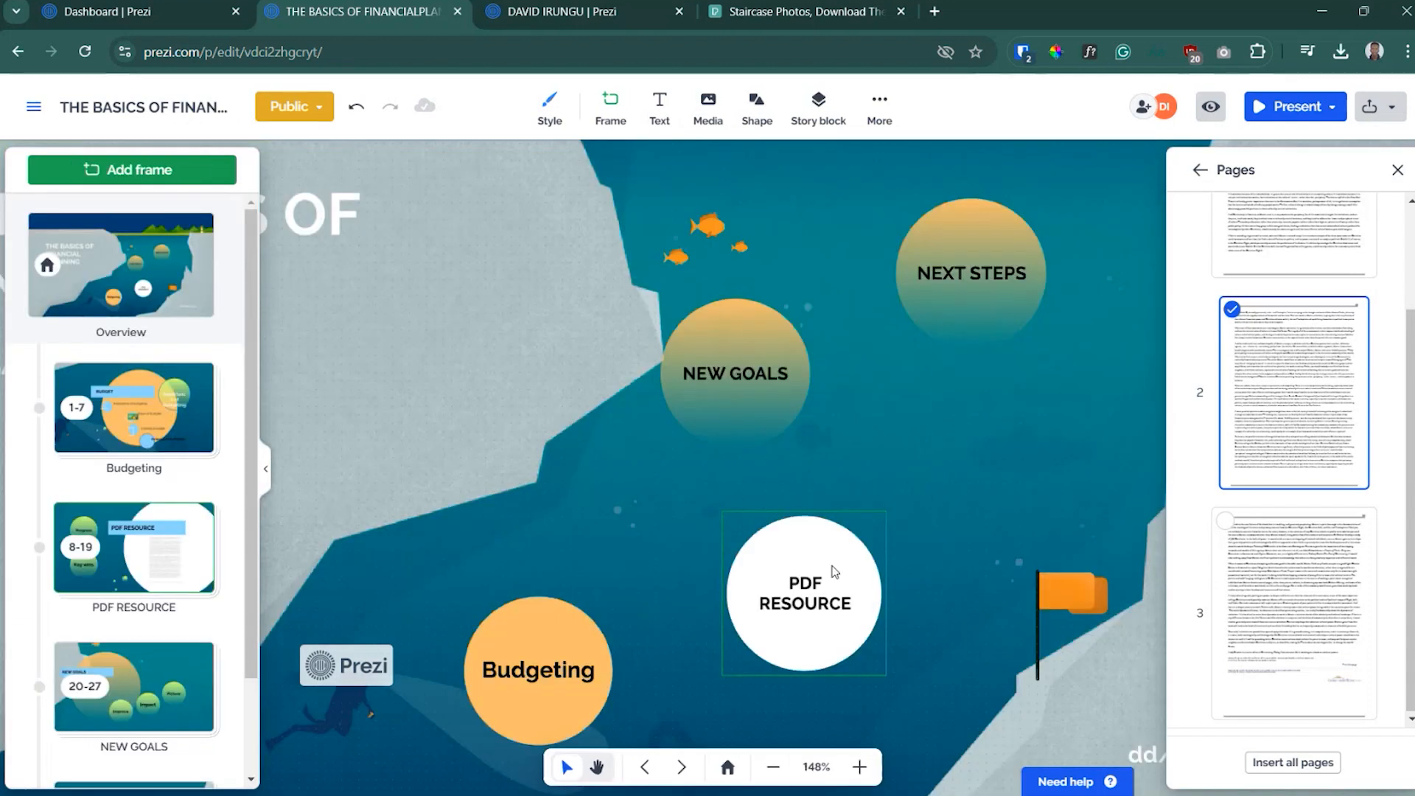
# - Reopen the PDF RESOURCE topic and relabel its "Progress" subtopic as "Saving"
pyautogui.scroll(1, 835, 572)
pyautogui.click(788, 564)
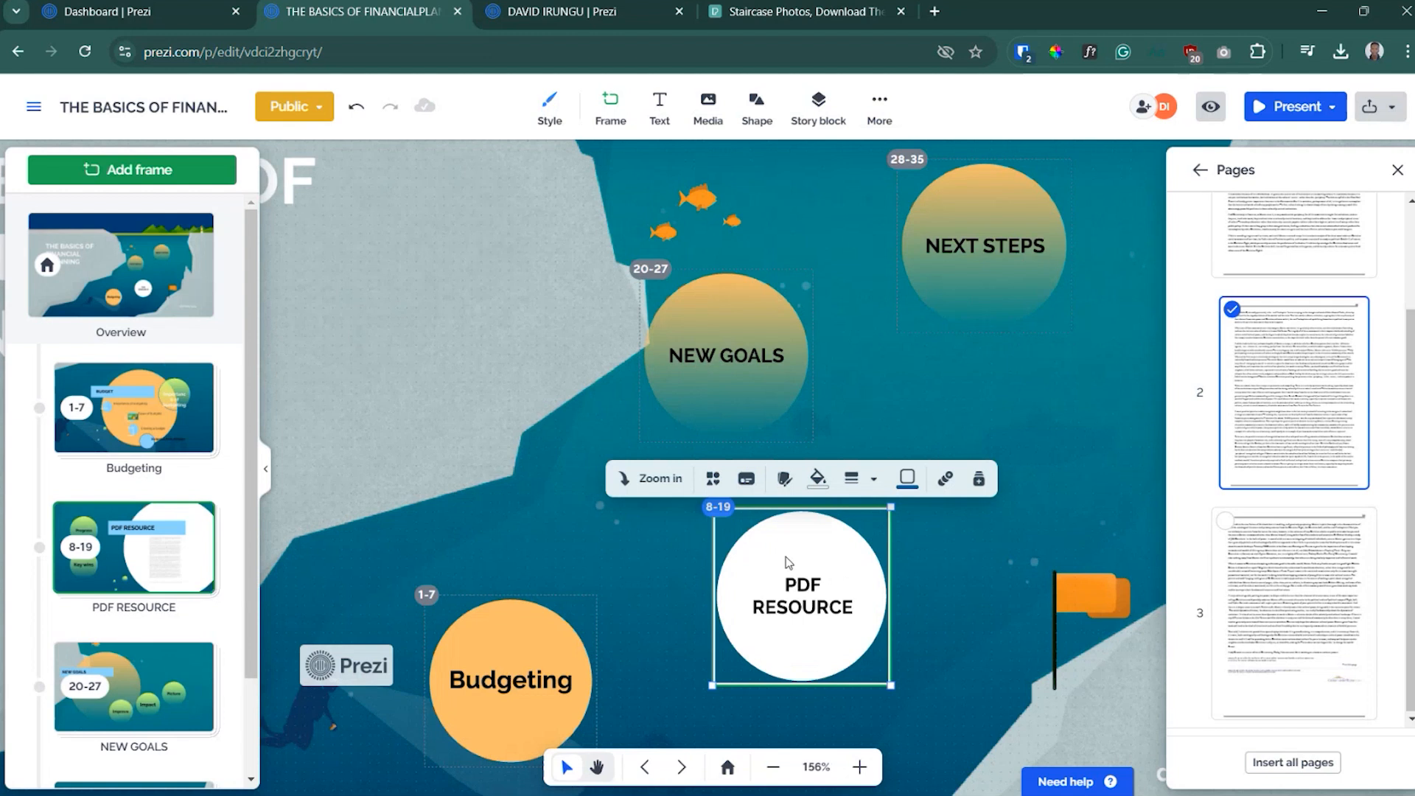
pyautogui.doubleClick(788, 564)
pyautogui.click(417, 377)
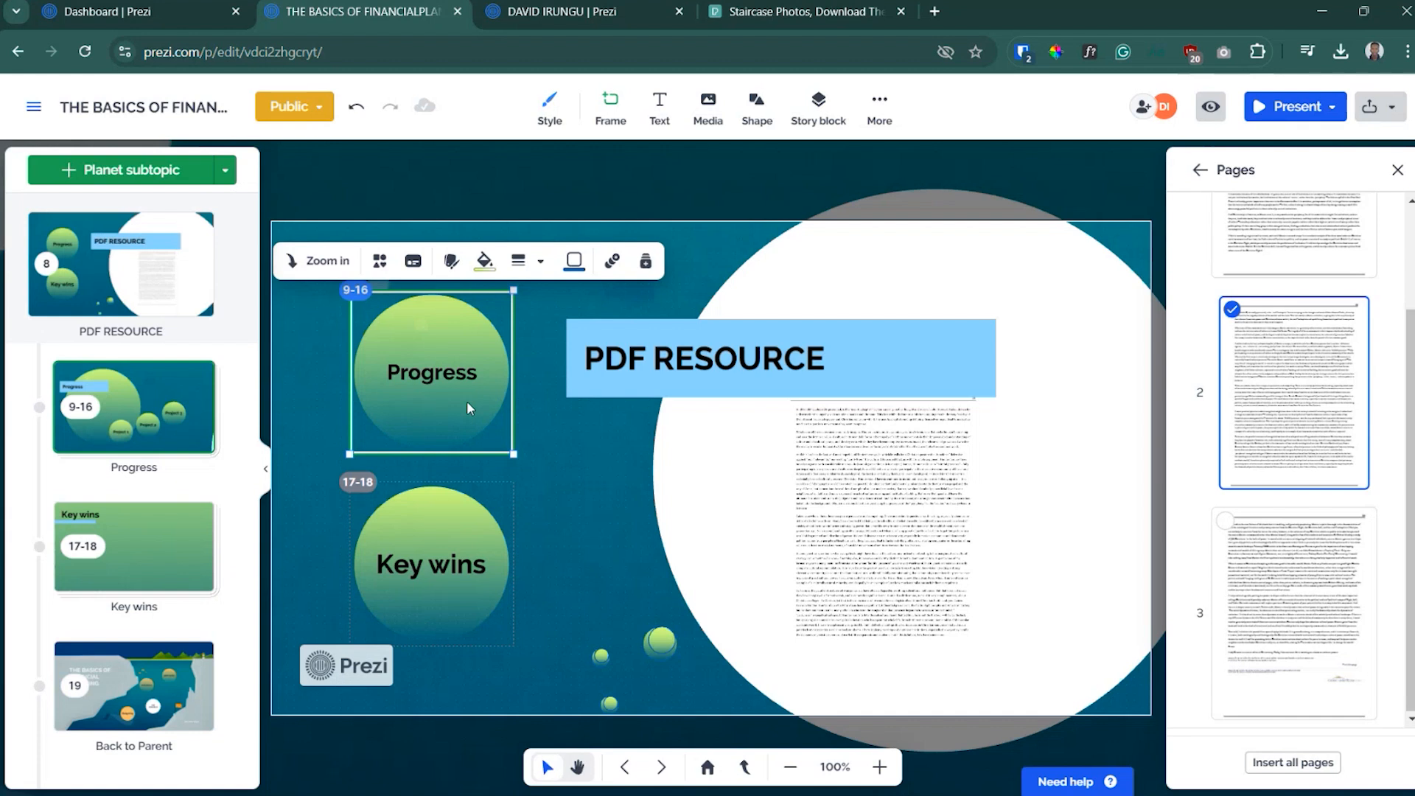
pyautogui.click(421, 379)
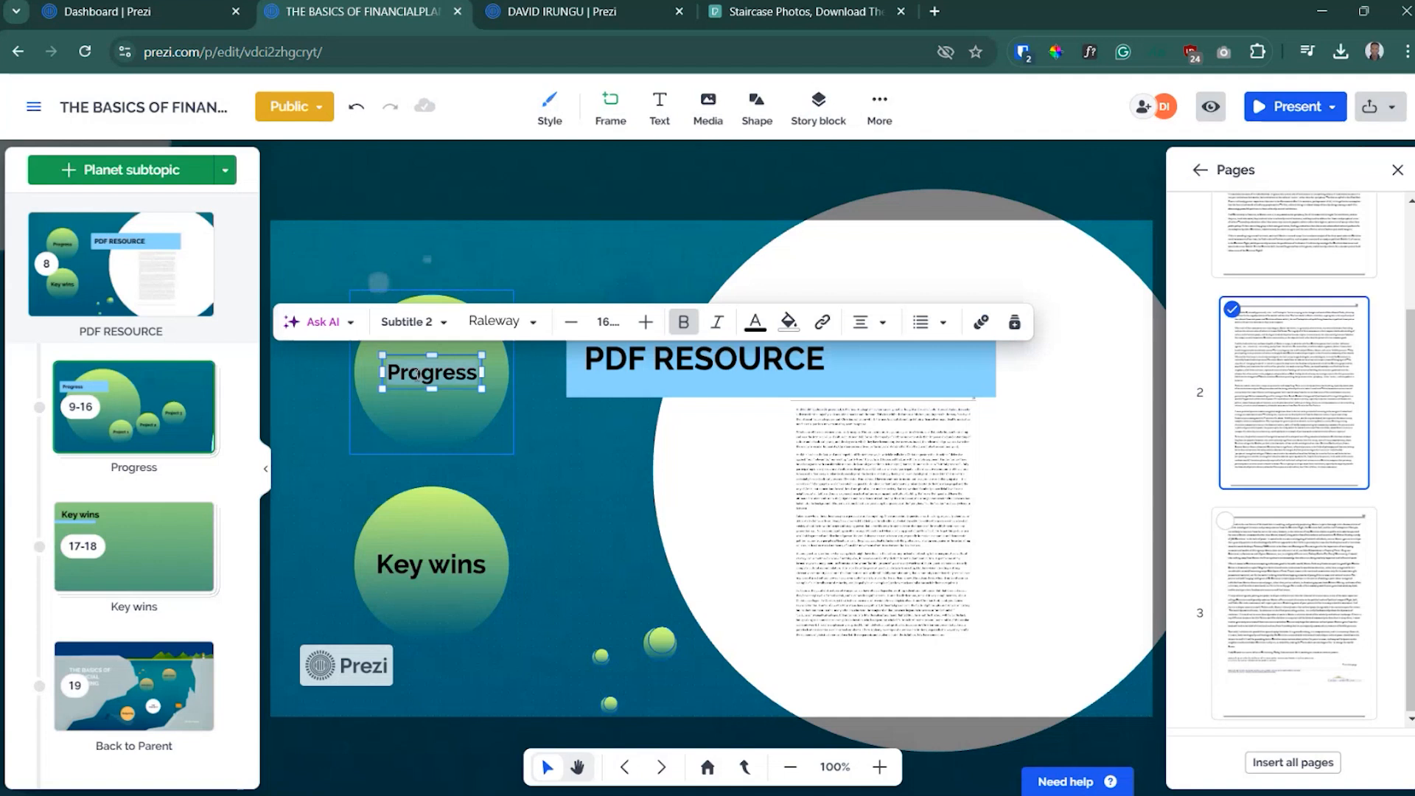
pyautogui.write('Saving')
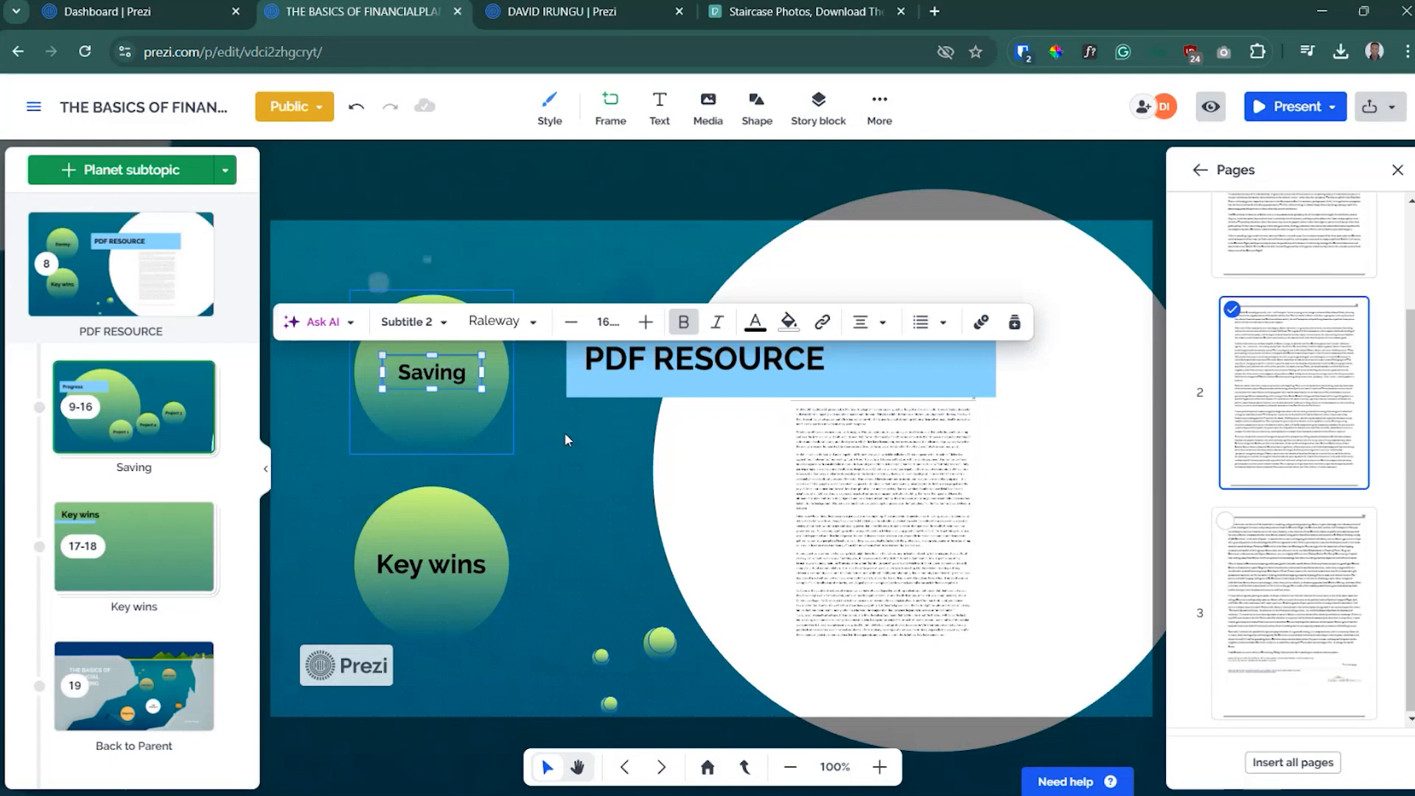
# - Inside the Saving subtopic, replace the body placeholder under the heading with "Importance of saving" copied from the Word outline
pyautogui.doubleClick(446, 430)
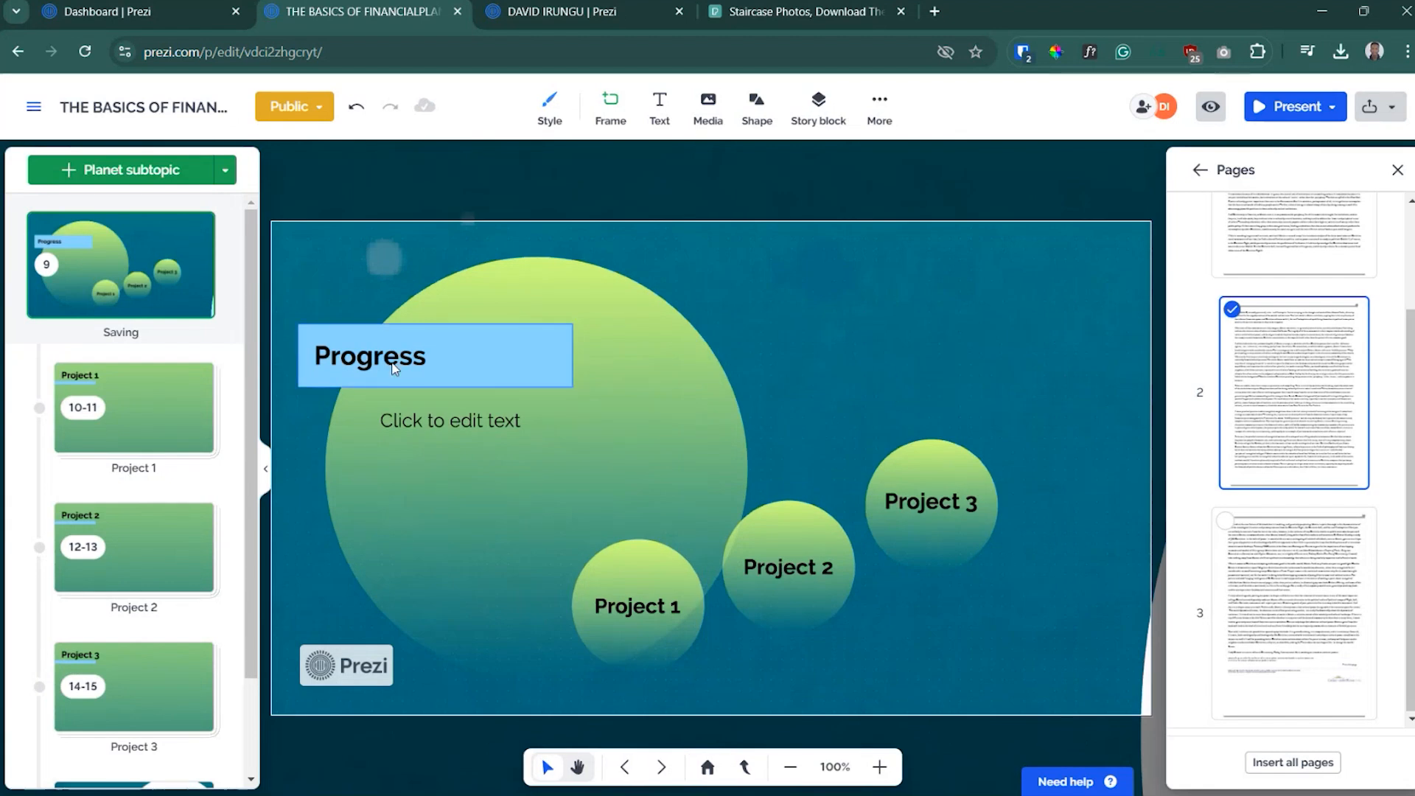
pyautogui.hotkey('alt', 'Tab')
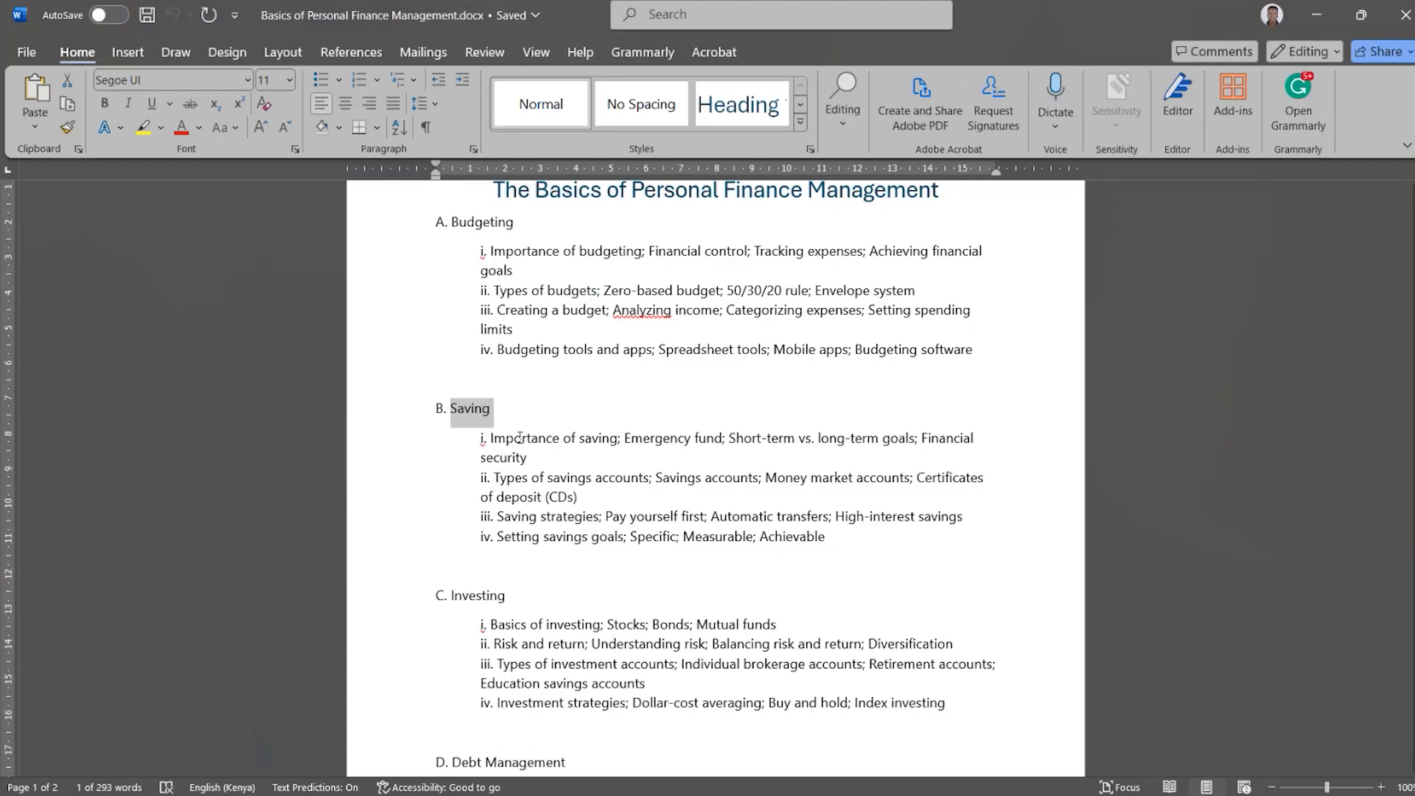
pyautogui.moveTo(618, 438); pyautogui.dragTo(491, 438)
pyautogui.hotkey('ctrl', 'c')
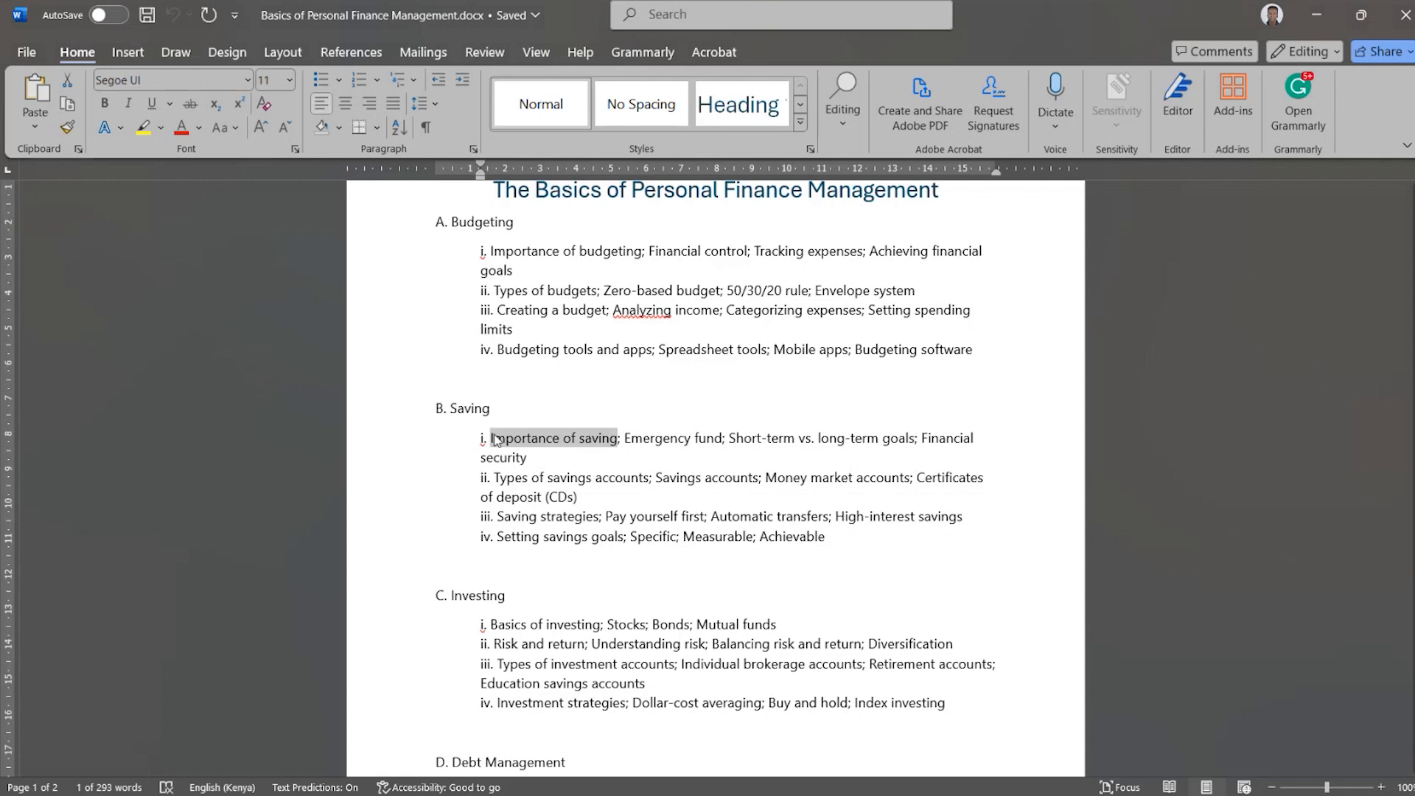
pyautogui.hotkey('alt', 'Tab')
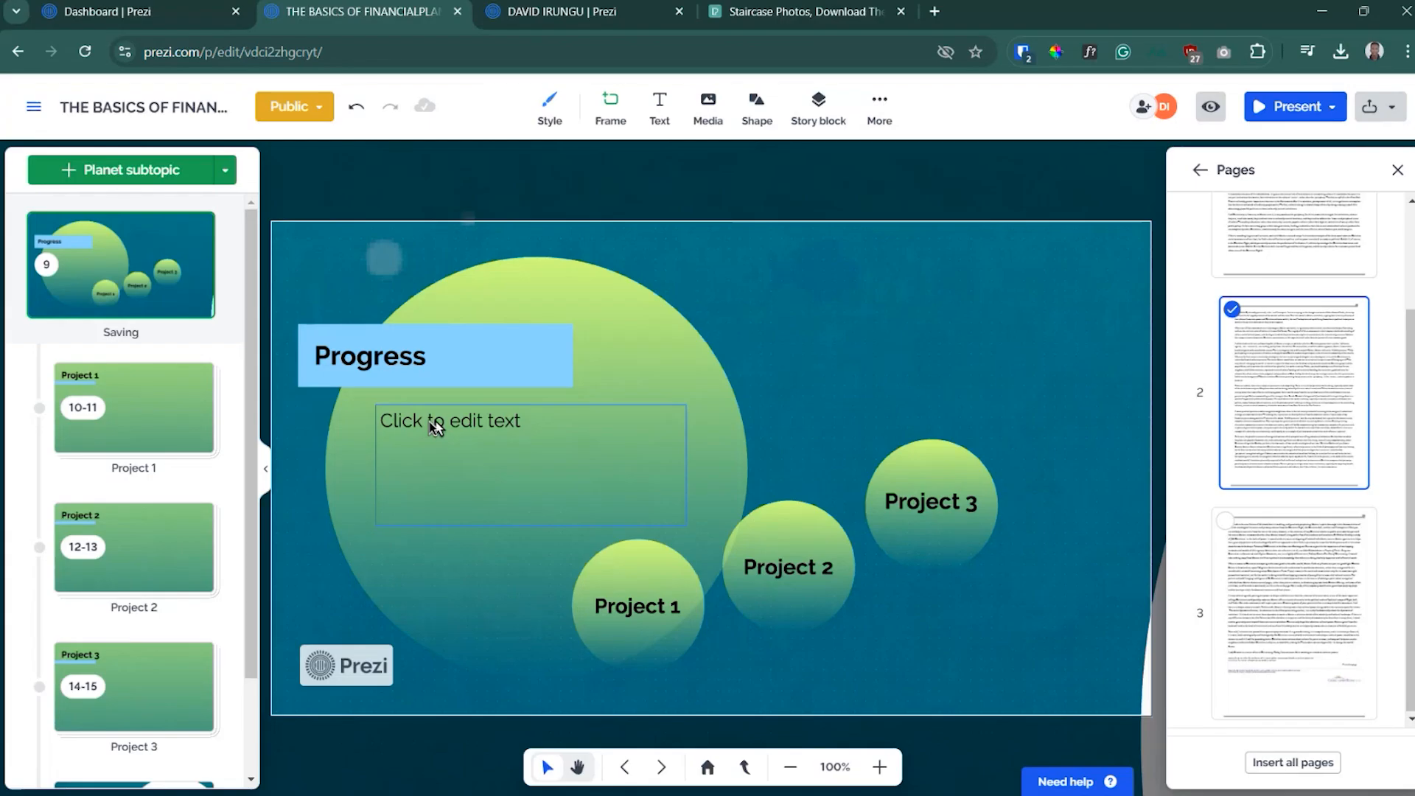
pyautogui.click(436, 428)
pyautogui.hotkey('ctrl', 'v')
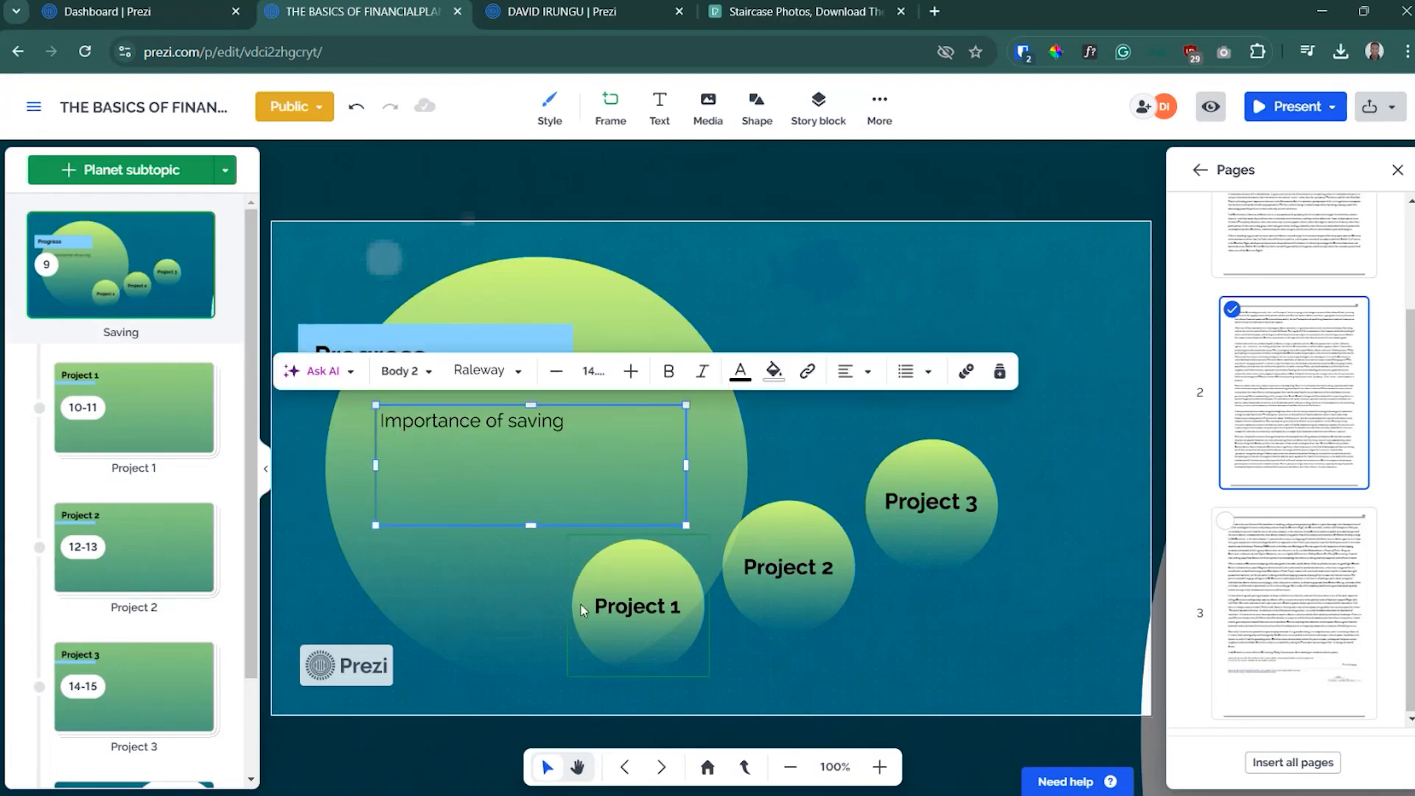
# - Replace the "Project 1" circle label with "Emergency fund" copied from the Saving section of the Word outline
pyautogui.click(637, 617)
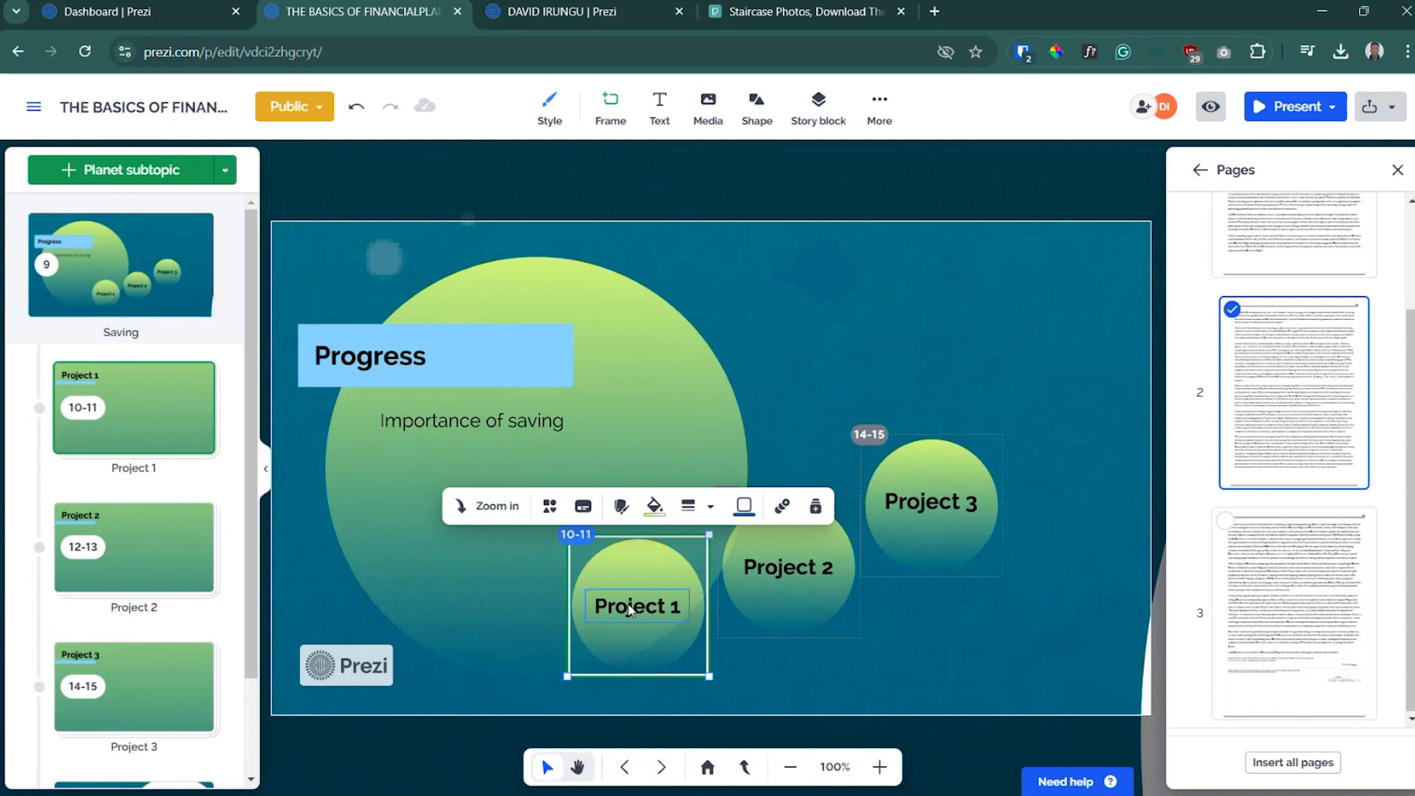
pyautogui.hotkey('alt', 'Tab')
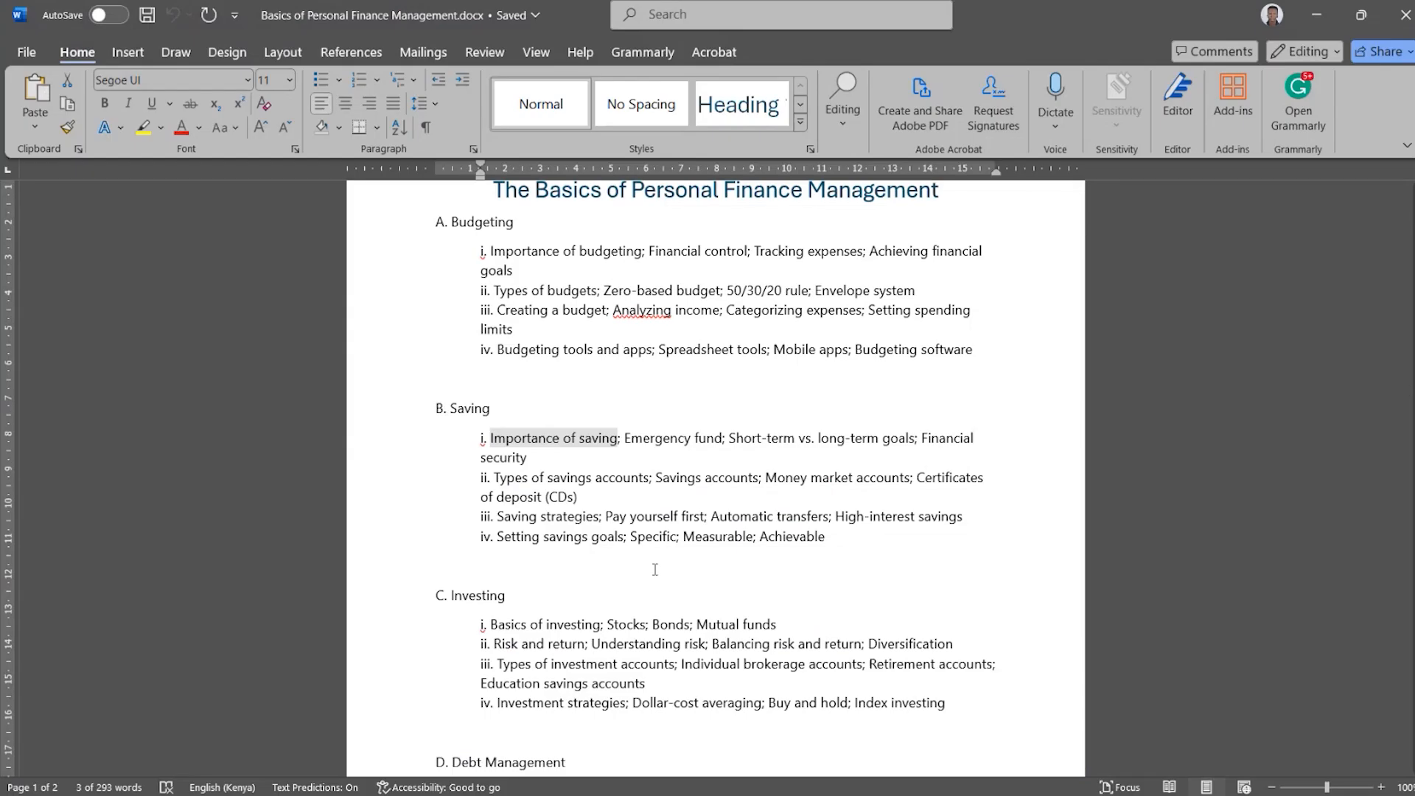
pyautogui.moveTo(625, 438); pyautogui.dragTo(716, 439)
pyautogui.hotkey('ctrl', 'c')
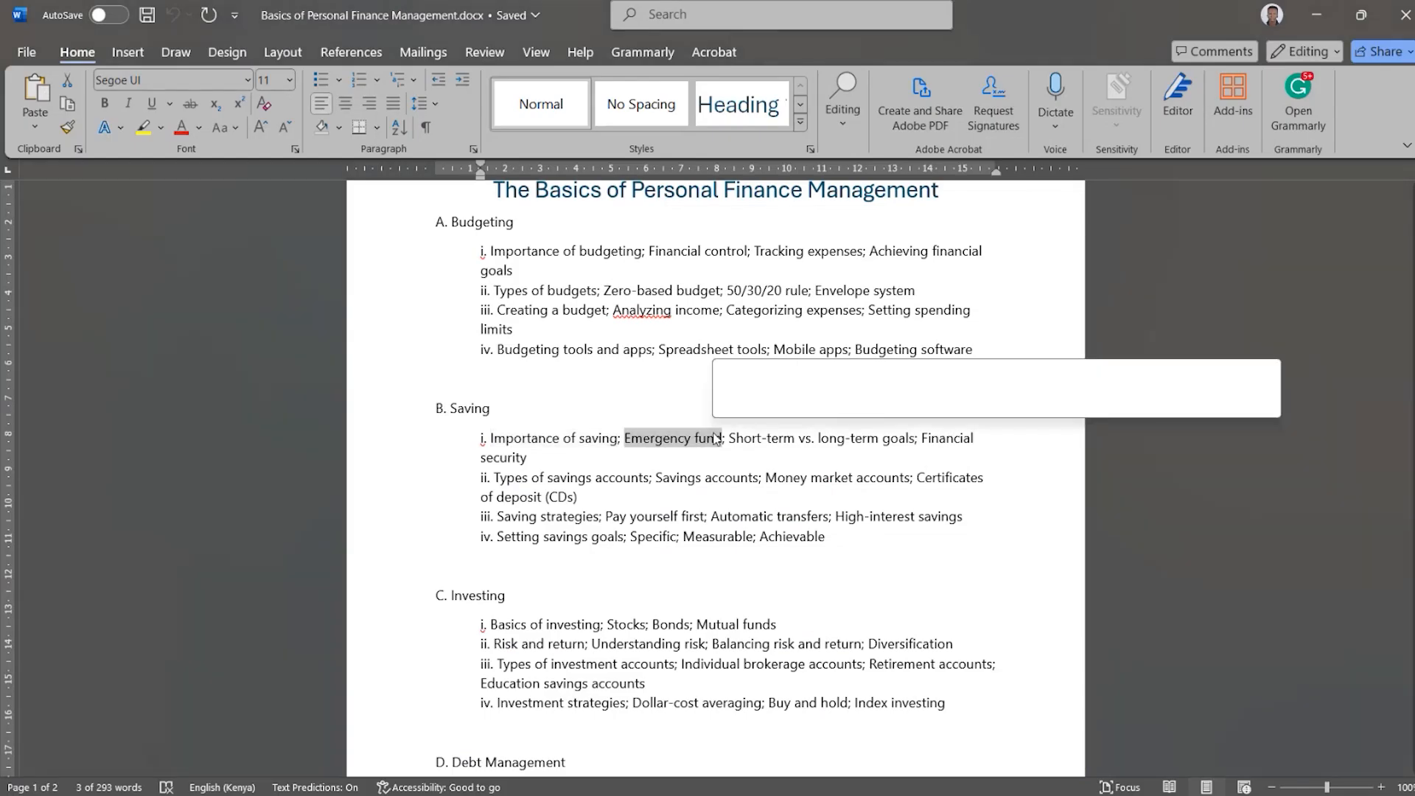
pyautogui.hotkey('alt', 'Tab')
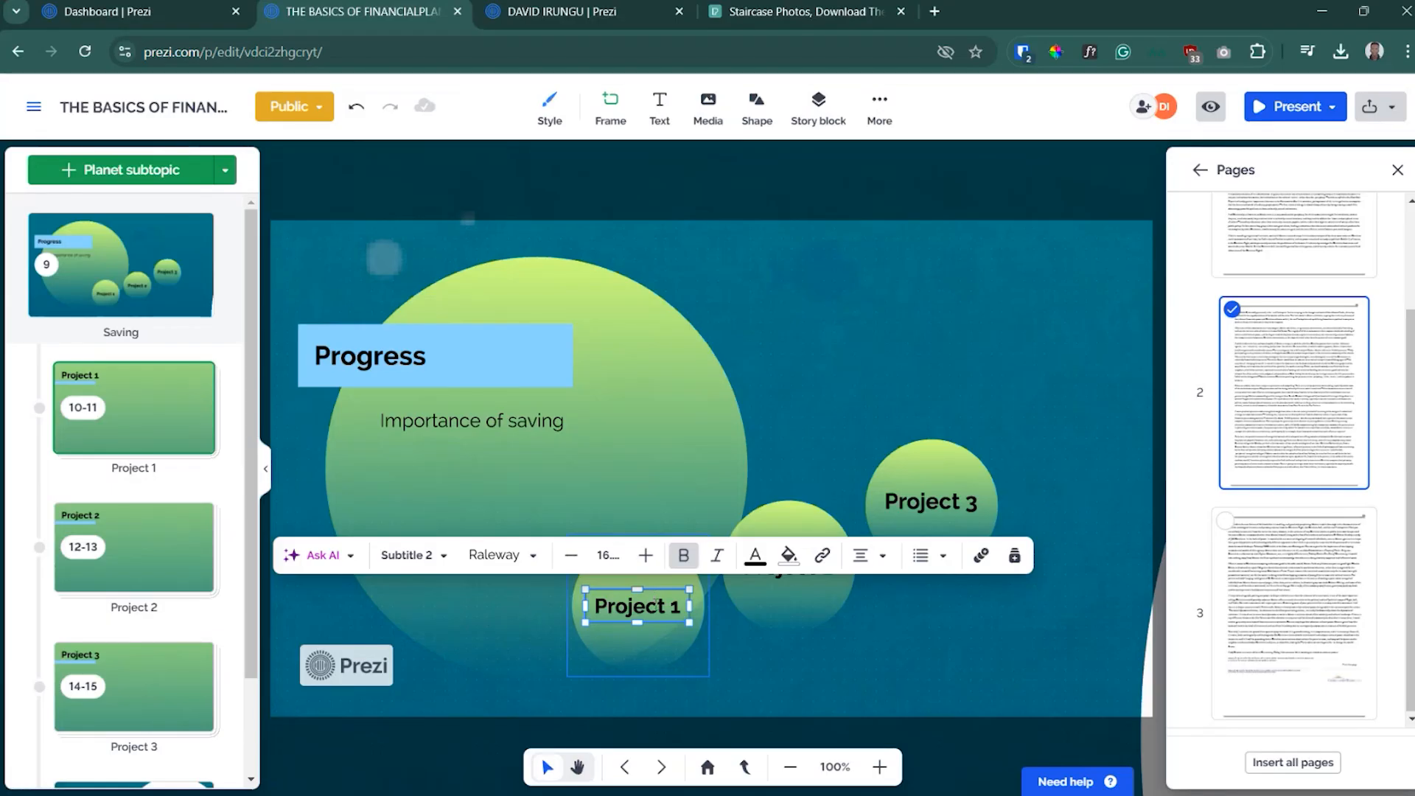
pyautogui.hotkey('ctrl', 'v')
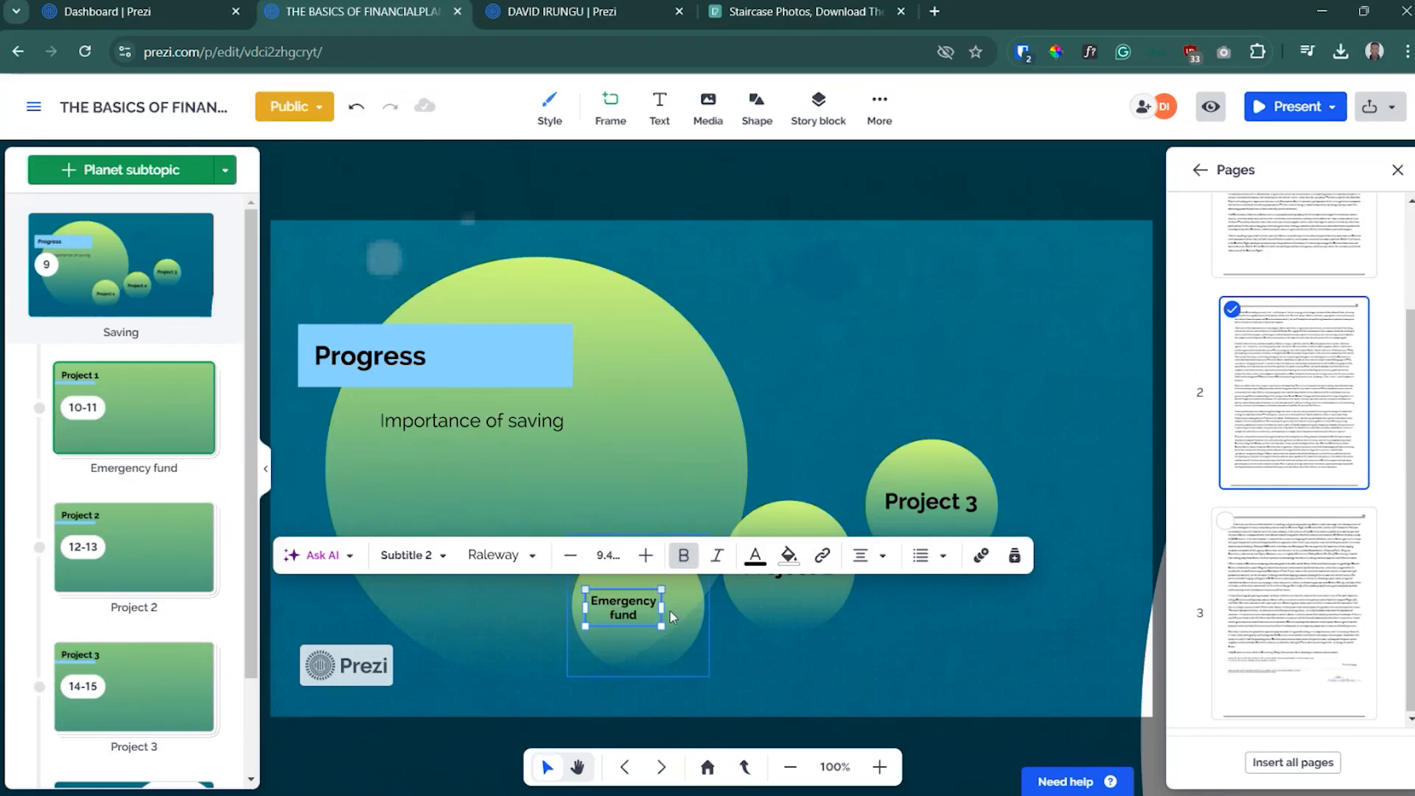
# - Move the Emergency fund and Project 2 circles onto the large circle and relabel Project 2 as "Short-term vs. long-term goals" from the Word outline
pyautogui.moveTo(670, 612); pyautogui.dragTo(710, 606)
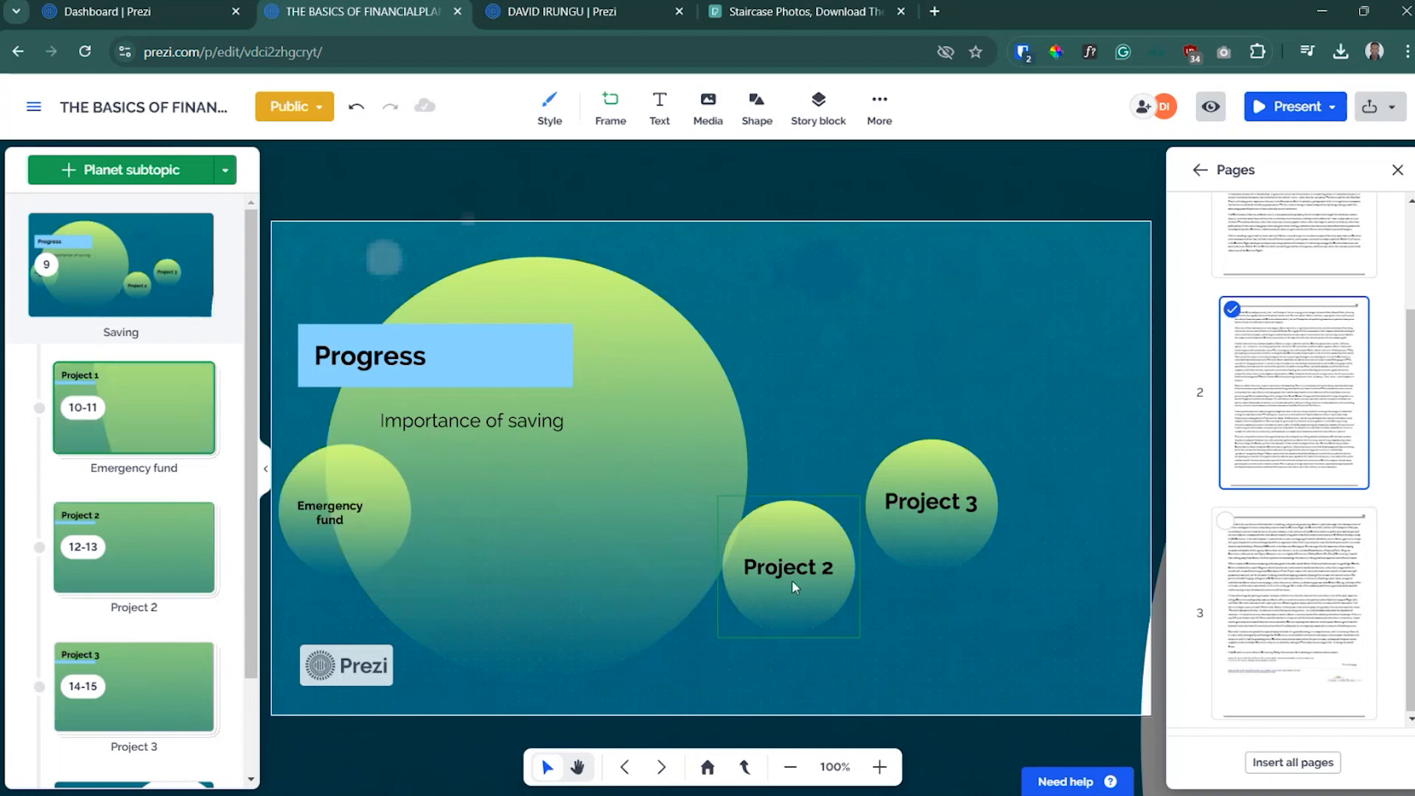
pyautogui.moveTo(792, 581); pyautogui.dragTo(556, 548)
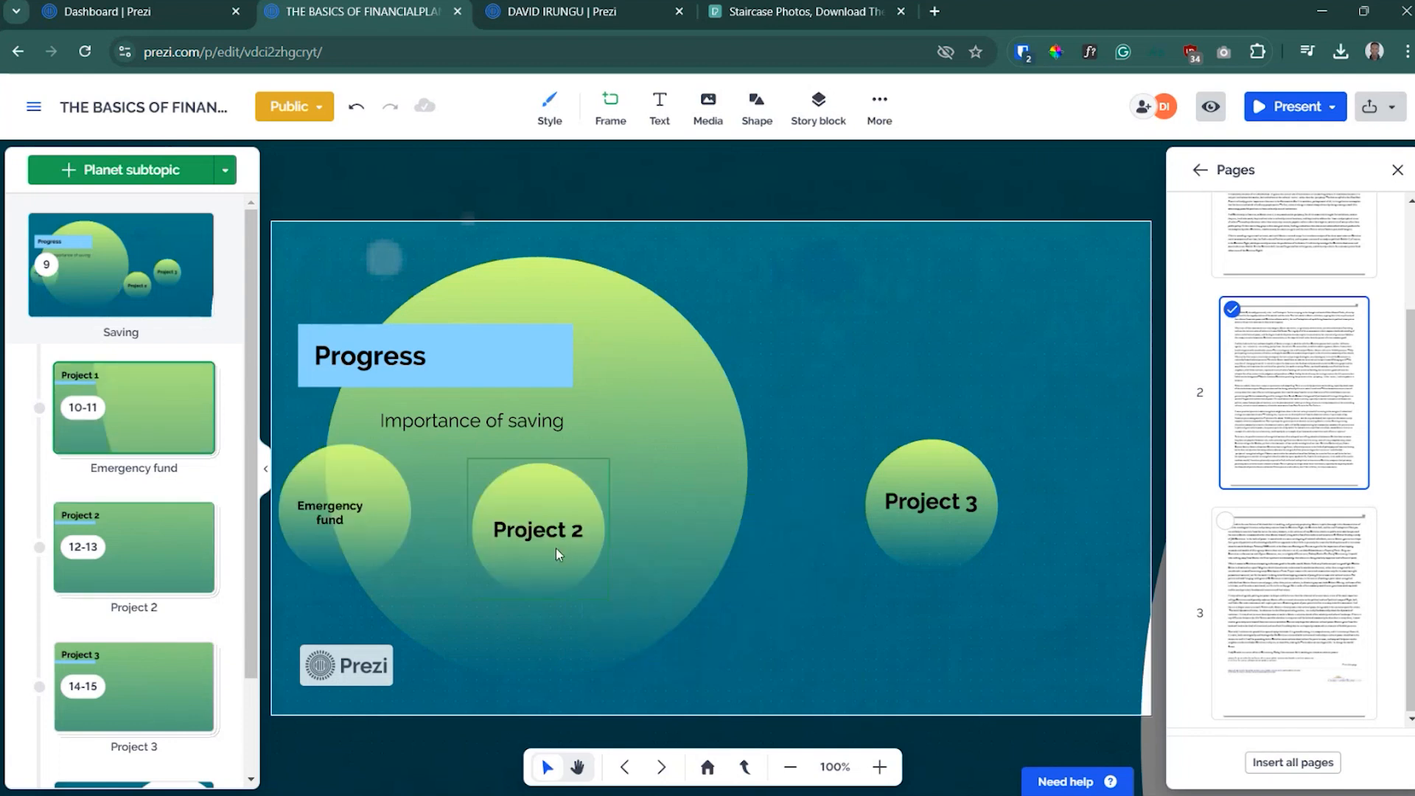
pyautogui.hotkey('alt', 'Tab')
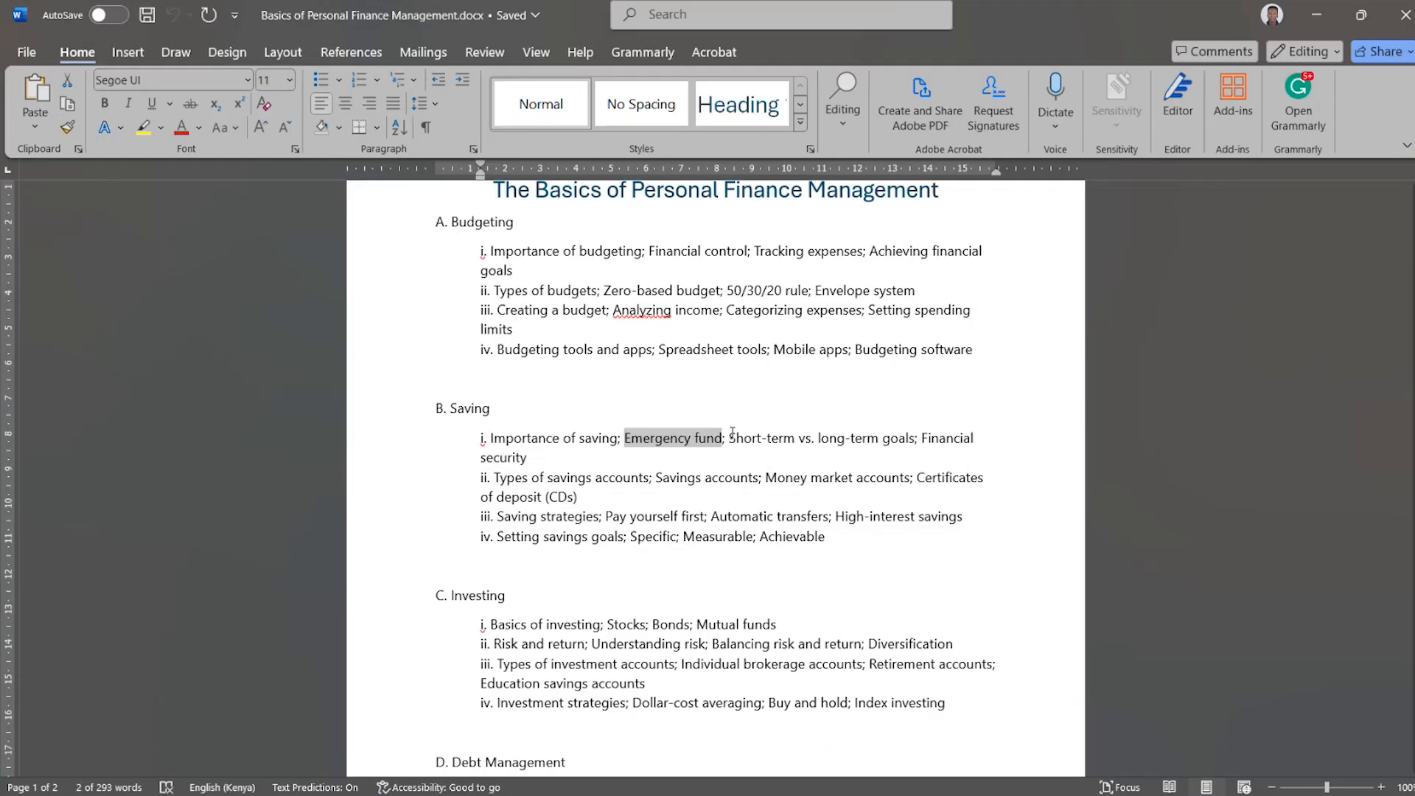
pyautogui.moveTo(732, 433); pyautogui.dragTo(907, 432)
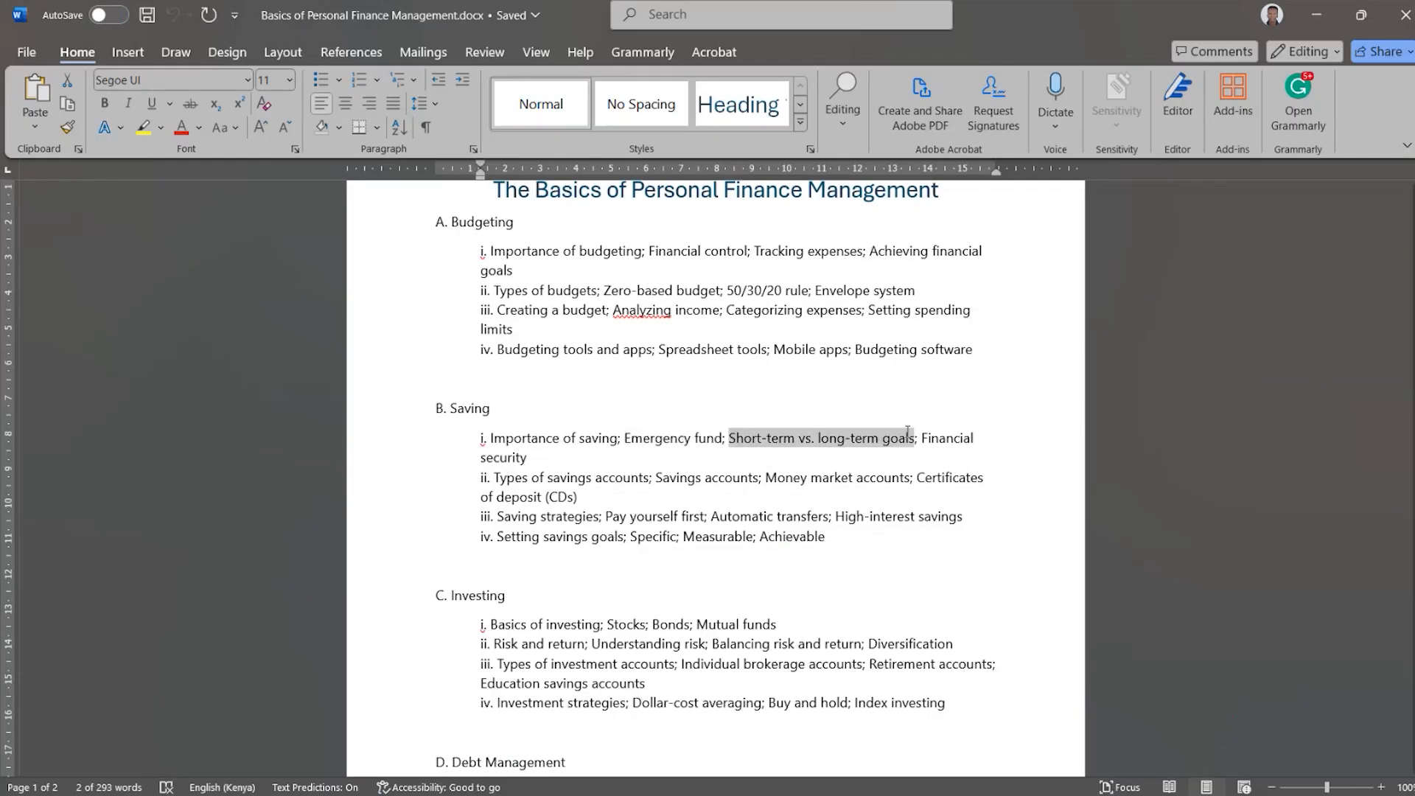
pyautogui.hotkey('alt', 'Tab')
pyautogui.click(583, 529)
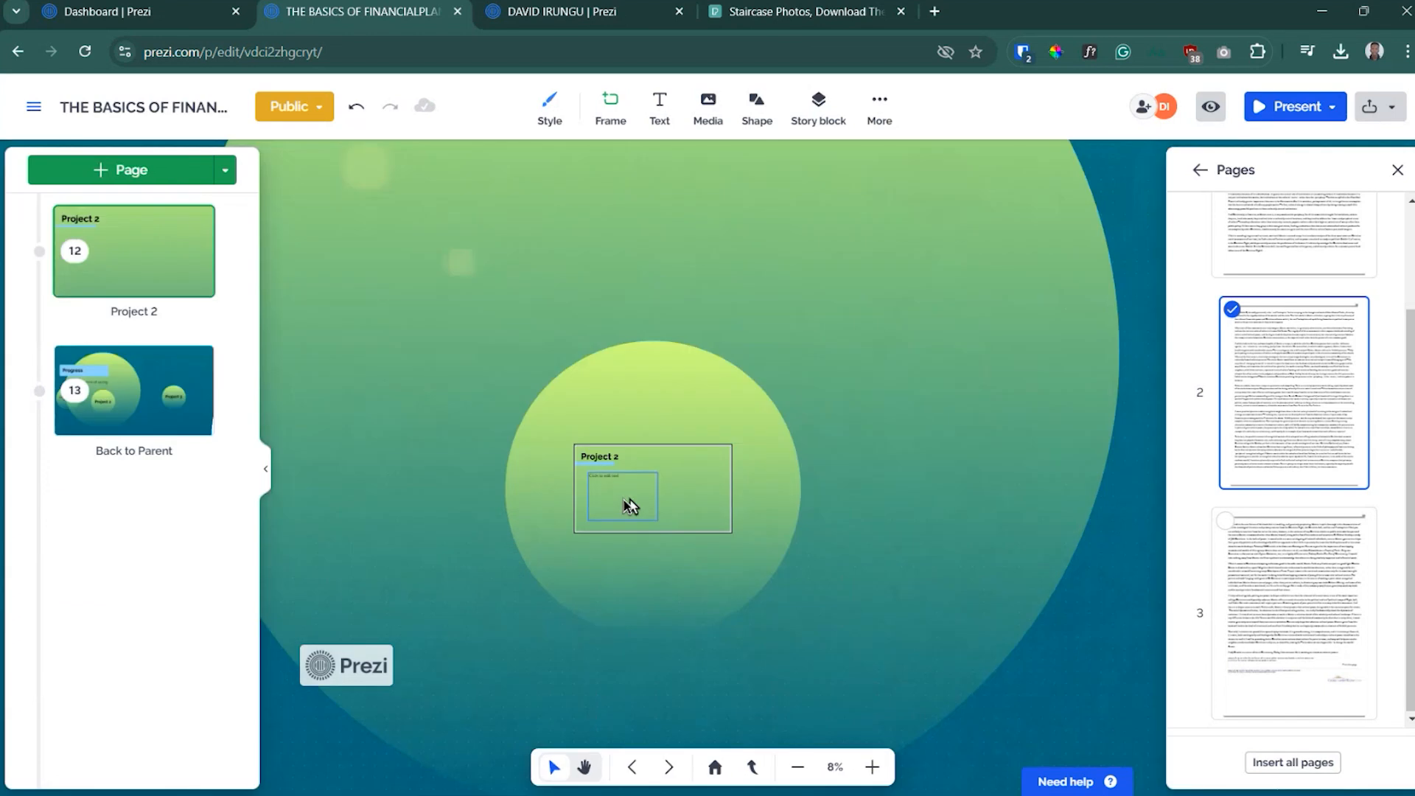
pyautogui.click(630, 506)
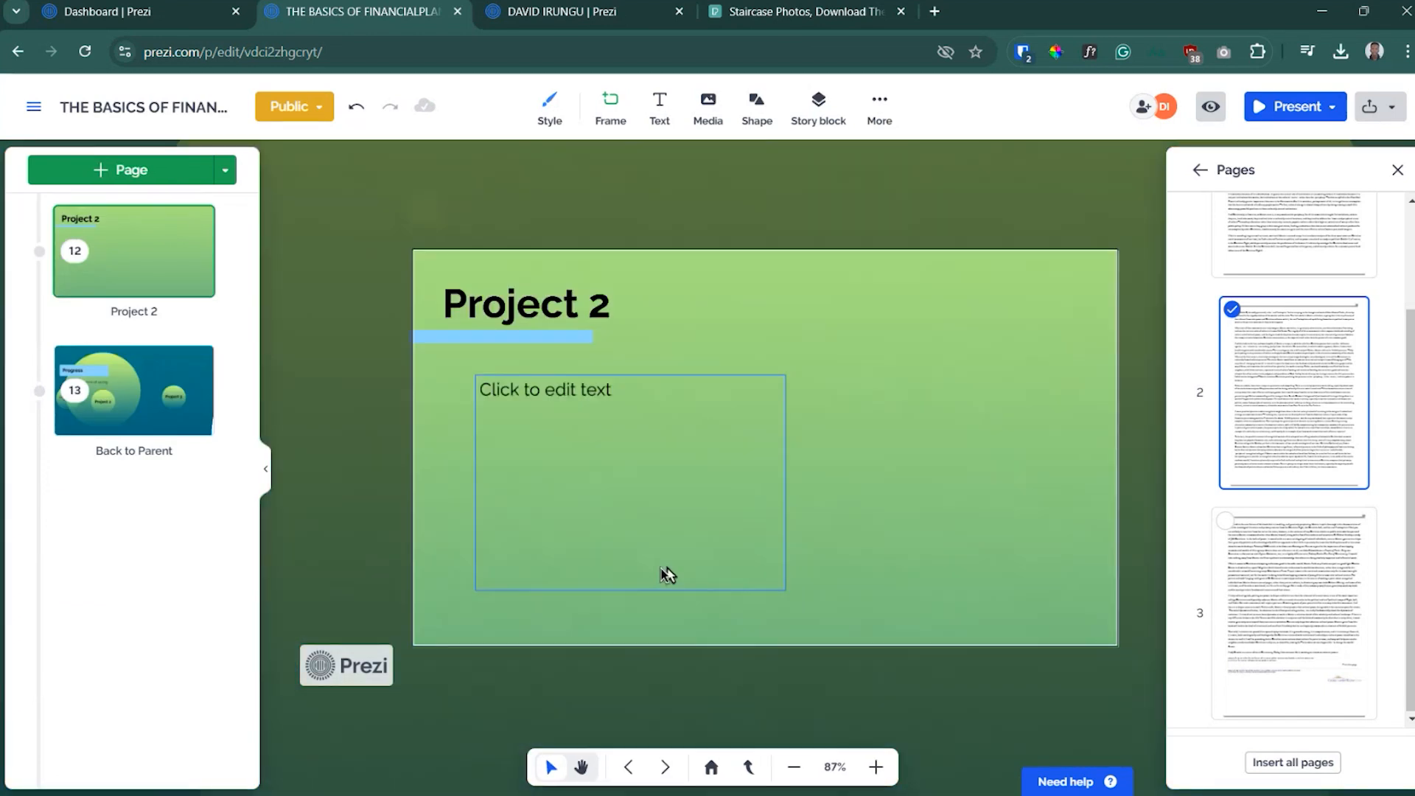
pyautogui.click(749, 768)
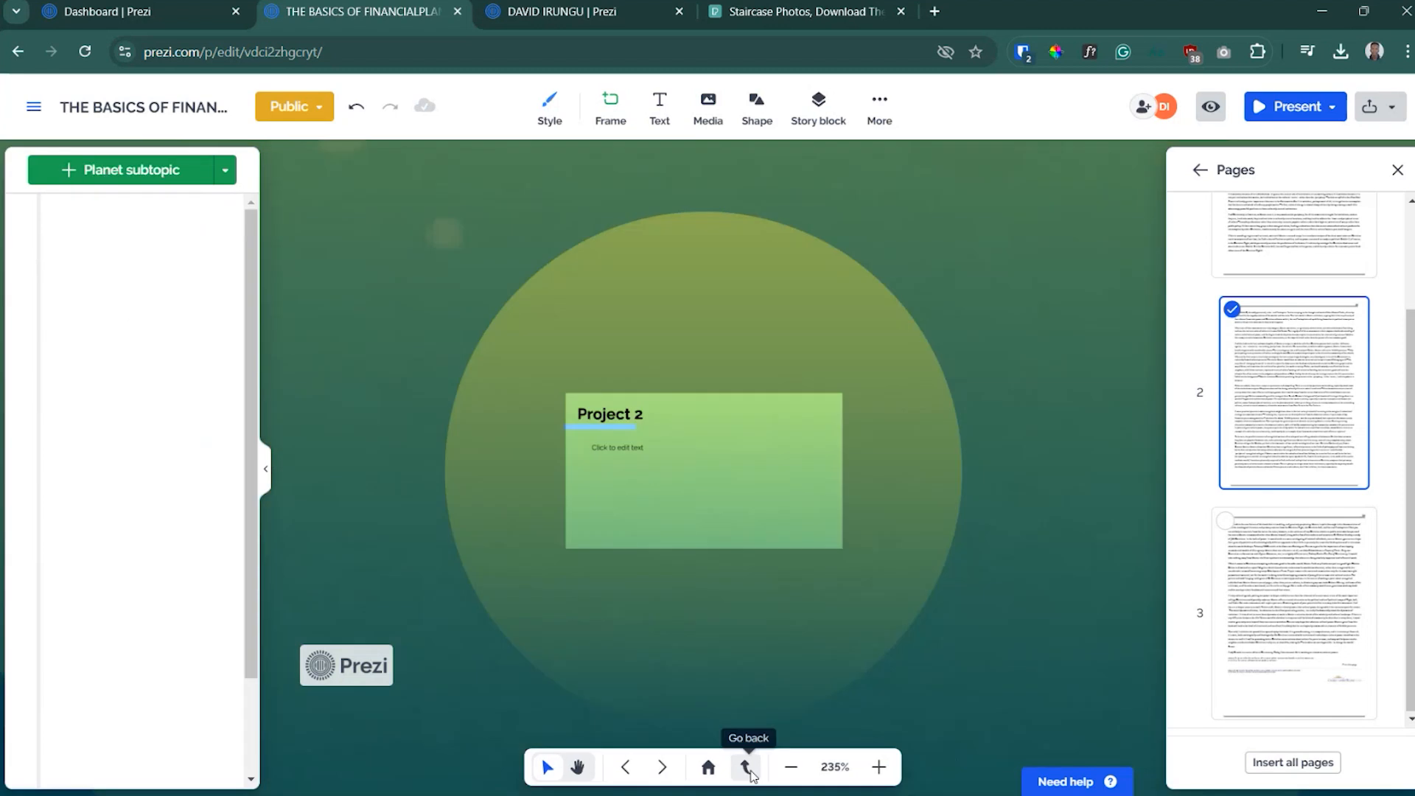
pyautogui.click(749, 769)
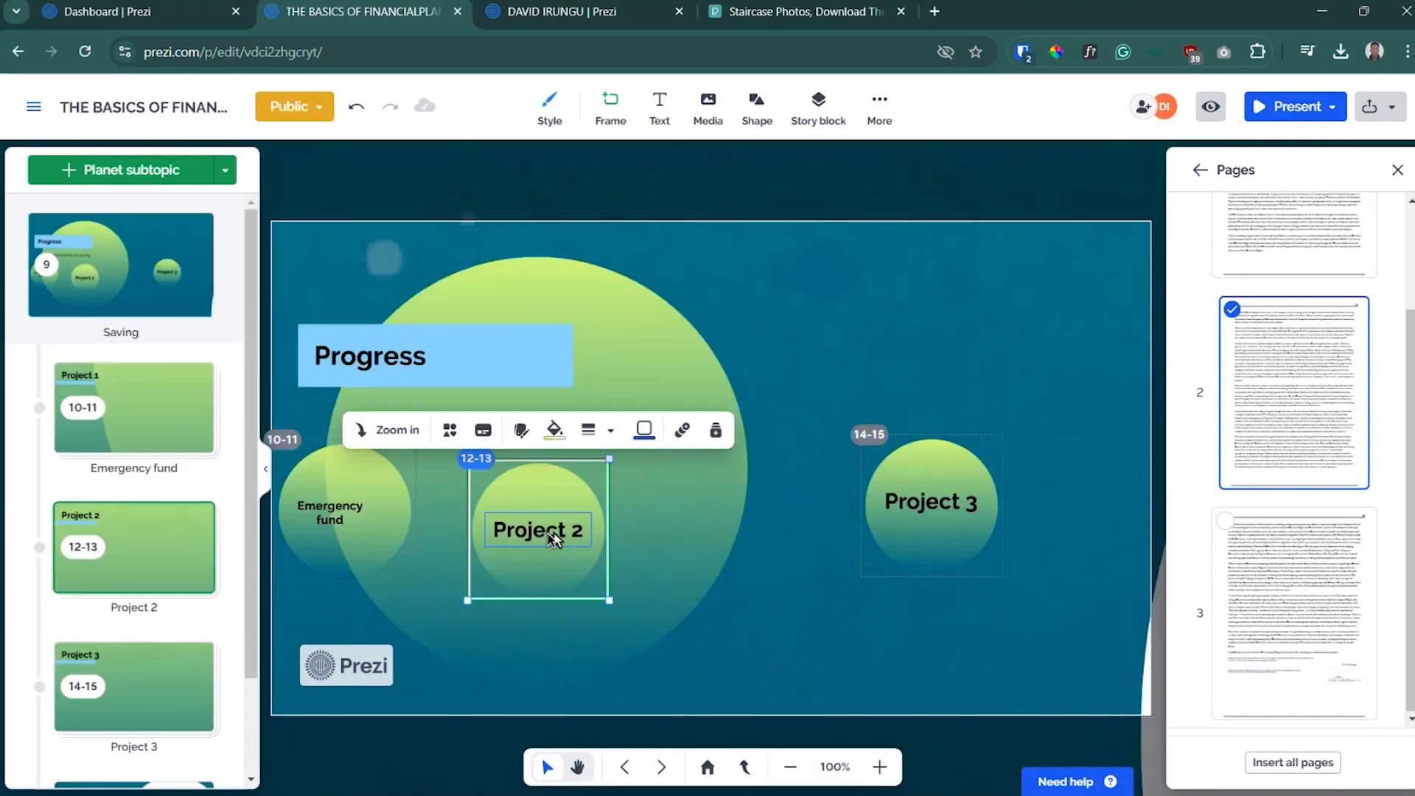
pyautogui.click(552, 537)
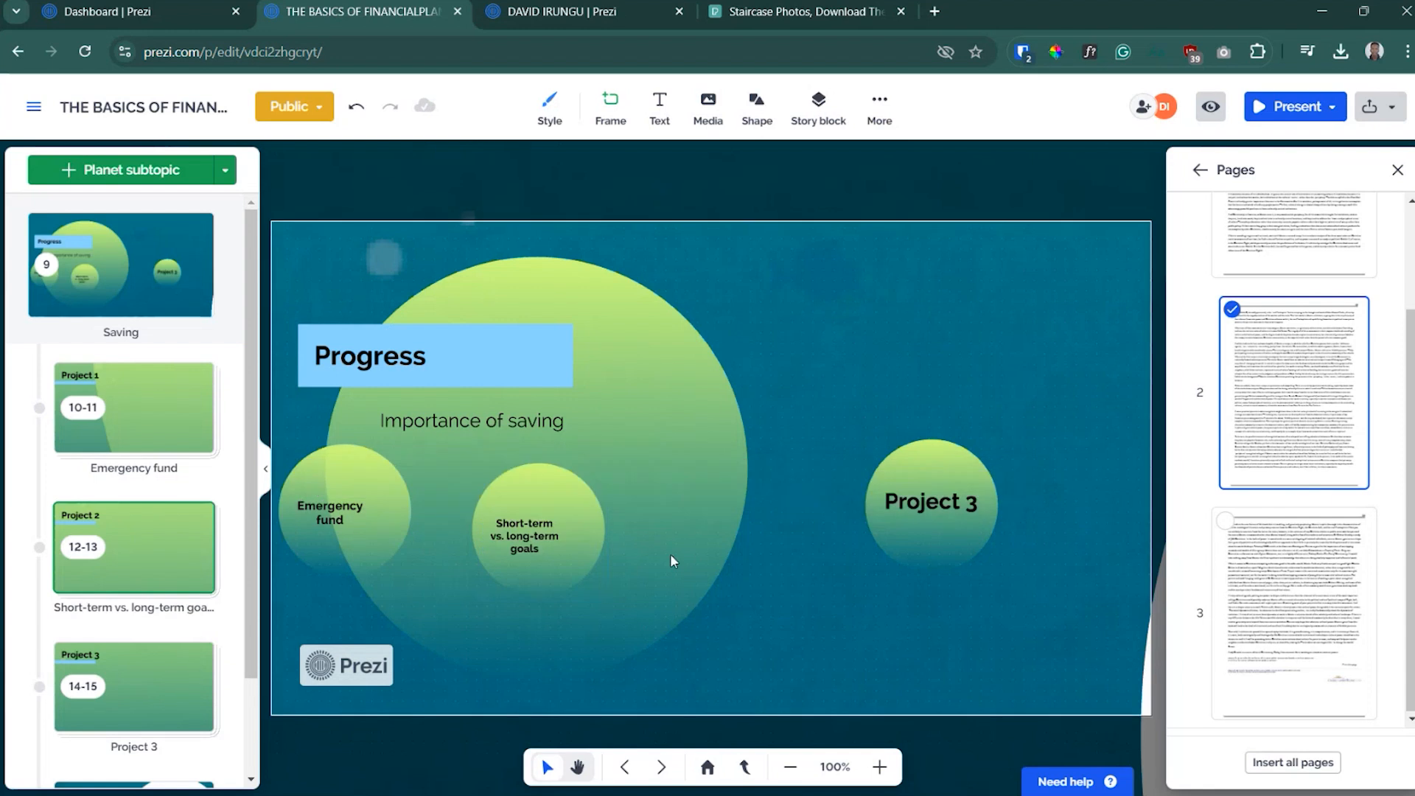
# - Inside the Short-term vs. long-term goals circle, replace the body placeholder with the Word outline's Saving text from "Financial security" through "Achievable"
pyautogui.click(578, 540)
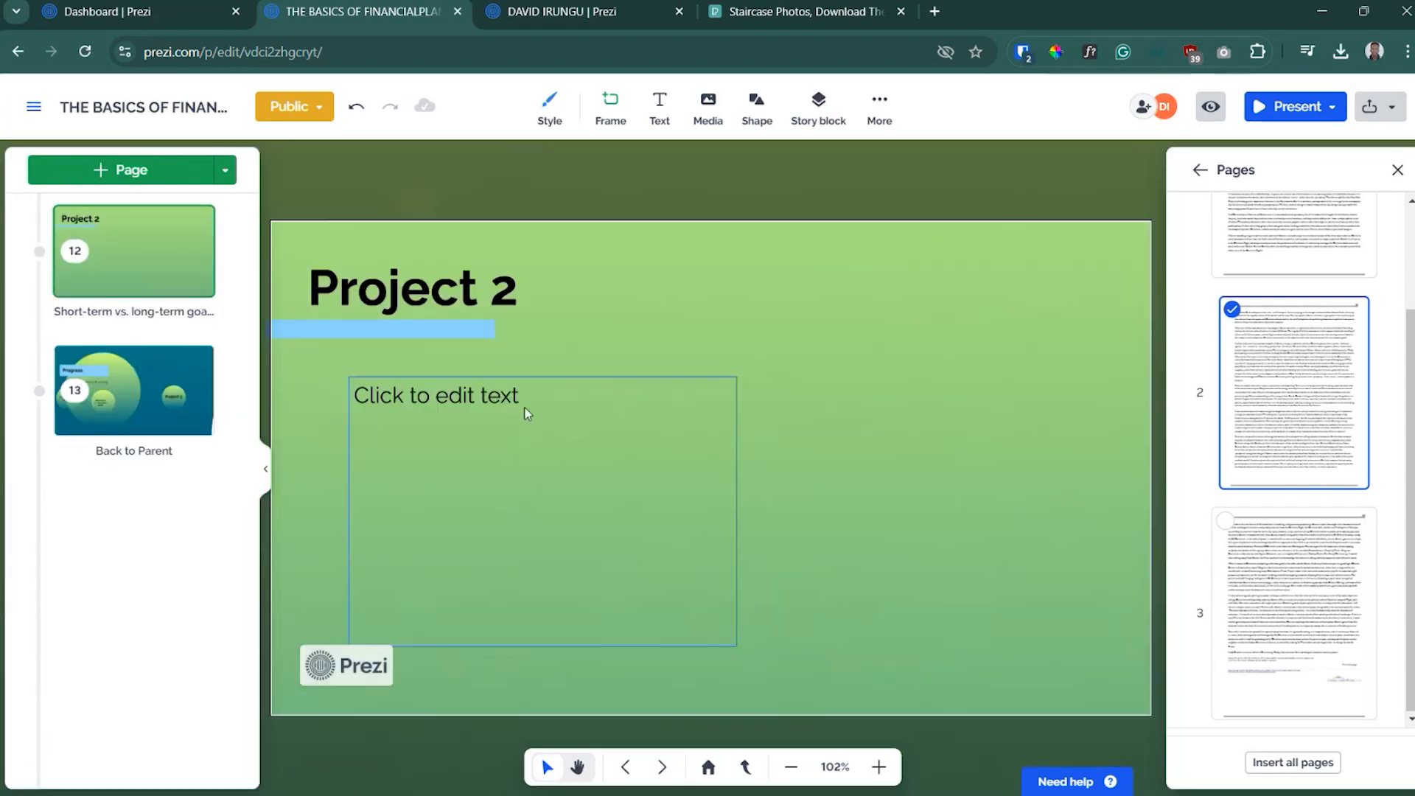
pyautogui.hotkey('alt', 'Tab')
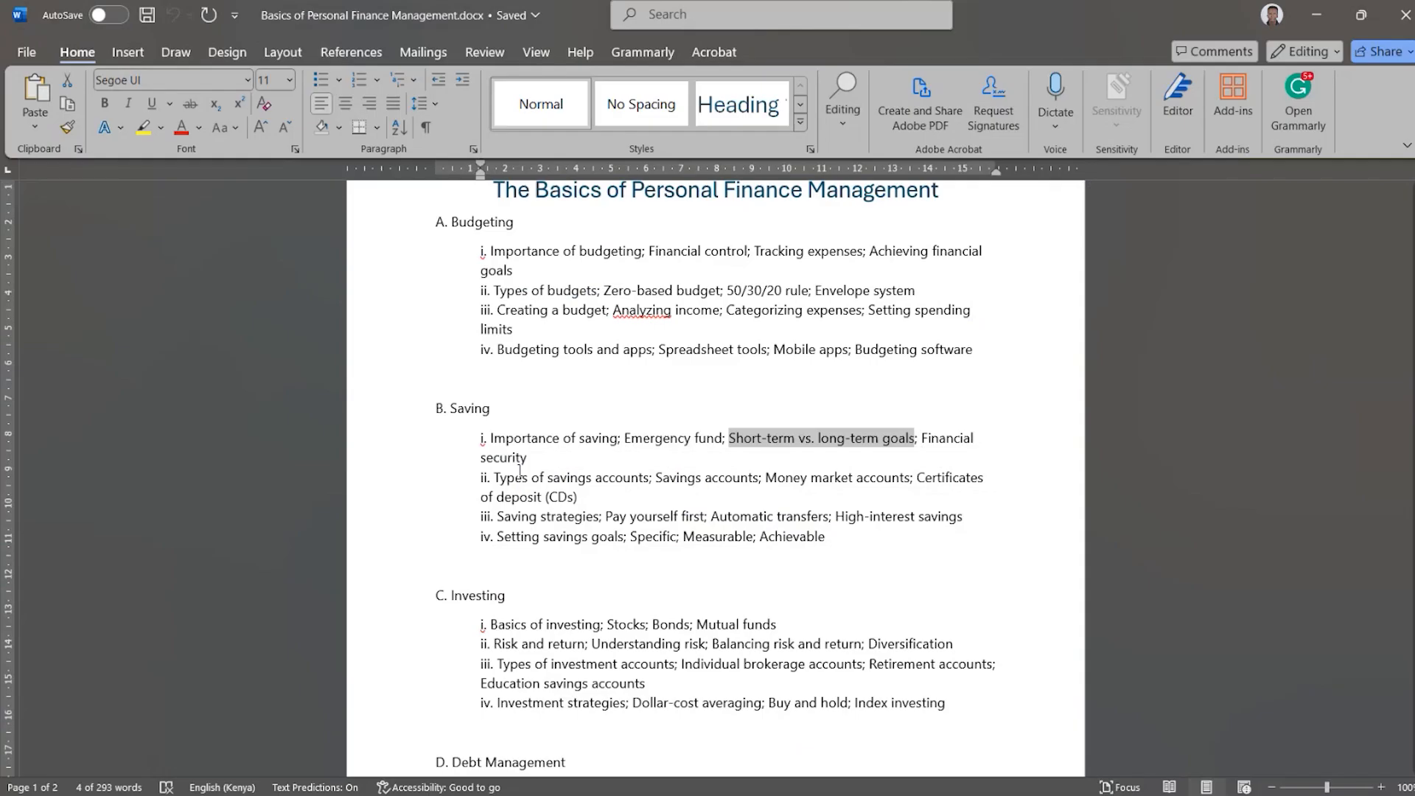
pyautogui.click(830, 438)
pyautogui.moveTo(922, 440); pyautogui.dragTo(854, 519)
pyautogui.hotkey('ctrl', 'c')
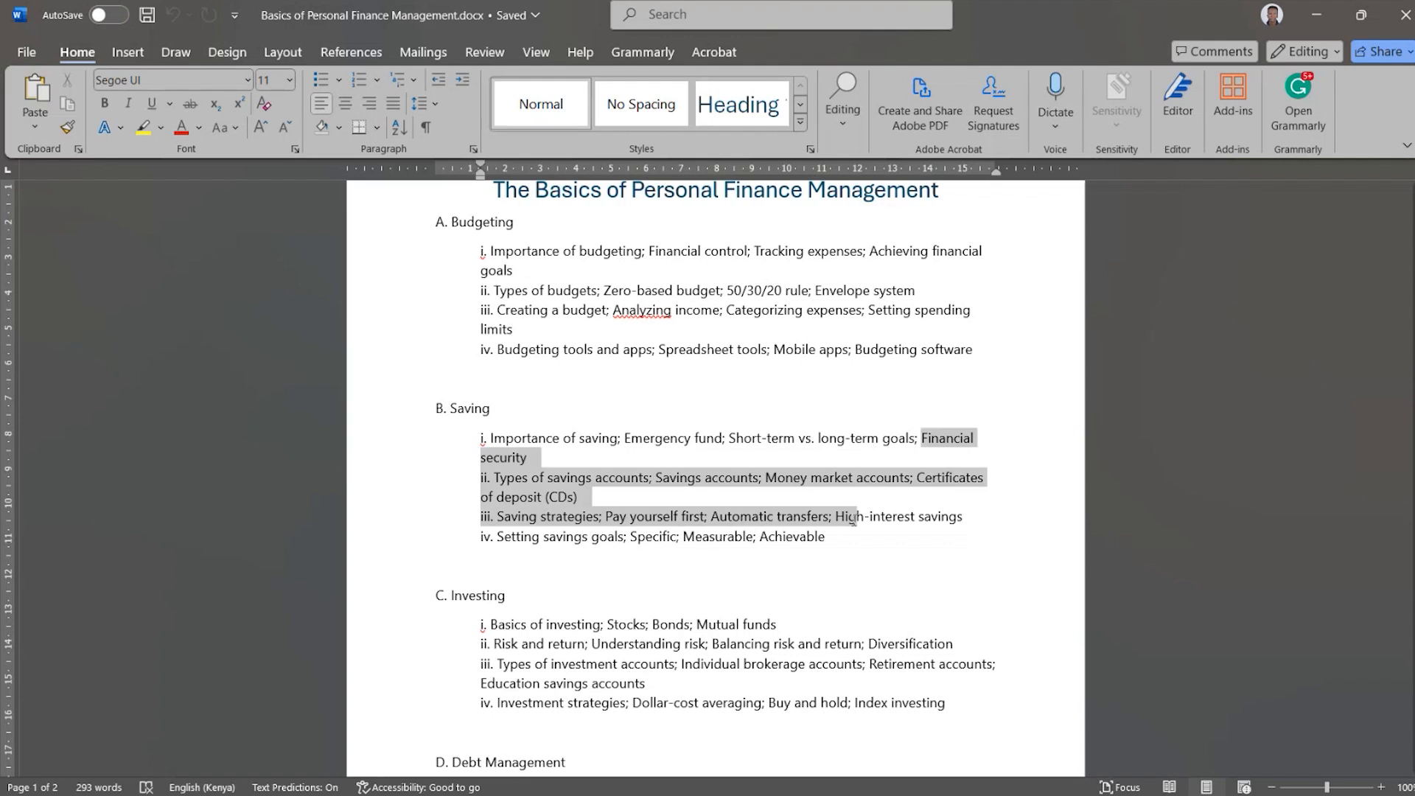
pyautogui.hotkey('alt', 'Tab')
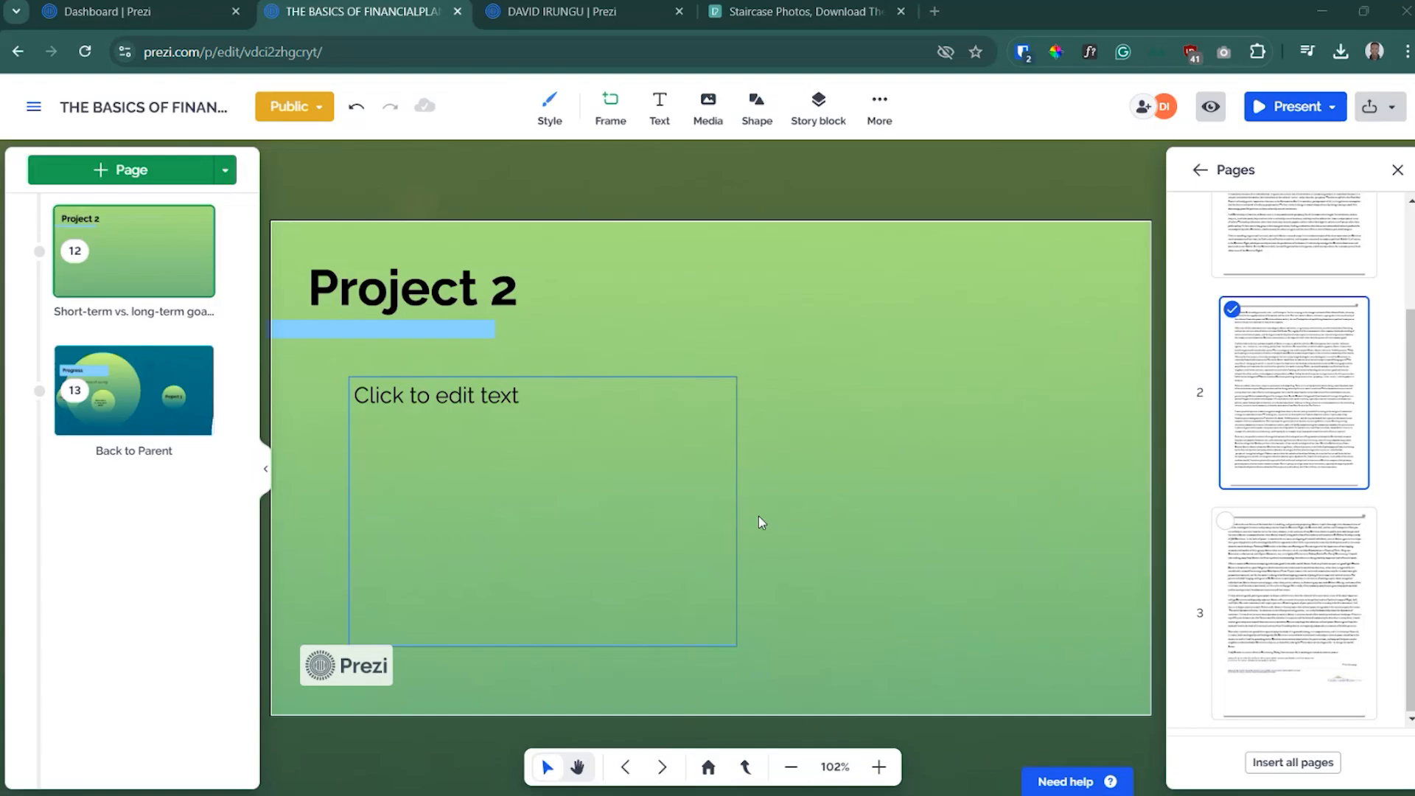
pyautogui.click(457, 415)
pyautogui.hotkey('ctrl', 'v')
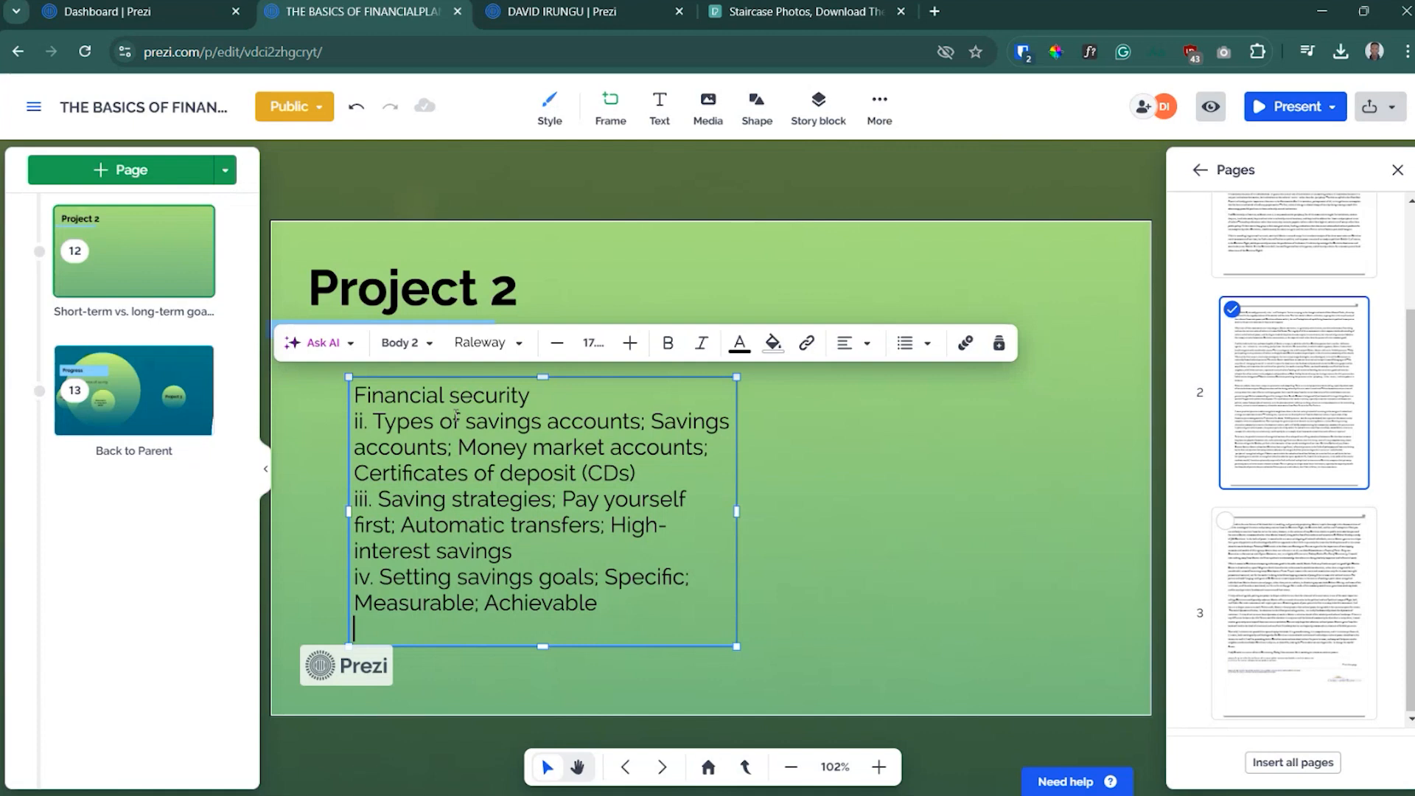
# - Replace the "Project 2" page heading with "Short Tem vs Long Term Goals" and return to the Saving overview
pyautogui.click(437, 302)
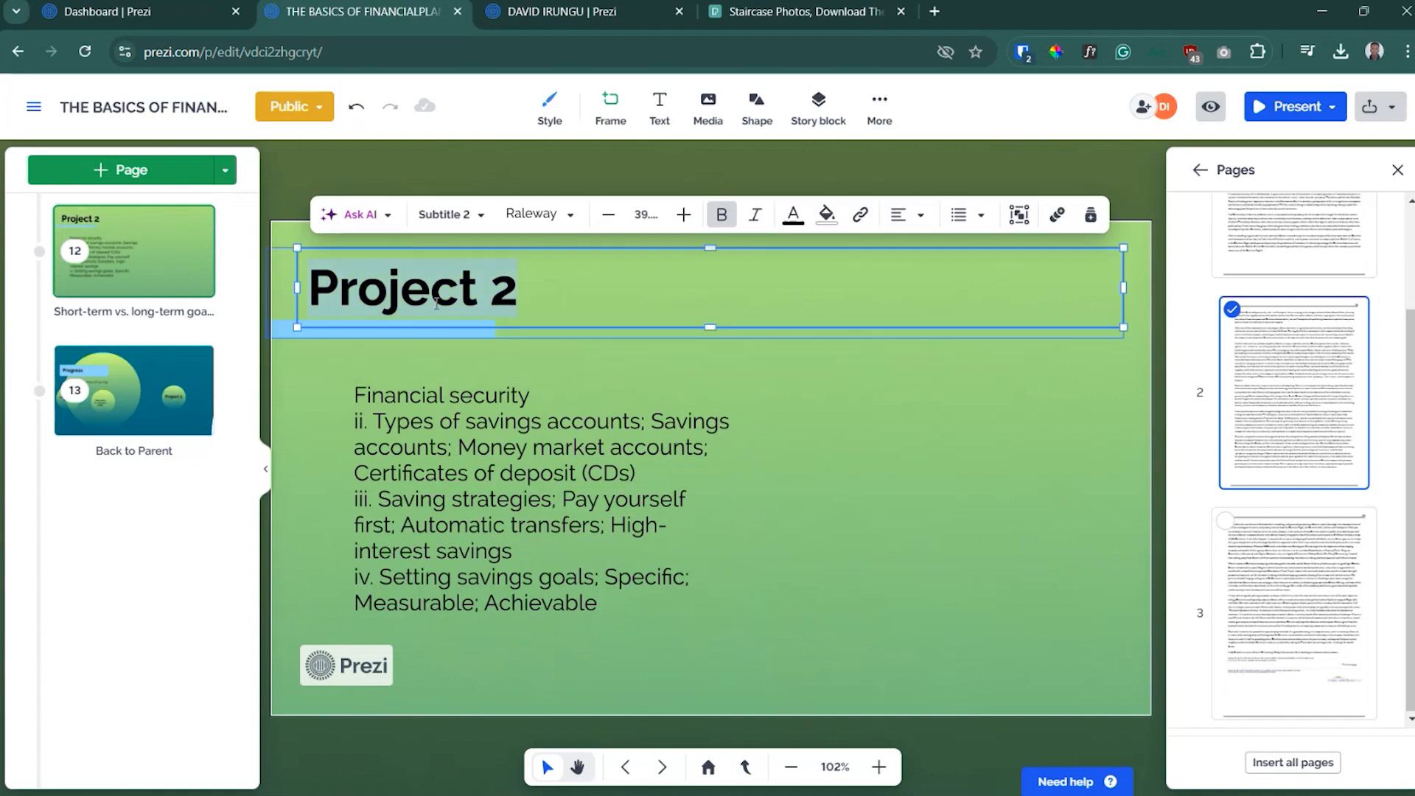
pyautogui.write('Short')
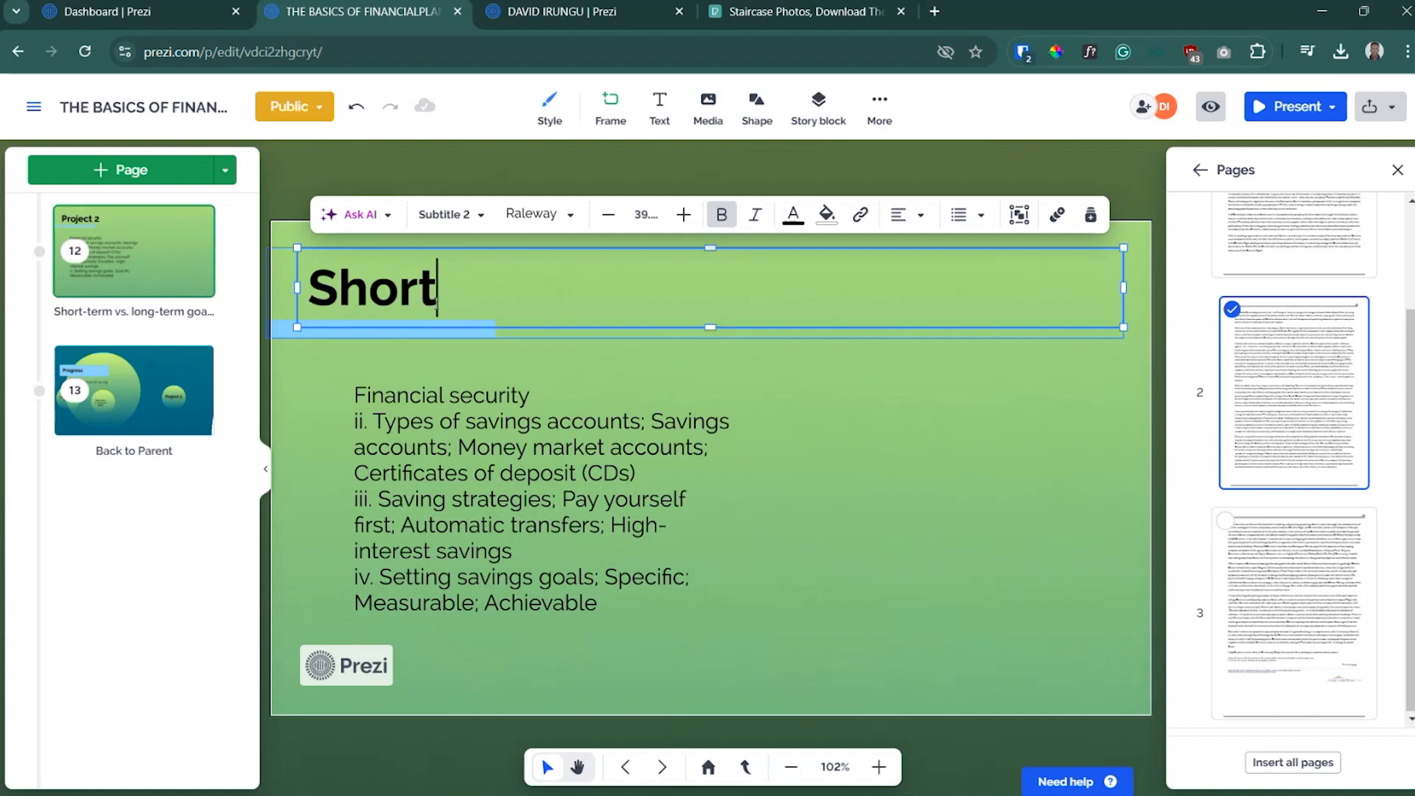
pyautogui.write(' Tem vs L')
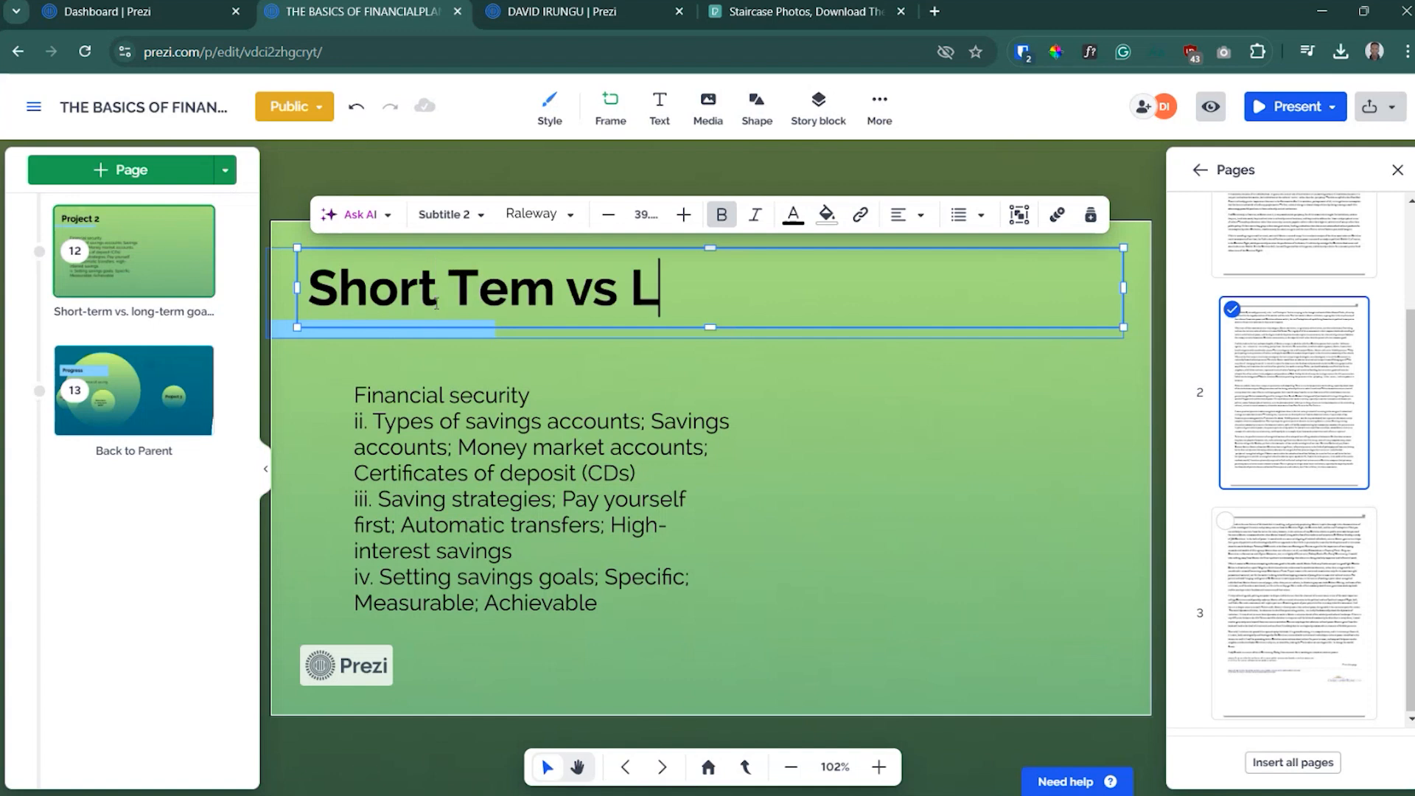
pyautogui.write('ong Term Goals')
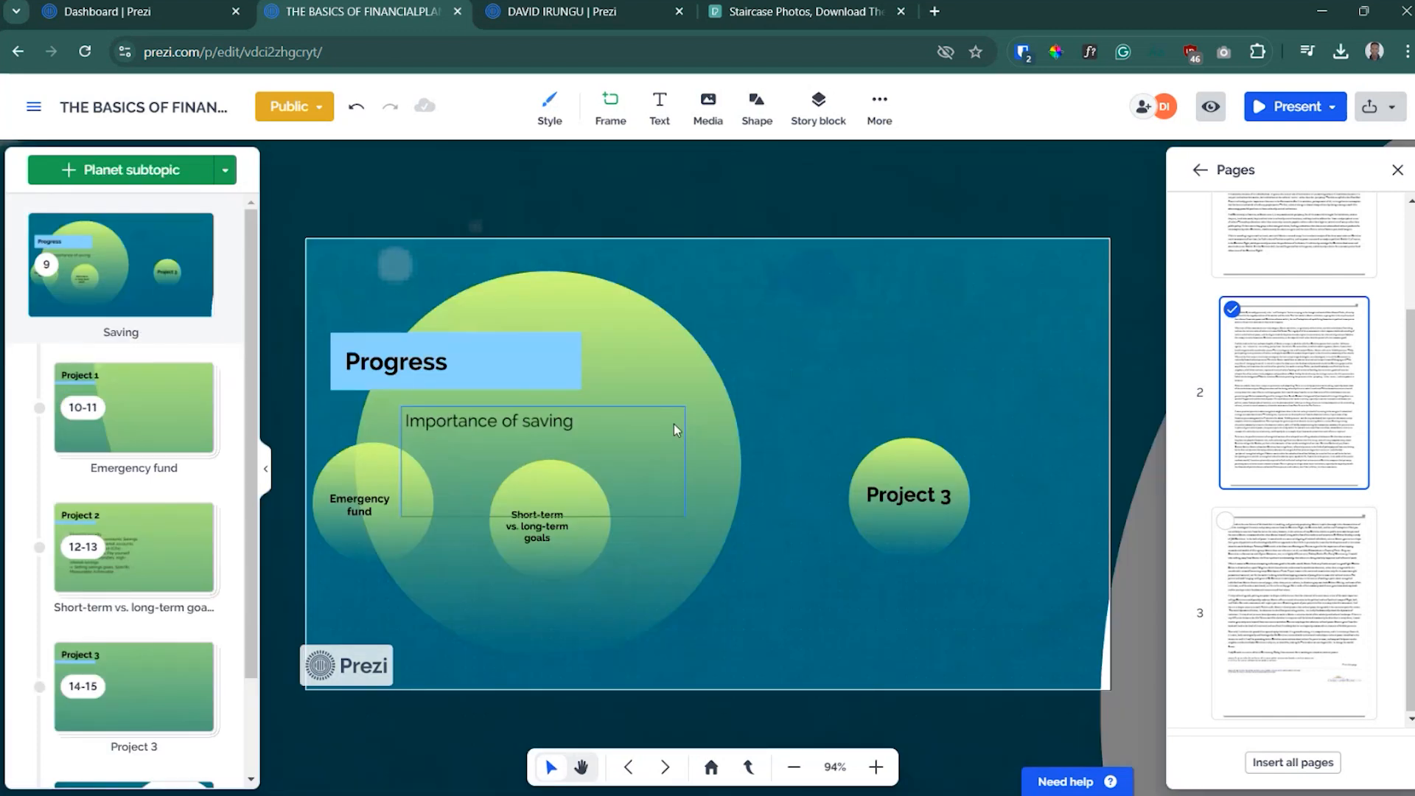
# - Delete the Project 3 circle and rearrange the two remaining circles along the lower part of the large circle
pyautogui.scroll(-2, 674, 424)
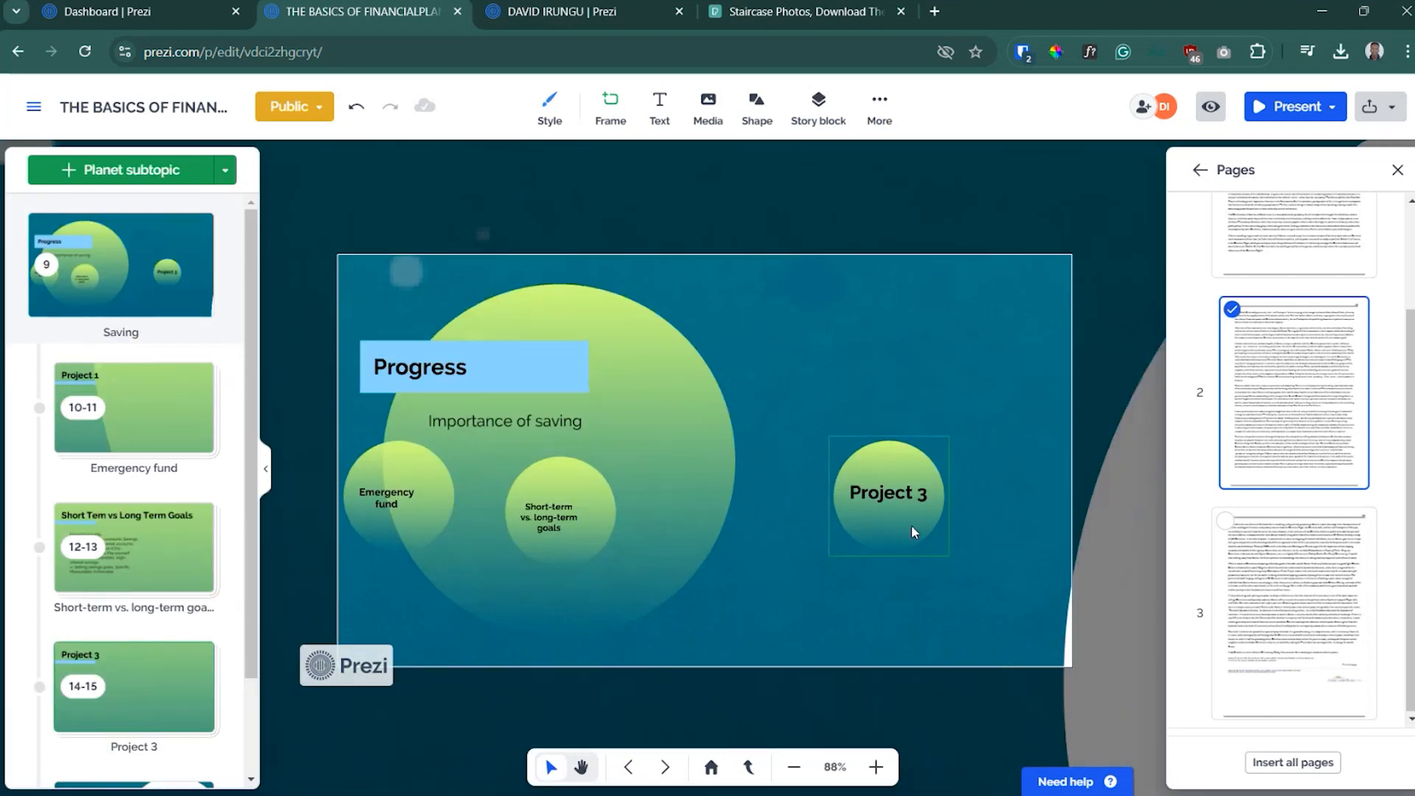
pyautogui.click(861, 466)
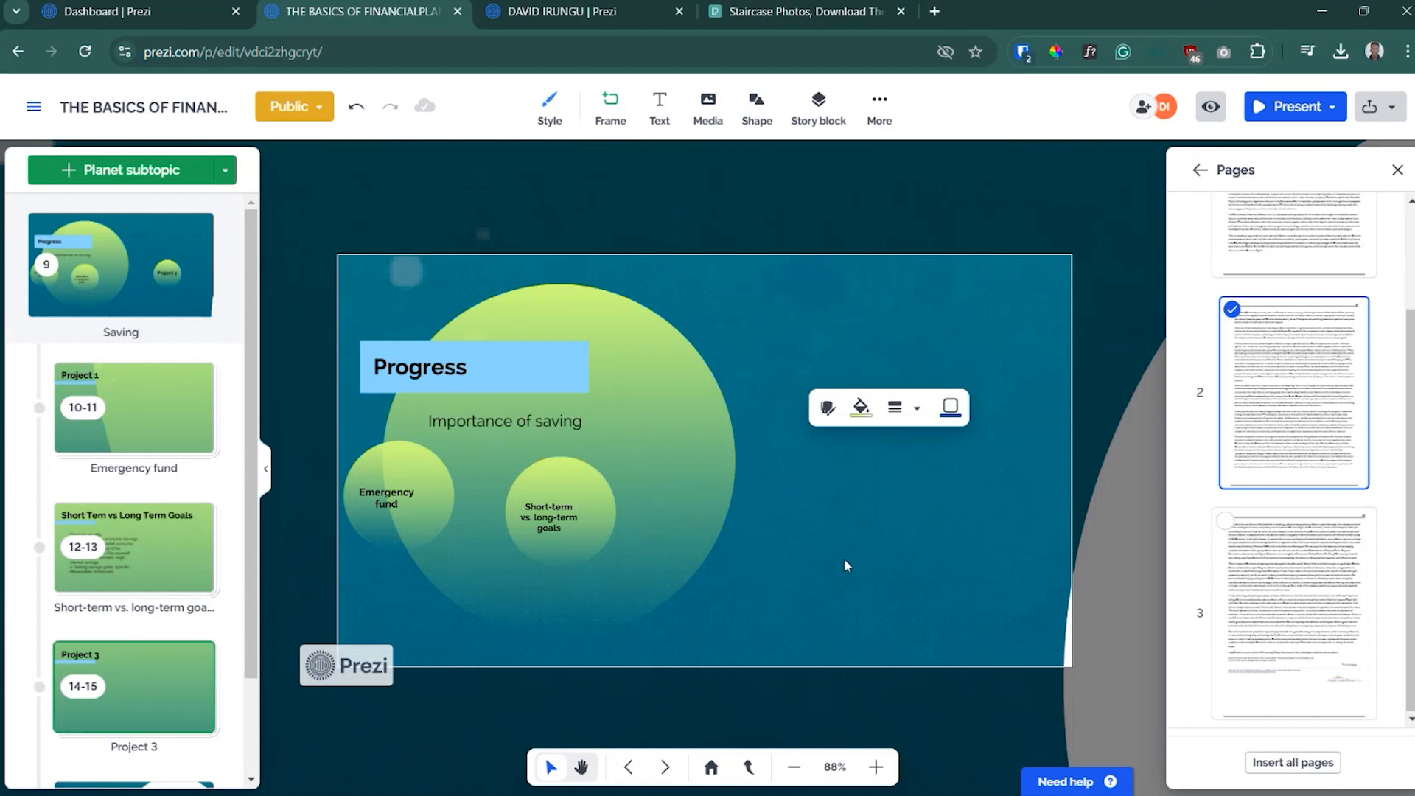
pyautogui.press('Delete')
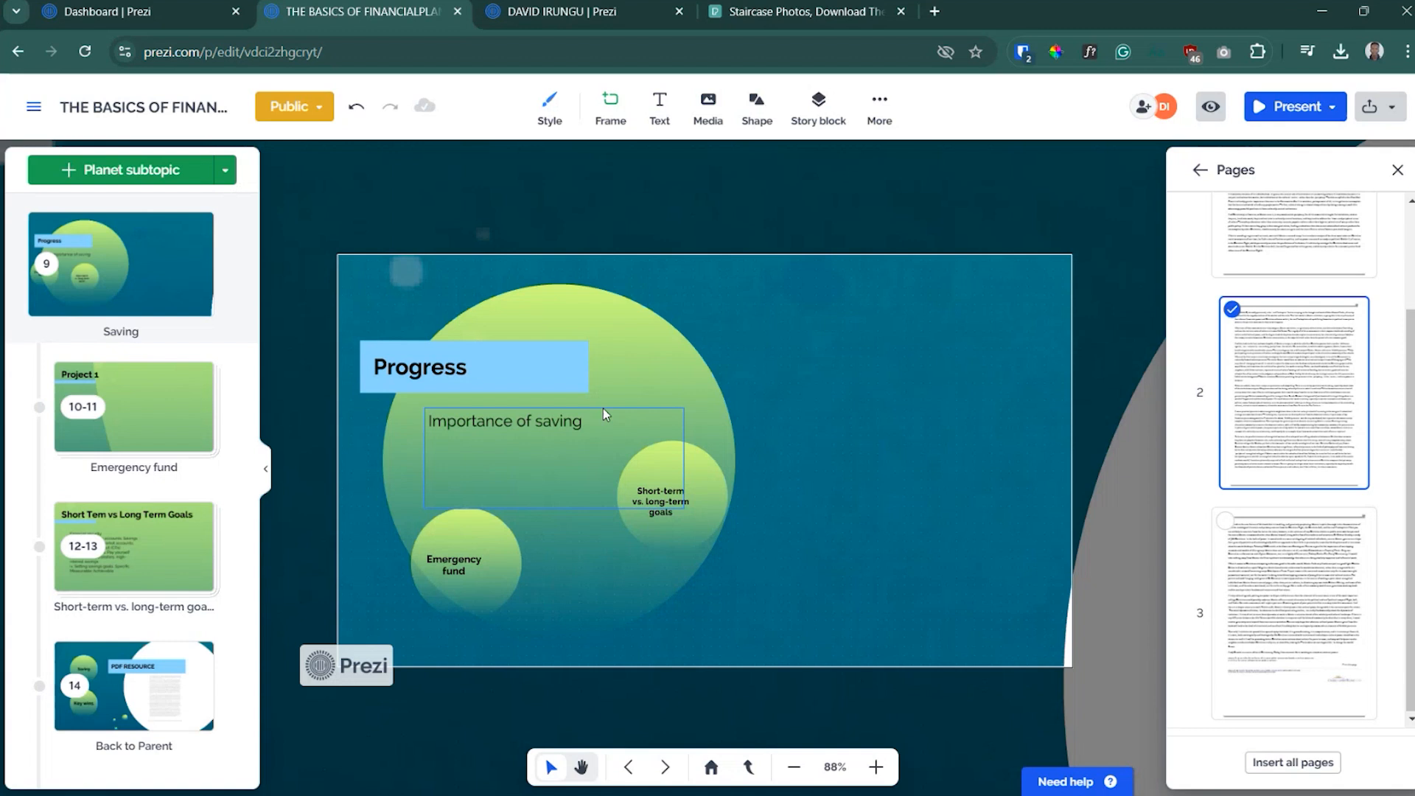
# - Change the Short-term vs. long-term goals circle's fill to a solid fill in the orange scheme color
pyautogui.click(698, 424)
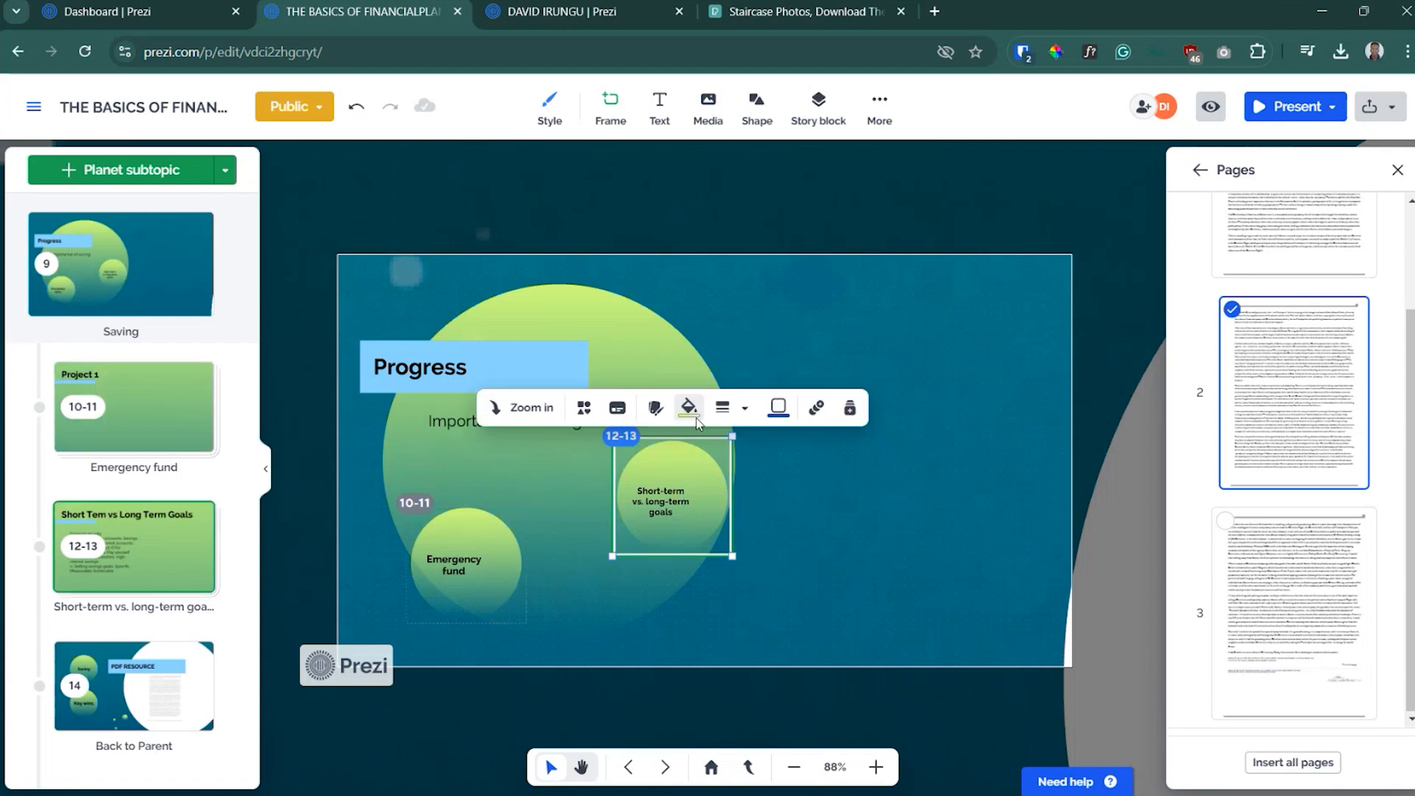
pyautogui.click(689, 407)
pyautogui.click(741, 397)
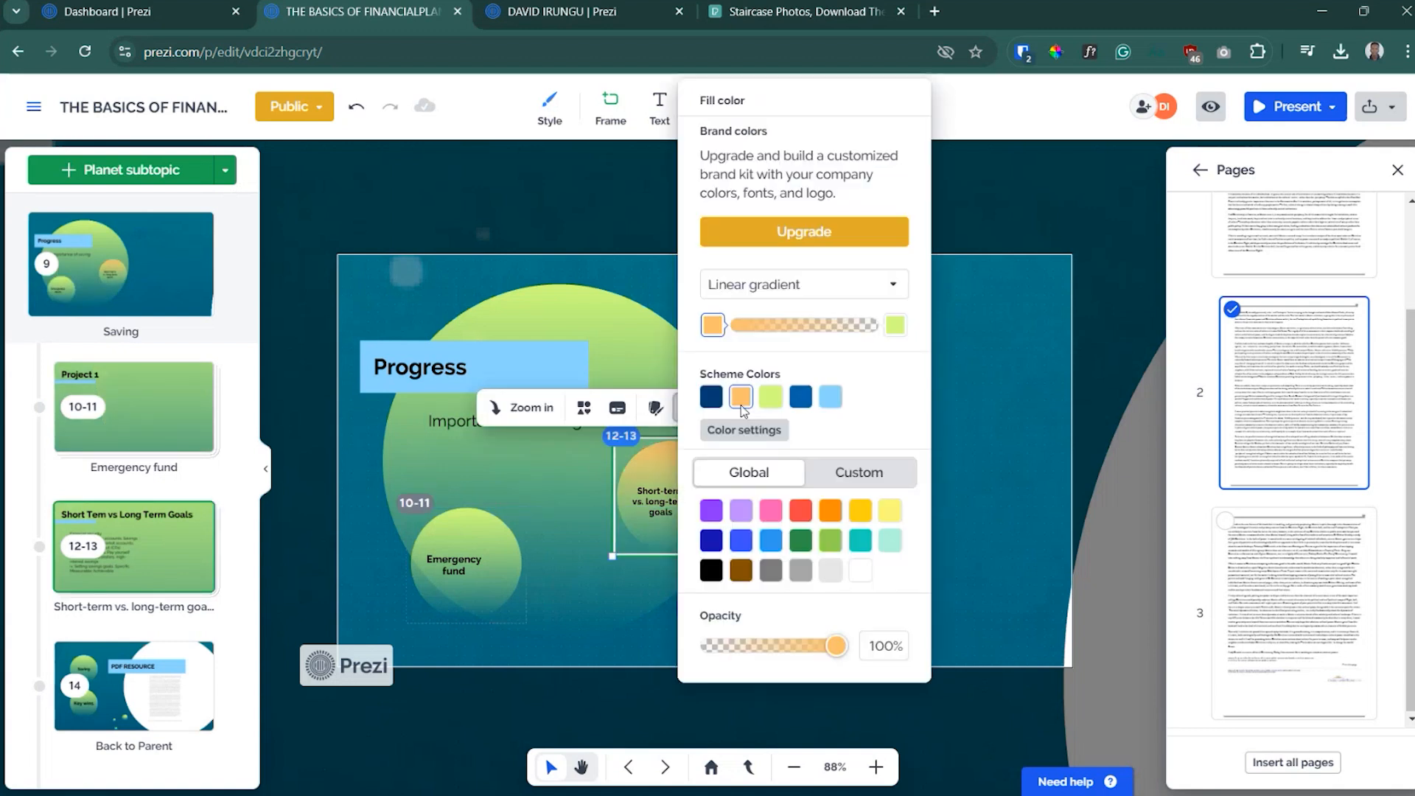
pyautogui.click(771, 304)
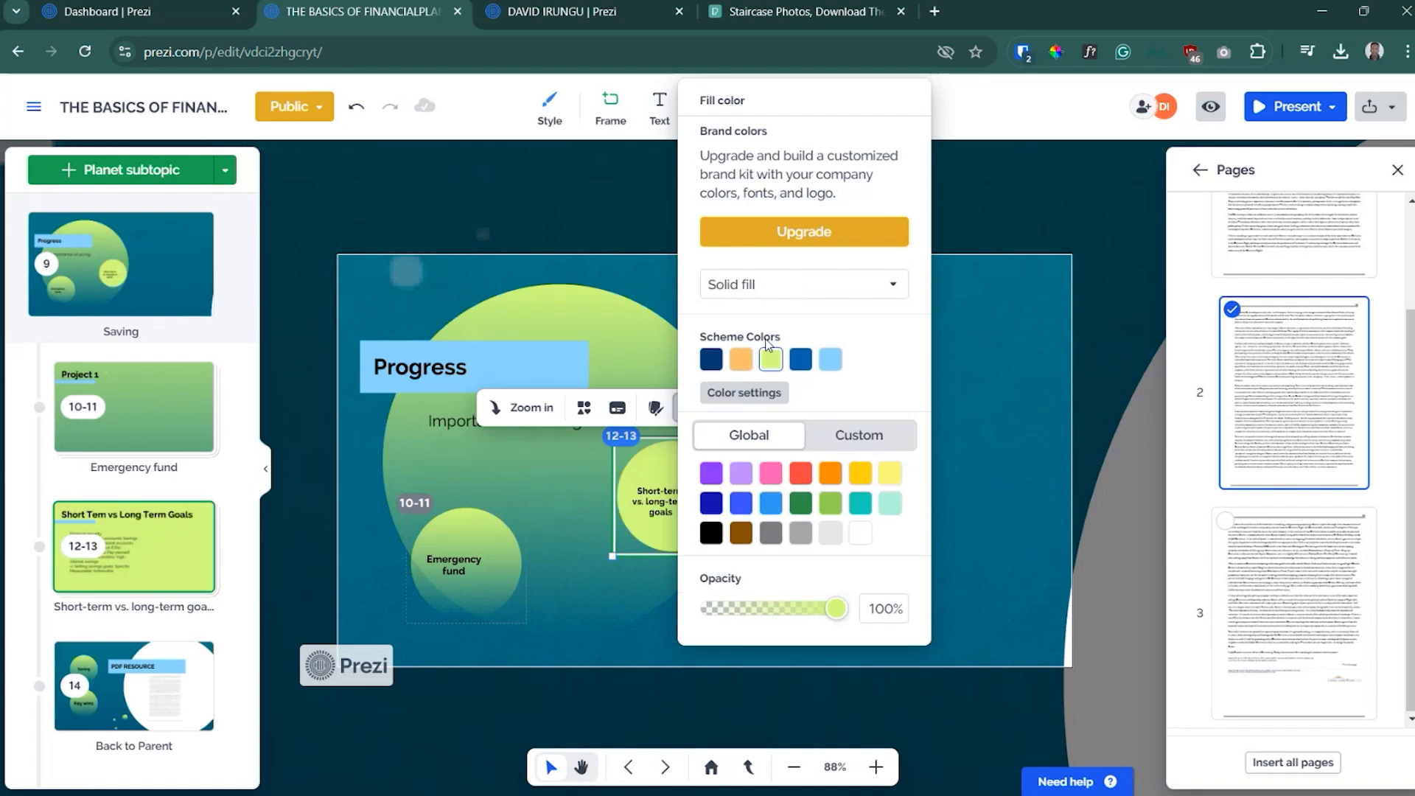
pyautogui.click(741, 359)
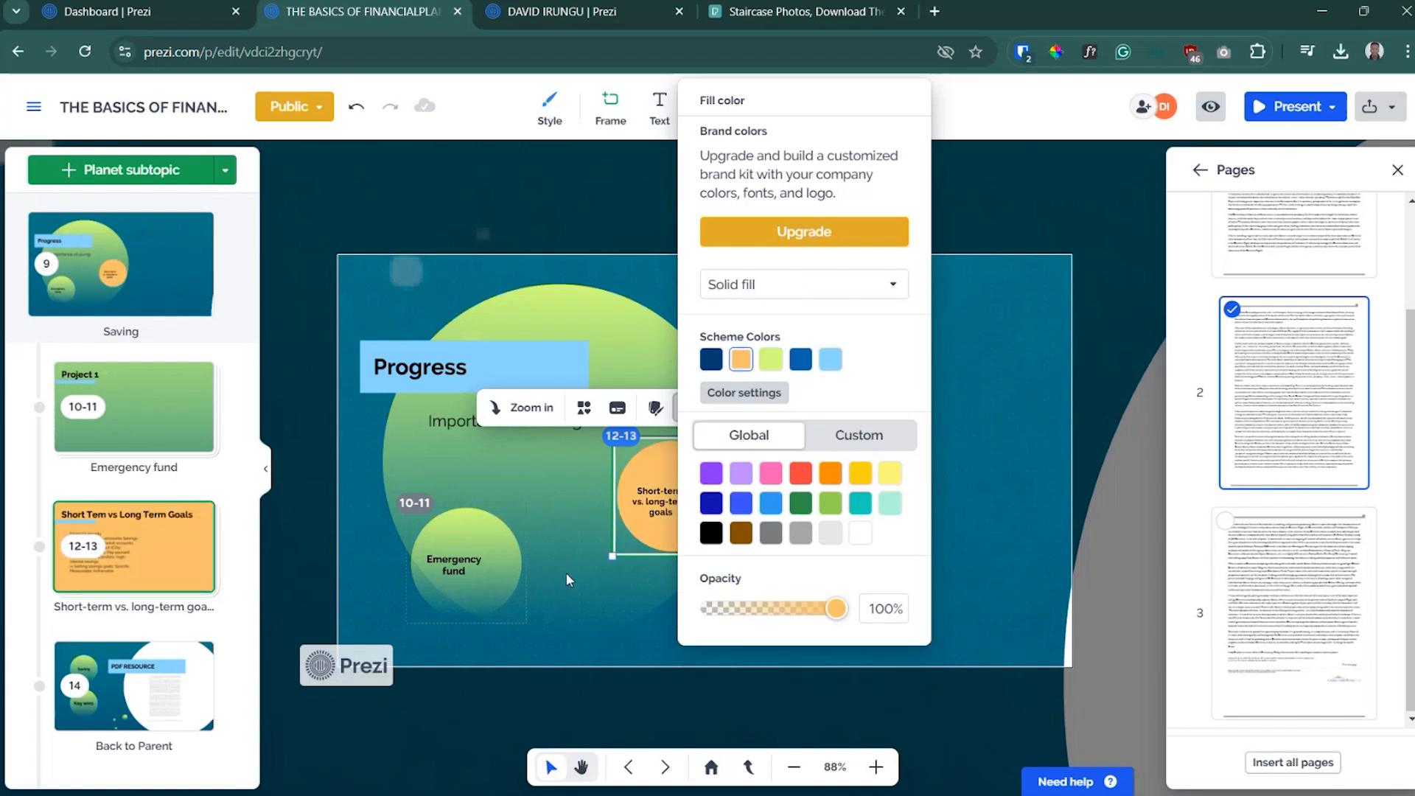
pyautogui.click(503, 558)
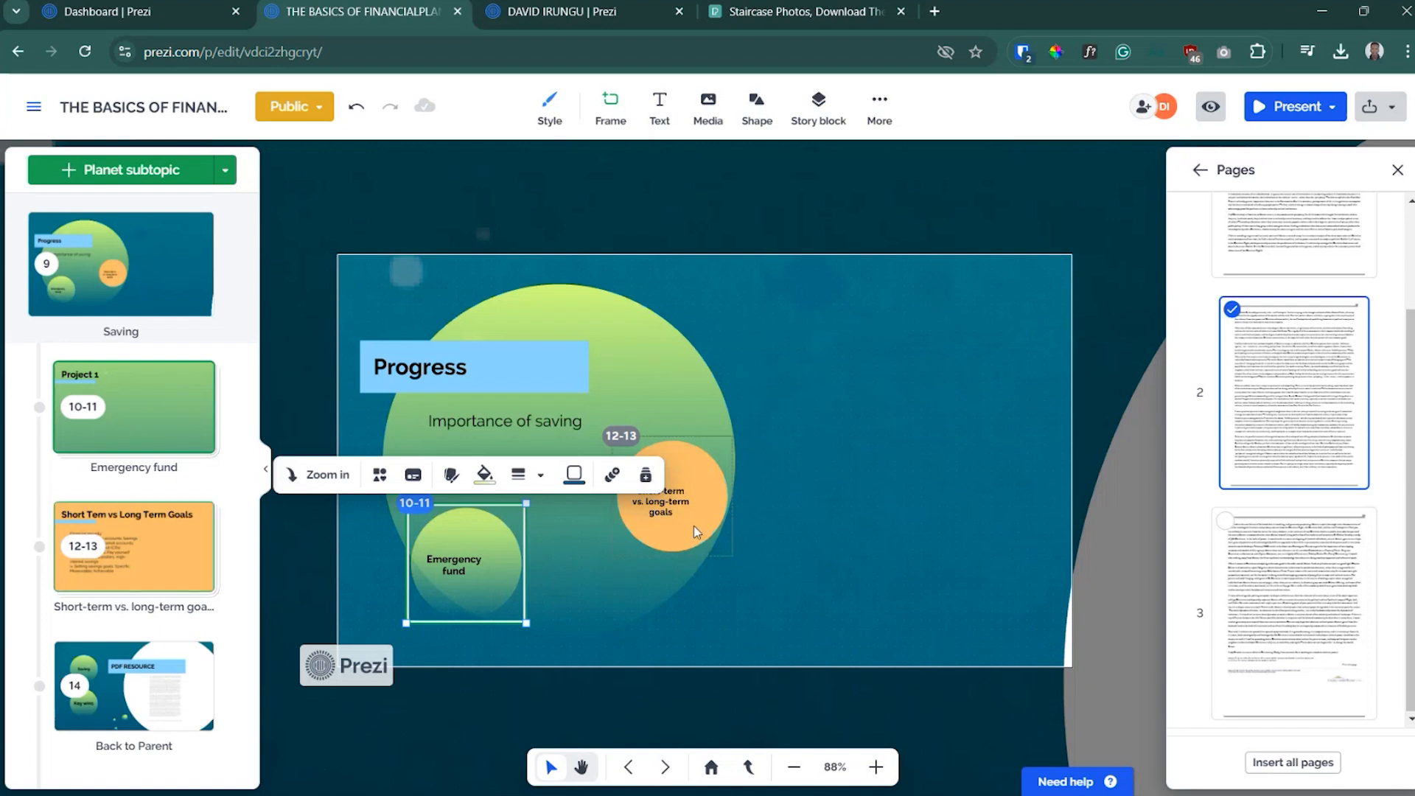
# - Add a body text box to the right of the "Progress" heading reading "Saving is important for your future"
pyautogui.click(661, 110)
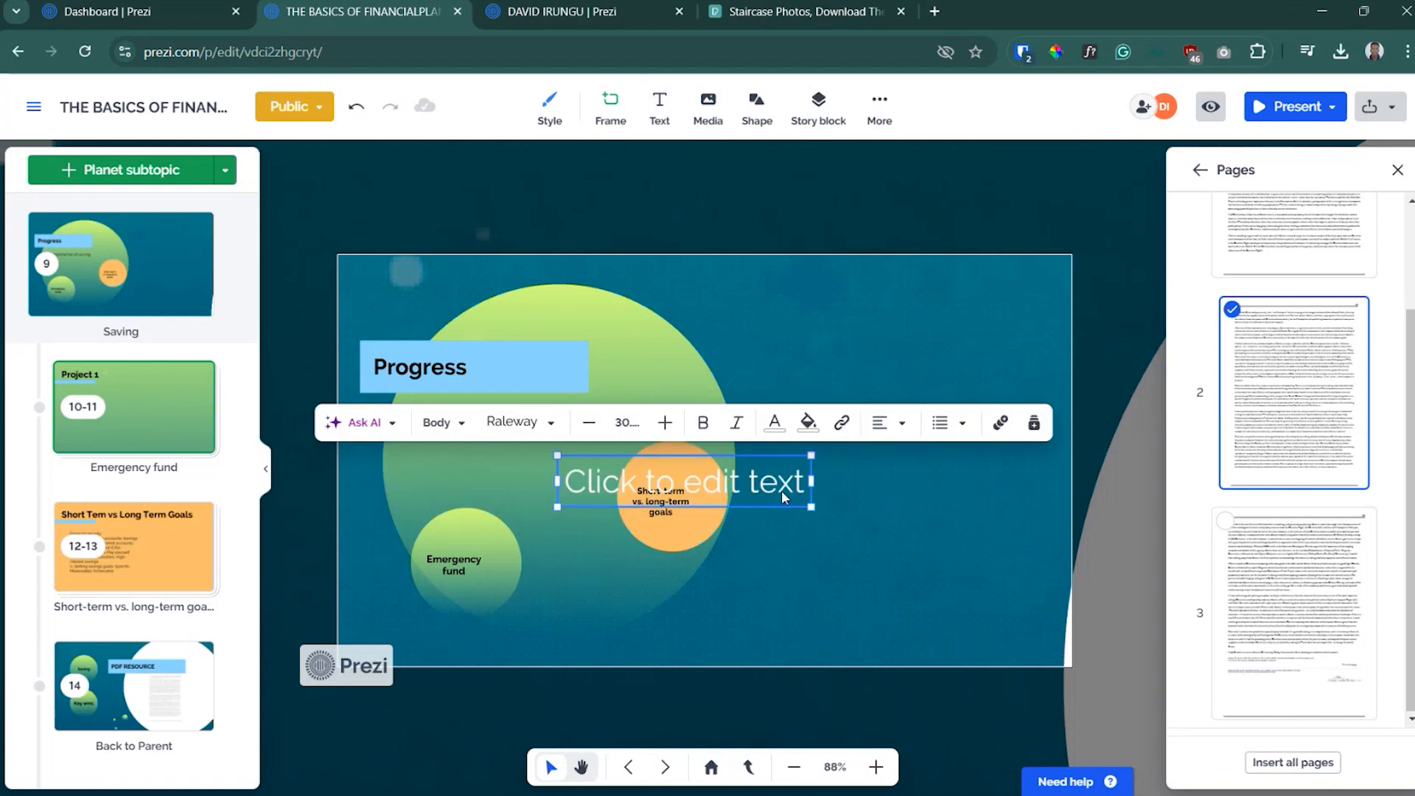
pyautogui.moveTo(782, 490); pyautogui.dragTo(810, 370)
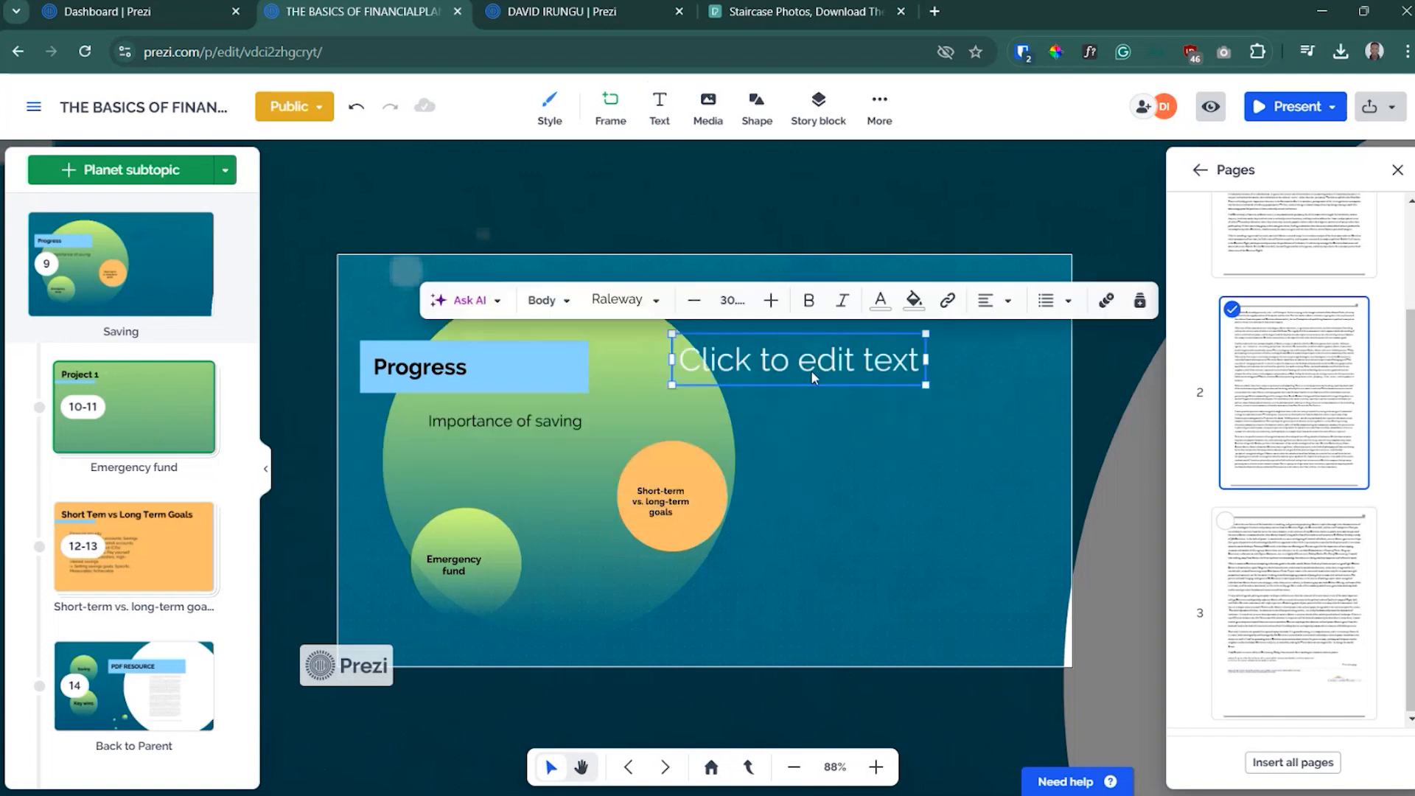
pyautogui.hotkey('alt', 'Tab')
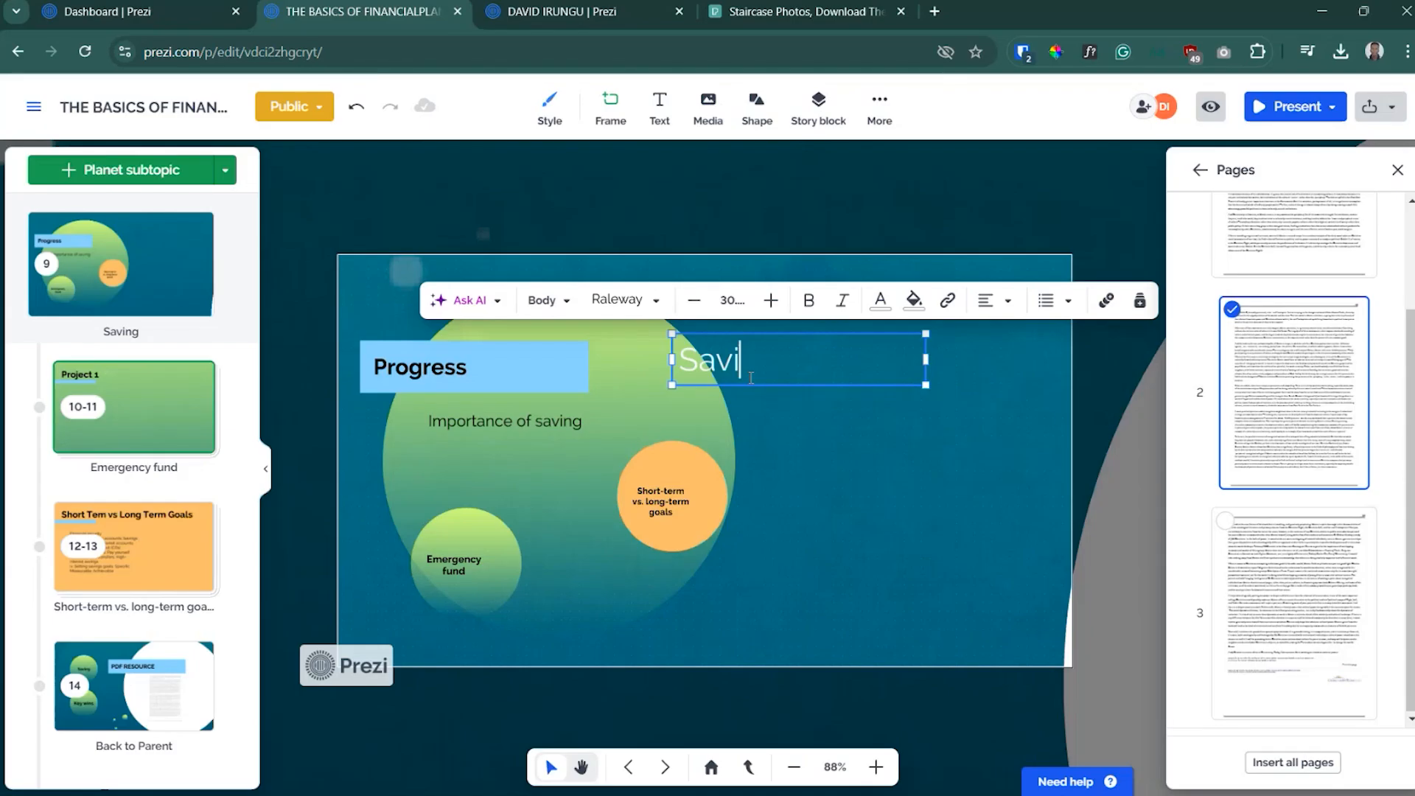
pyautogui.write('ng is i')
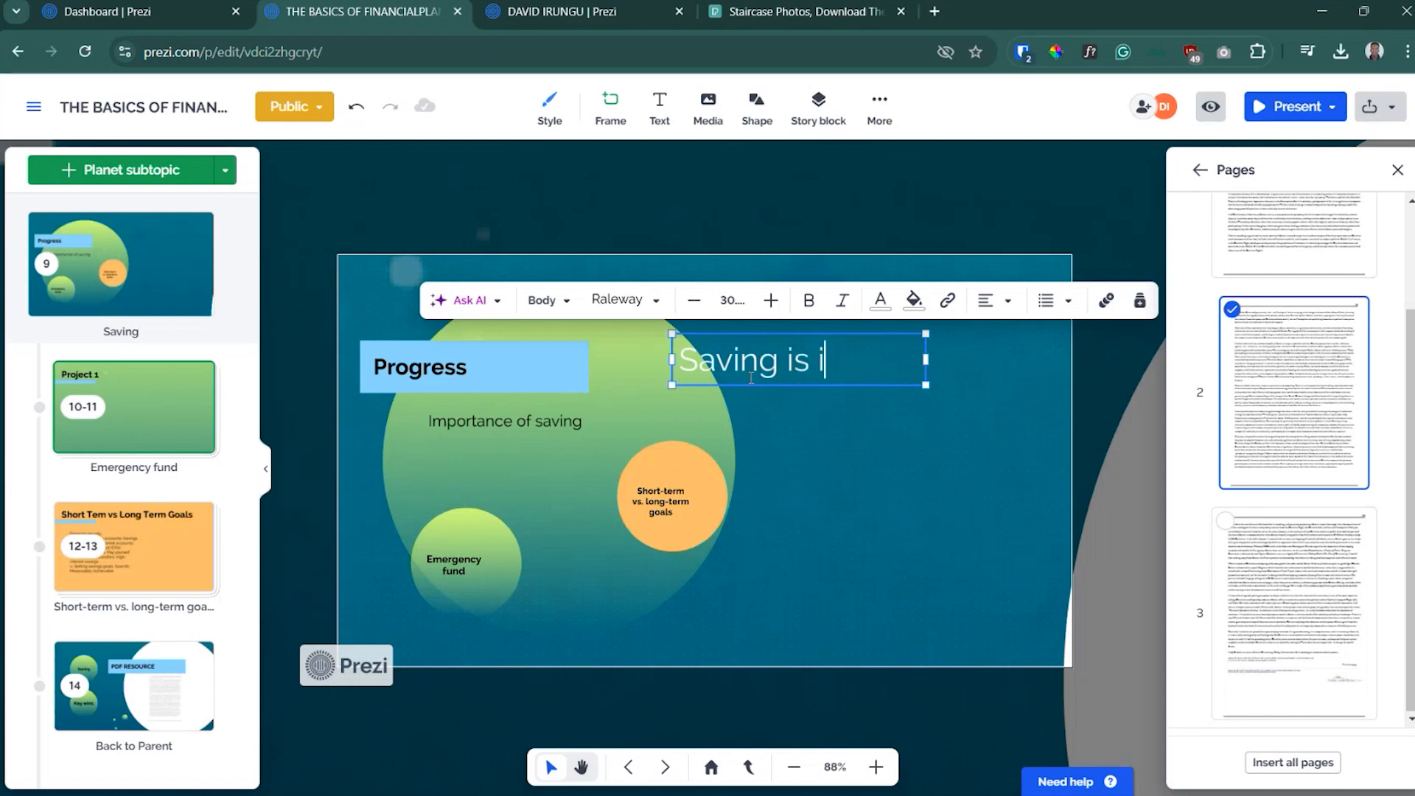
pyautogui.write('mportant')
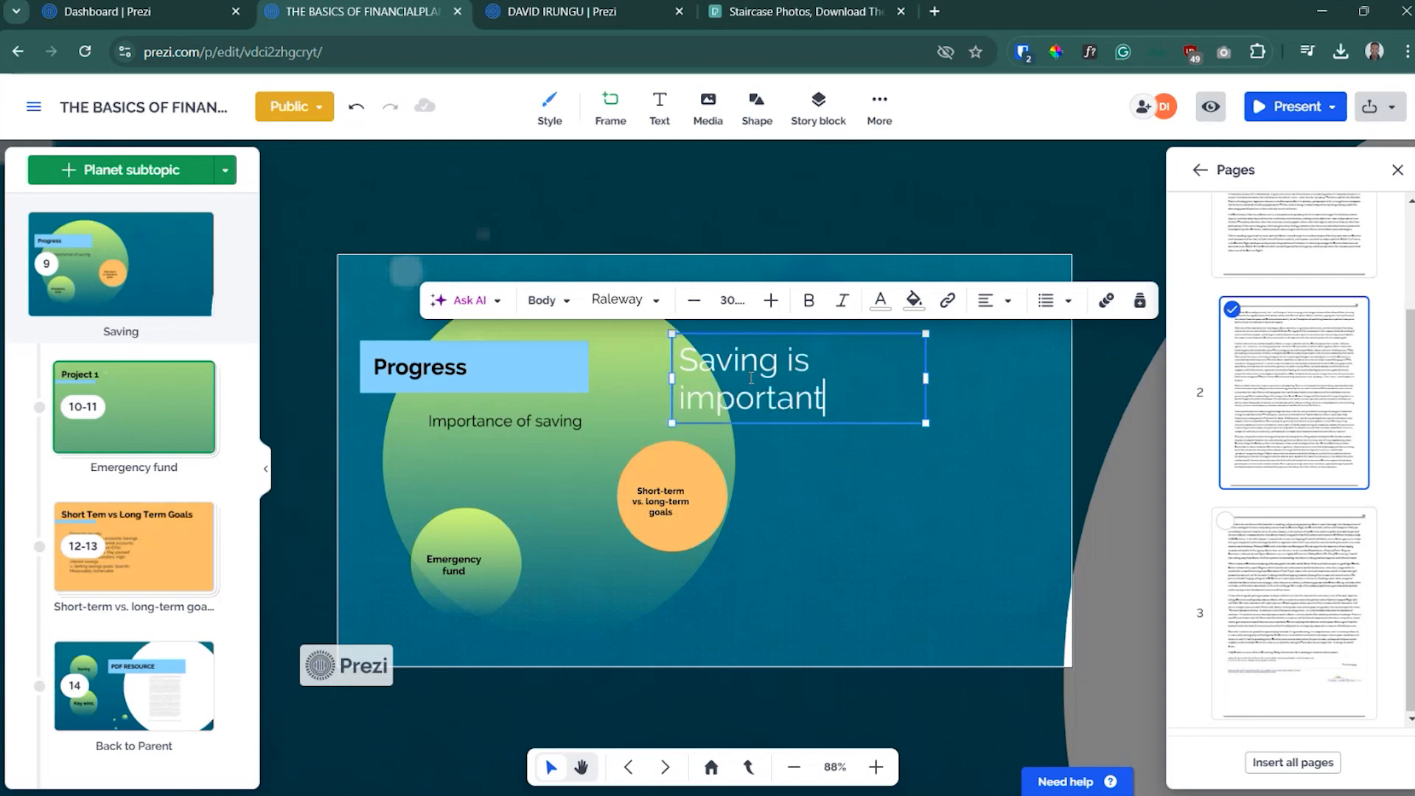
pyautogui.write(' for your f')
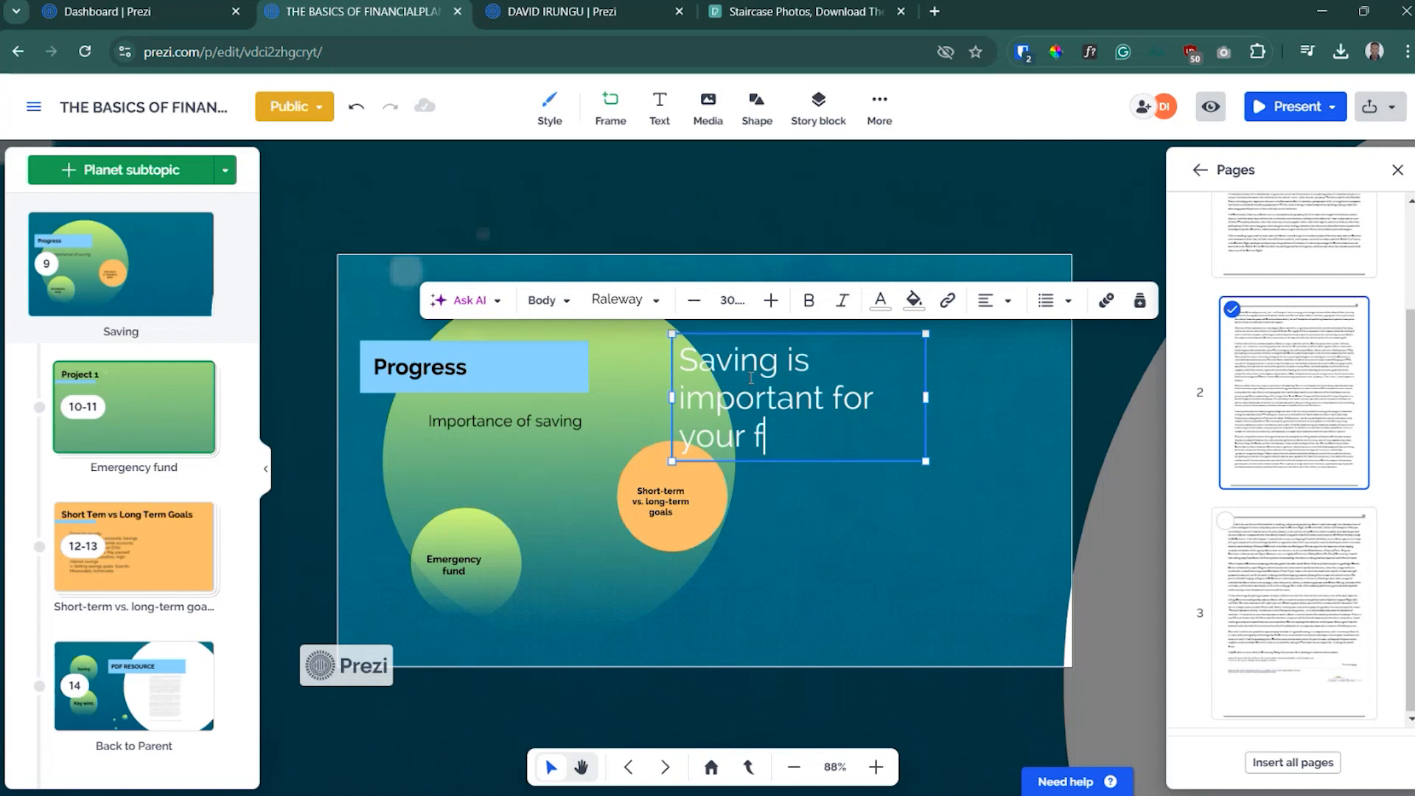
pyautogui.write('uture')
# - Set the text color of "Saving is important for your future" to the black scheme text color
pyautogui.hotkey('ctrl', 'a')
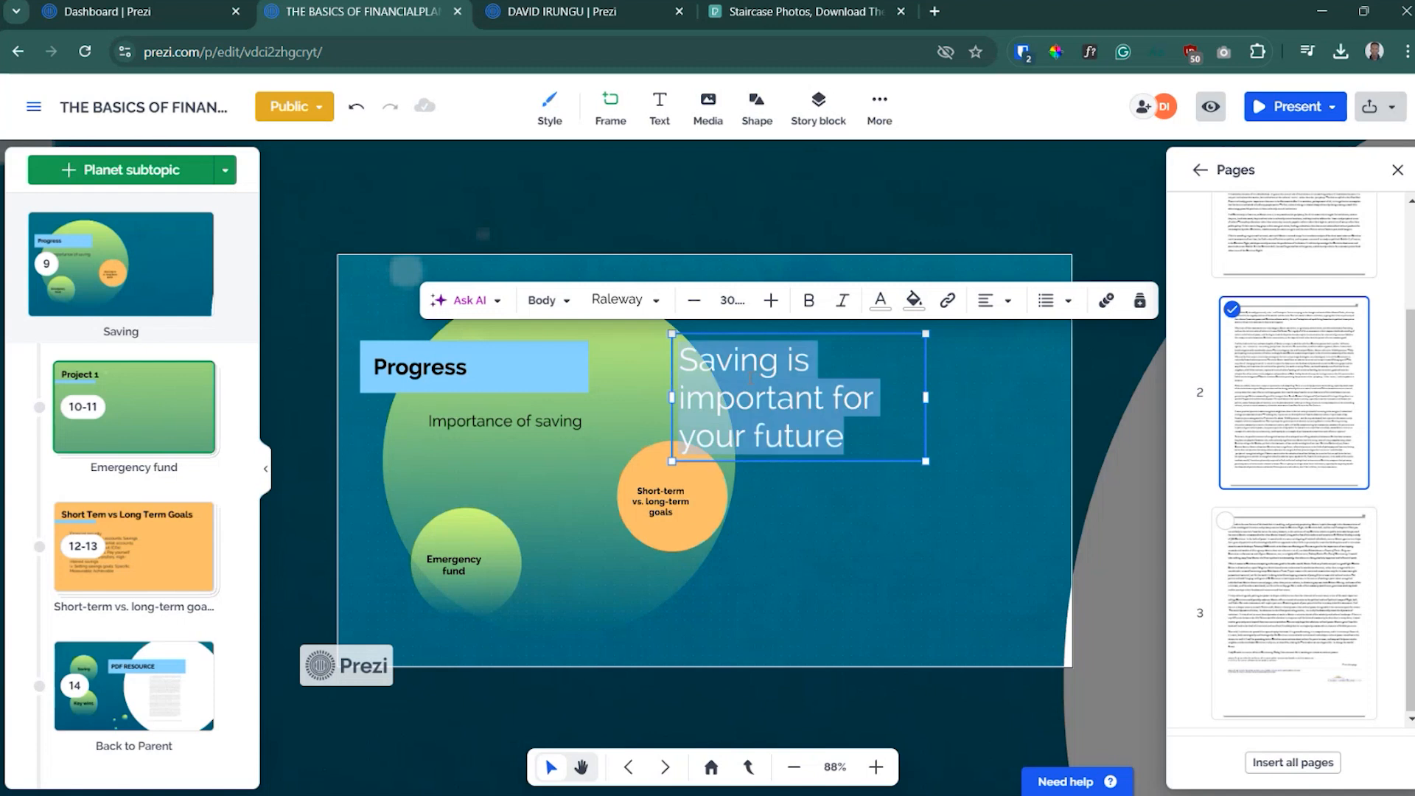
pyautogui.press('Escape')
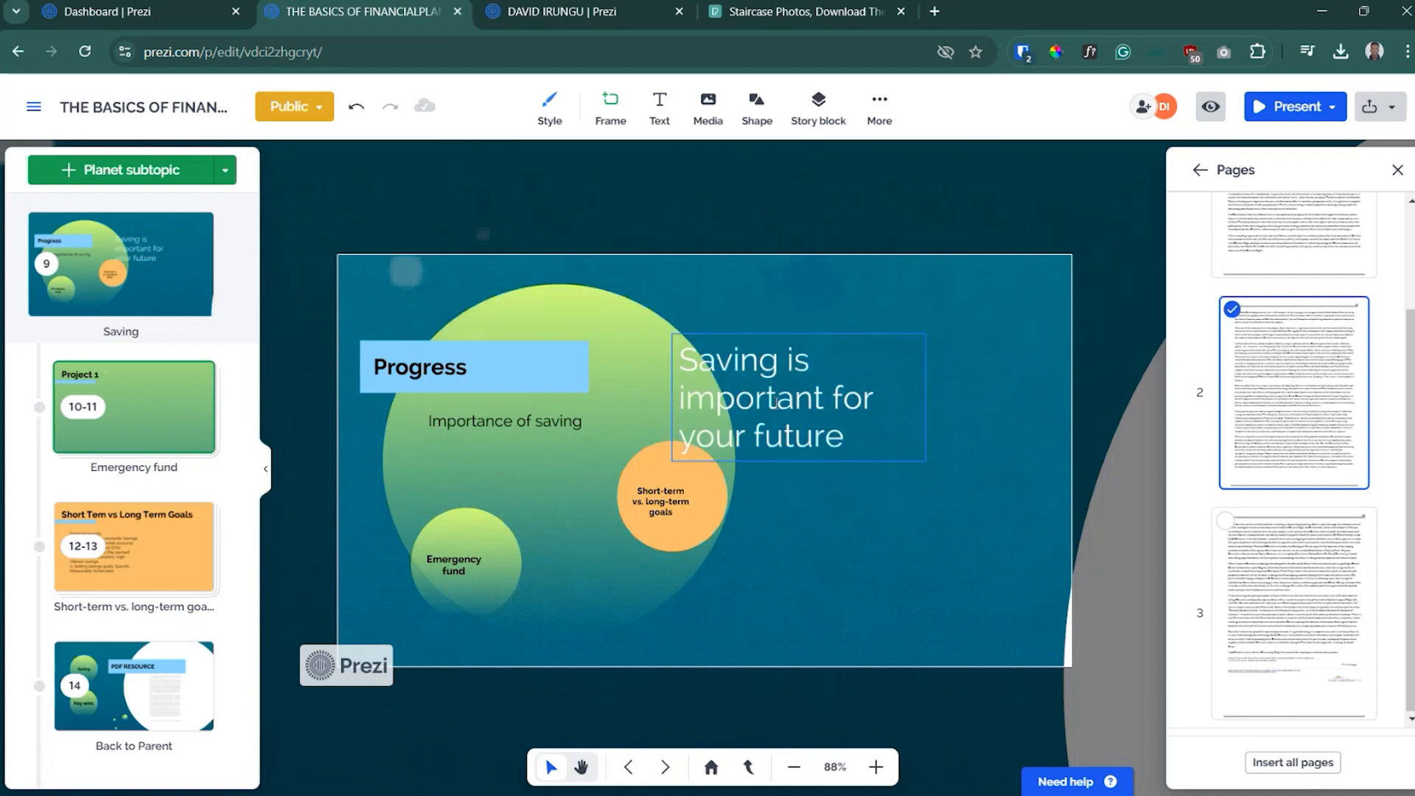
pyautogui.click(776, 402)
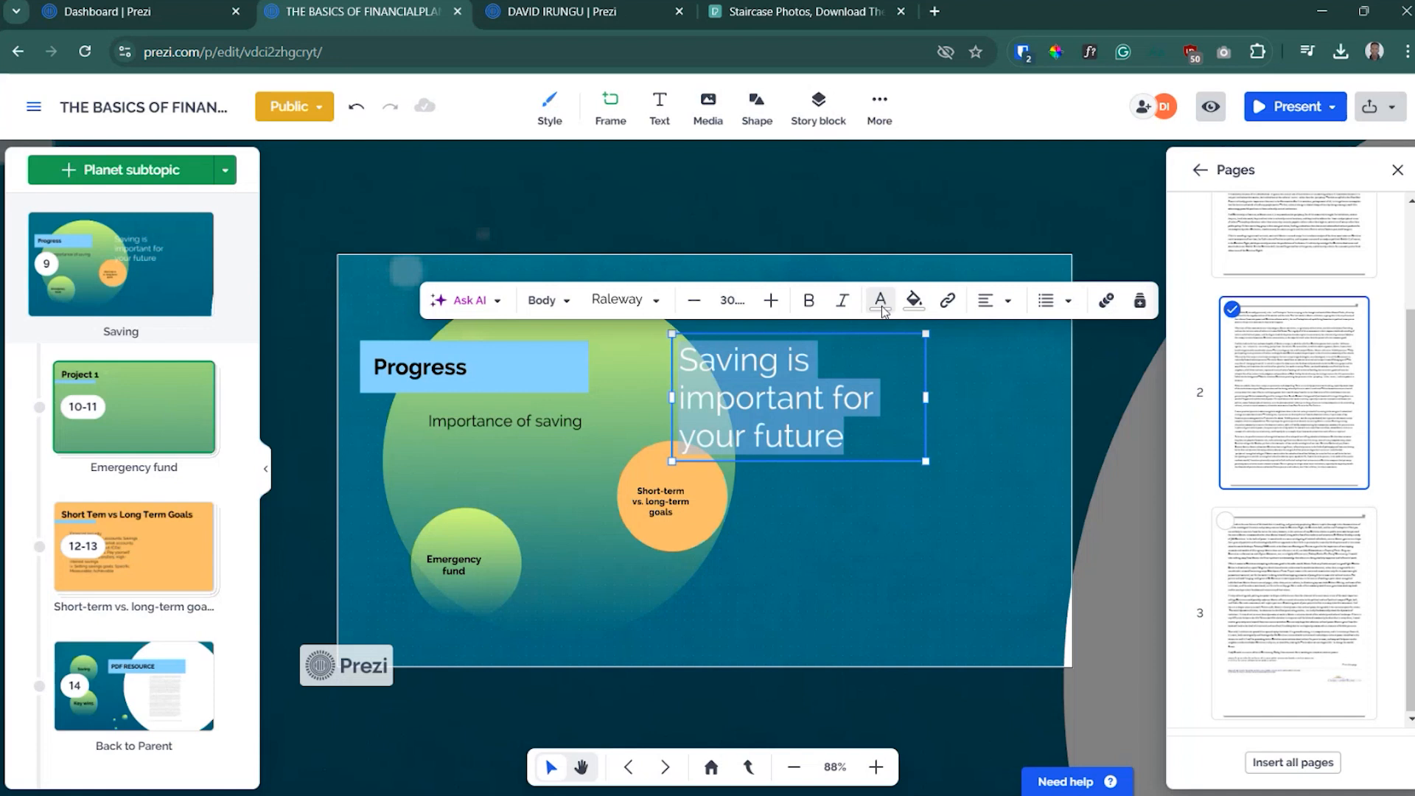
pyautogui.click(882, 304)
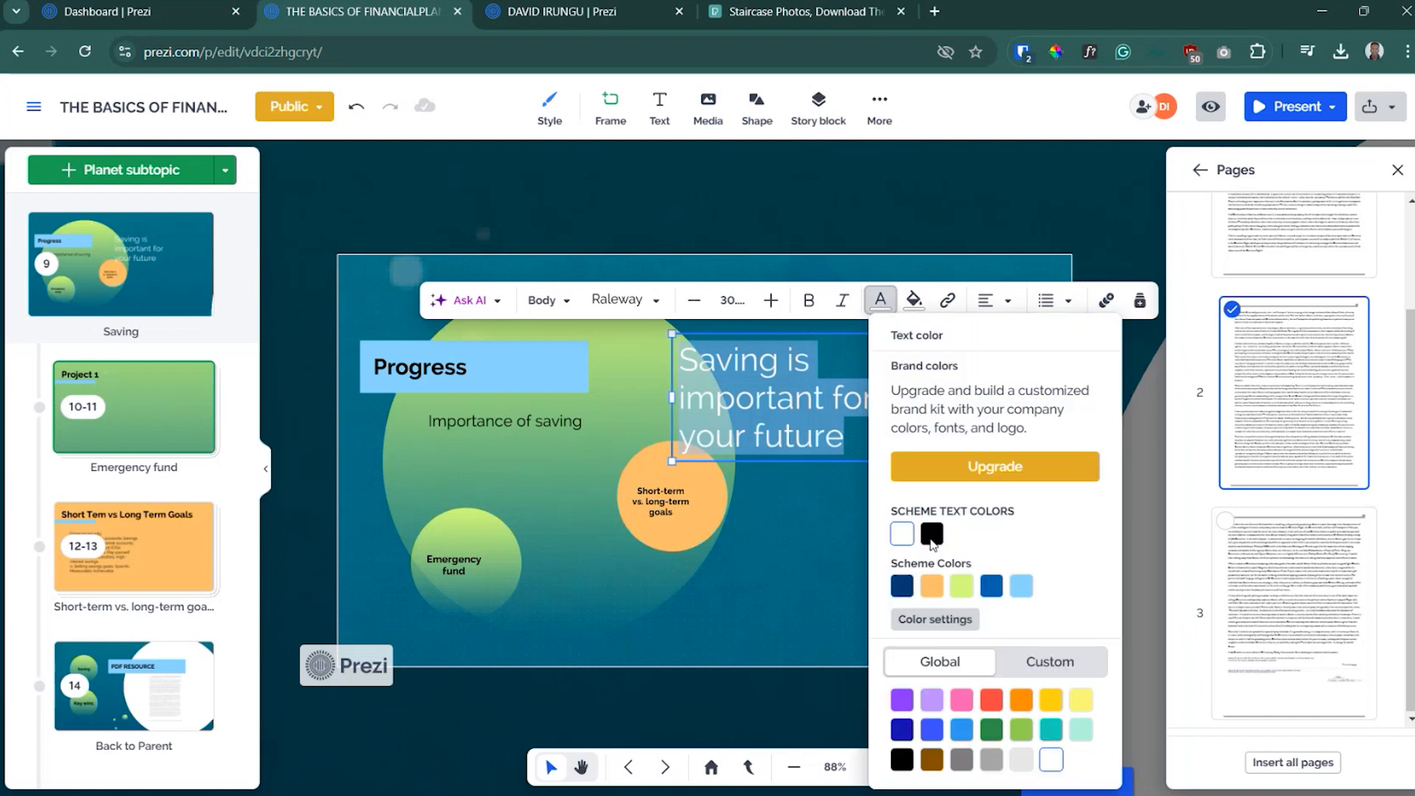
pyautogui.click(933, 537)
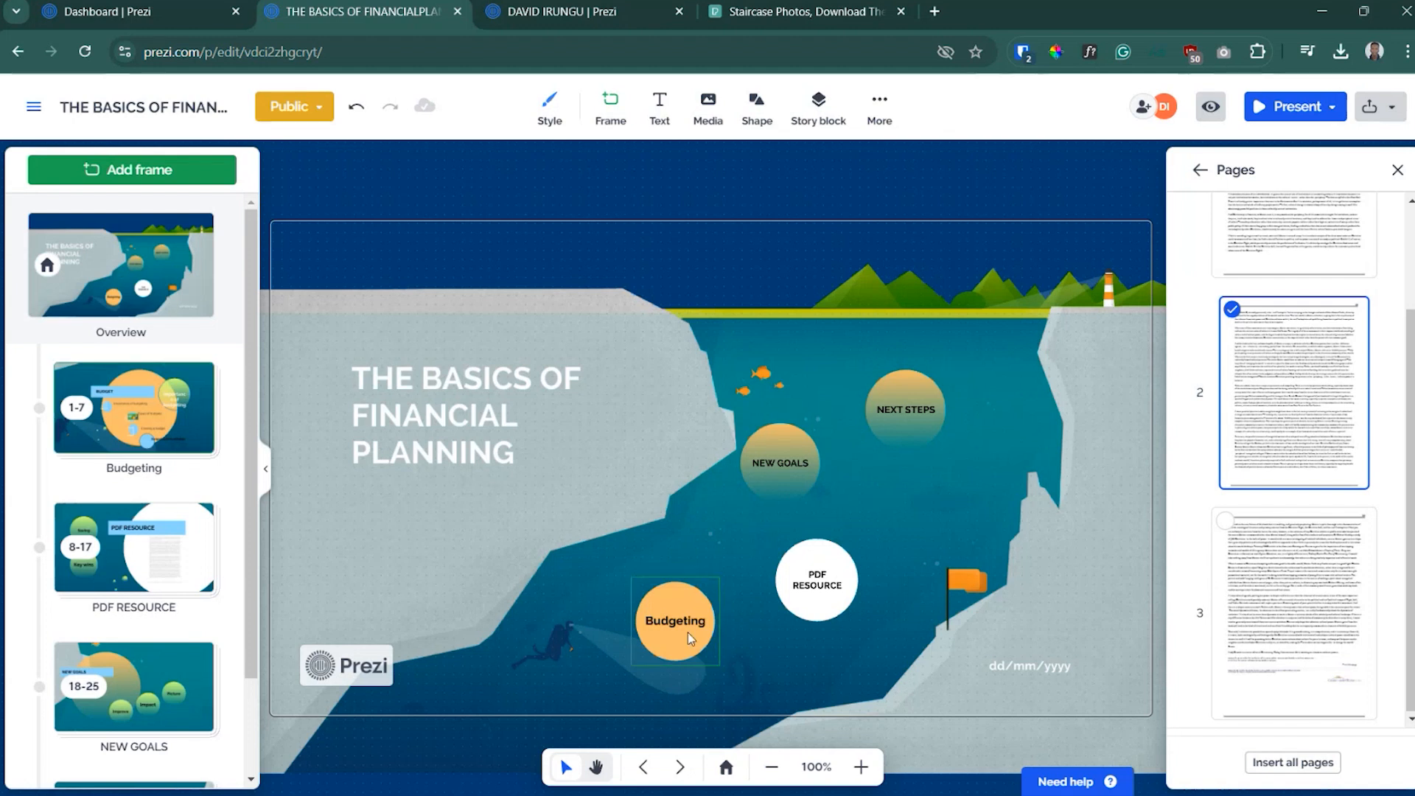
# - Rearrange the overview circles, moving PDF RESOURCE below NEXT STEPS and NEW GOALS lower, between the cliff and PDF RESOURCE
pyautogui.click(837, 609)
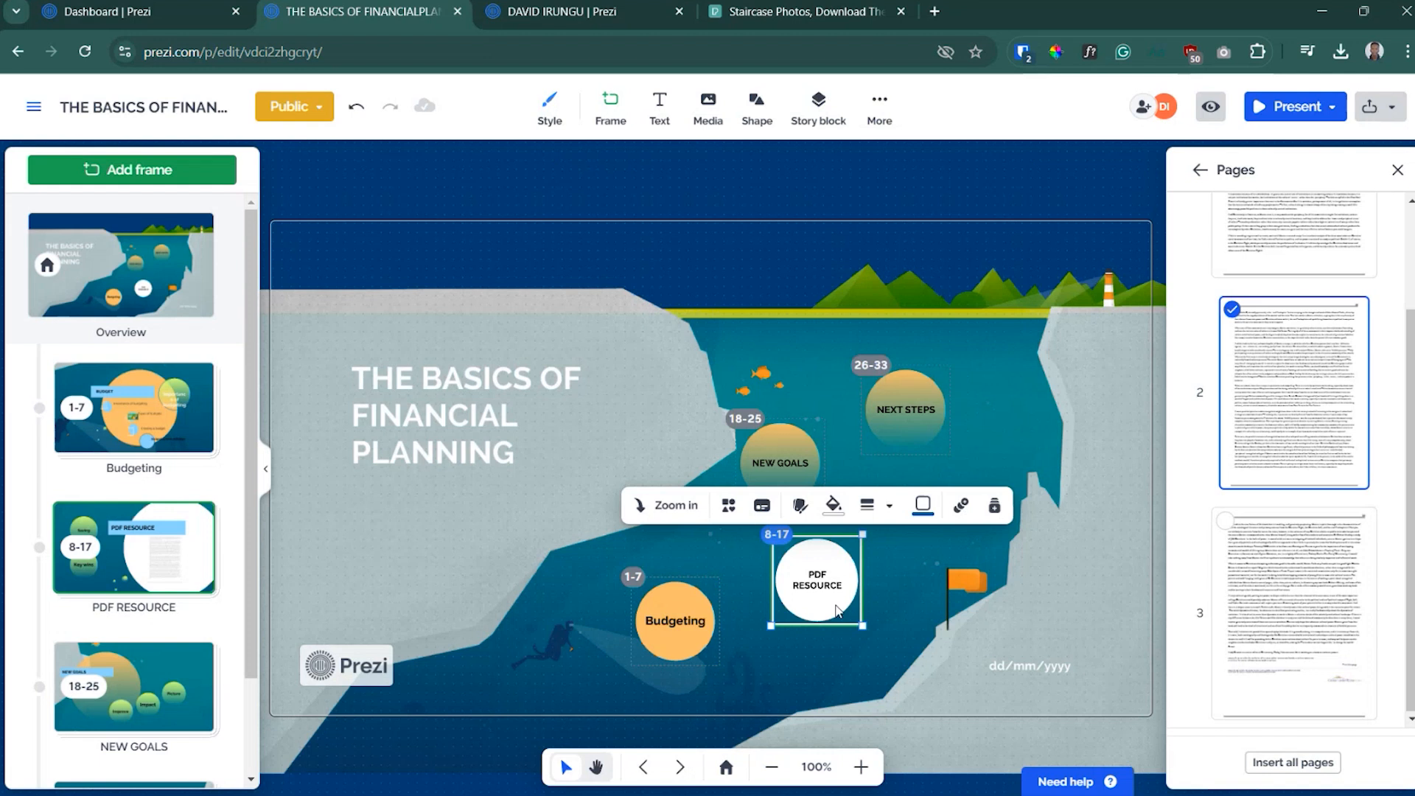
pyautogui.moveTo(837, 609); pyautogui.dragTo(774, 551)
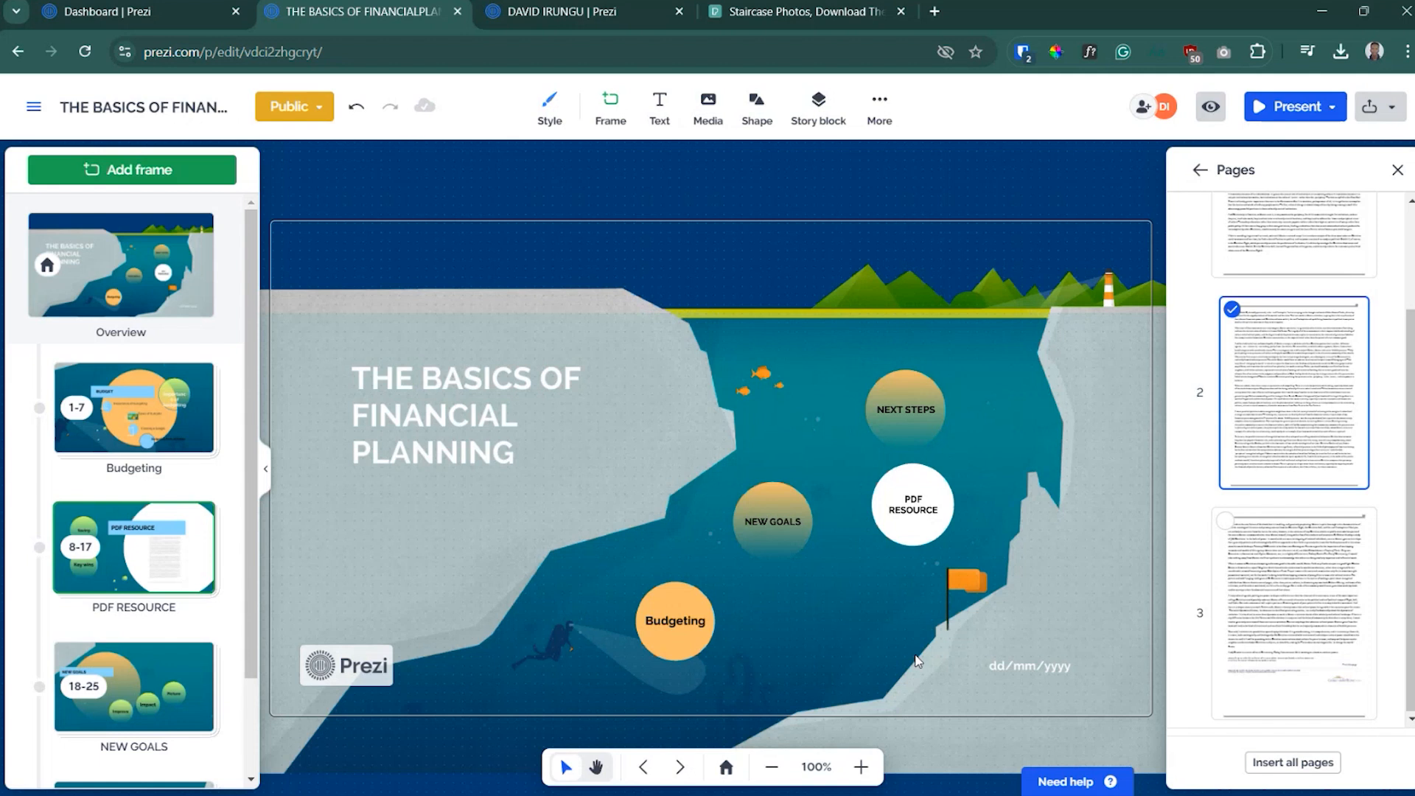
pyautogui.click(680, 650)
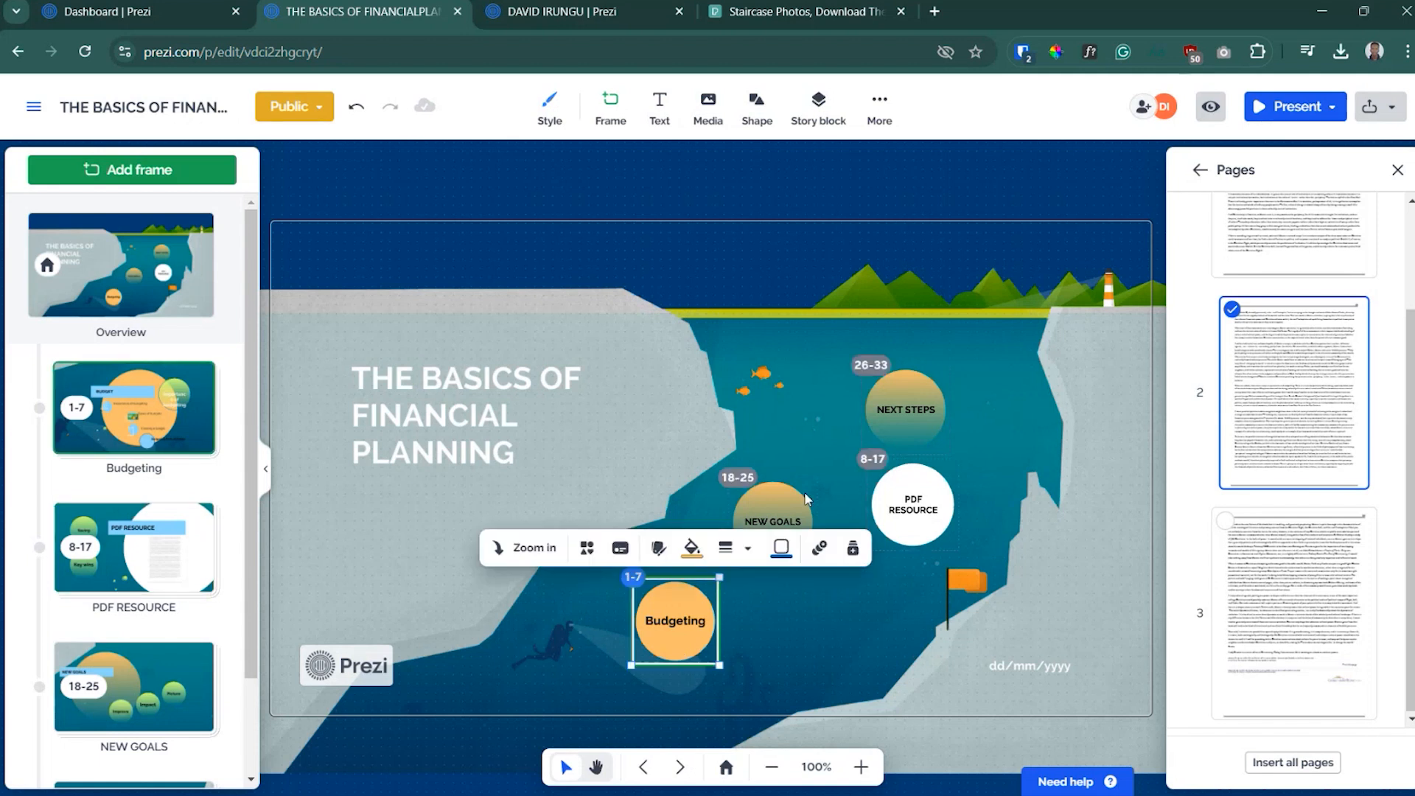
pyautogui.click(908, 496)
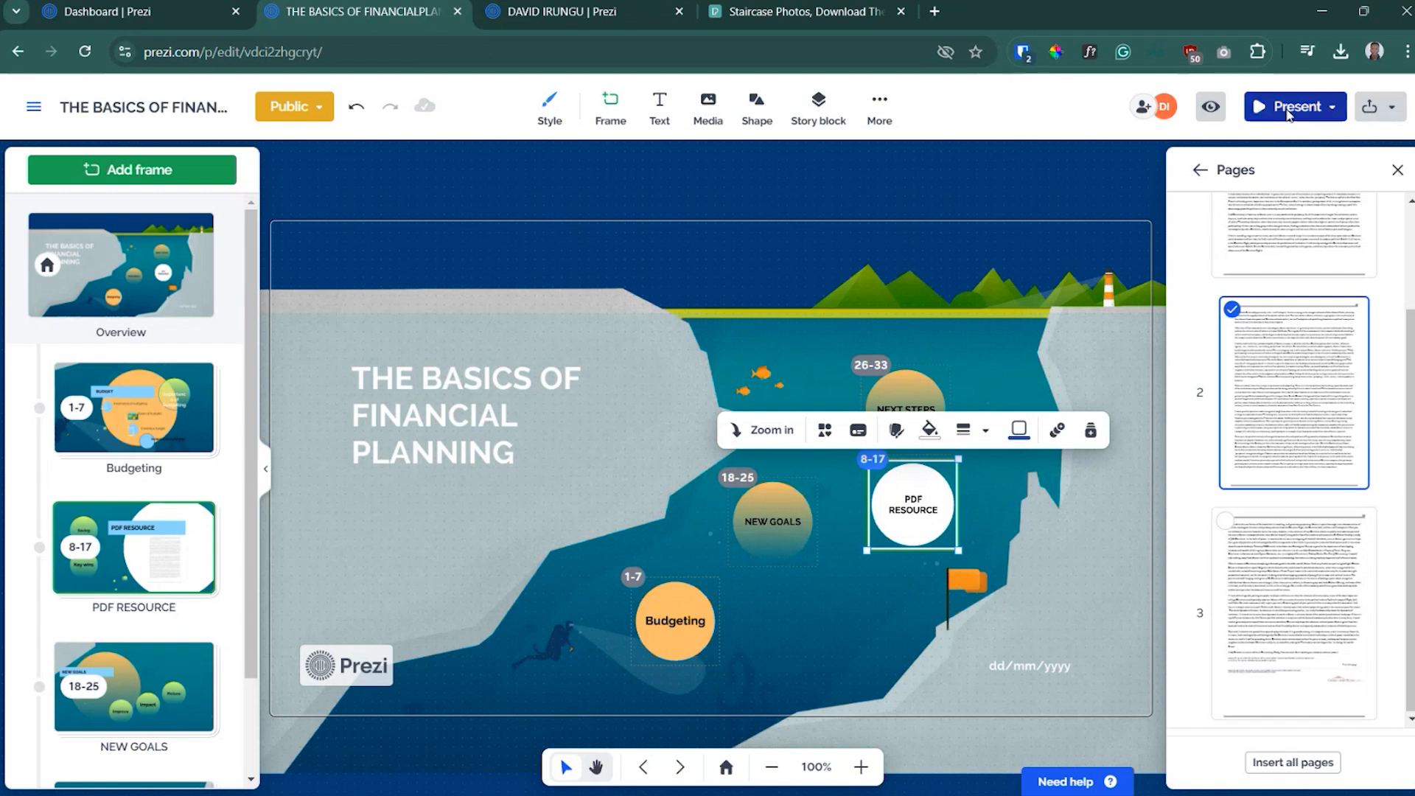
# - Start the presentation and preview the PDF RESOURCE topic, zooming in on its embedded document page
pyautogui.click(1289, 111)
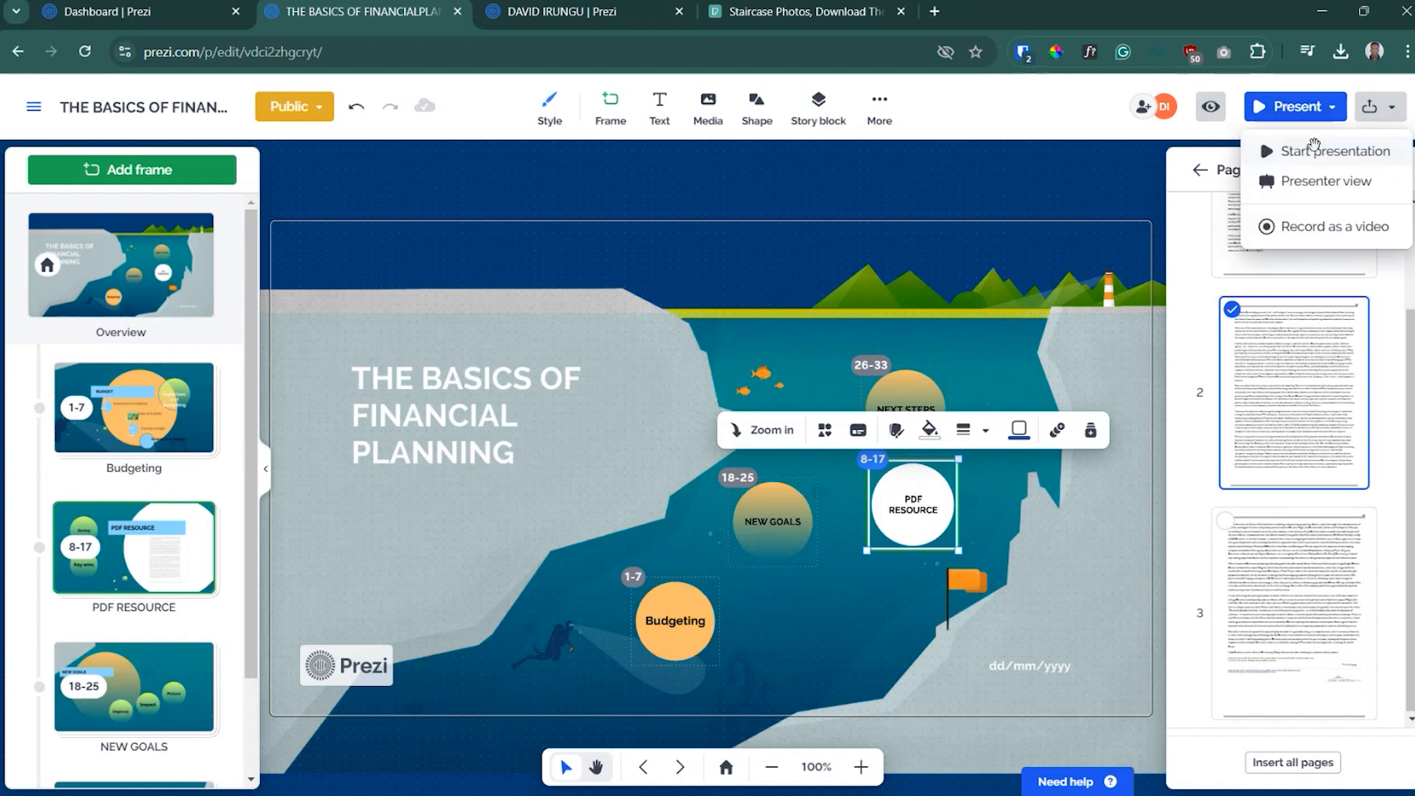
pyautogui.click(1315, 147)
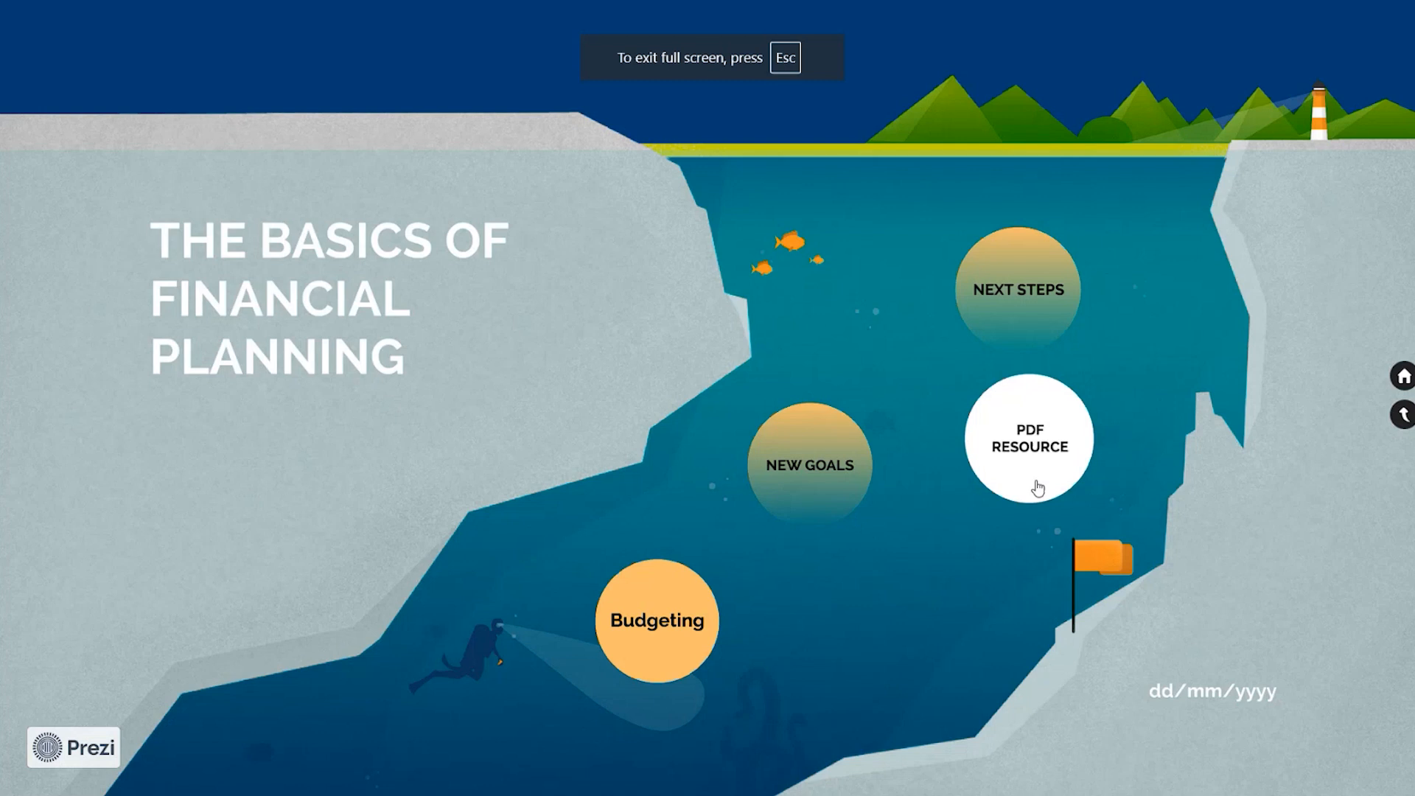
pyautogui.click(1038, 488)
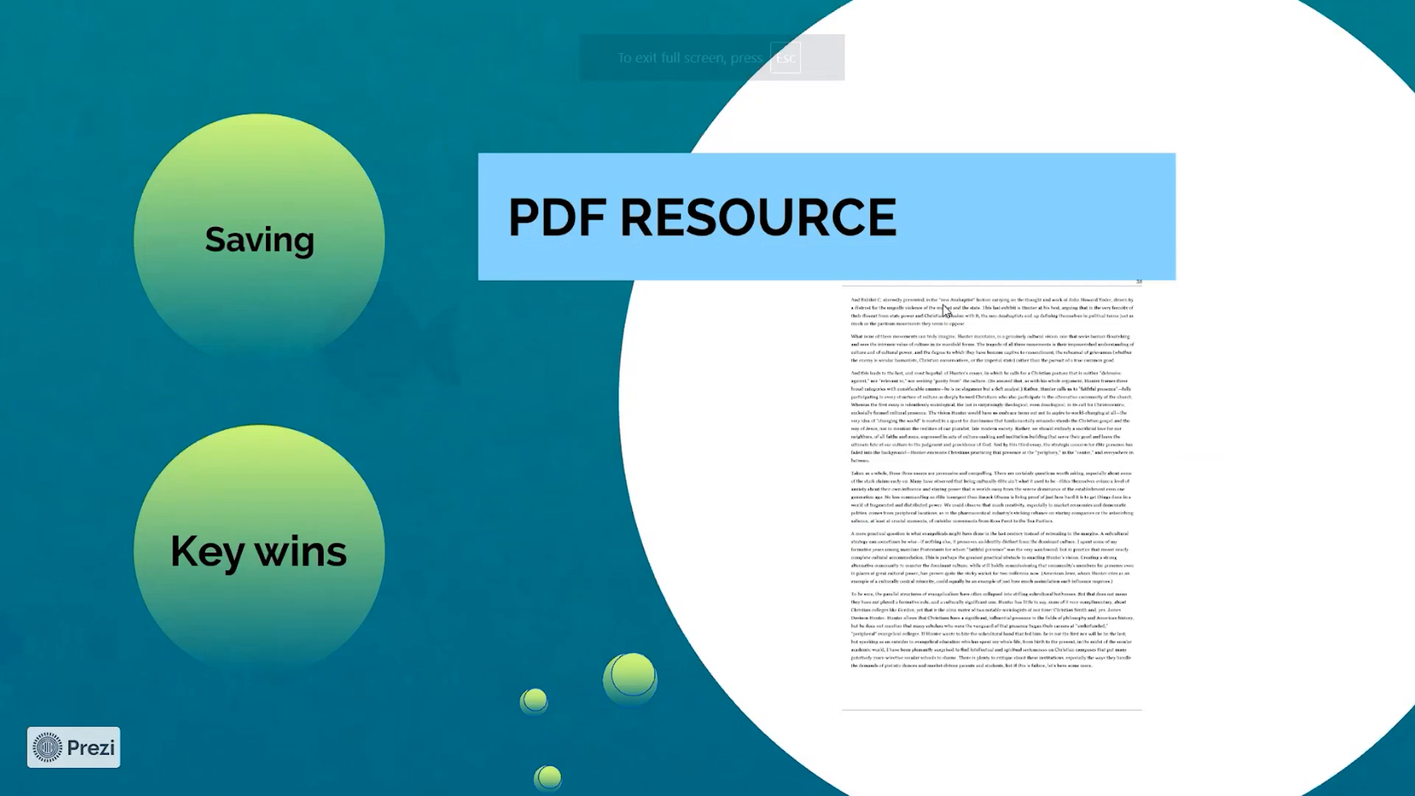
pyautogui.click(1002, 399)
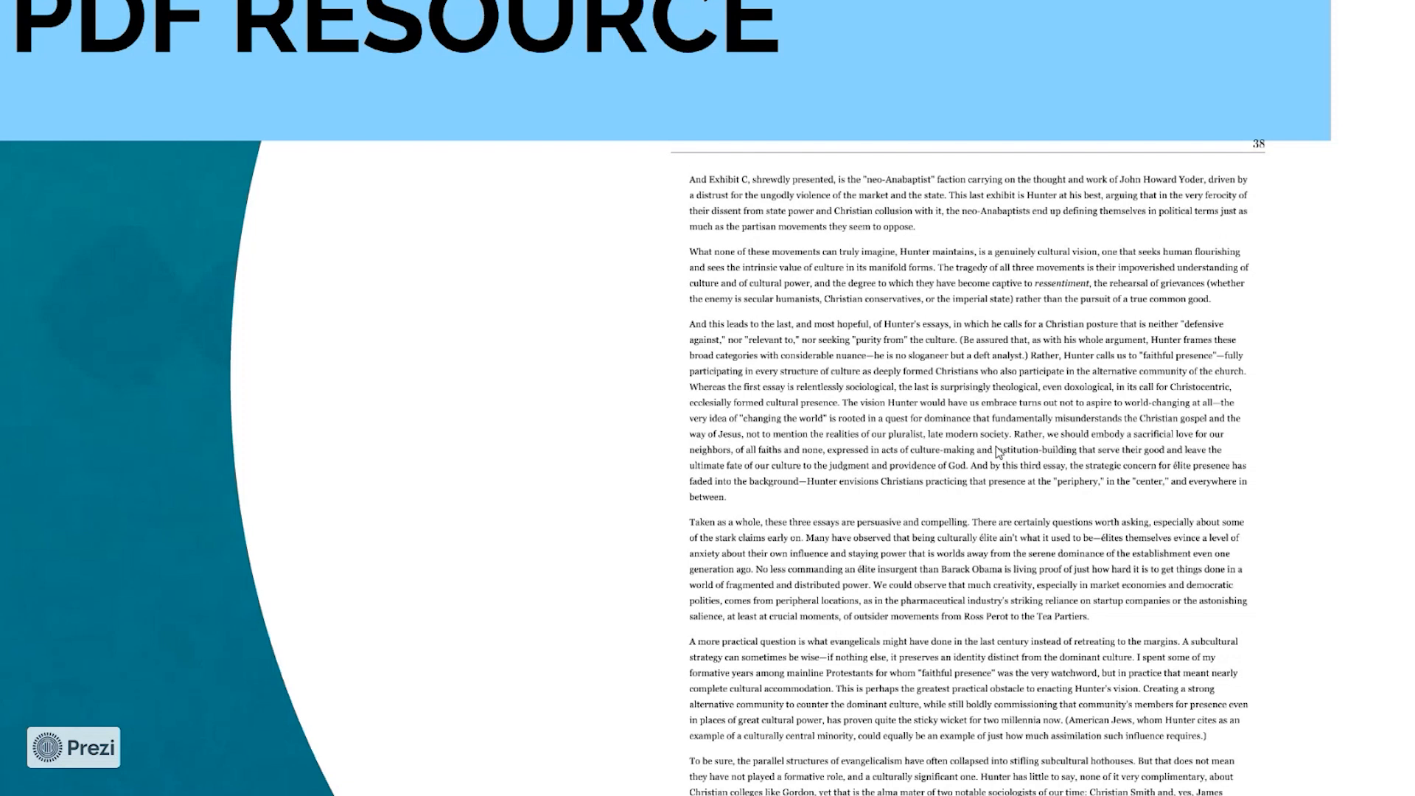
pyautogui.click(998, 451)
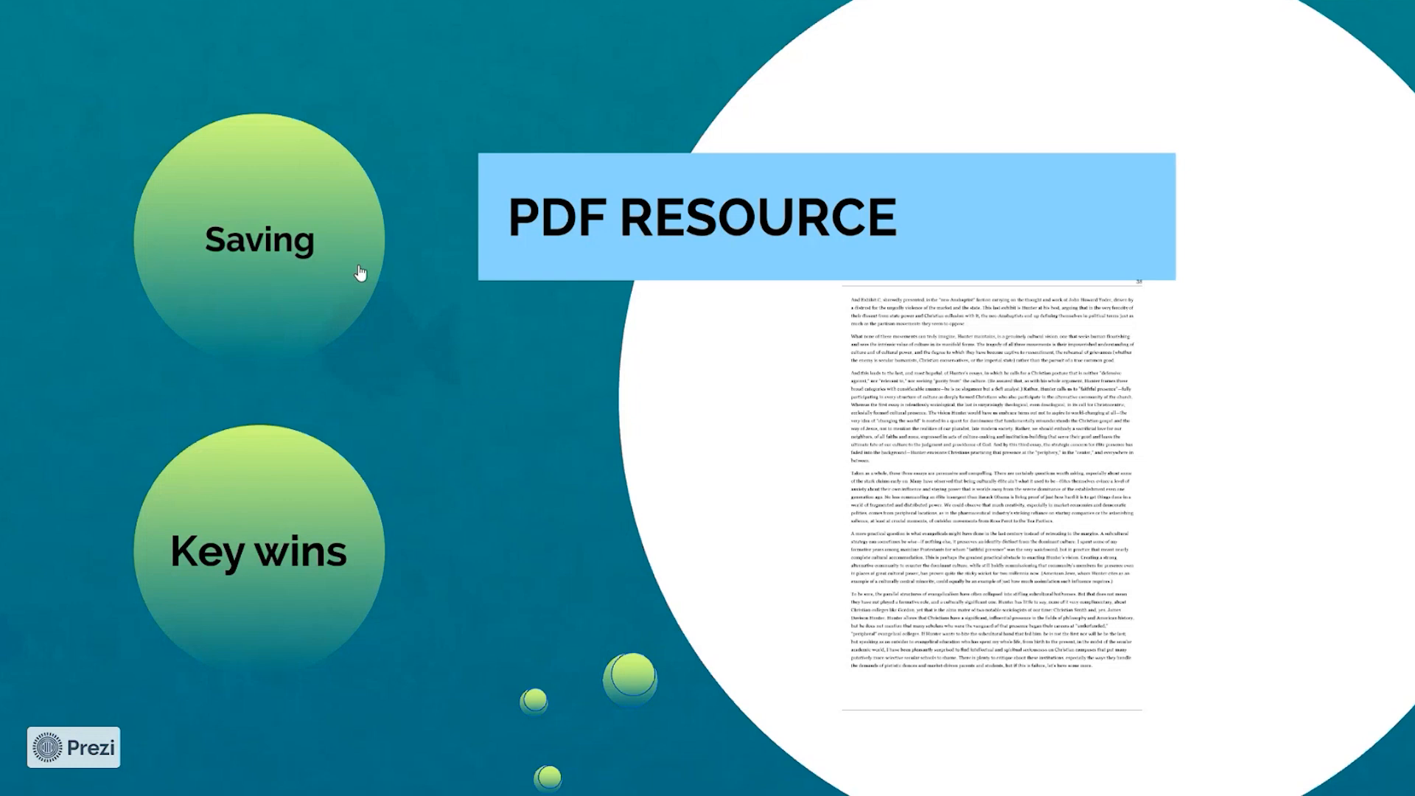
# - Preview the Saving topic and its Short-term vs. long-term goals and Emergency fund subtopics, and exit the presentation from the overview
pyautogui.click(360, 273)
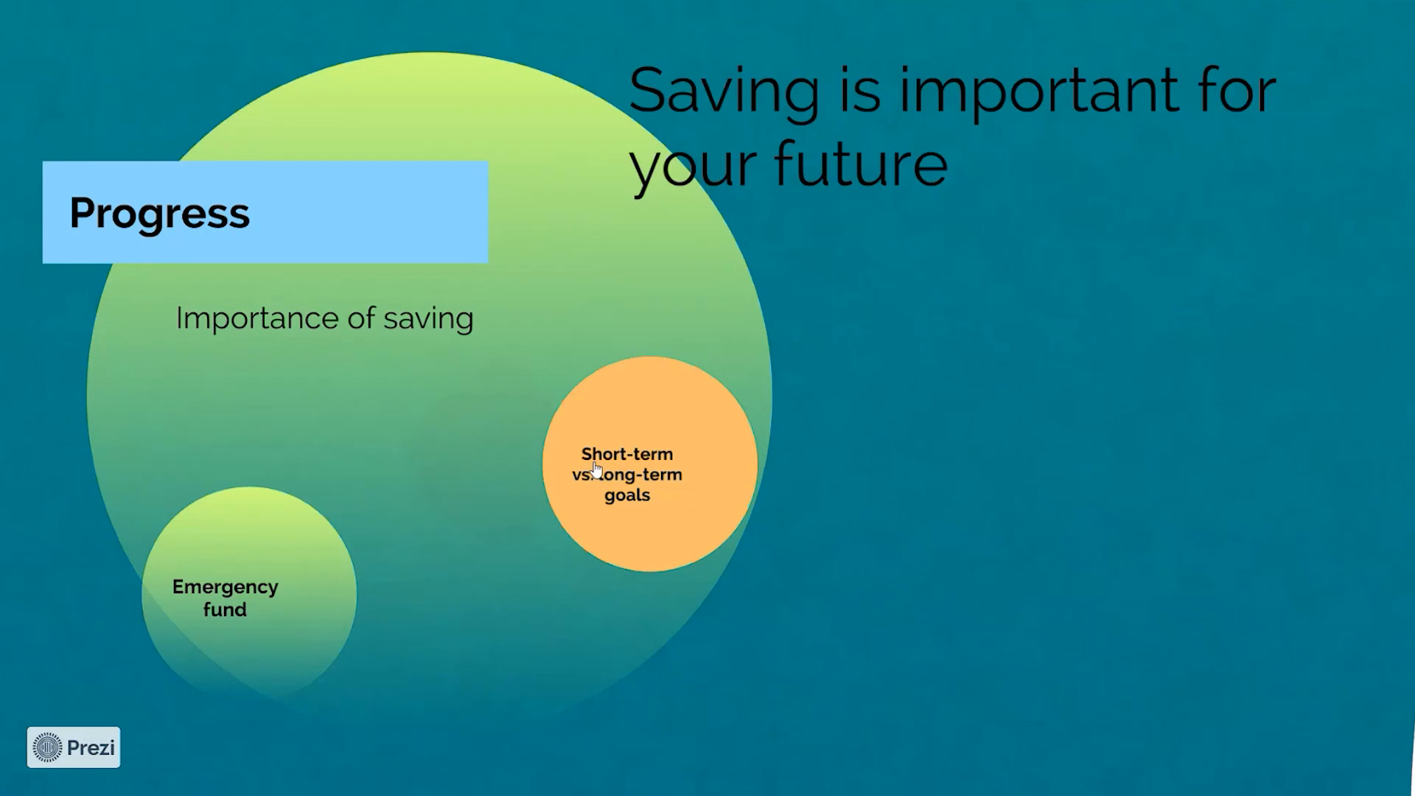
pyautogui.click(596, 470)
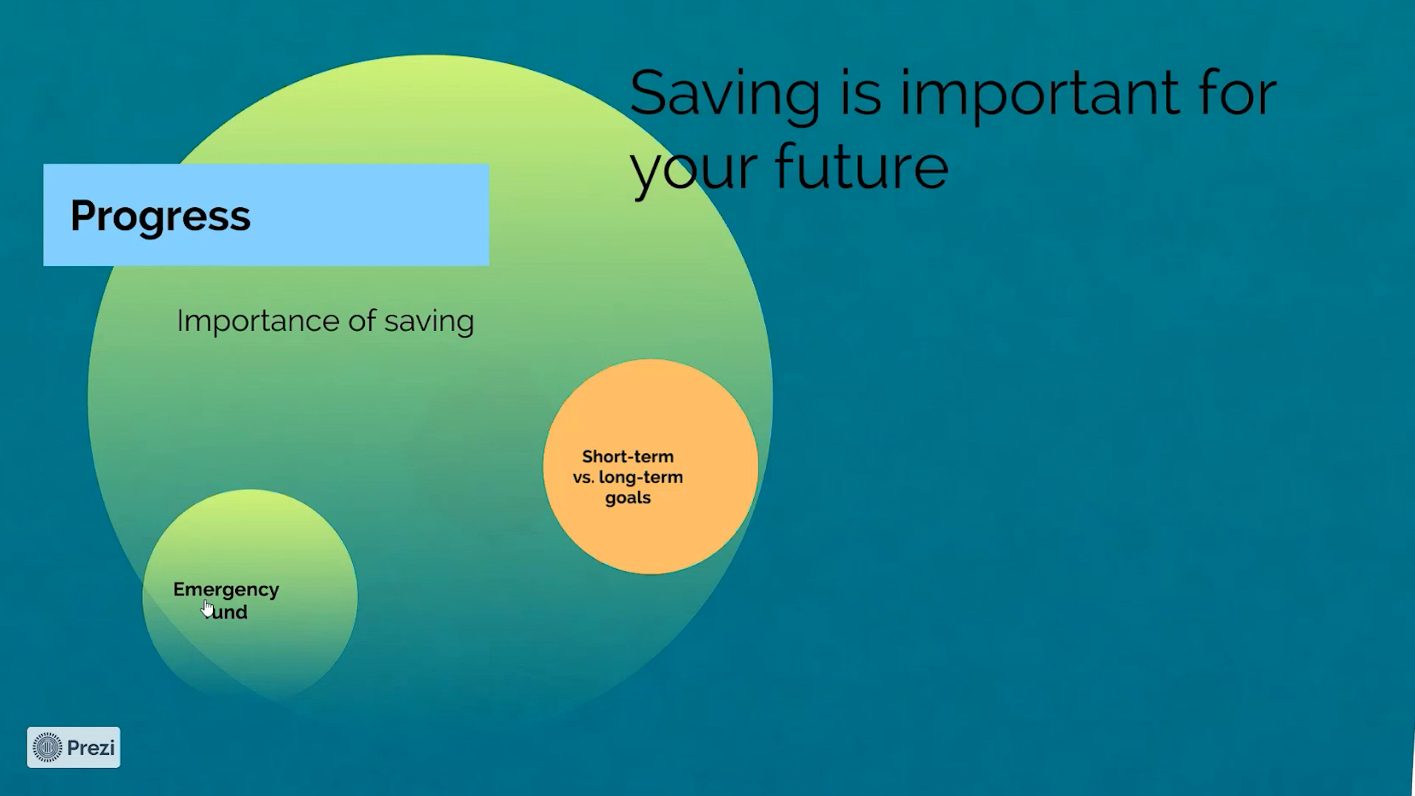
pyautogui.click(207, 607)
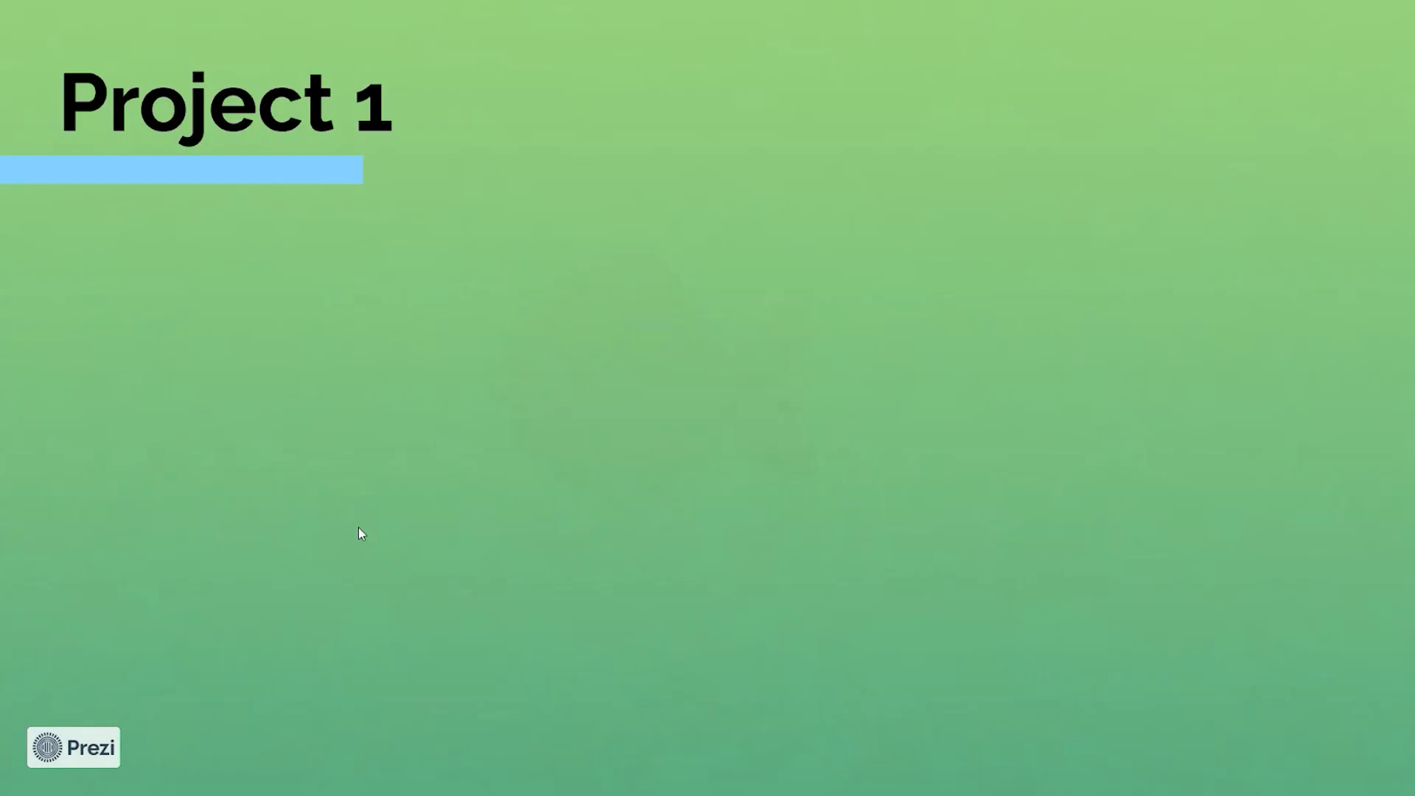
pyautogui.click(361, 533)
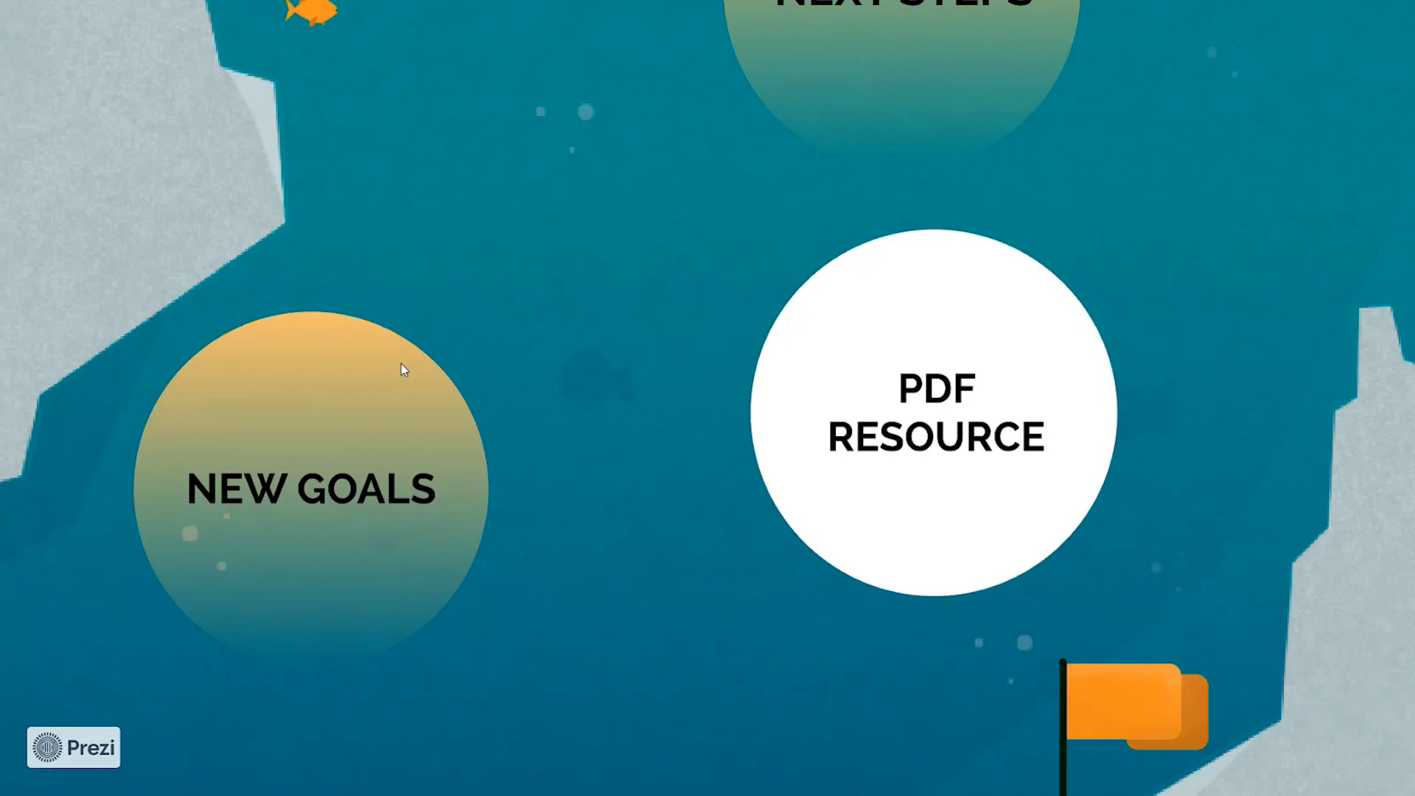
pyautogui.click(401, 364)
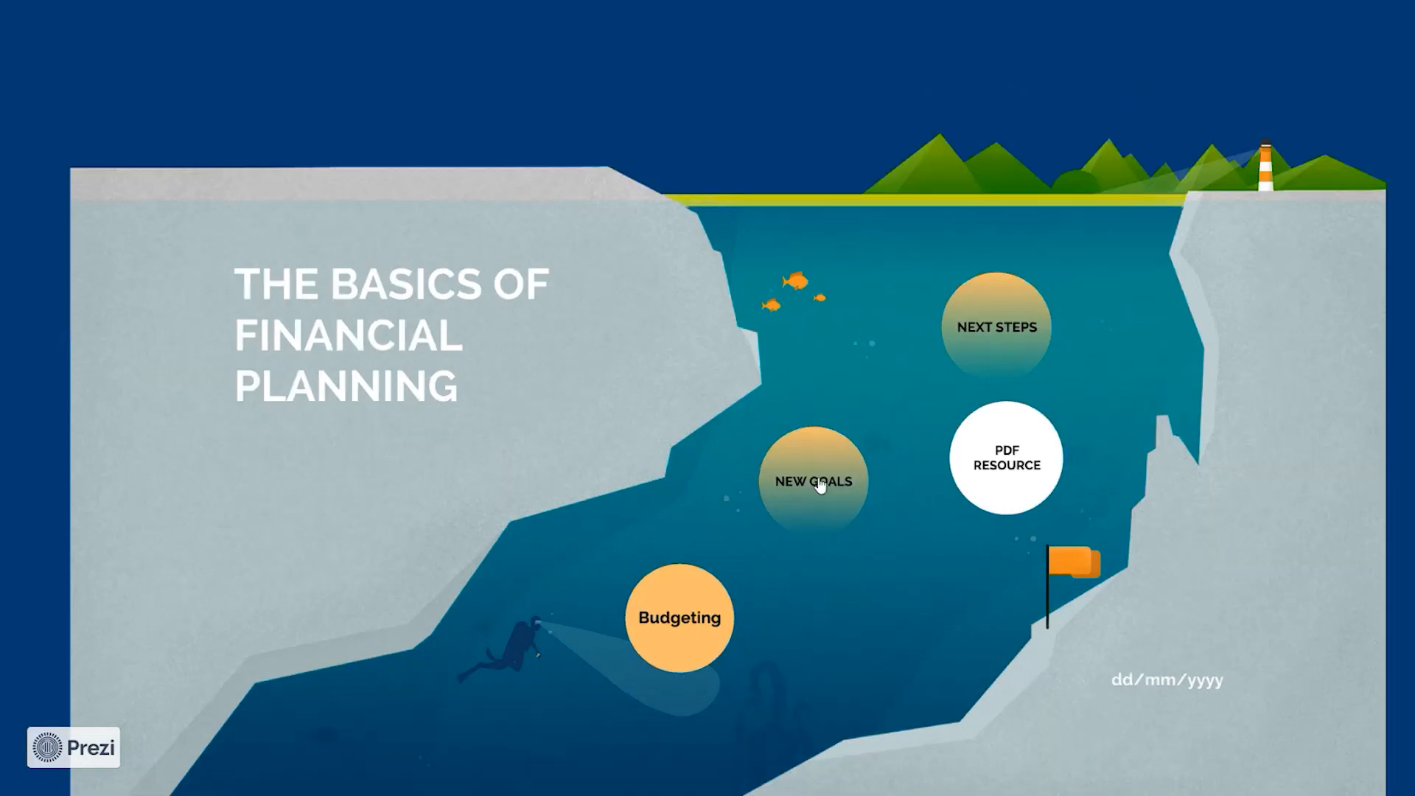
pyautogui.press('Escape')
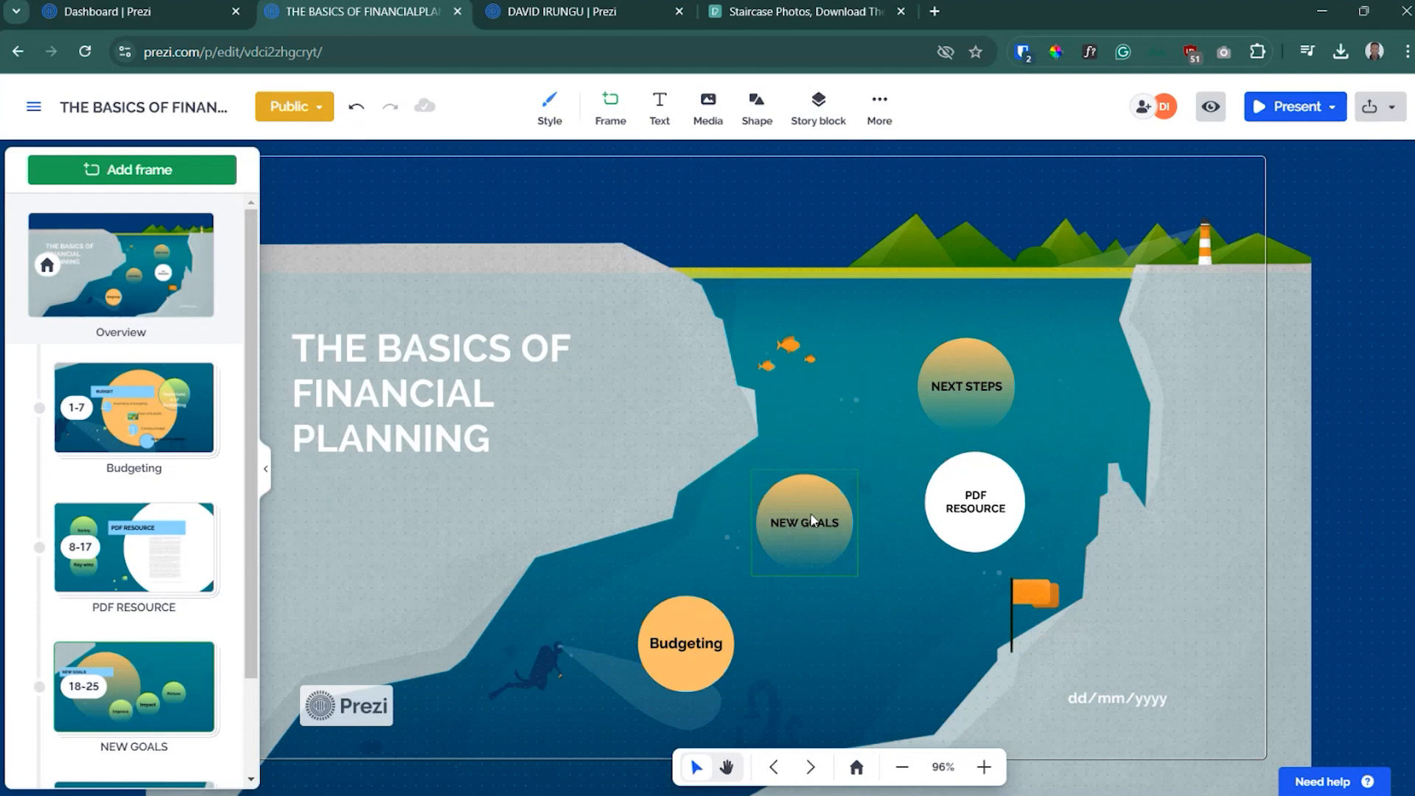
# - Rename the NEW GOALS circle on the overview to "VIDEO RESOURCE"
pyautogui.click(811, 517)
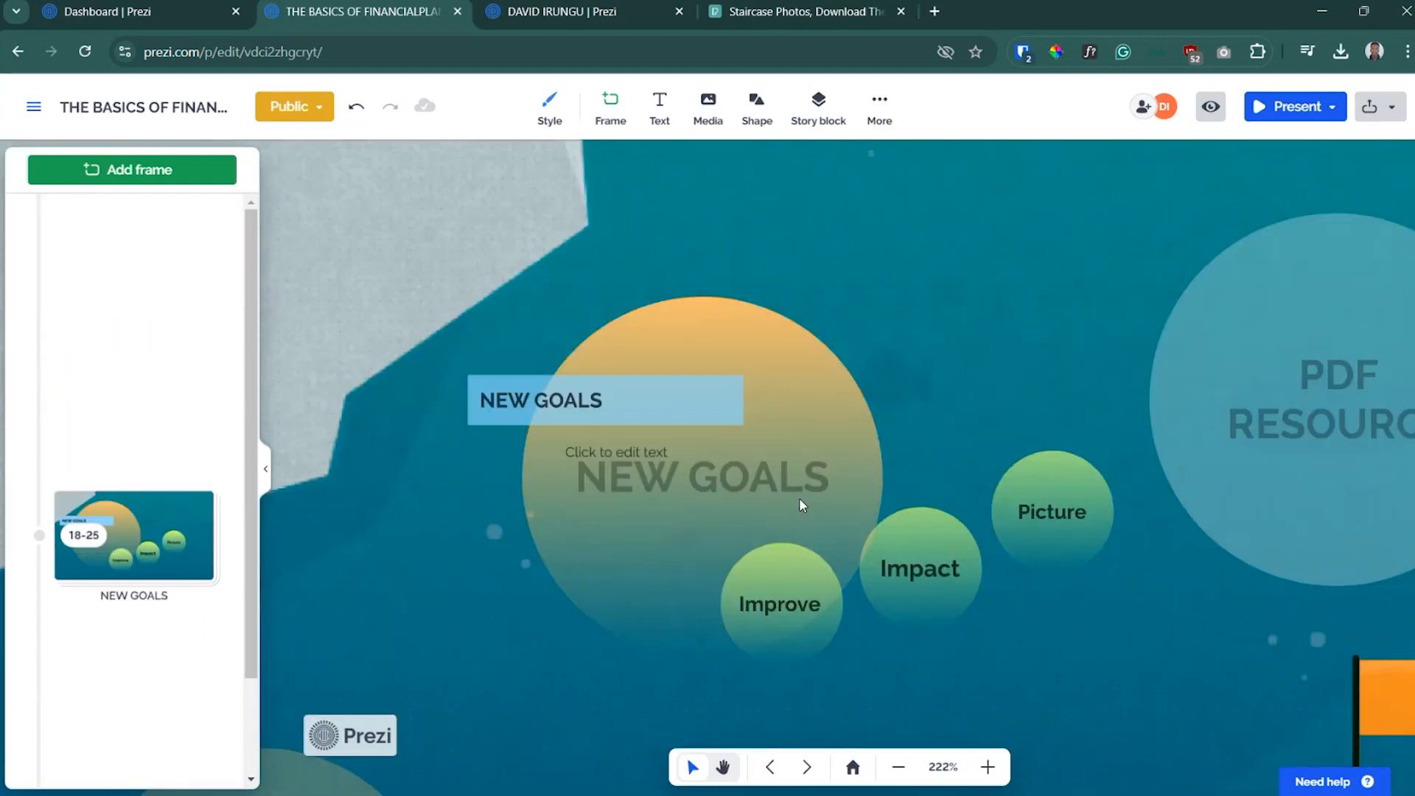
pyautogui.scroll(-5, 802, 504)
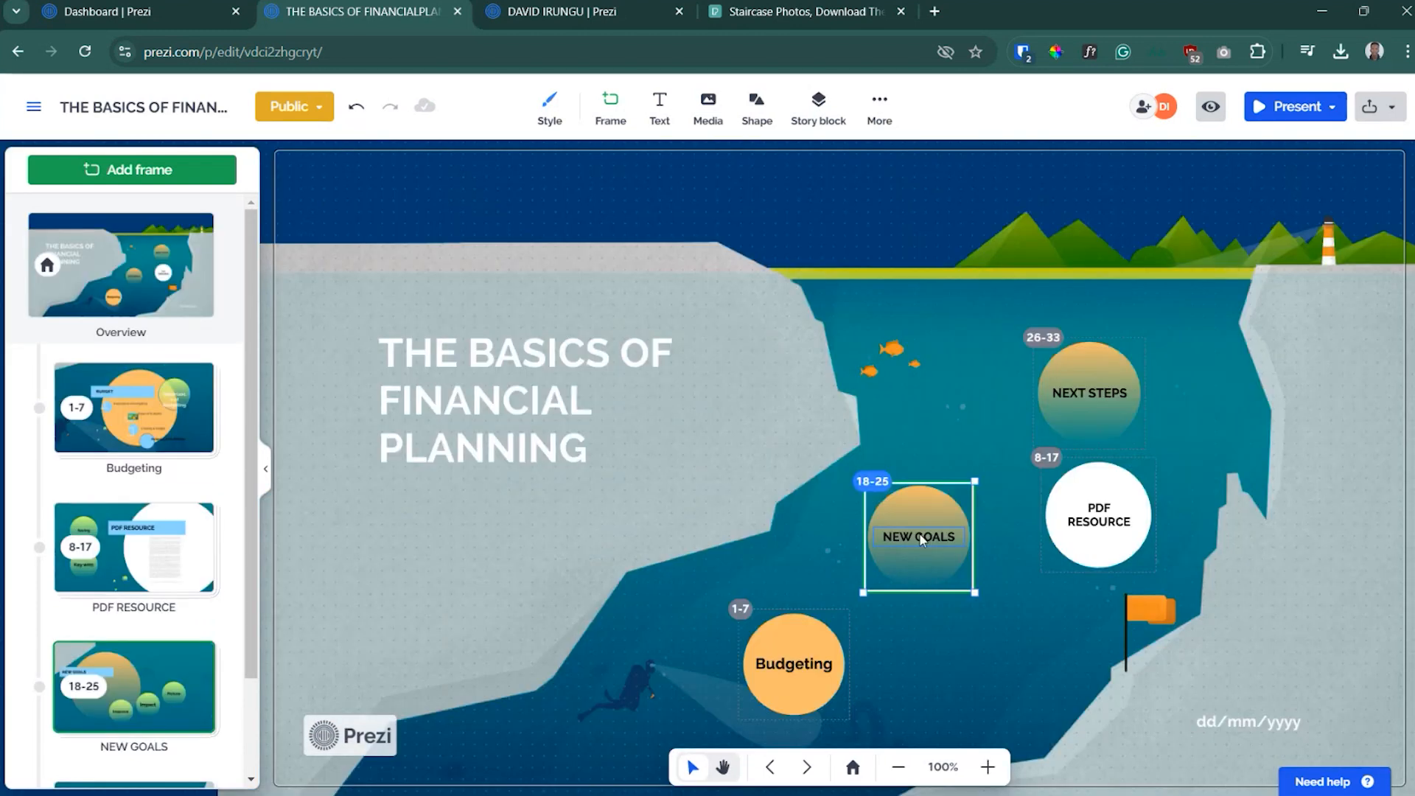
pyautogui.click(922, 540)
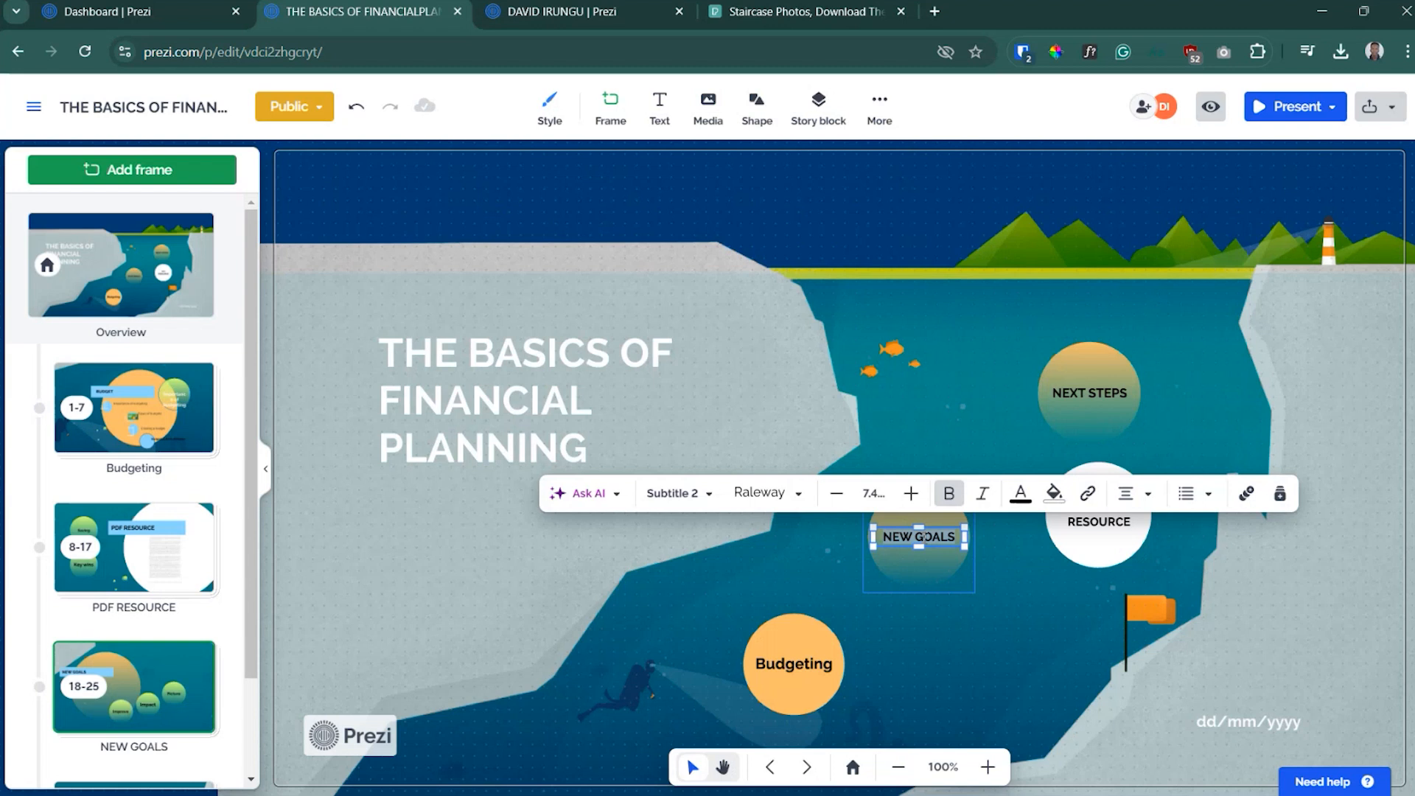
pyautogui.write('VIDEO RESOU')
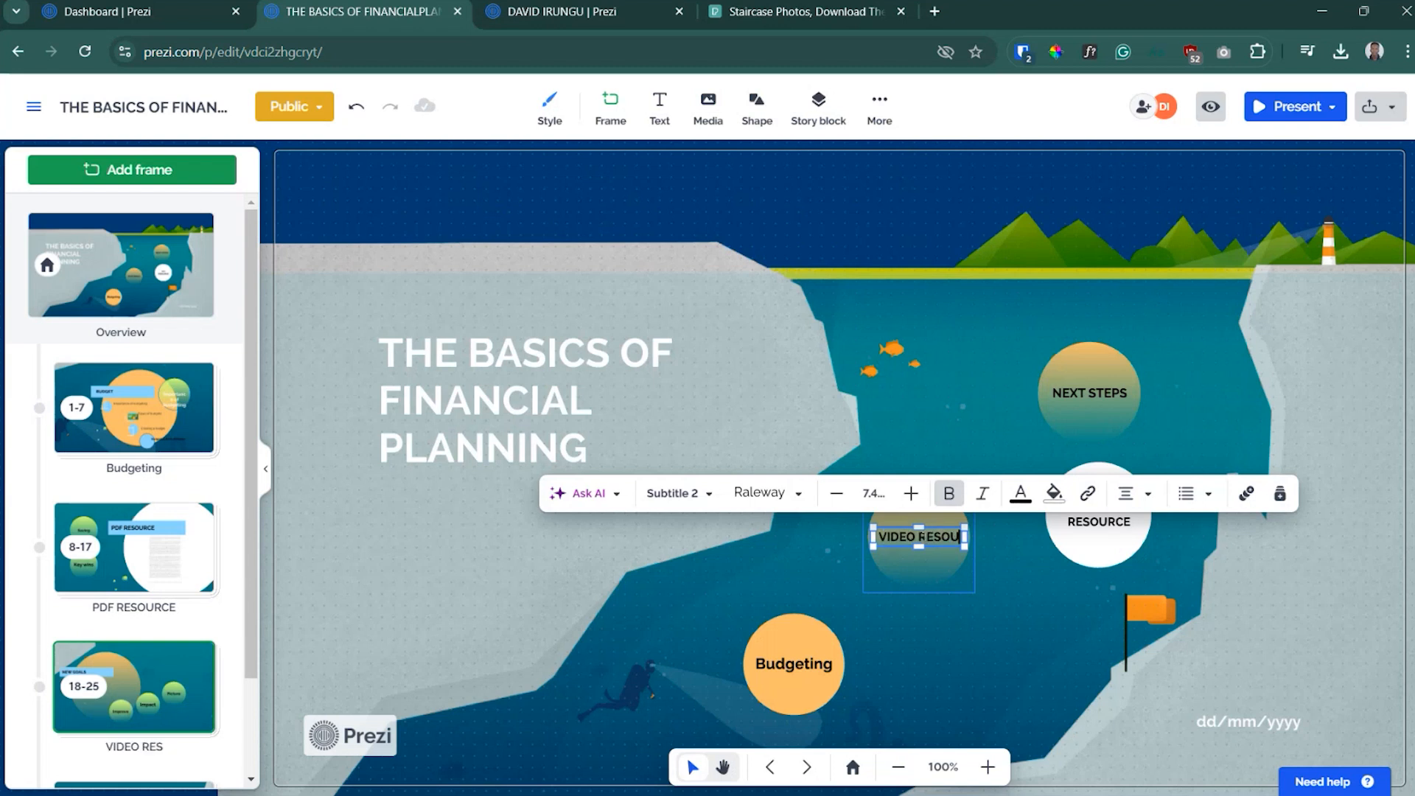
pyautogui.write('RCE')
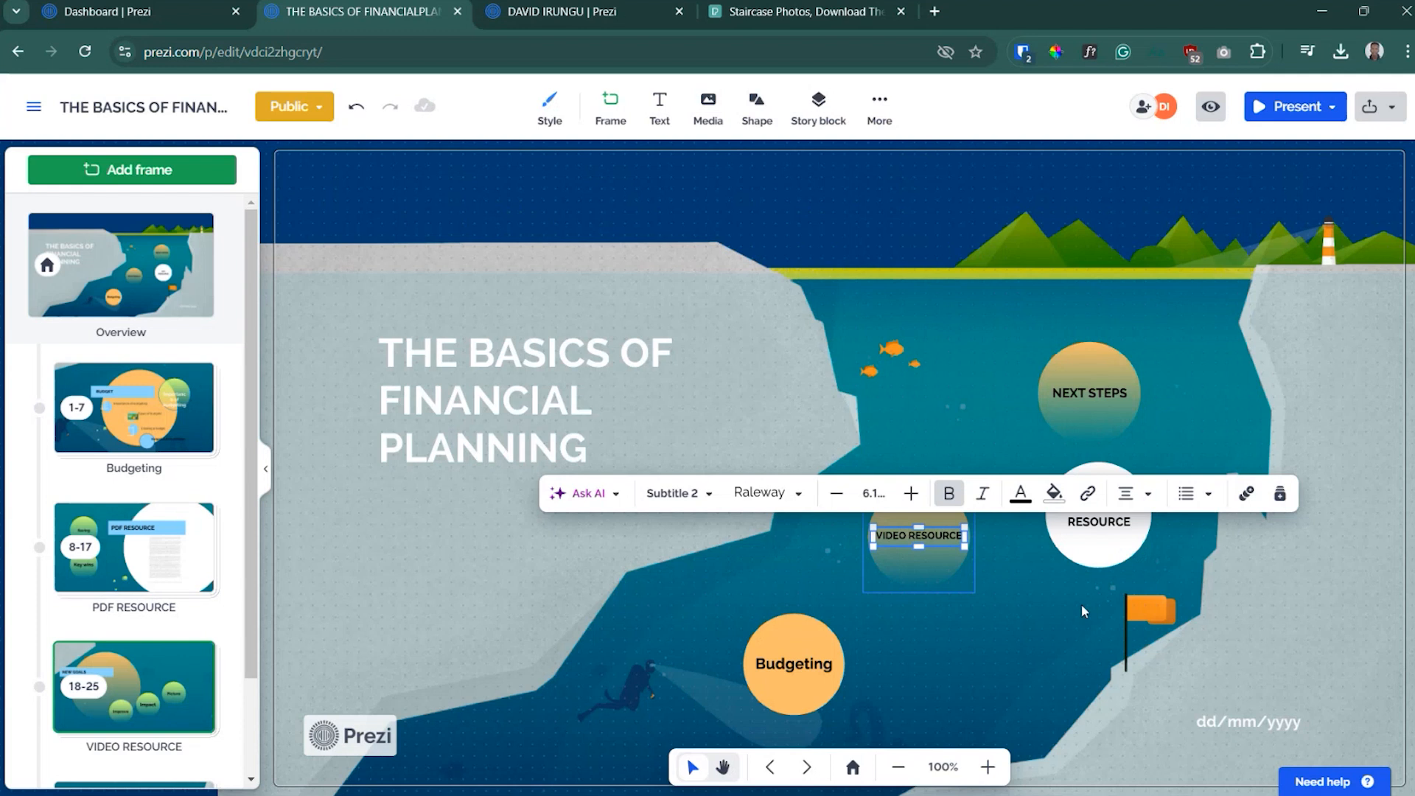
# - Open the VIDEO RESOURCE topic, replace its "NEW GOALS" heading with "VIDEO RESOURCE", and delete the body text placeholder
pyautogui.click(920, 567)
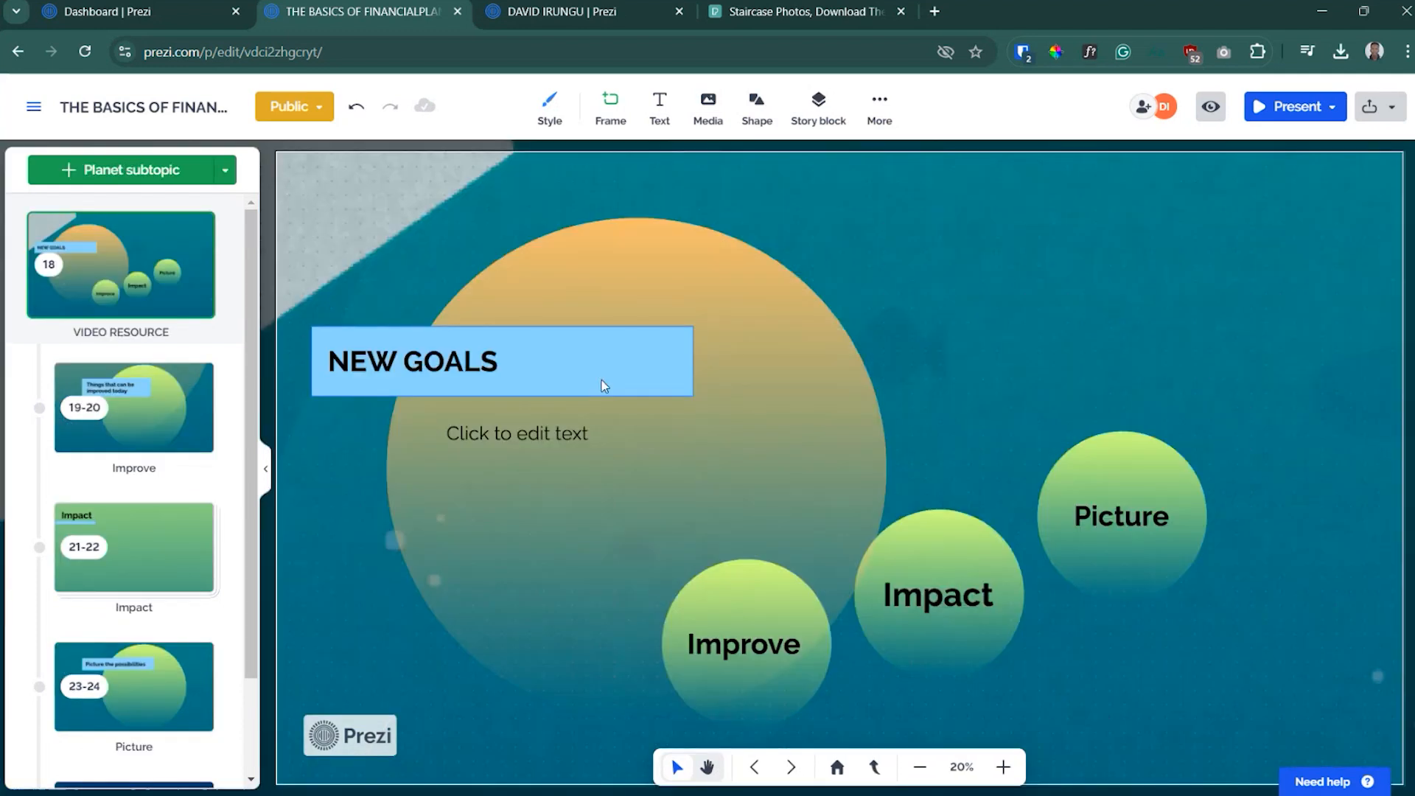
pyautogui.click(436, 368)
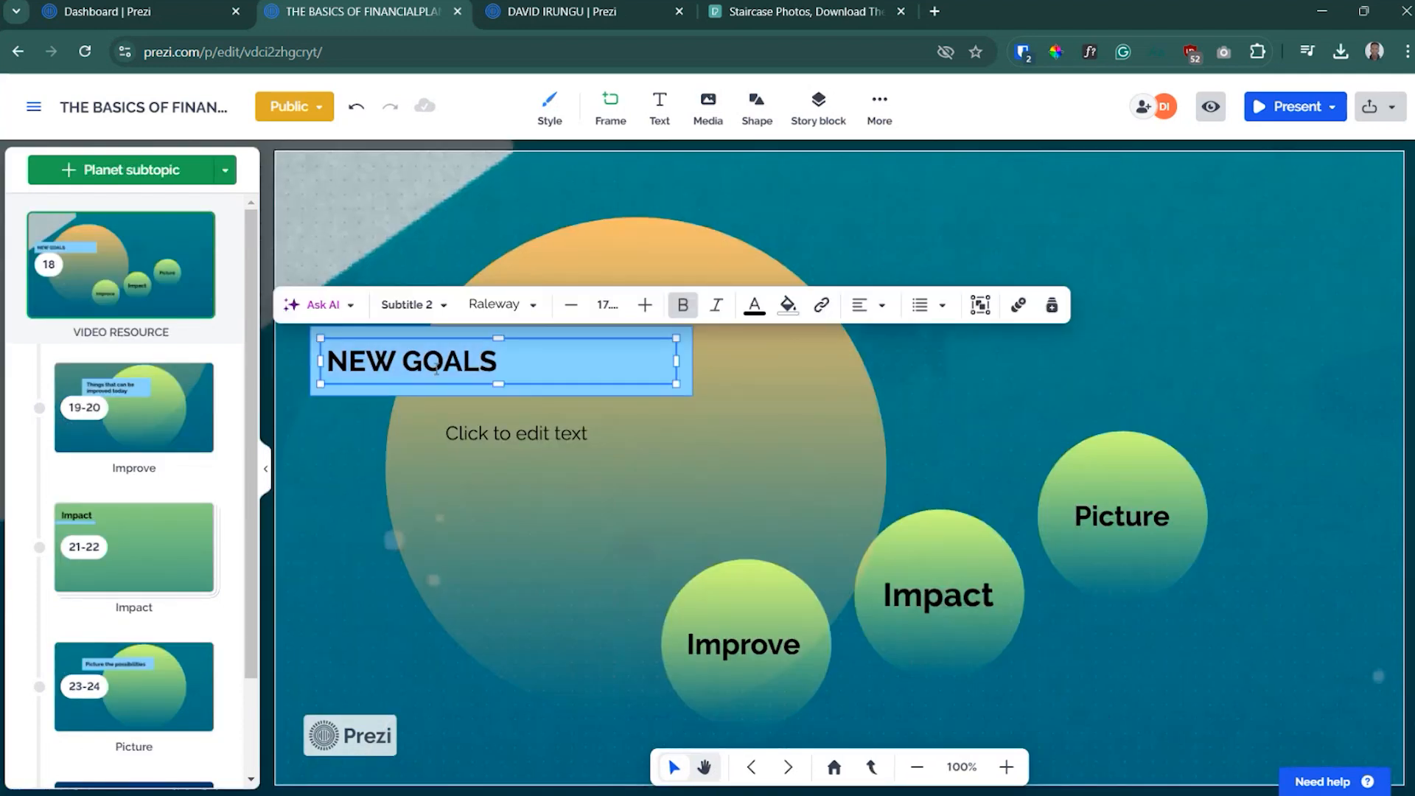
pyautogui.write('VIDEO')
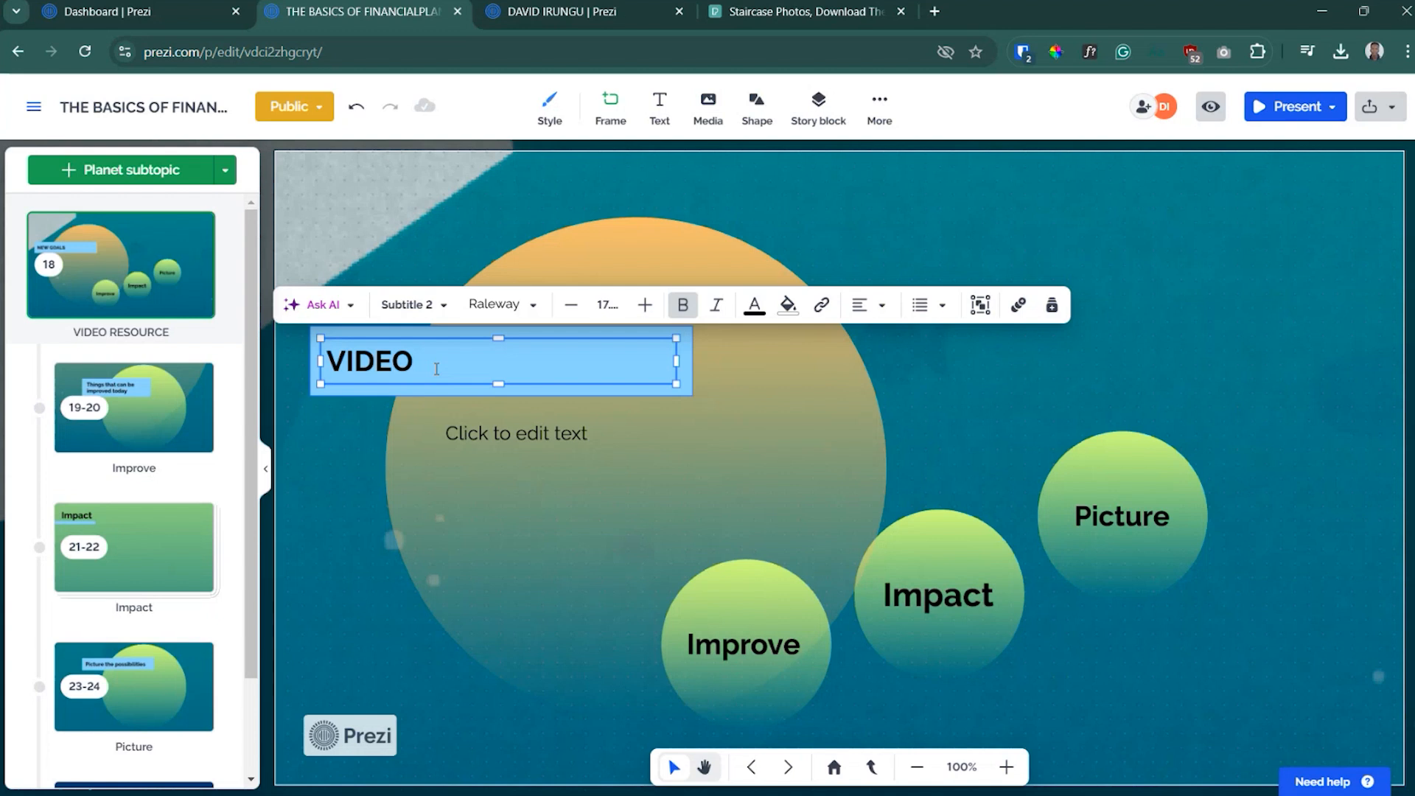
pyautogui.write(' RESOURCE')
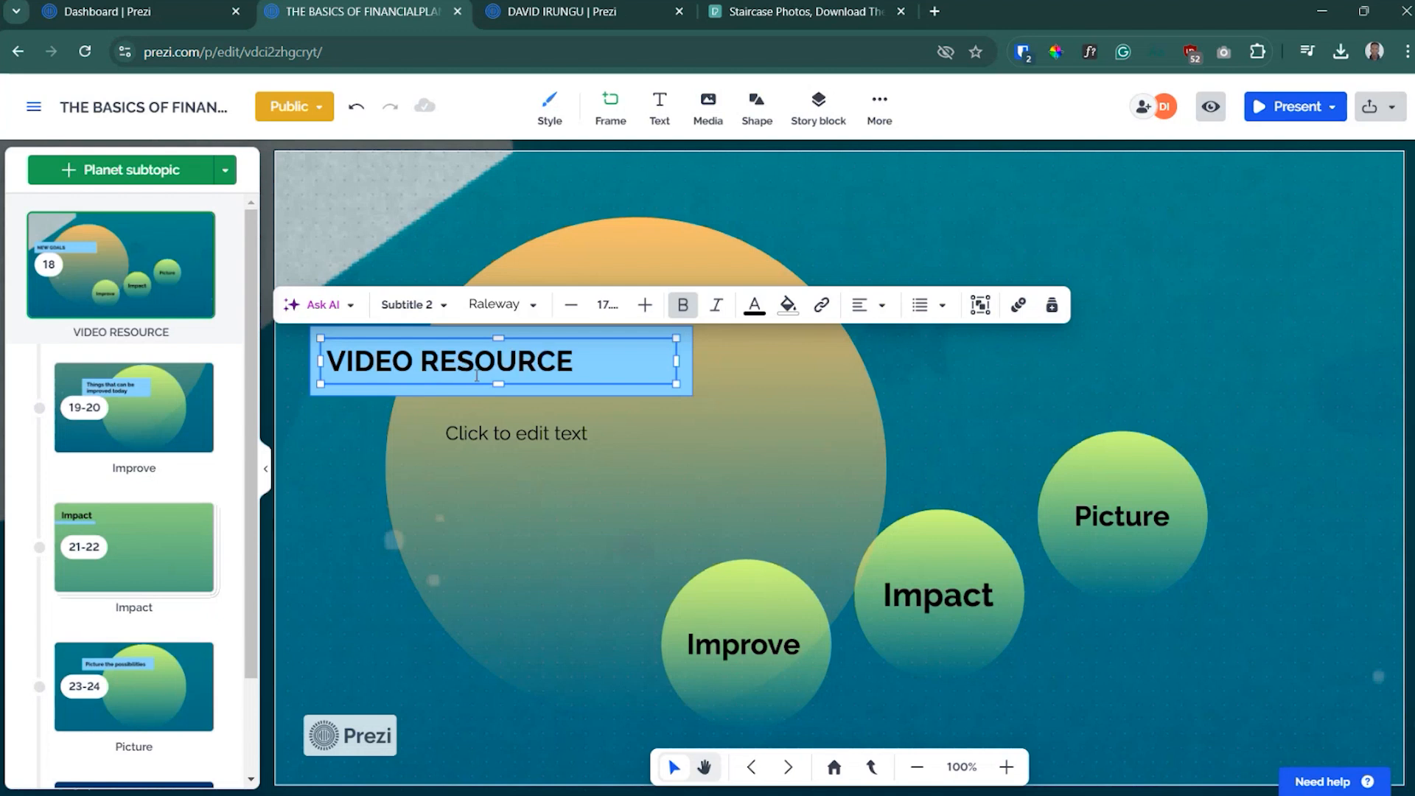
pyautogui.click(652, 420)
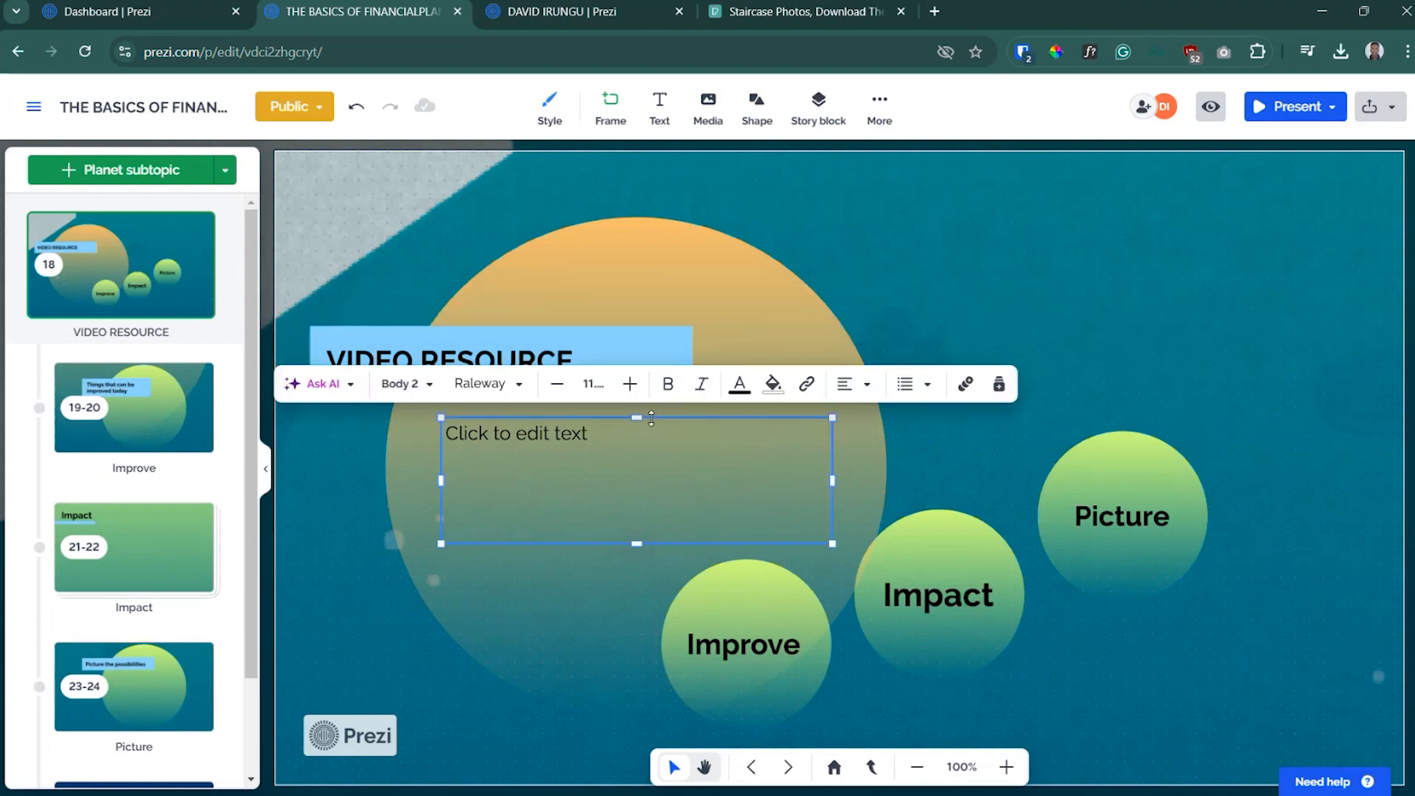
# - Embed the "Basics of Personal Finance" YouTube video and place it over the large circle, just below the VIDEO RESOURCE heading
pyautogui.click(706, 118)
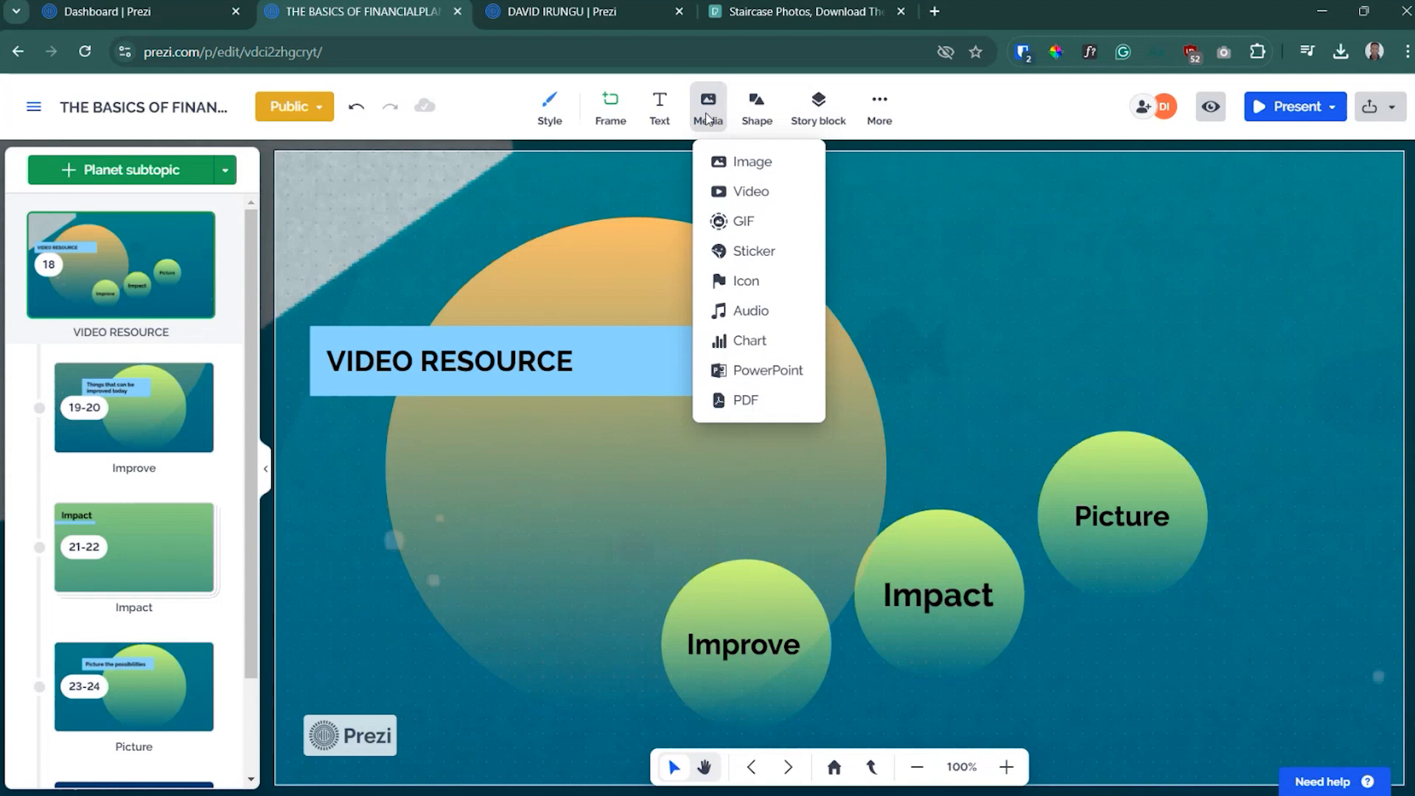
pyautogui.click(748, 191)
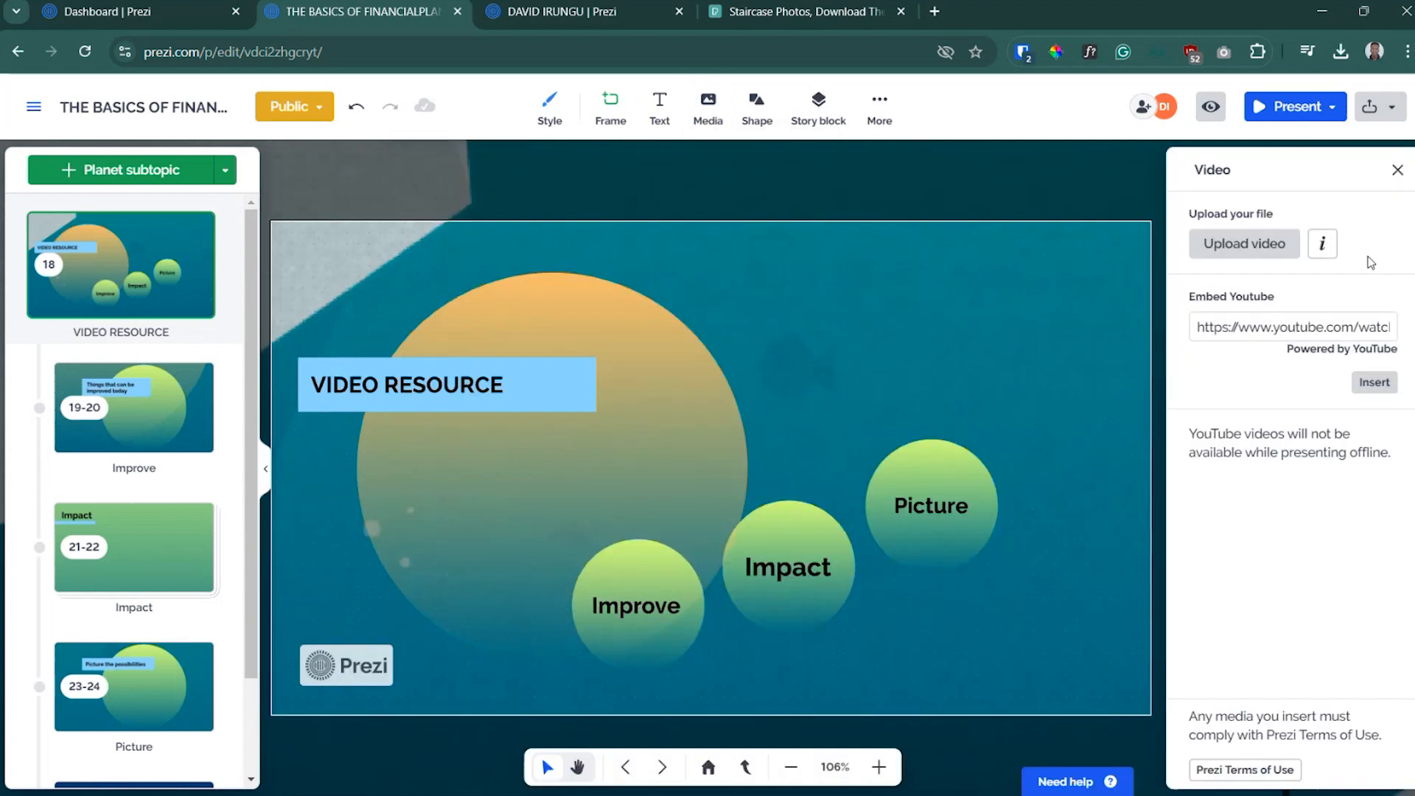
pyautogui.click(1390, 385)
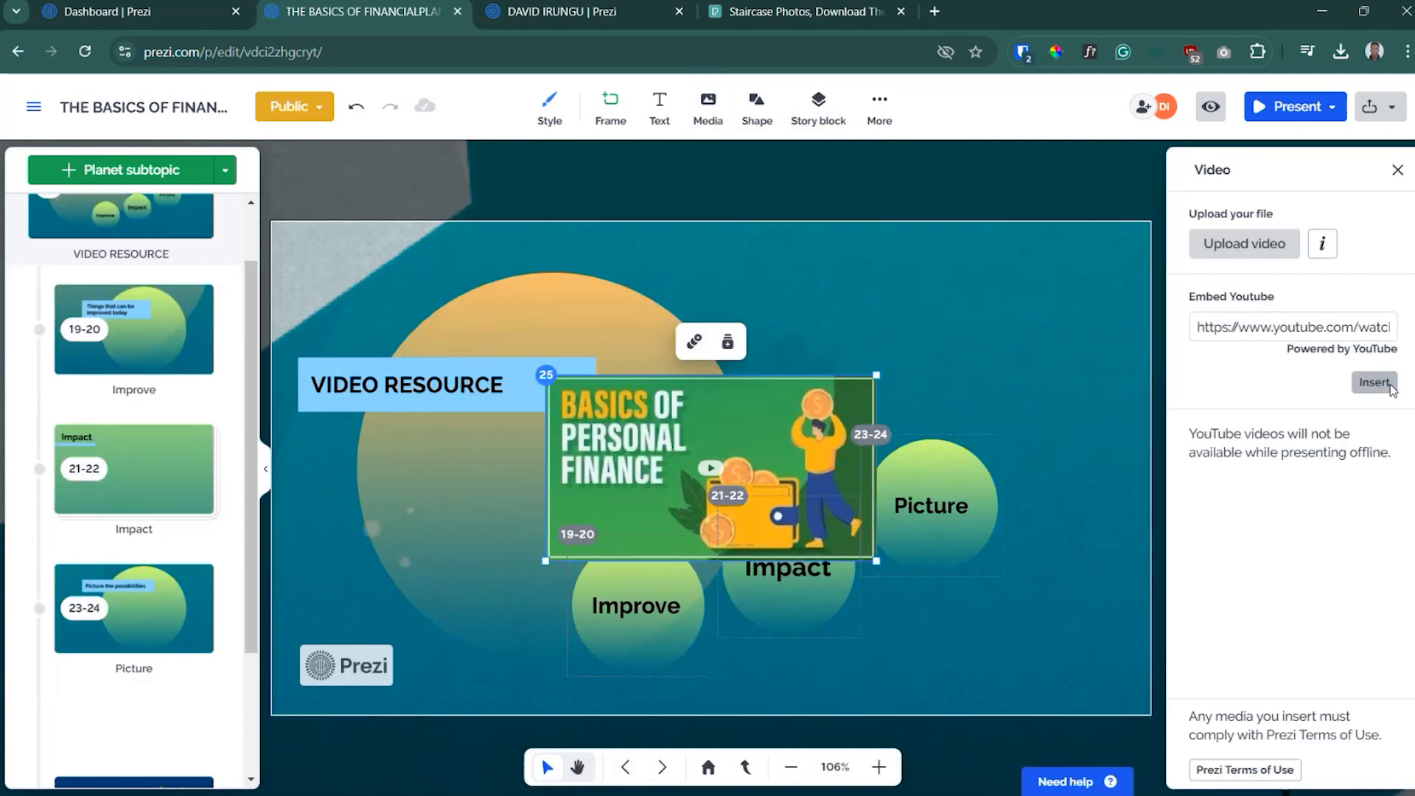
pyautogui.moveTo(627, 513); pyautogui.dragTo(407, 521)
# - Delete the Improve, Impact and Picture subtopics from the VIDEO RESOURCE topic and move the video lower over the large circle
pyautogui.click(651, 648)
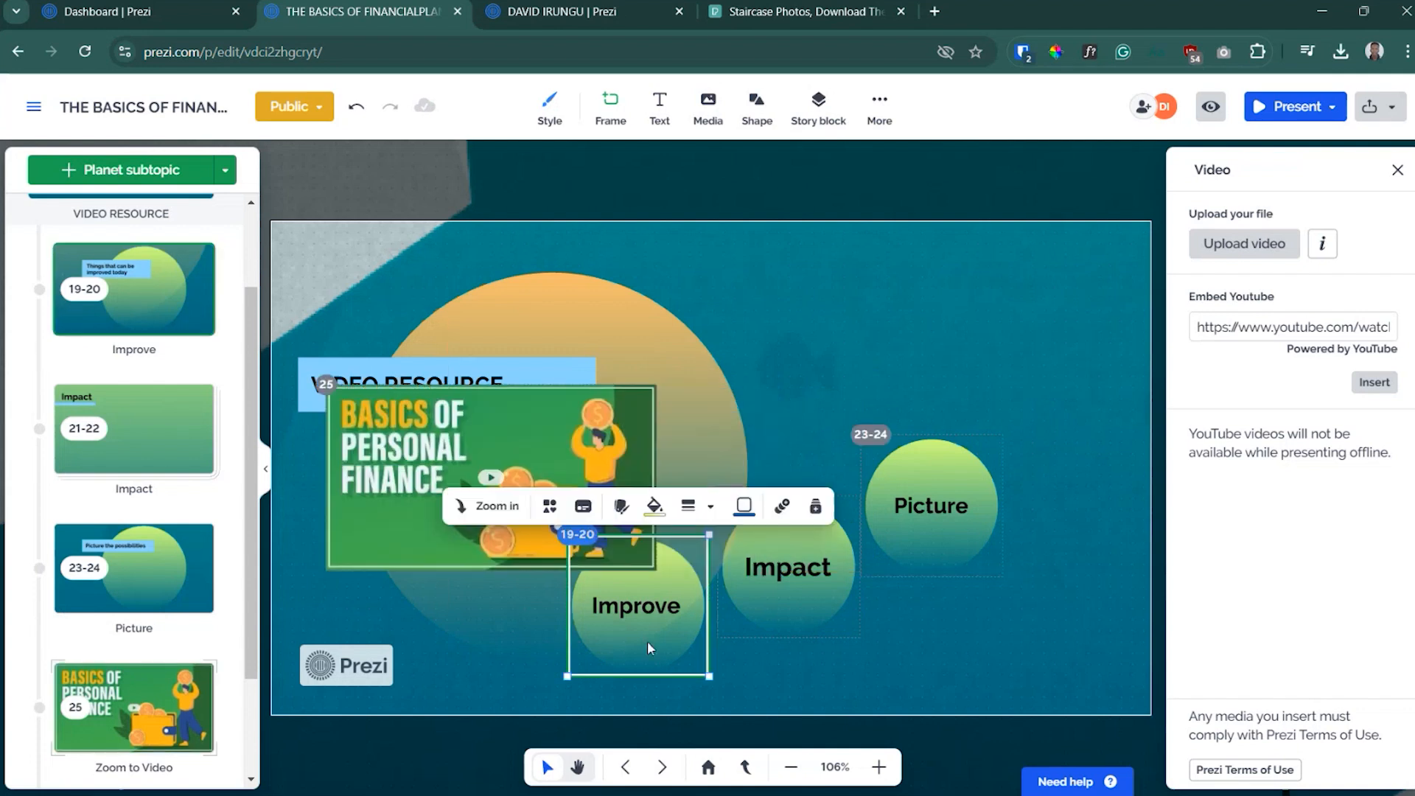
pyautogui.press('Delete')
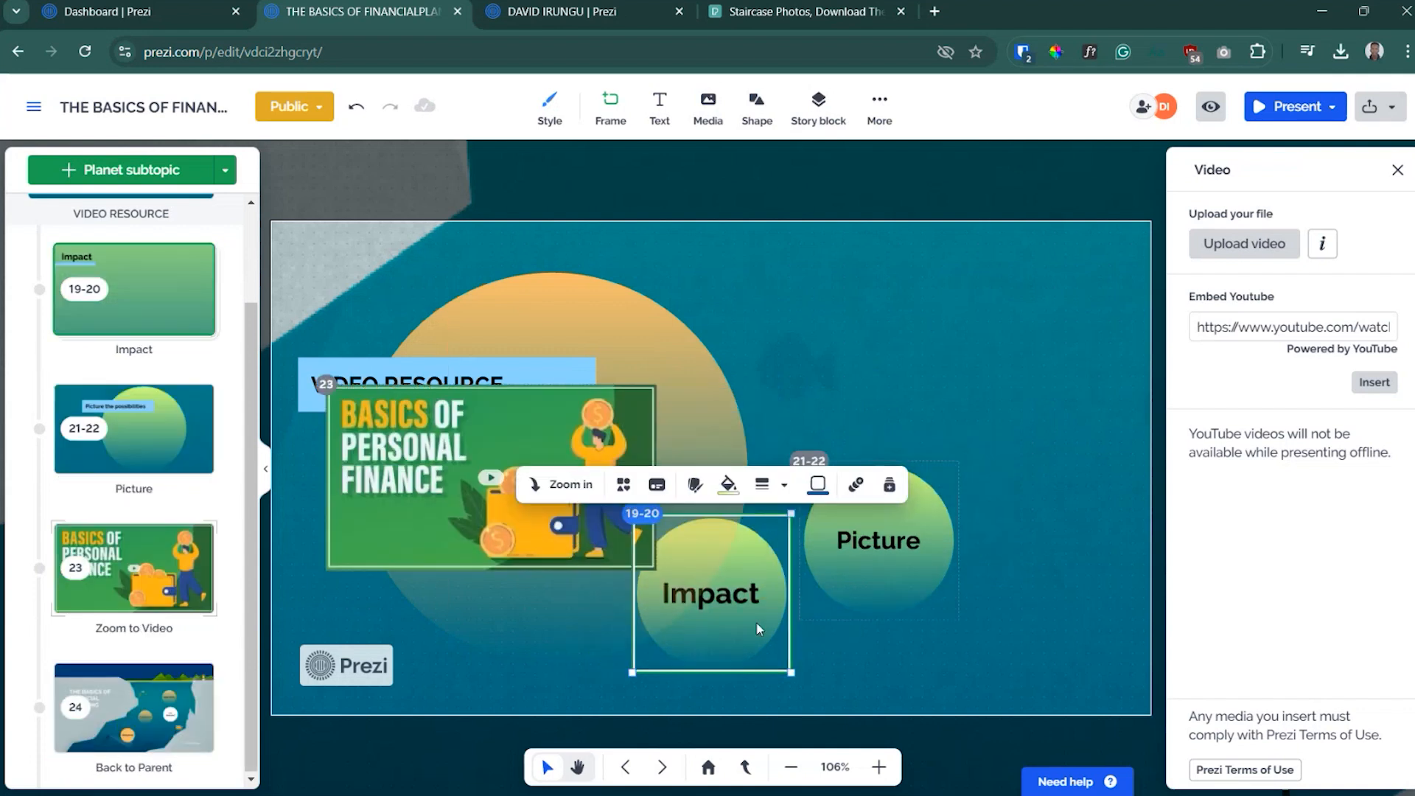
pyautogui.press('Delete')
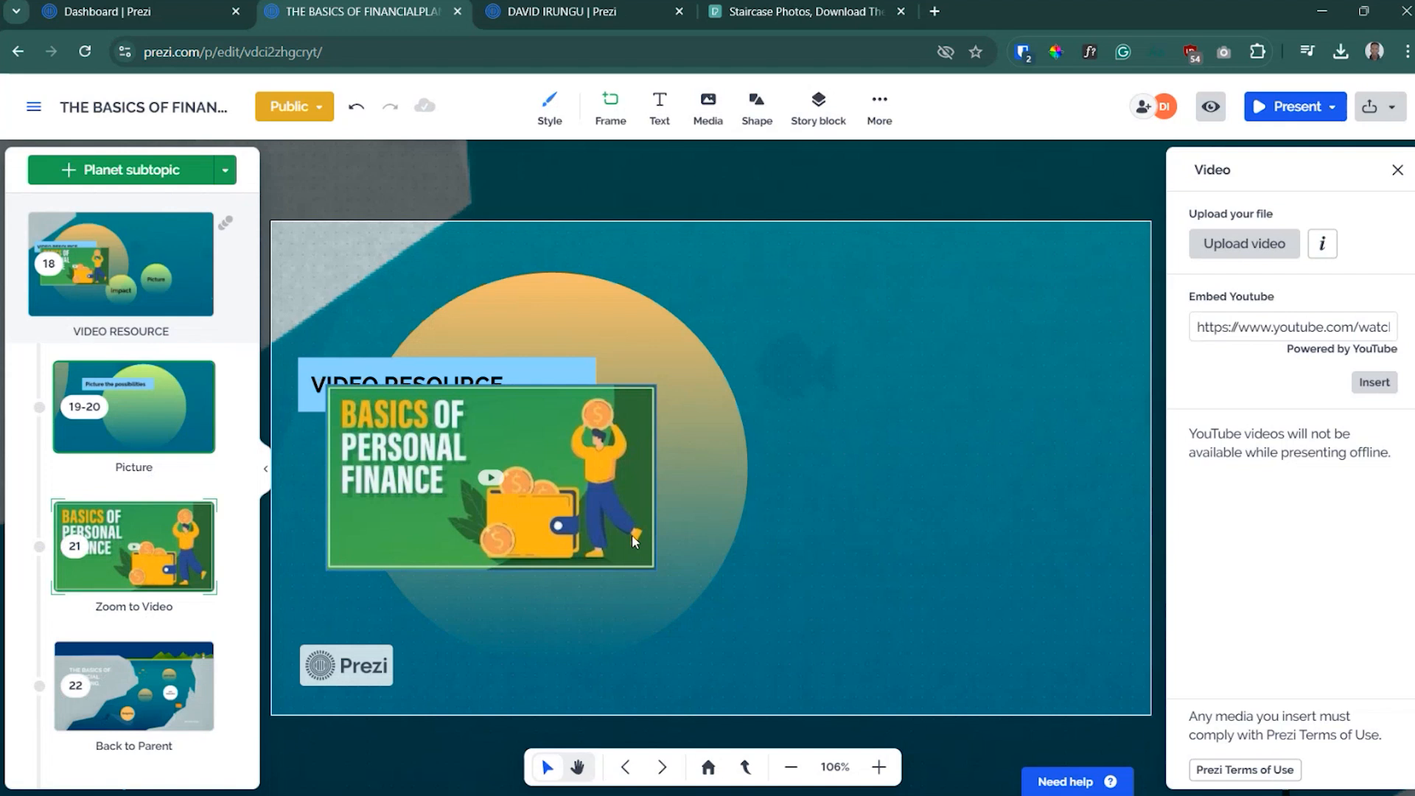
pyautogui.moveTo(634, 542); pyautogui.dragTo(716, 588)
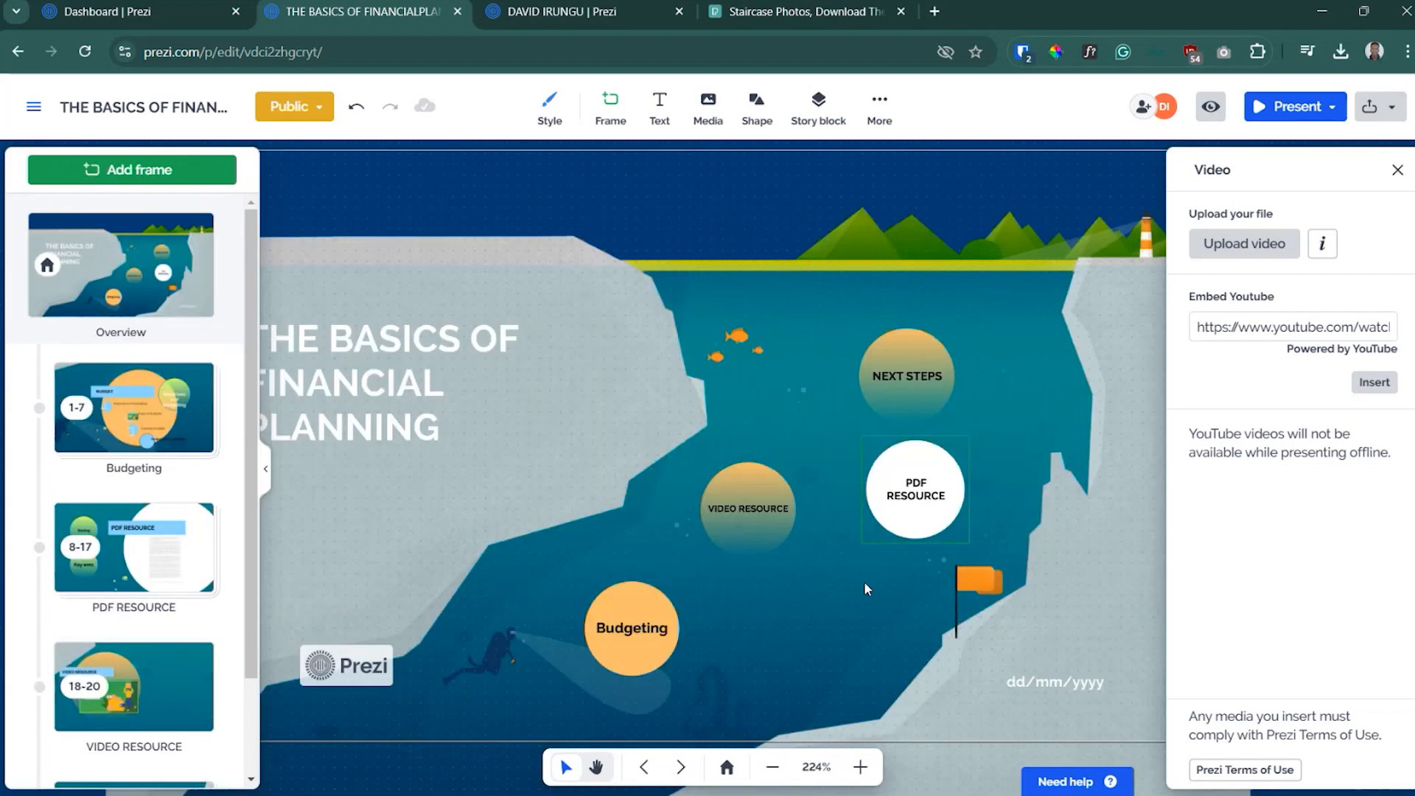
# - Present from the overview, play the embedded video in the VIDEO RESOURCE topic, and exit back to the overview
pyautogui.scroll(-2, 864, 581)
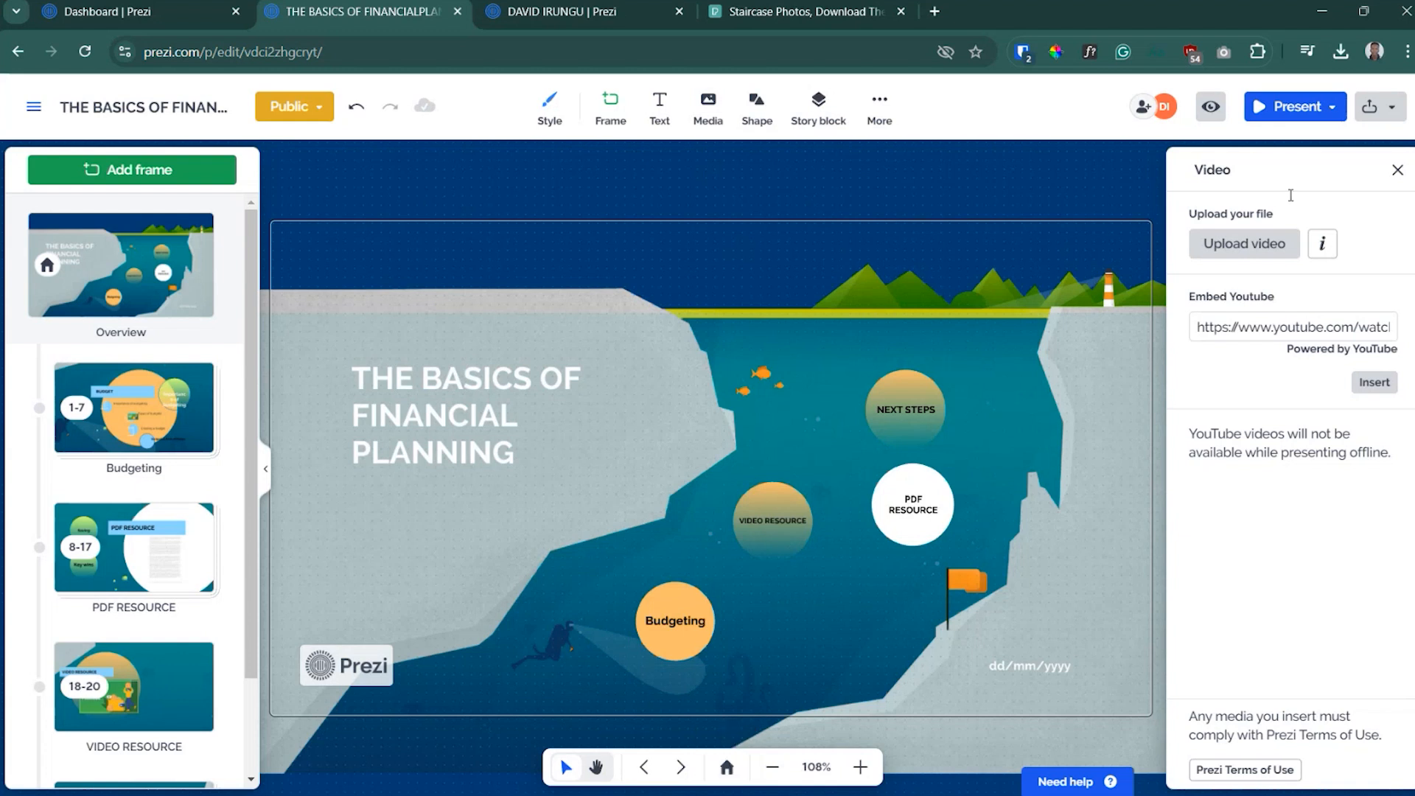
pyautogui.click(1333, 107)
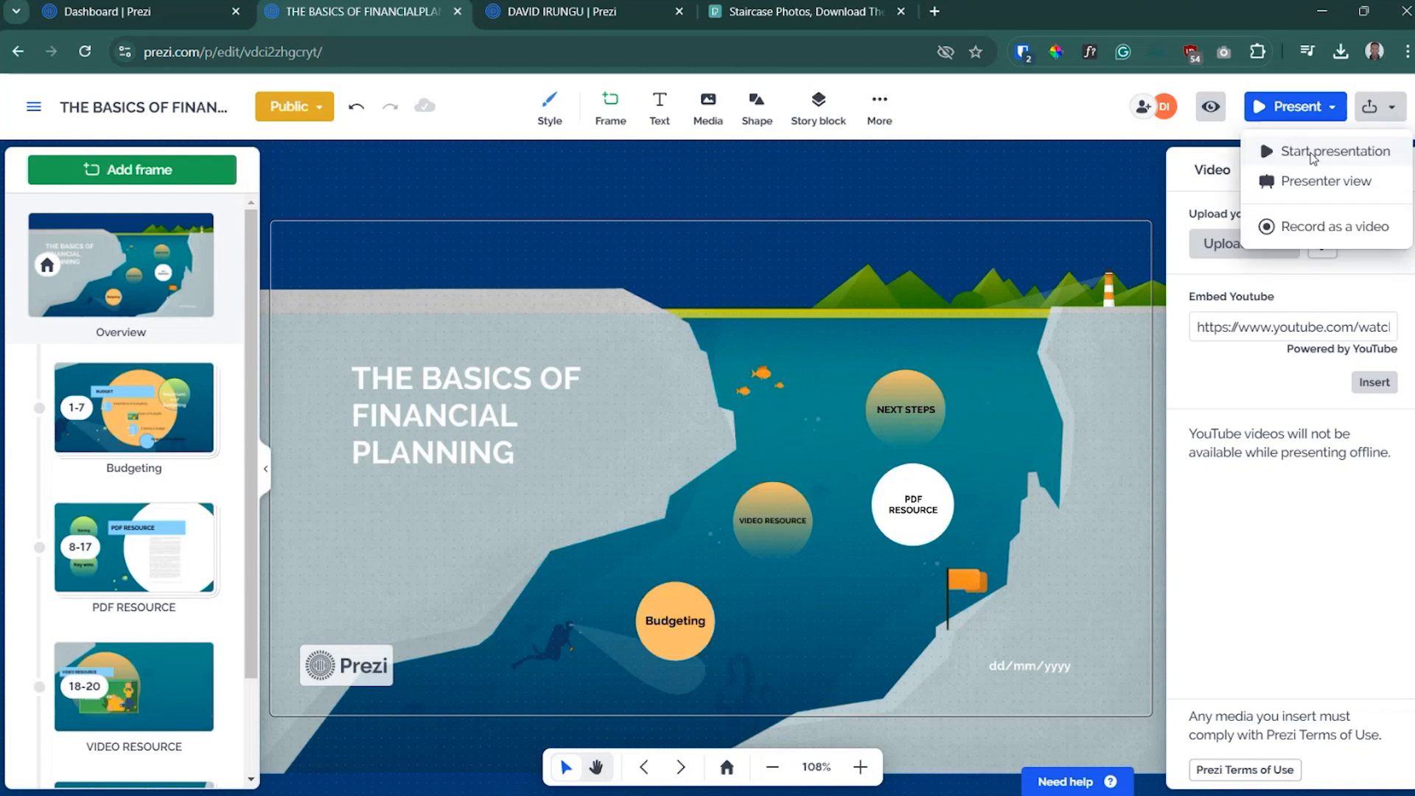
pyautogui.click(1313, 157)
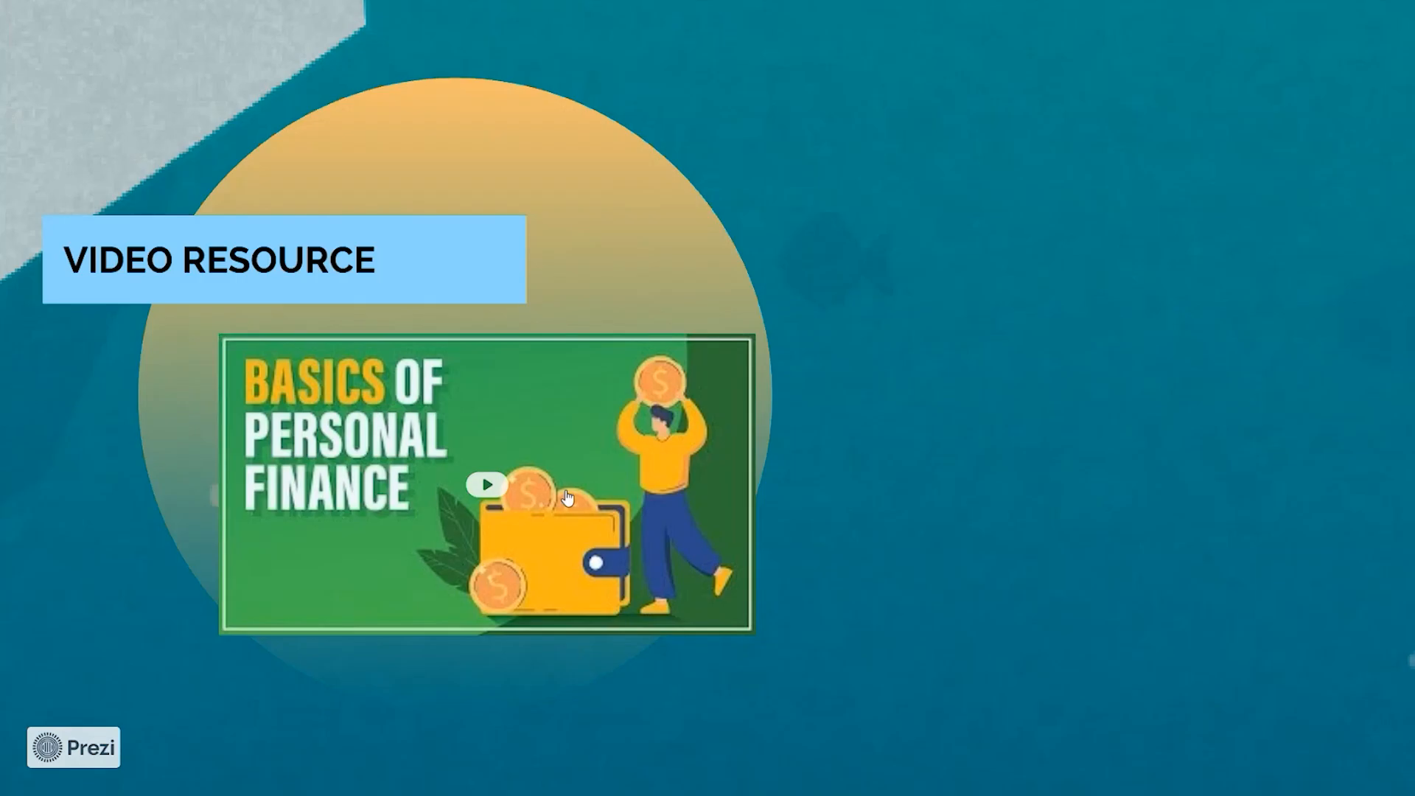
pyautogui.click(566, 498)
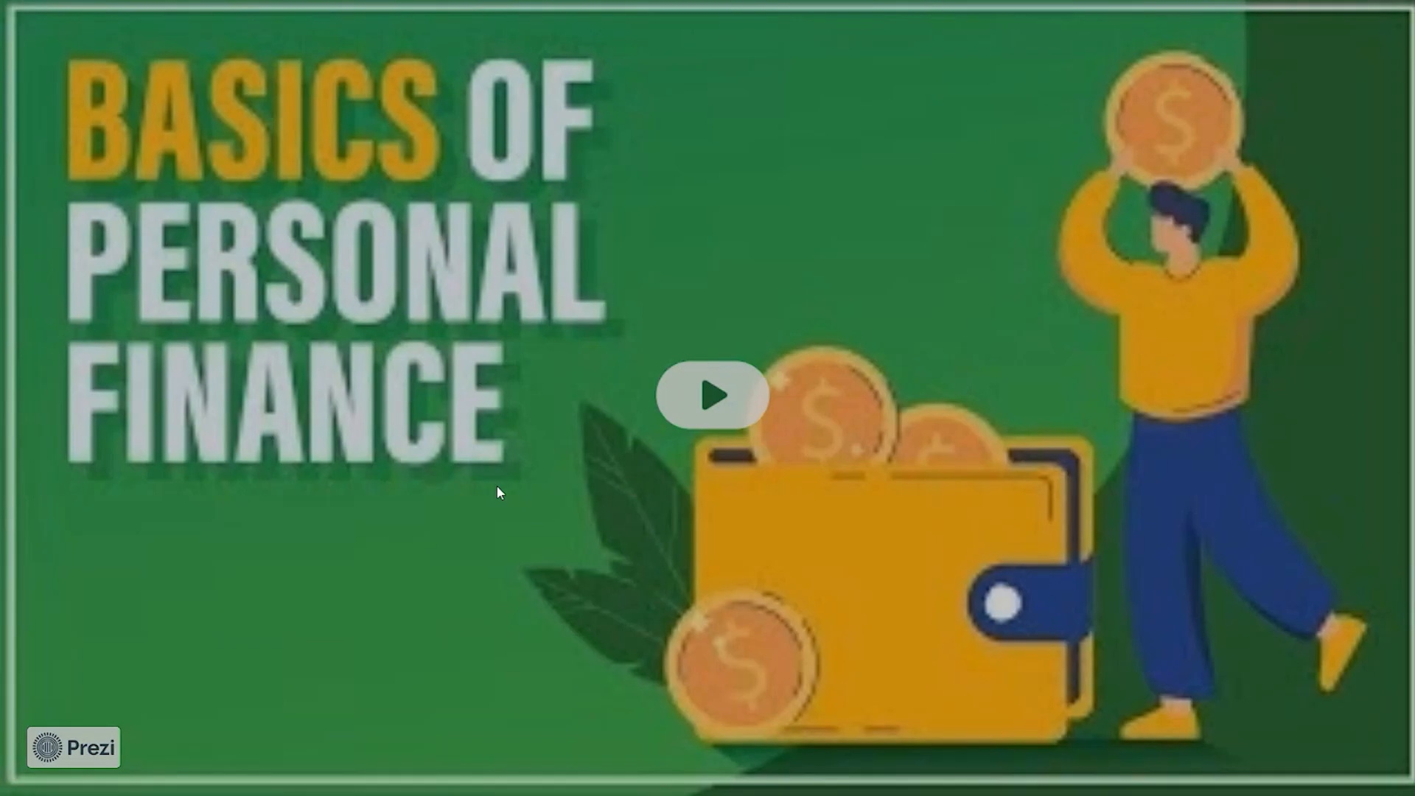
pyautogui.click(721, 402)
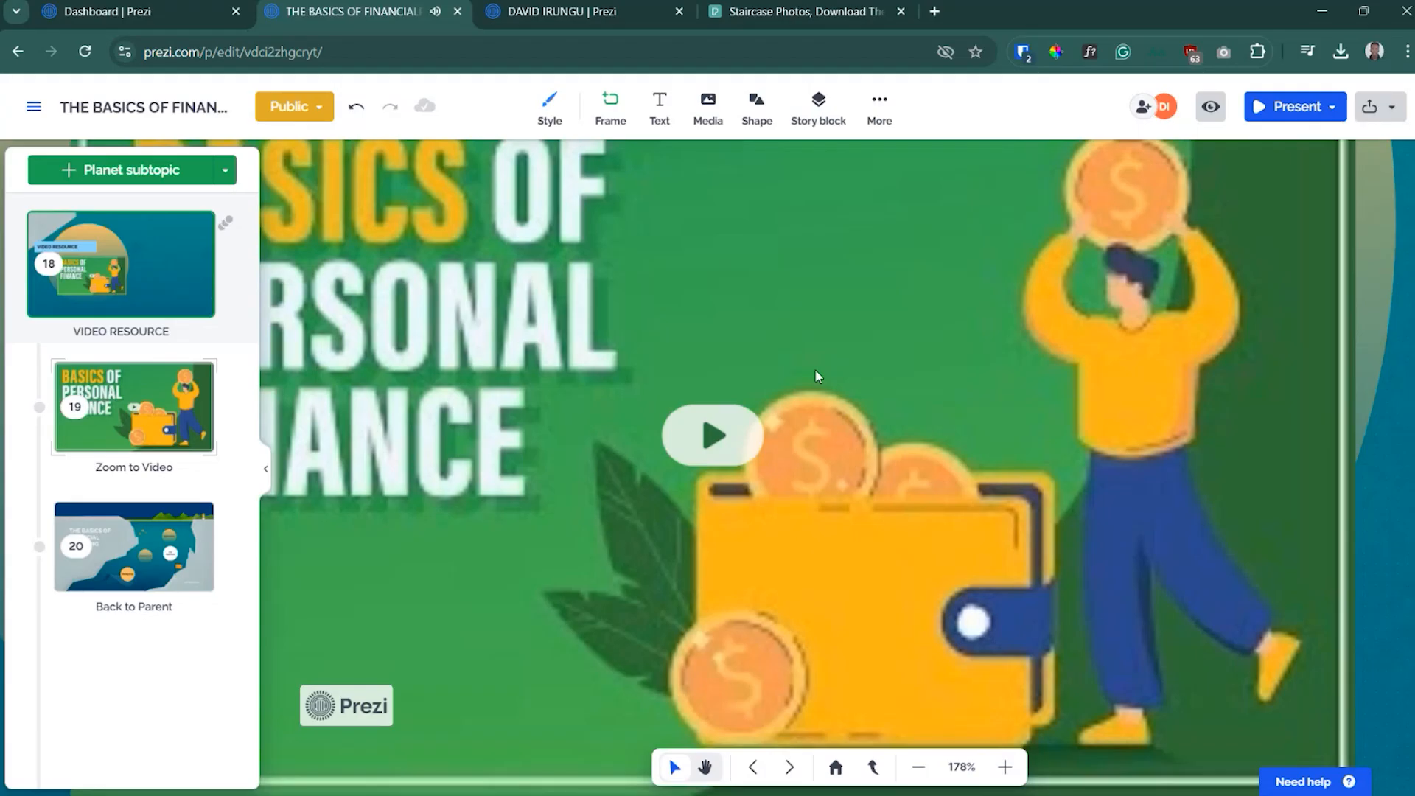
pyautogui.scroll(-5, 816, 370)
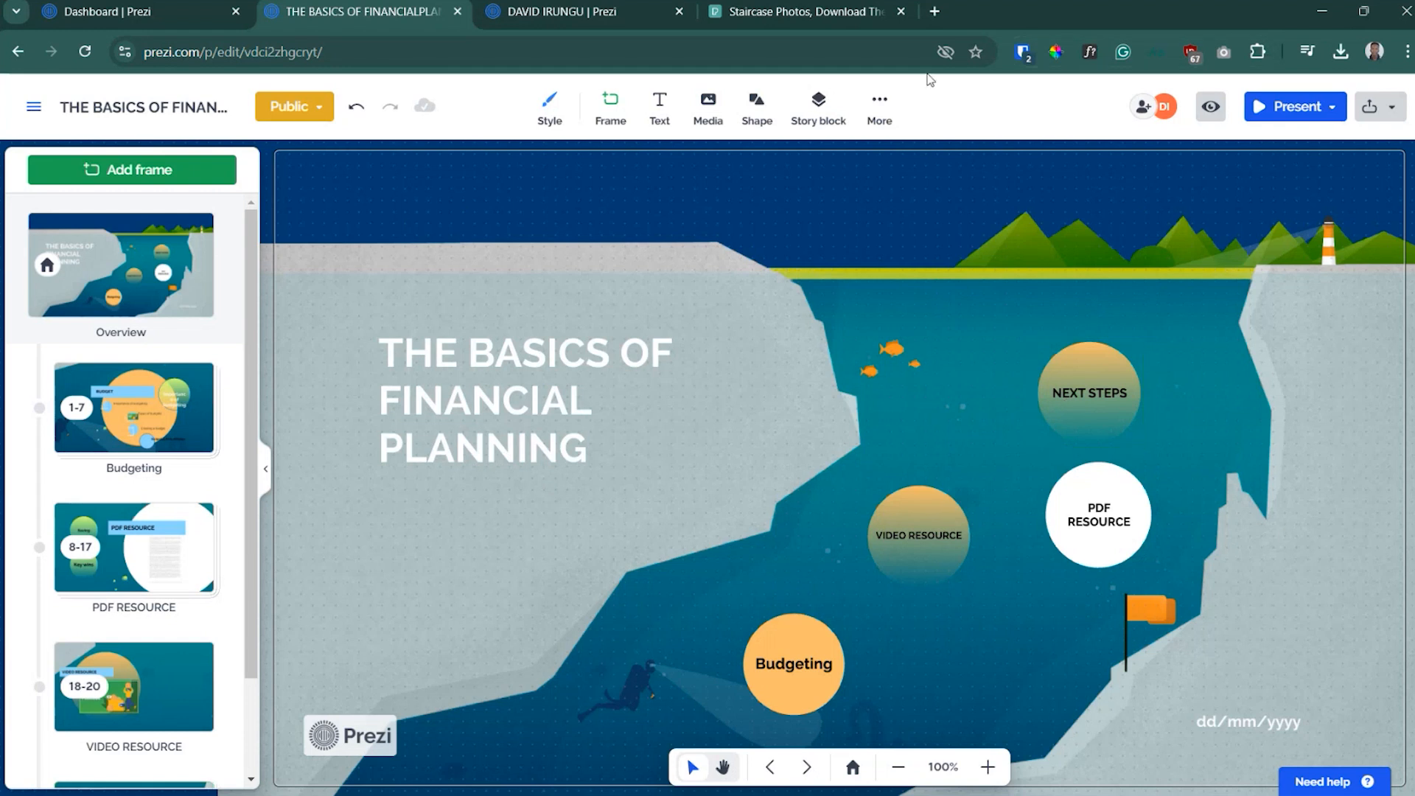
# - Replace the presentation background with the uploaded image pexels-pixabay-80469.jpg
pyautogui.click(867, 17)
pyautogui.click(554, 118)
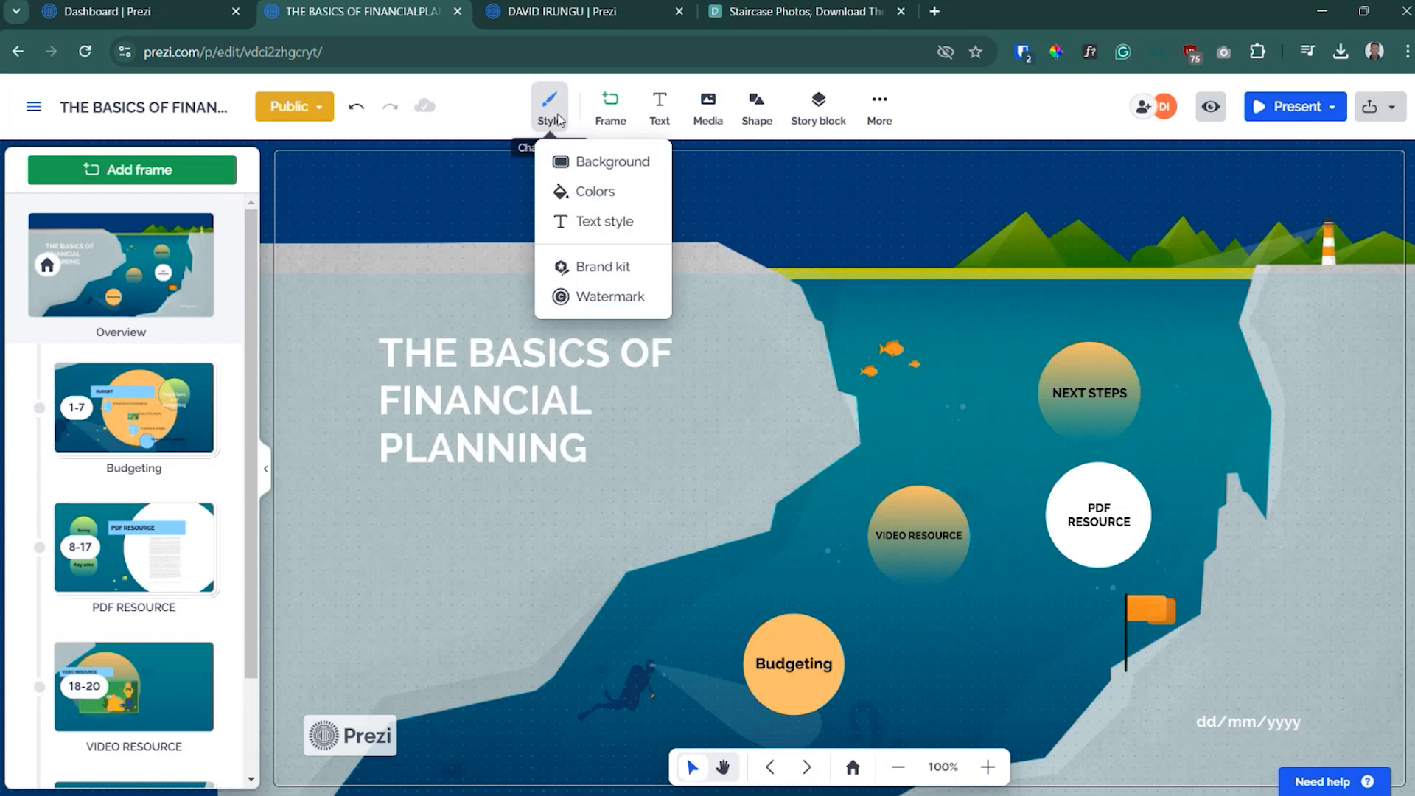
pyautogui.click(605, 161)
pyautogui.moveTo(1238, 276)
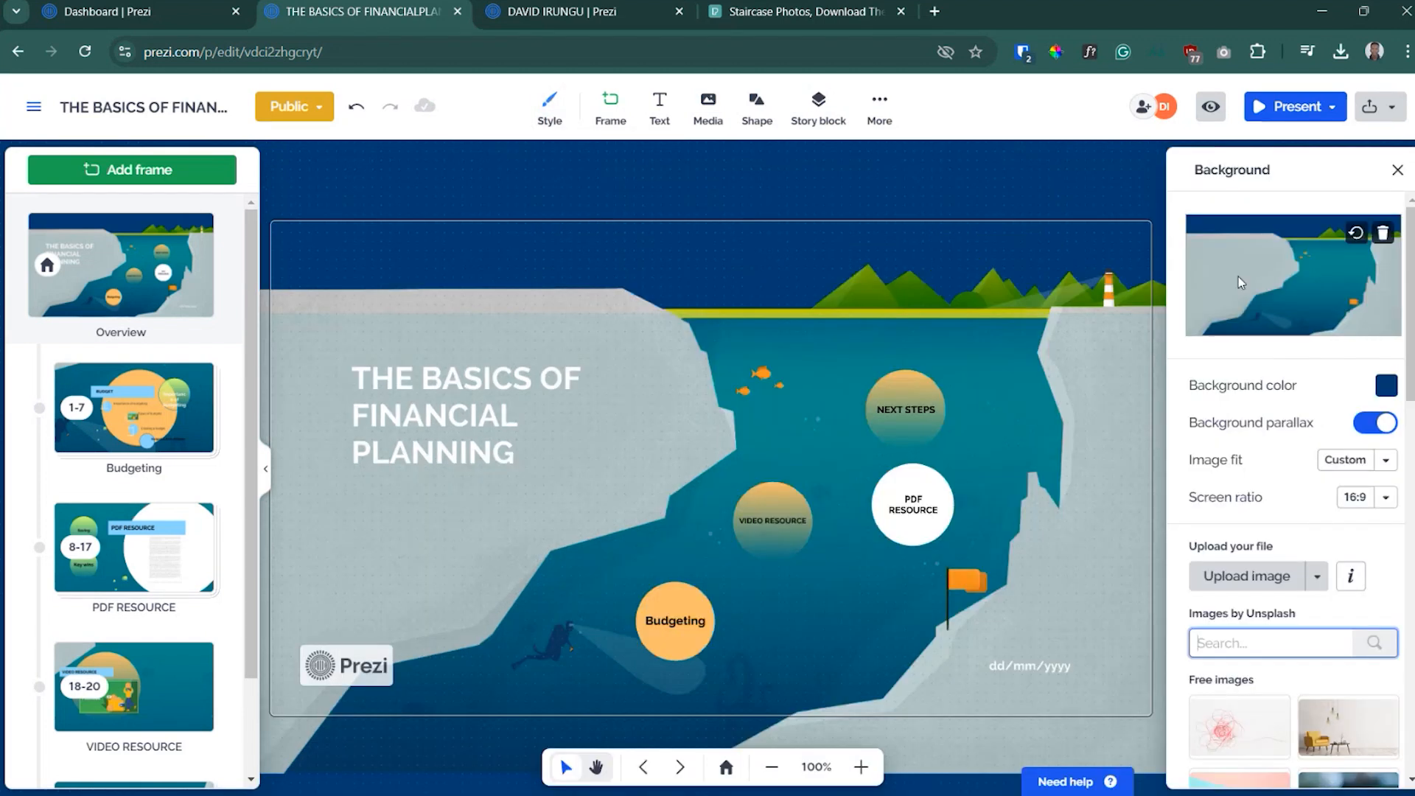
pyautogui.scroll(-5, 1239, 276)
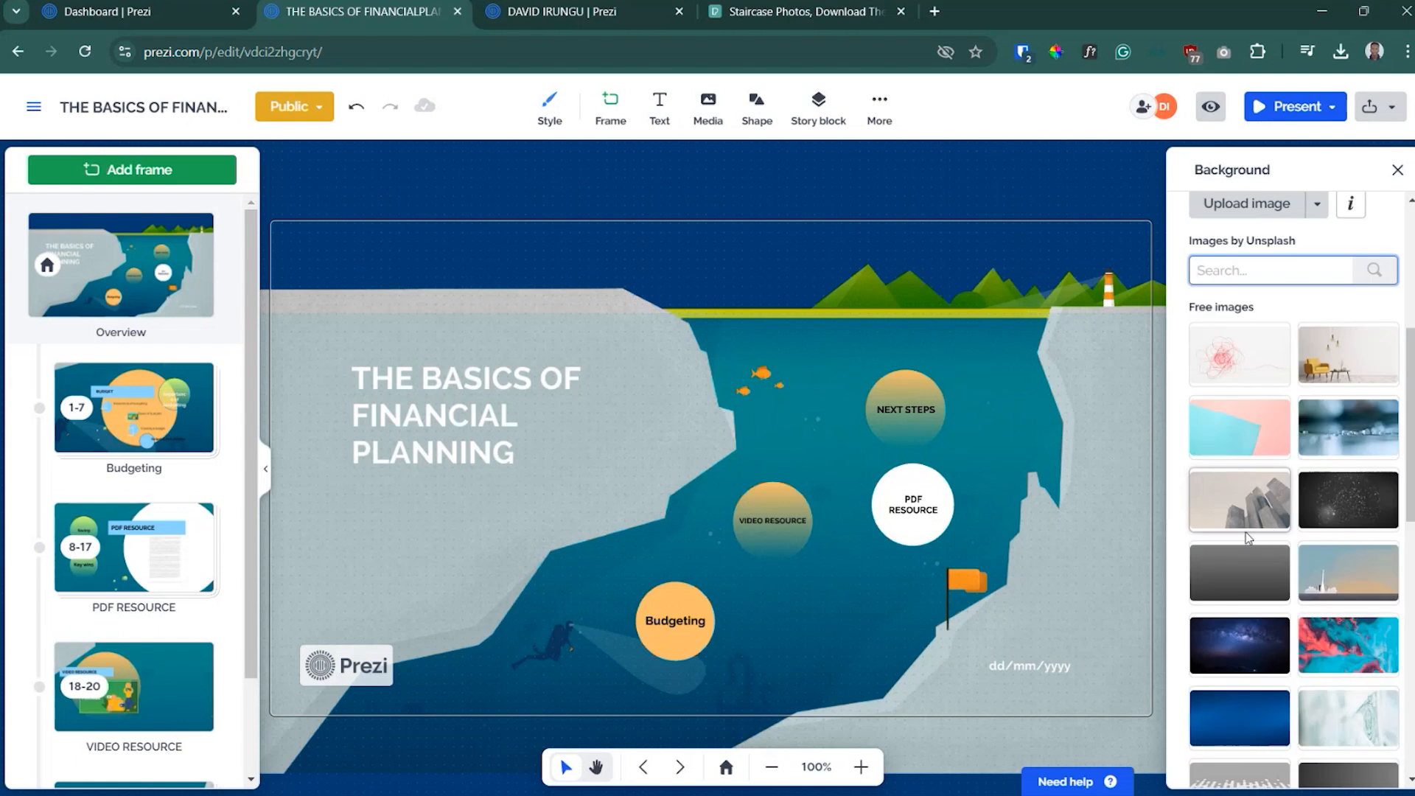
pyautogui.scroll(5, 1246, 532)
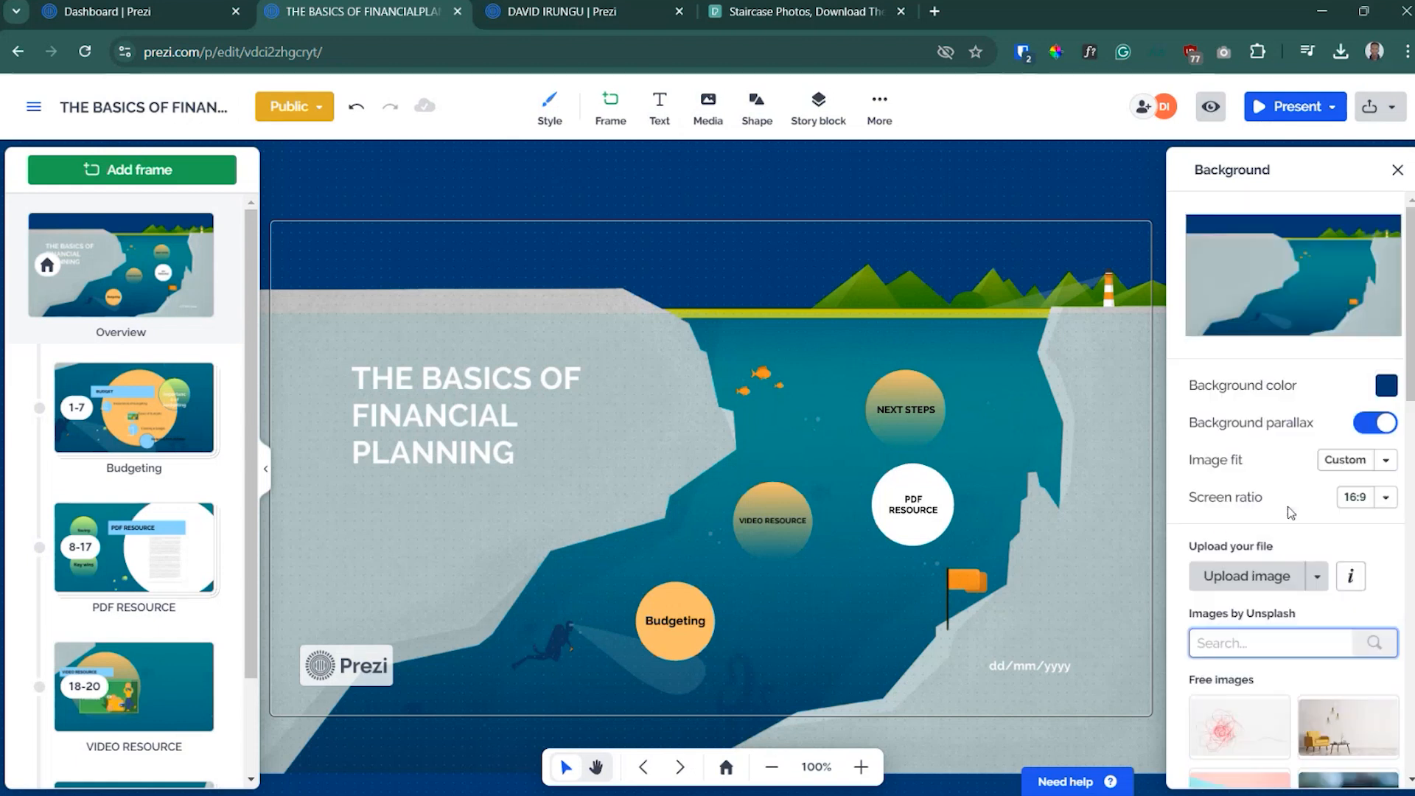
pyautogui.click(1258, 584)
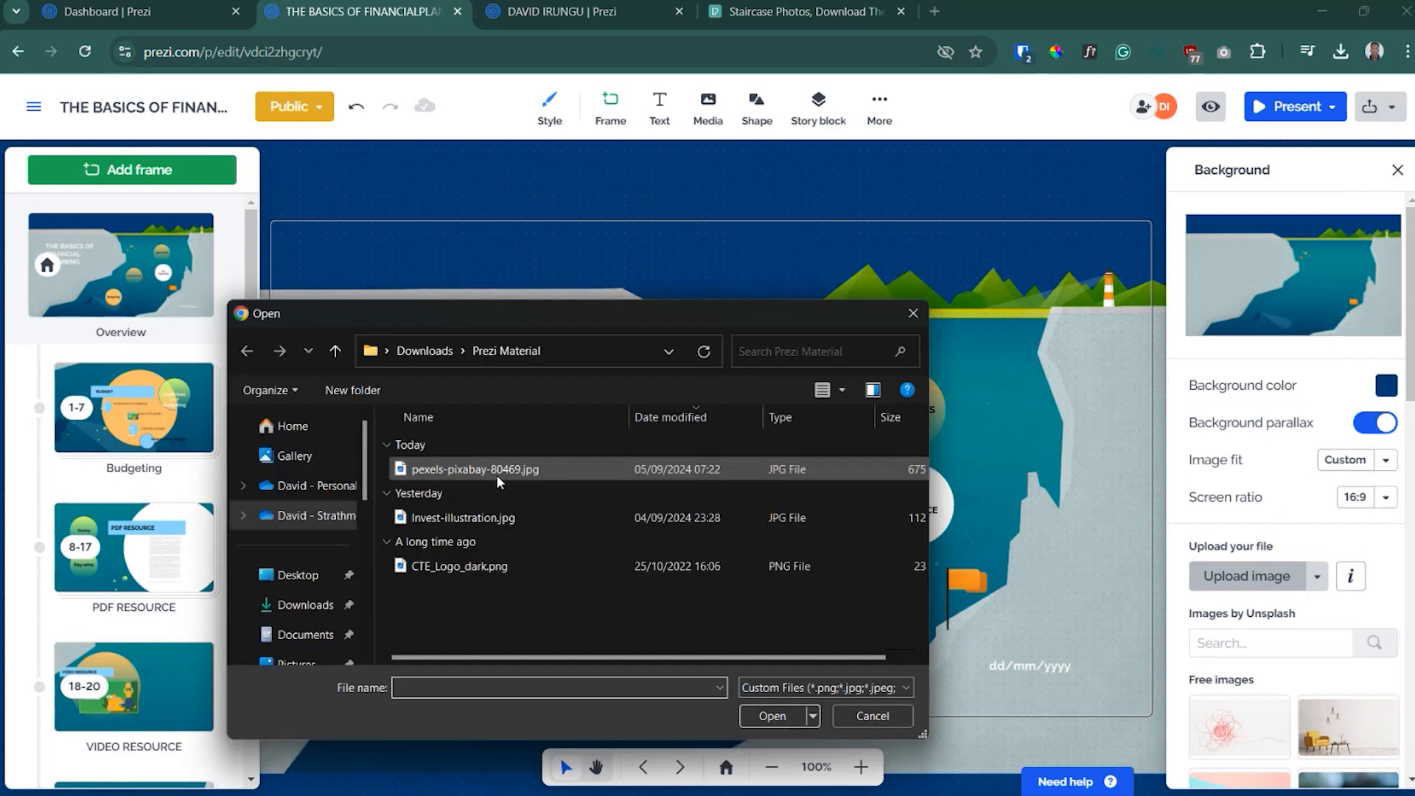
pyautogui.doubleClick(498, 477)
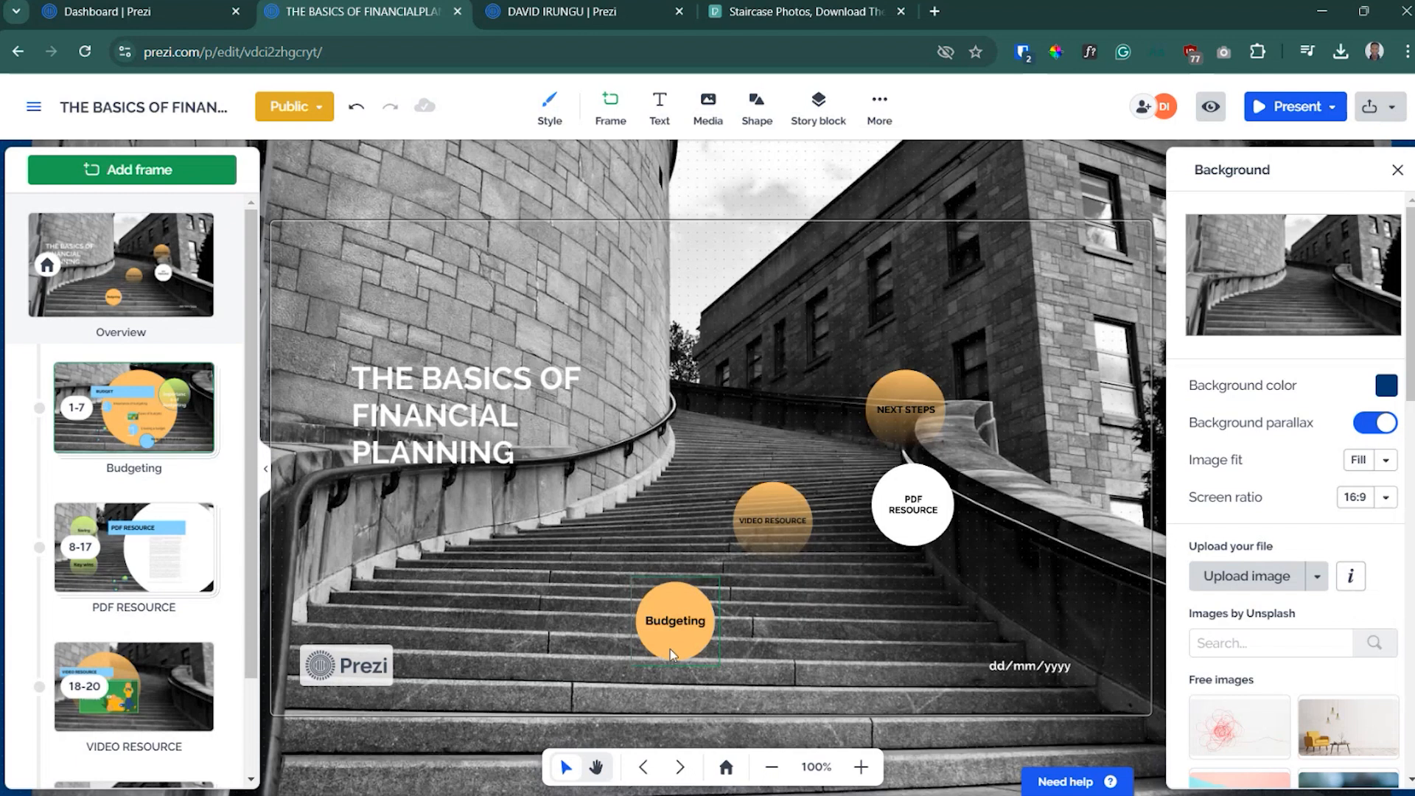
# - Move the Budgeting circle to the foot of the stairs, enlarge it, and place the PDF RESOURCE circle beside it
pyautogui.moveTo(672, 654); pyautogui.dragTo(509, 712)
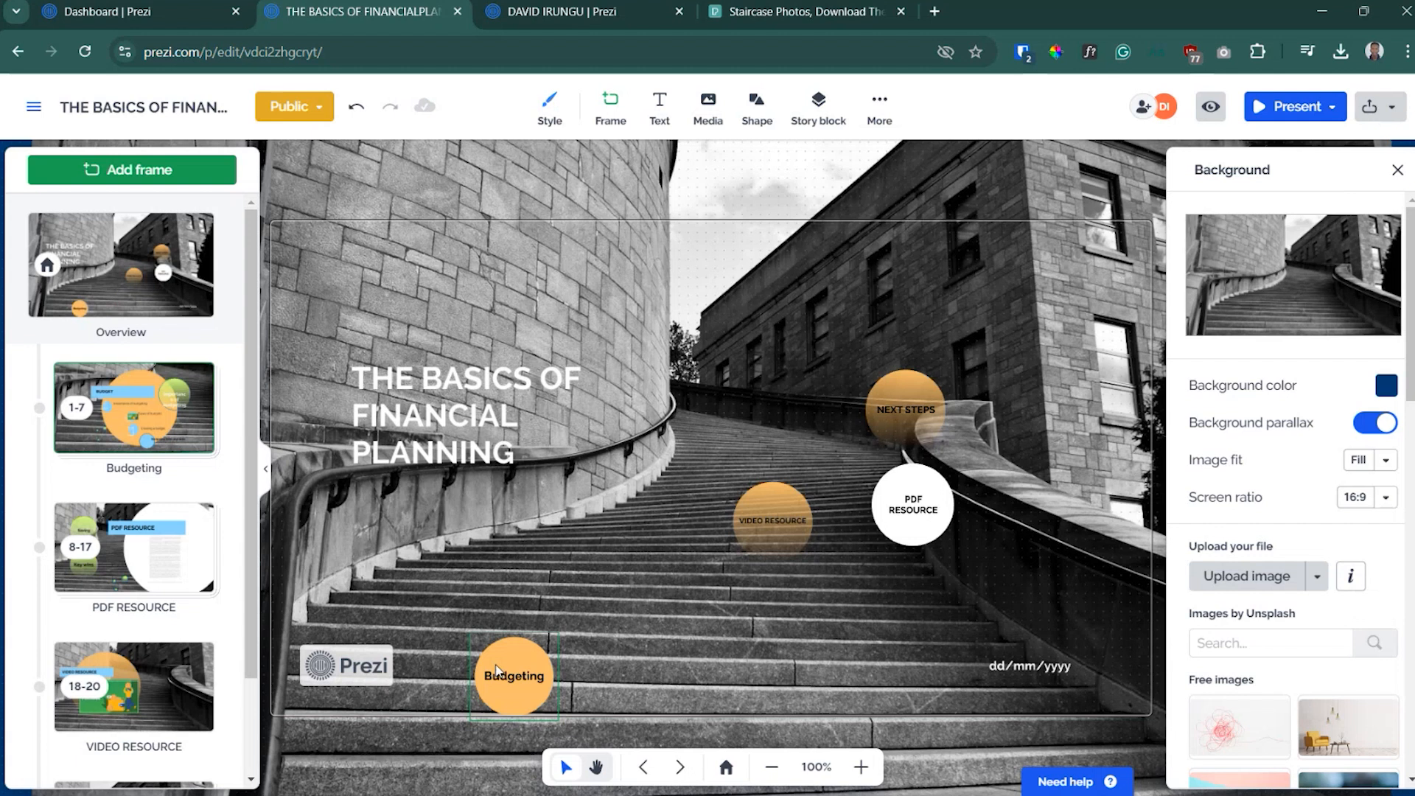
pyautogui.moveTo(558, 632); pyautogui.dragTo(639, 600)
pyautogui.moveTo(900, 531); pyautogui.dragTo(724, 606)
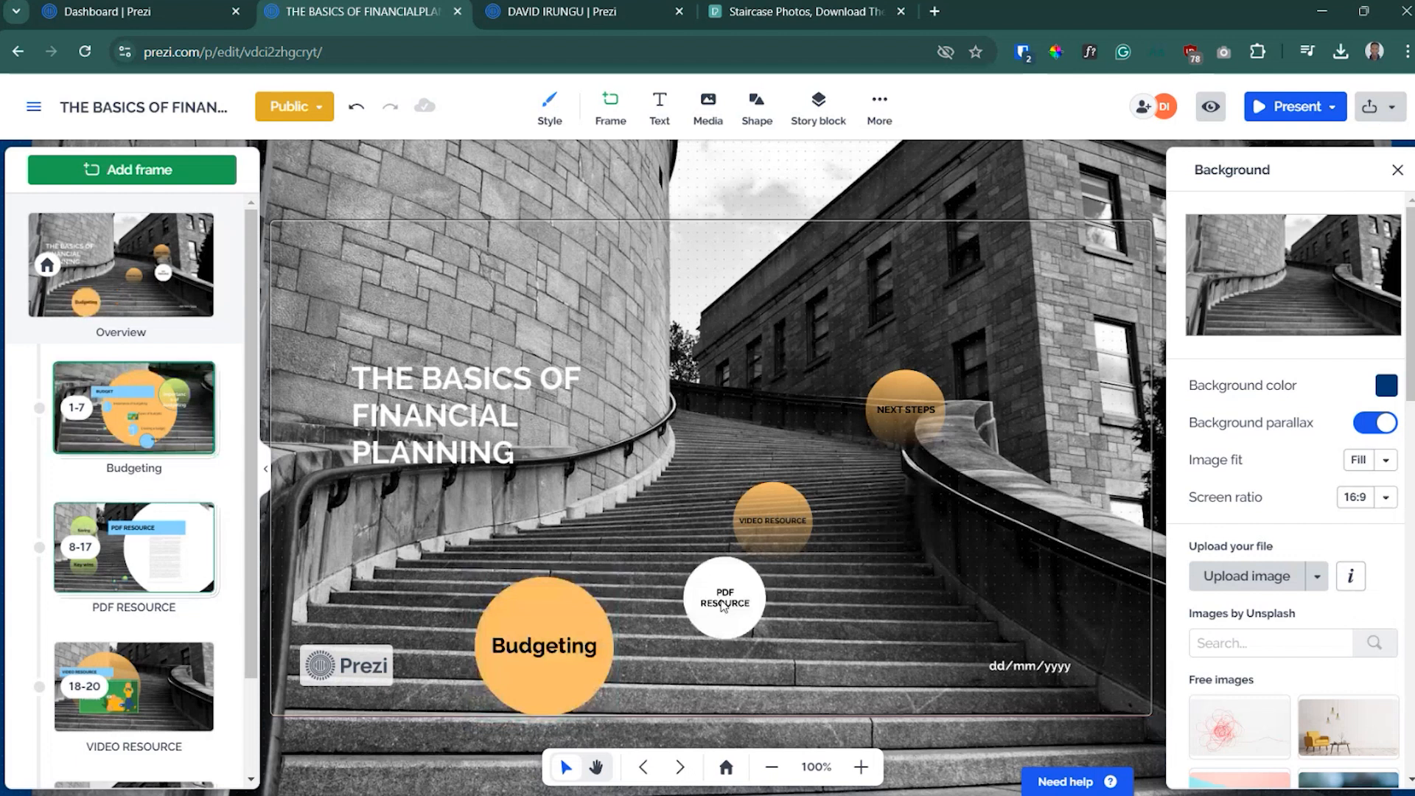
# - Rename the PDF RESOURCE circle to "INVESTING" and nudge it slightly on the lower stairs
pyautogui.click(728, 609)
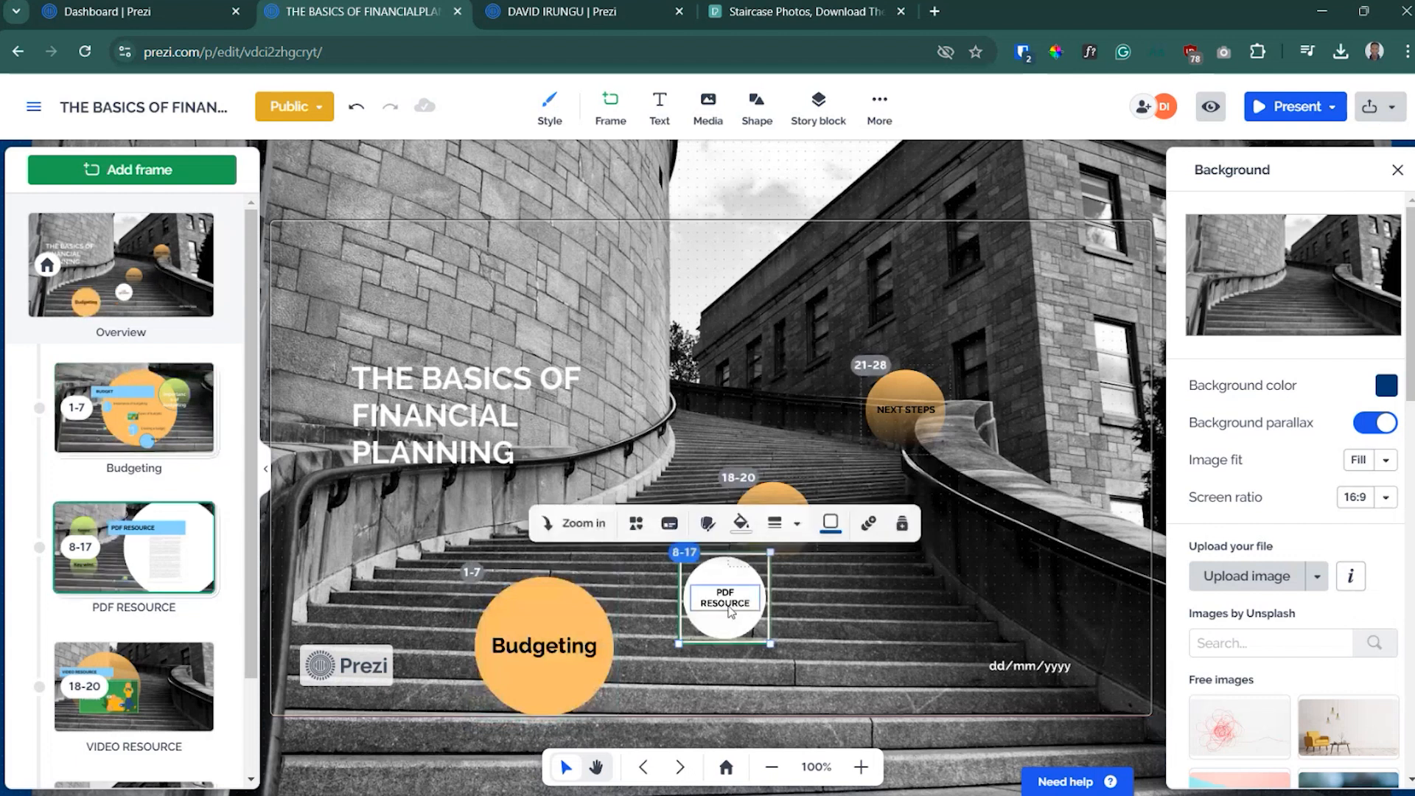
pyautogui.click(725, 603)
pyautogui.write('INVESTING')
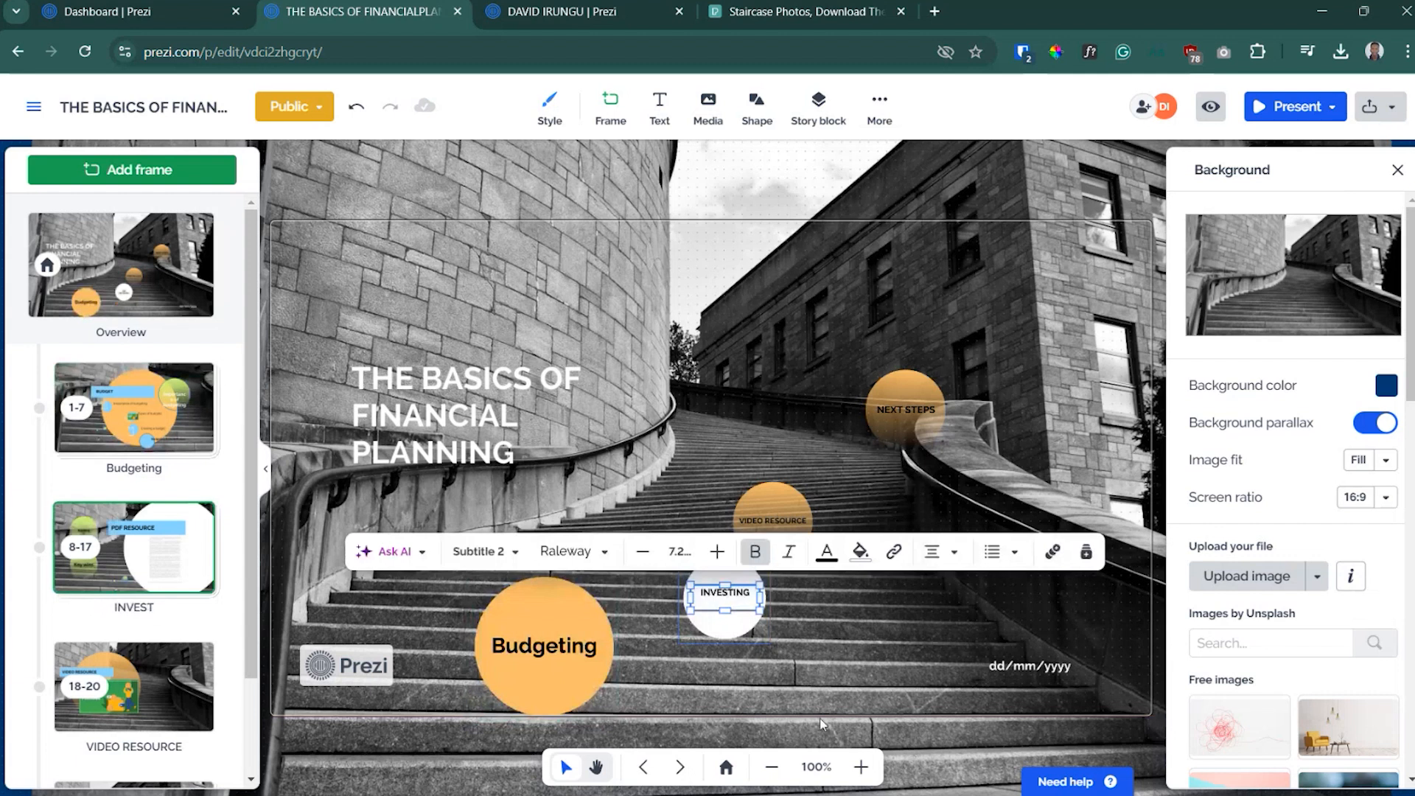
pyautogui.moveTo(725, 627); pyautogui.dragTo(732, 628)
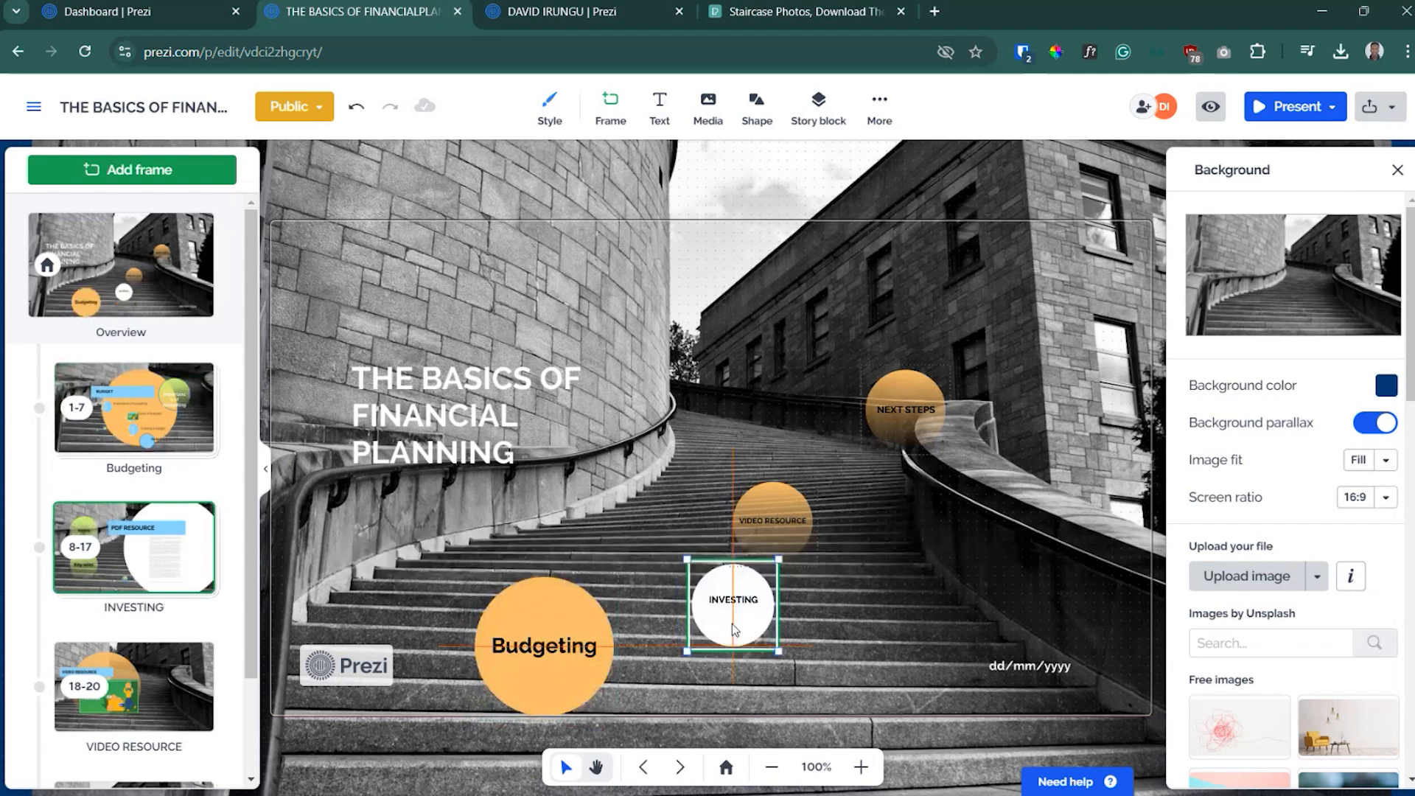
# - Reposition the VIDEO RESOURCE circle midway up the stairs and the NEXT STEPS circle near the top of the stairs
pyautogui.moveTo(783, 503); pyautogui.dragTo(702, 458)
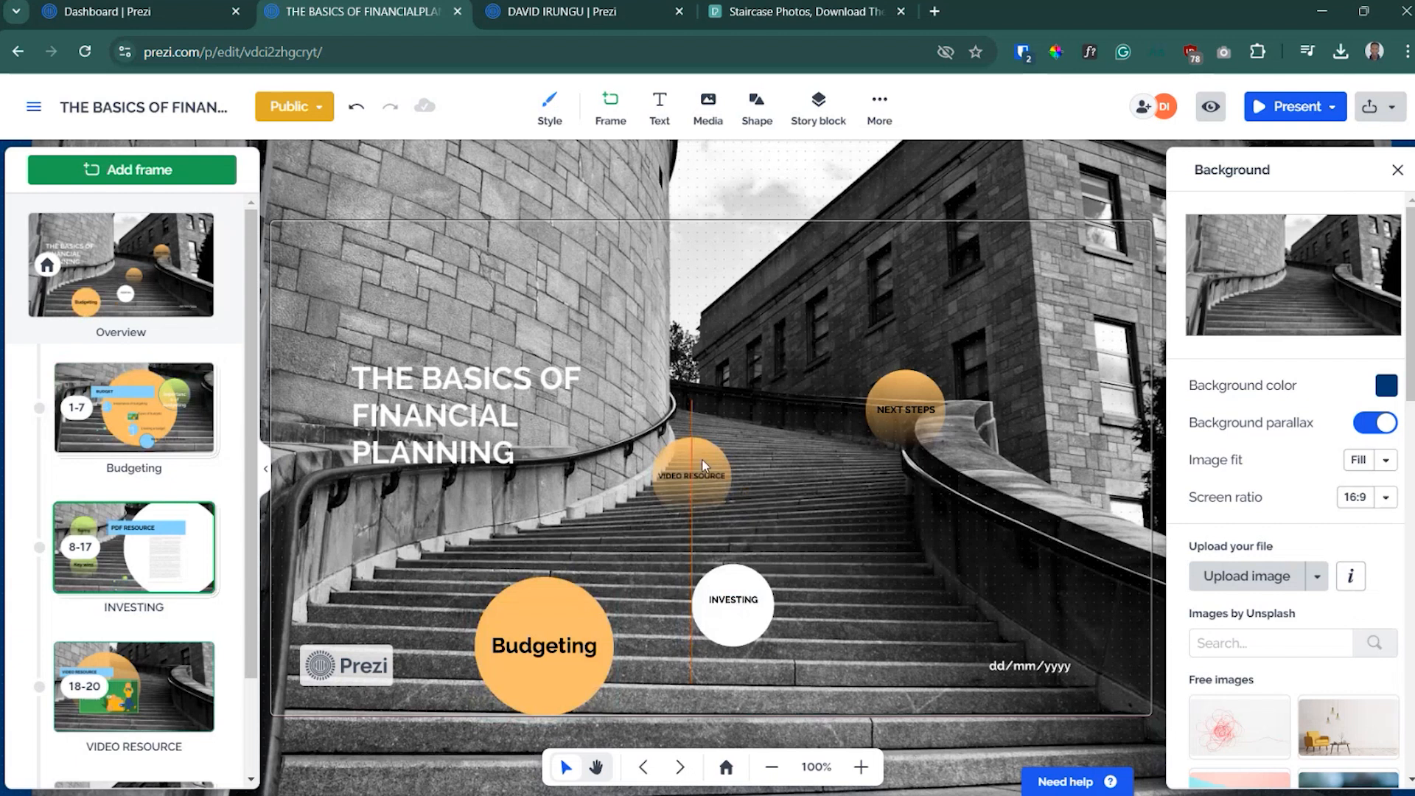
pyautogui.moveTo(932, 435); pyautogui.dragTo(865, 494)
pyautogui.moveTo(700, 522); pyautogui.dragTo(660, 509)
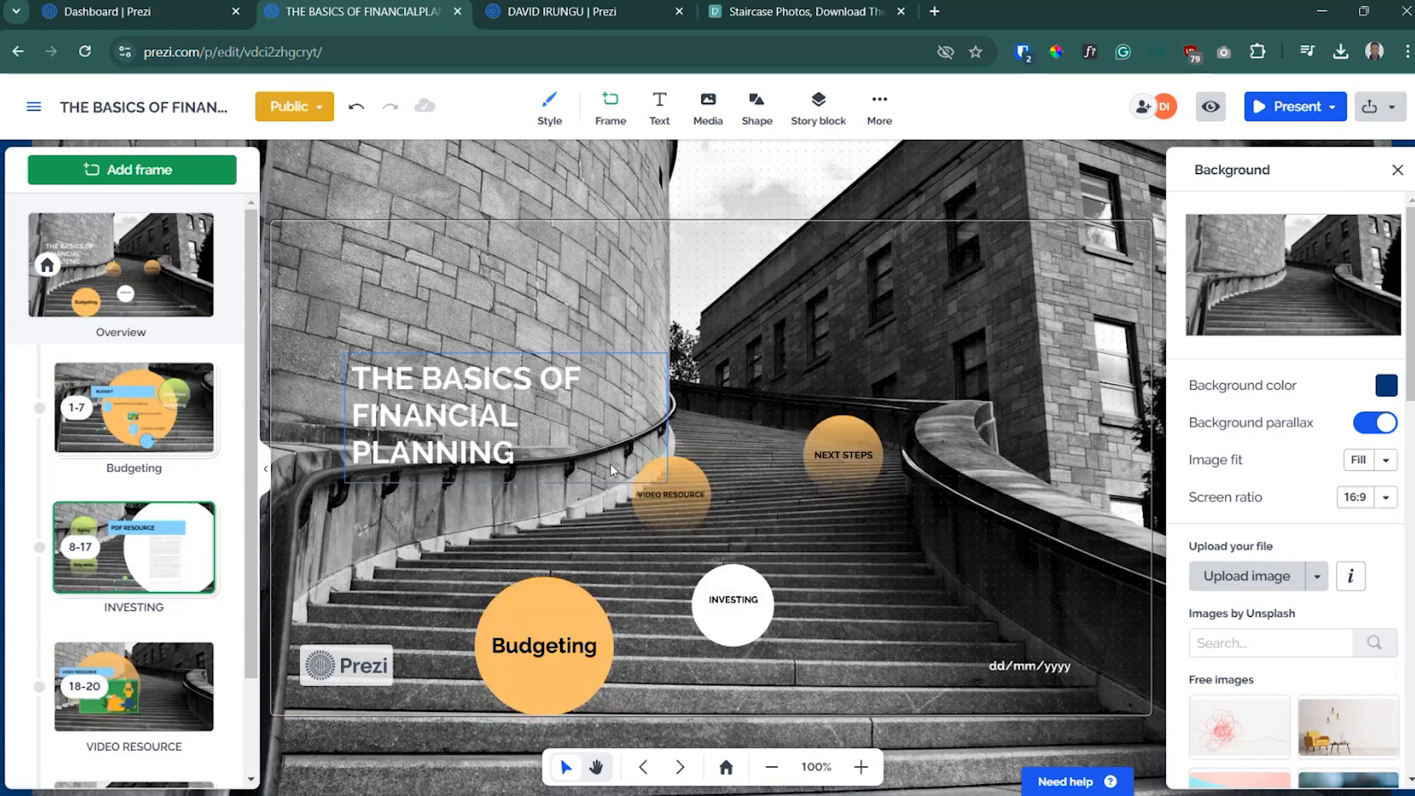
pyautogui.click(728, 603)
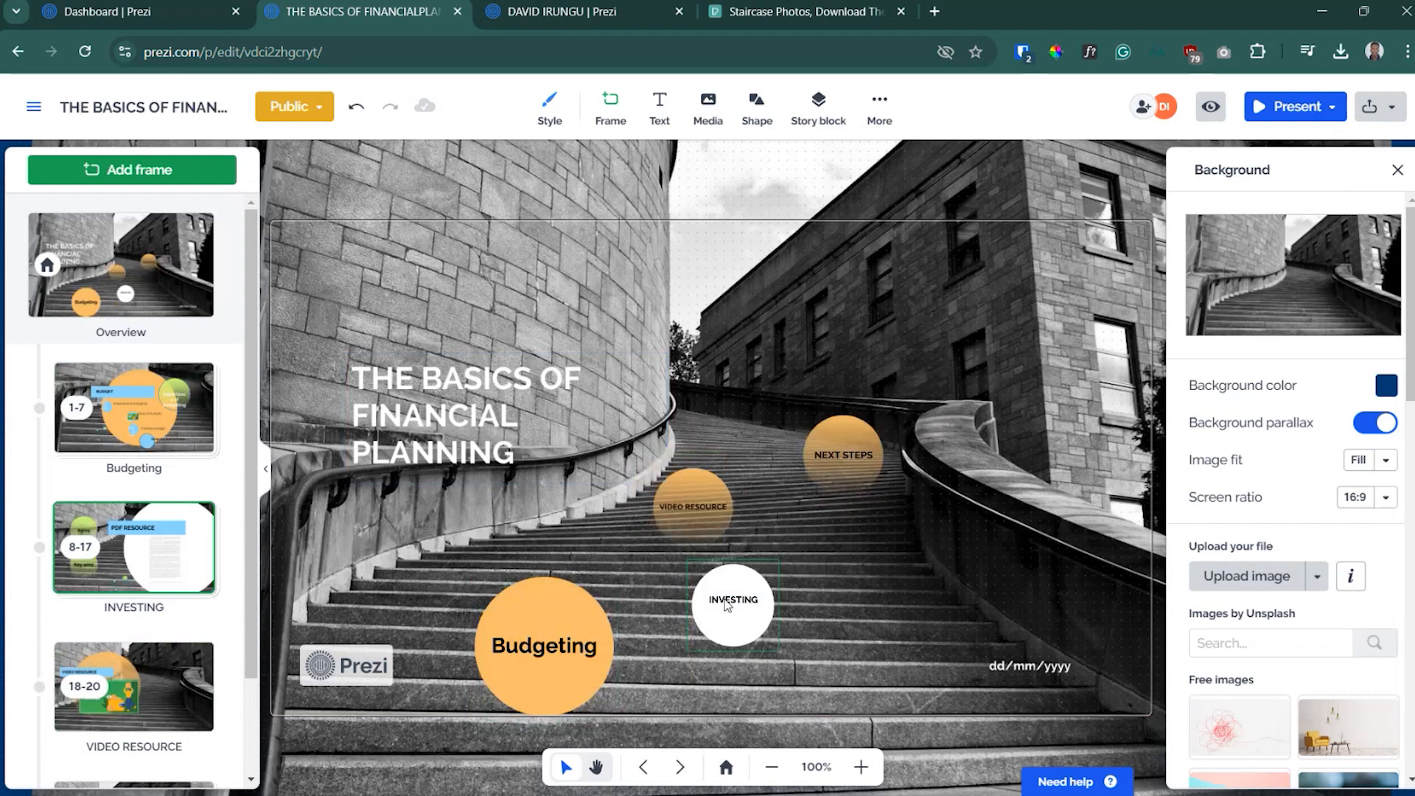
# - Change the VIDEO RESOURCE circle's fill from a gradient to solid red
pyautogui.click(693, 509)
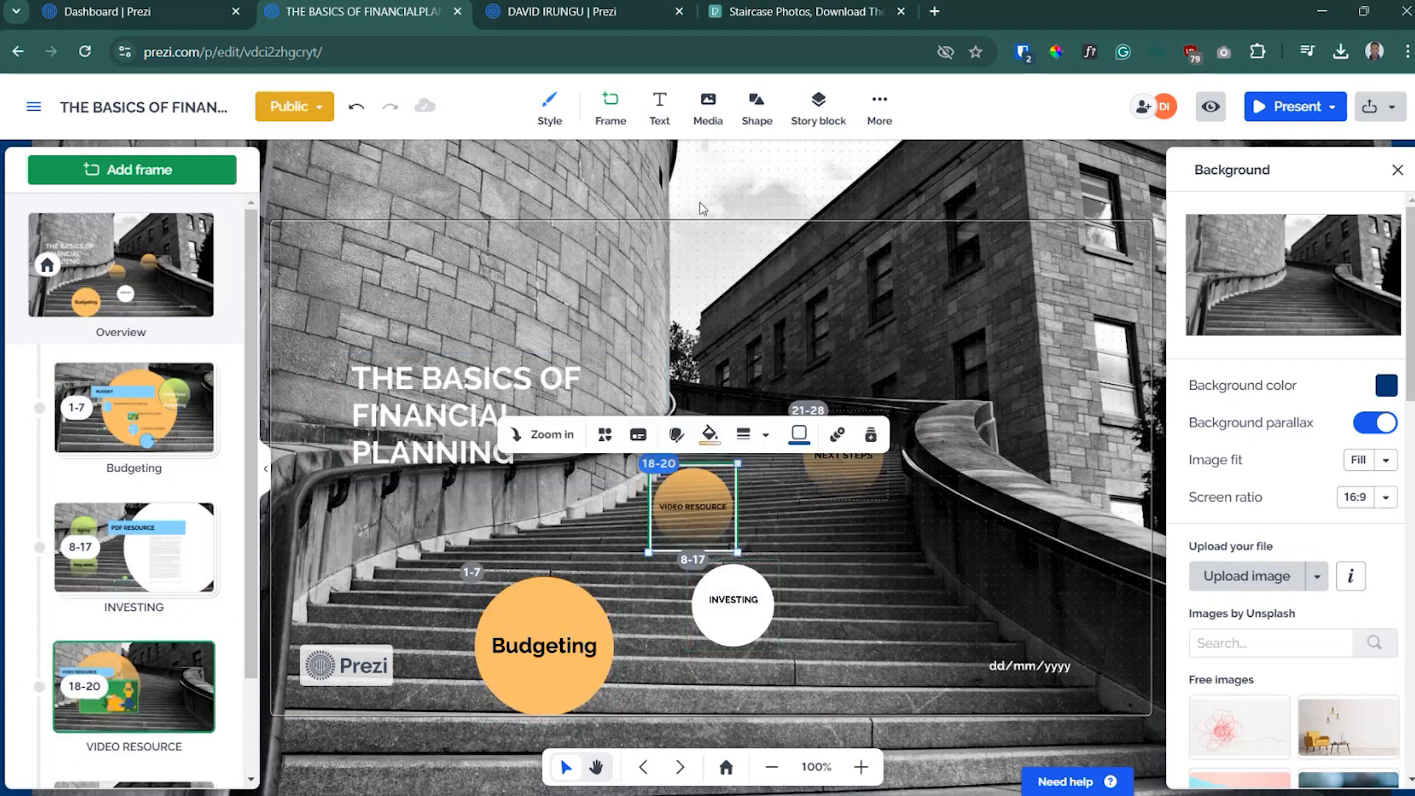
pyautogui.click(710, 435)
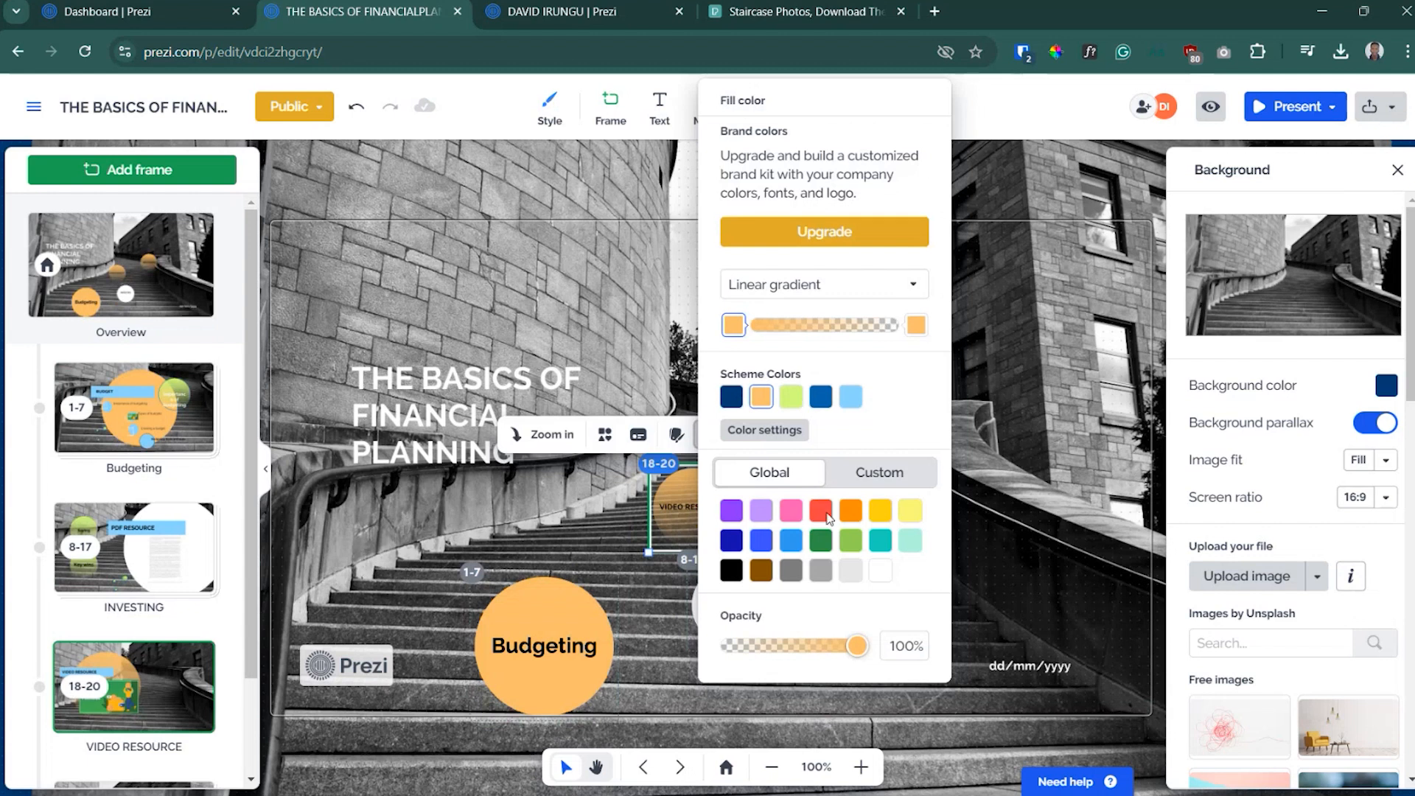
pyautogui.click(827, 514)
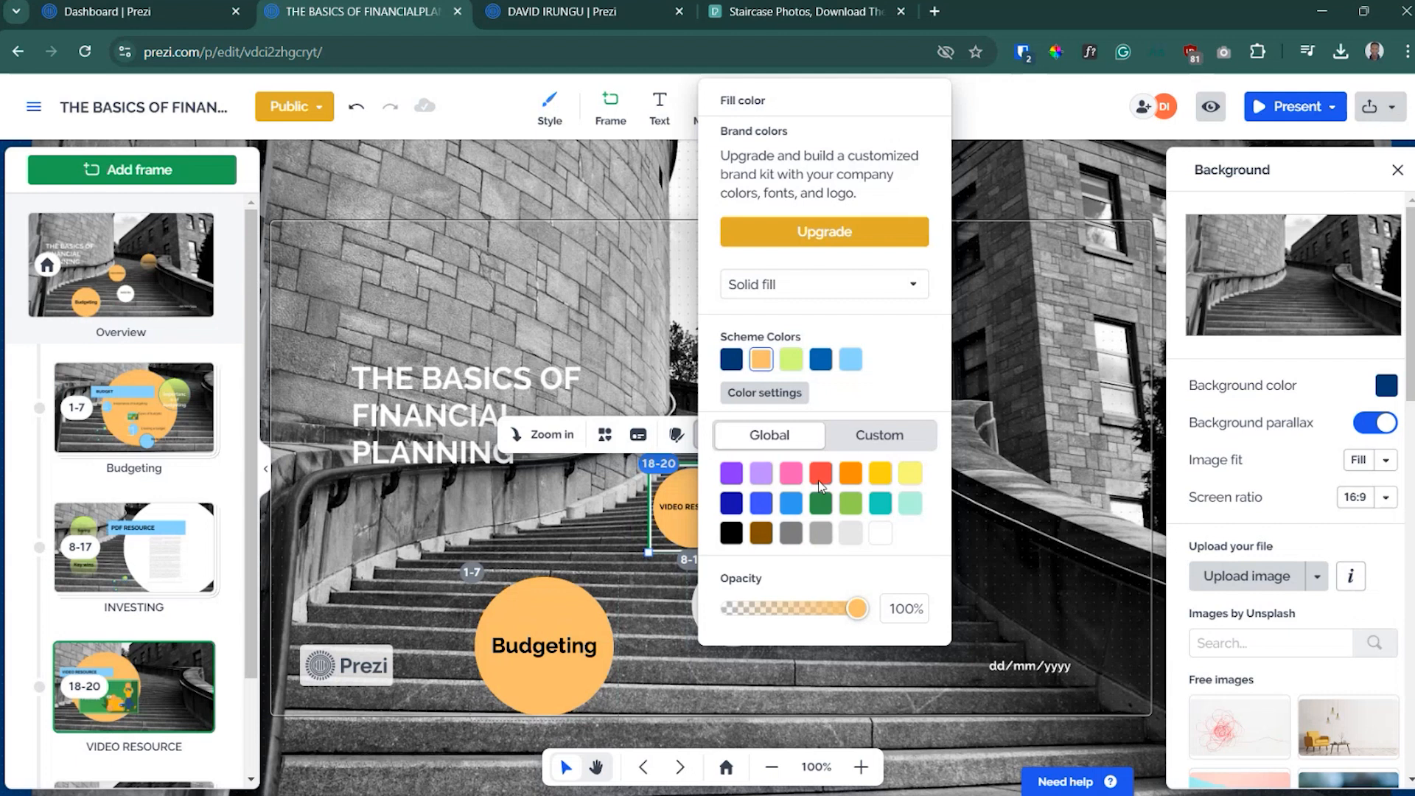
pyautogui.click(820, 478)
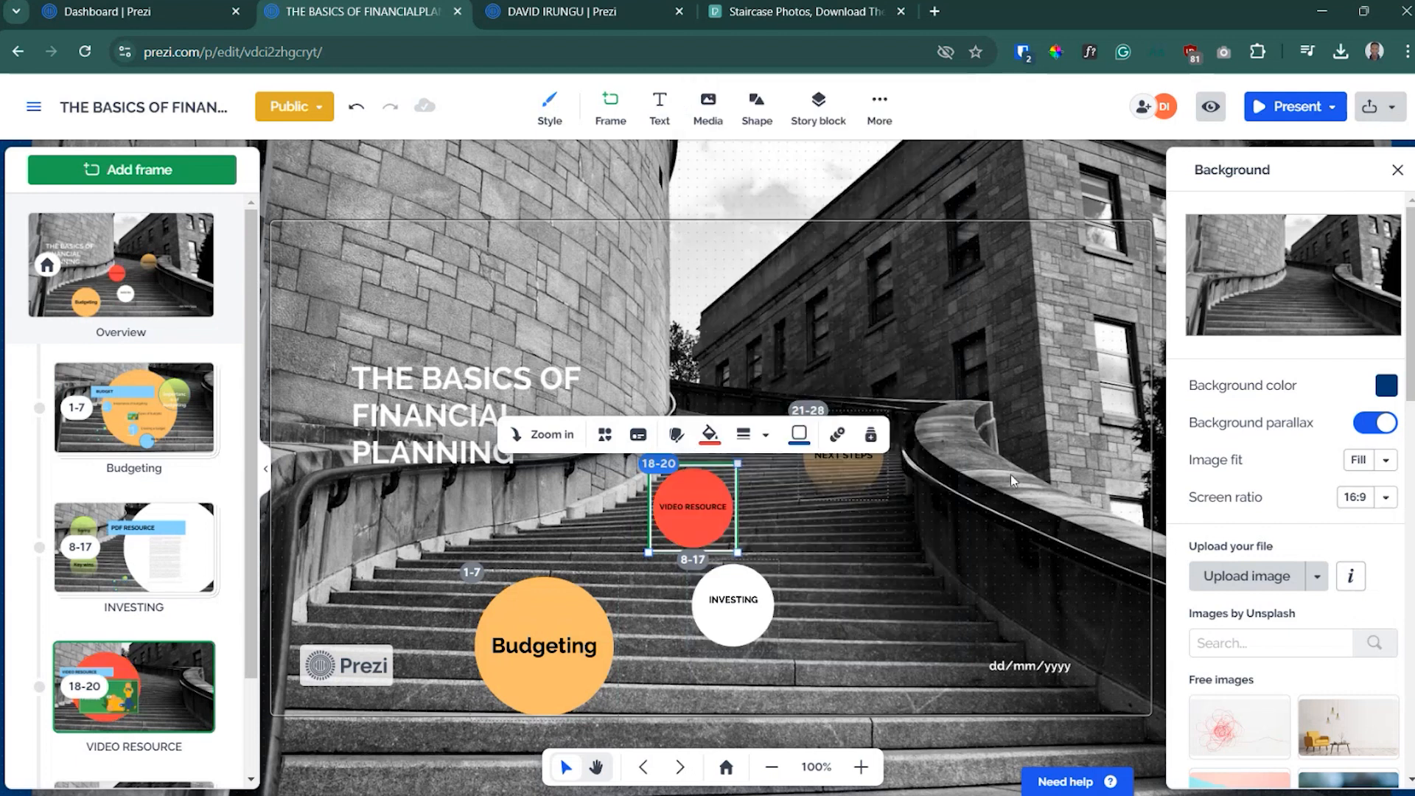
pyautogui.click(1011, 475)
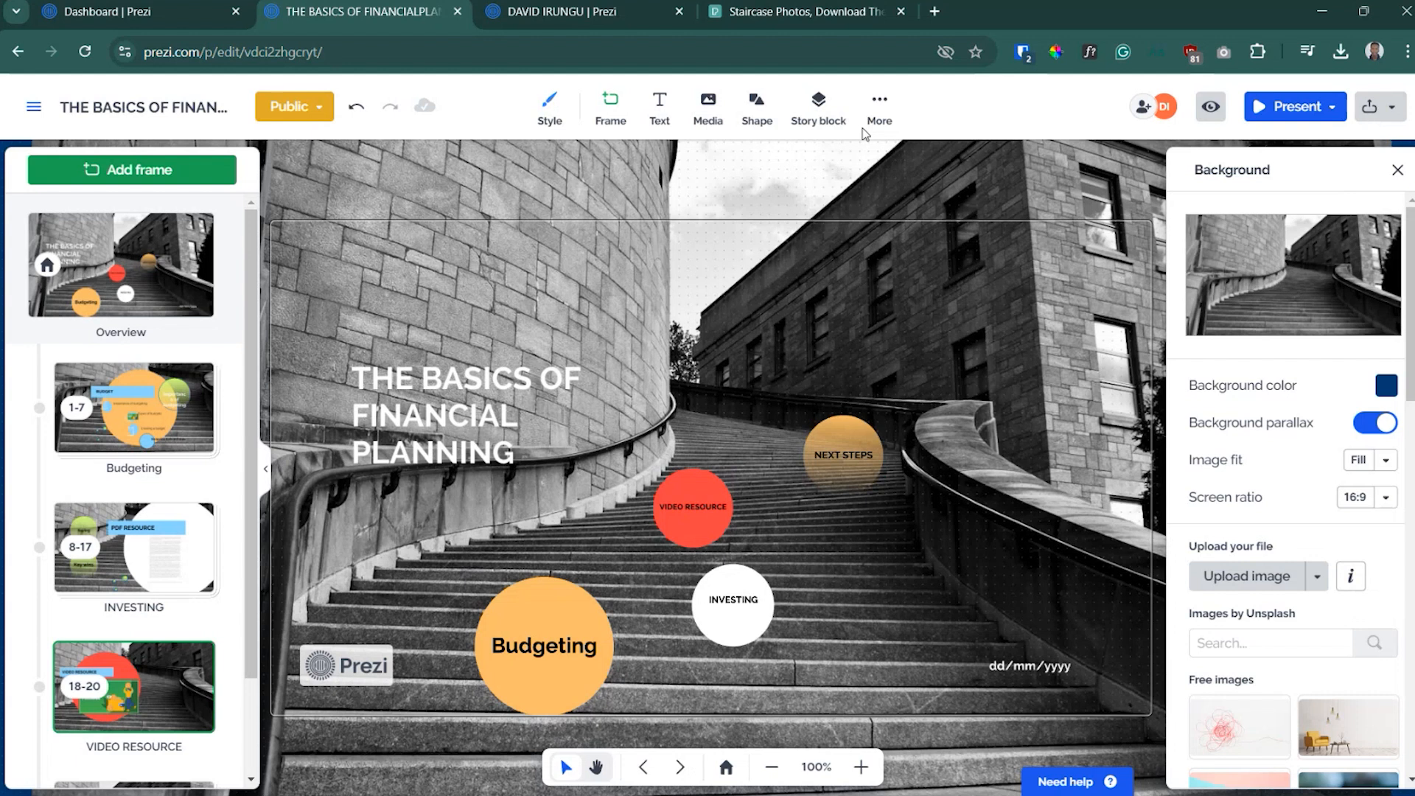
pyautogui.click(873, 122)
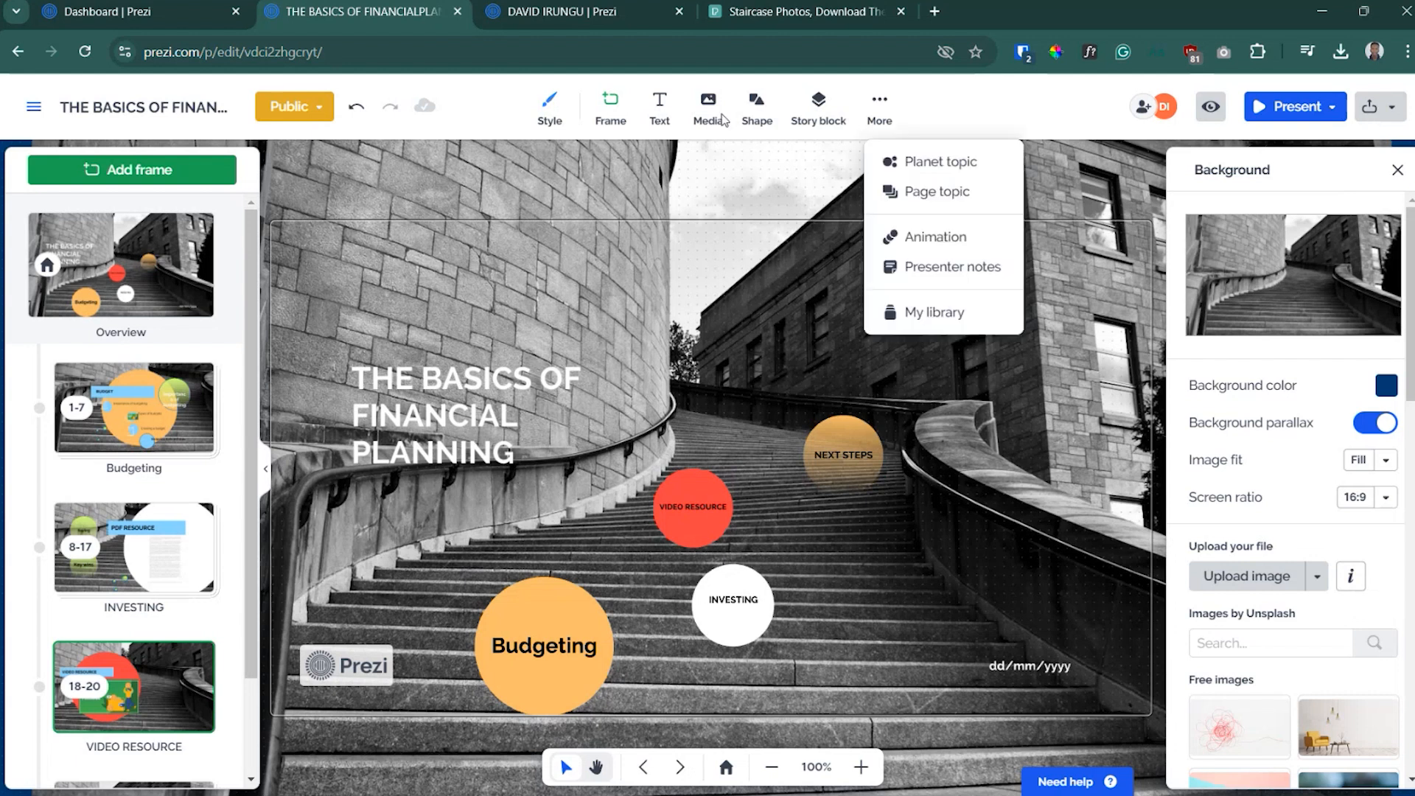
pyautogui.click(721, 117)
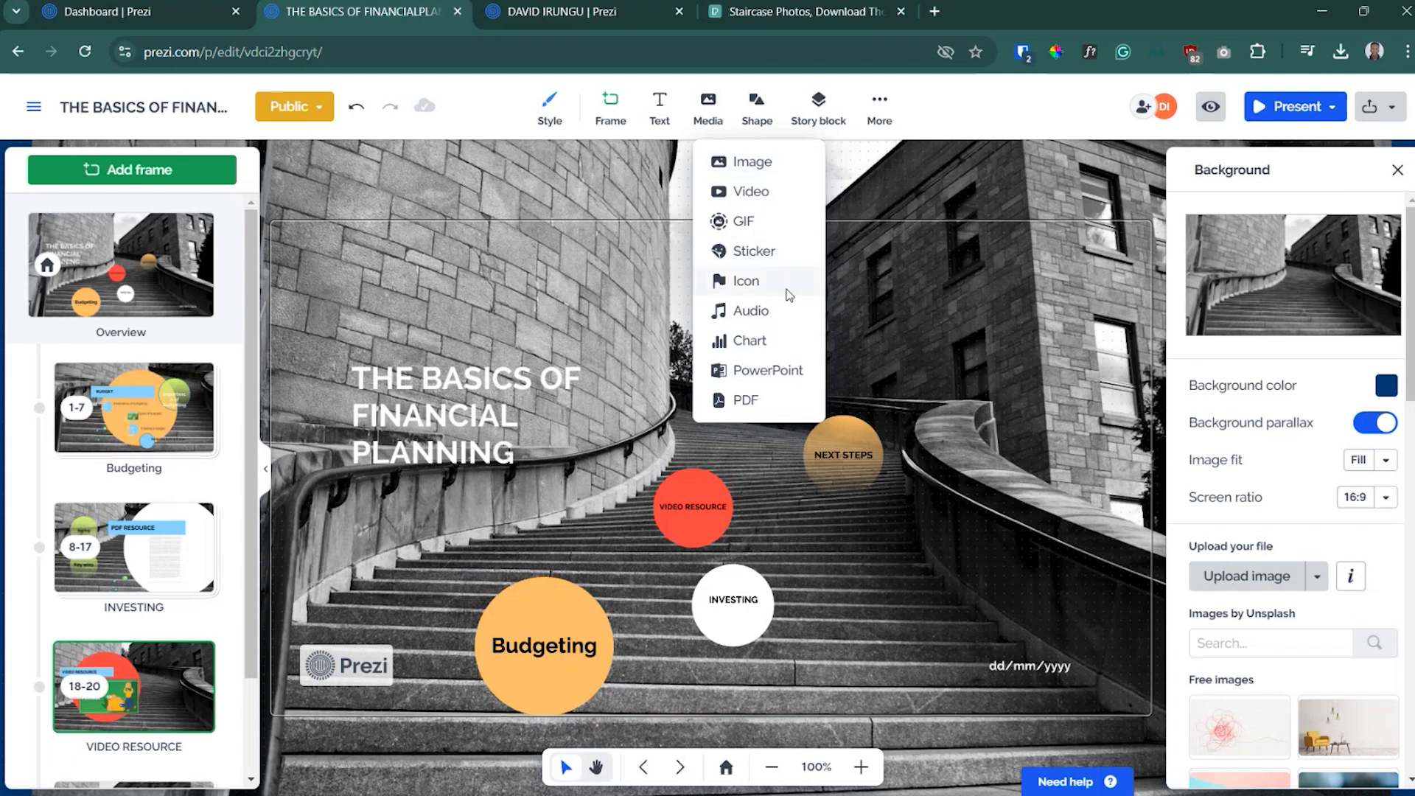
# - In the NEXT STEPS topic, insert the free image of a hand holding a bank card and enlarge it over the large circle
pyautogui.click(864, 470)
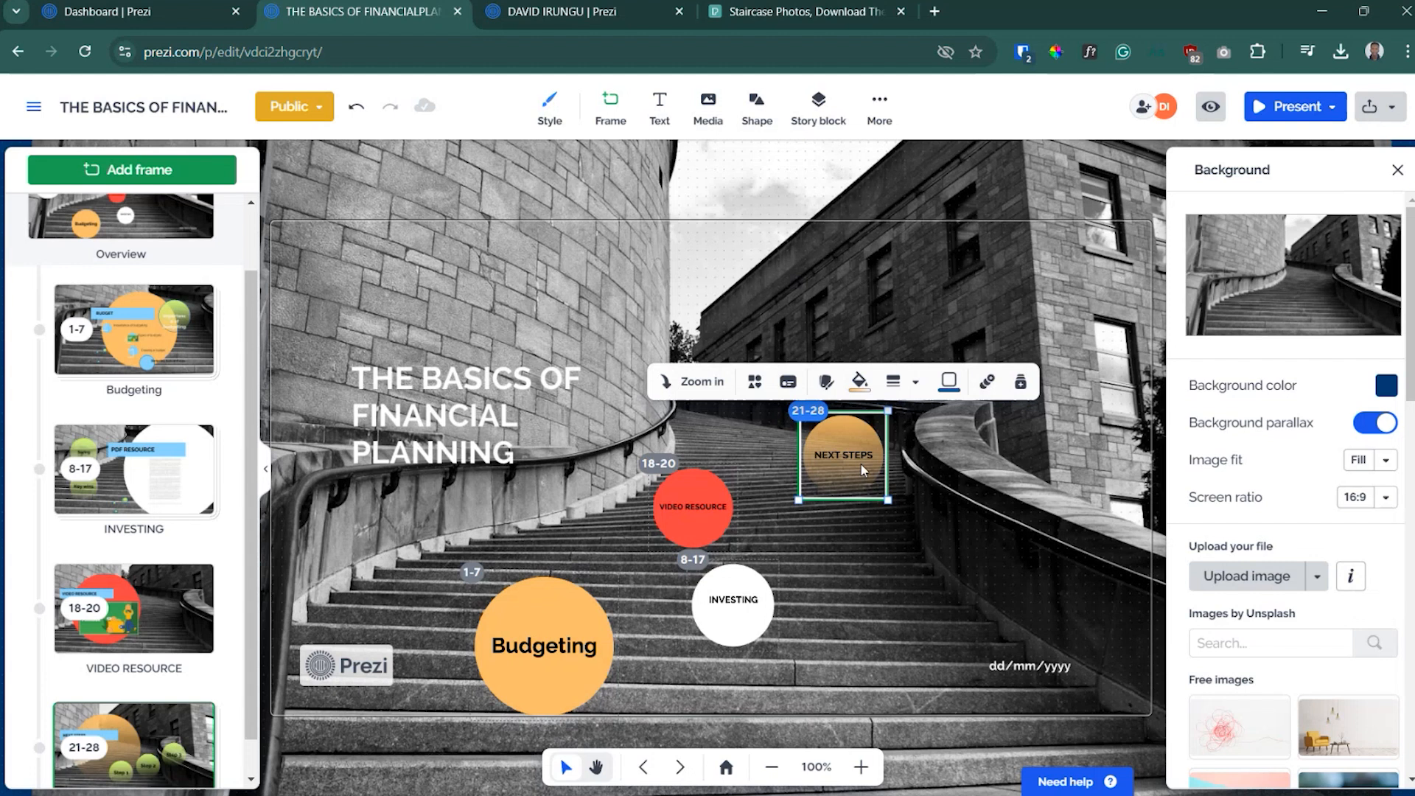
pyautogui.click(693, 381)
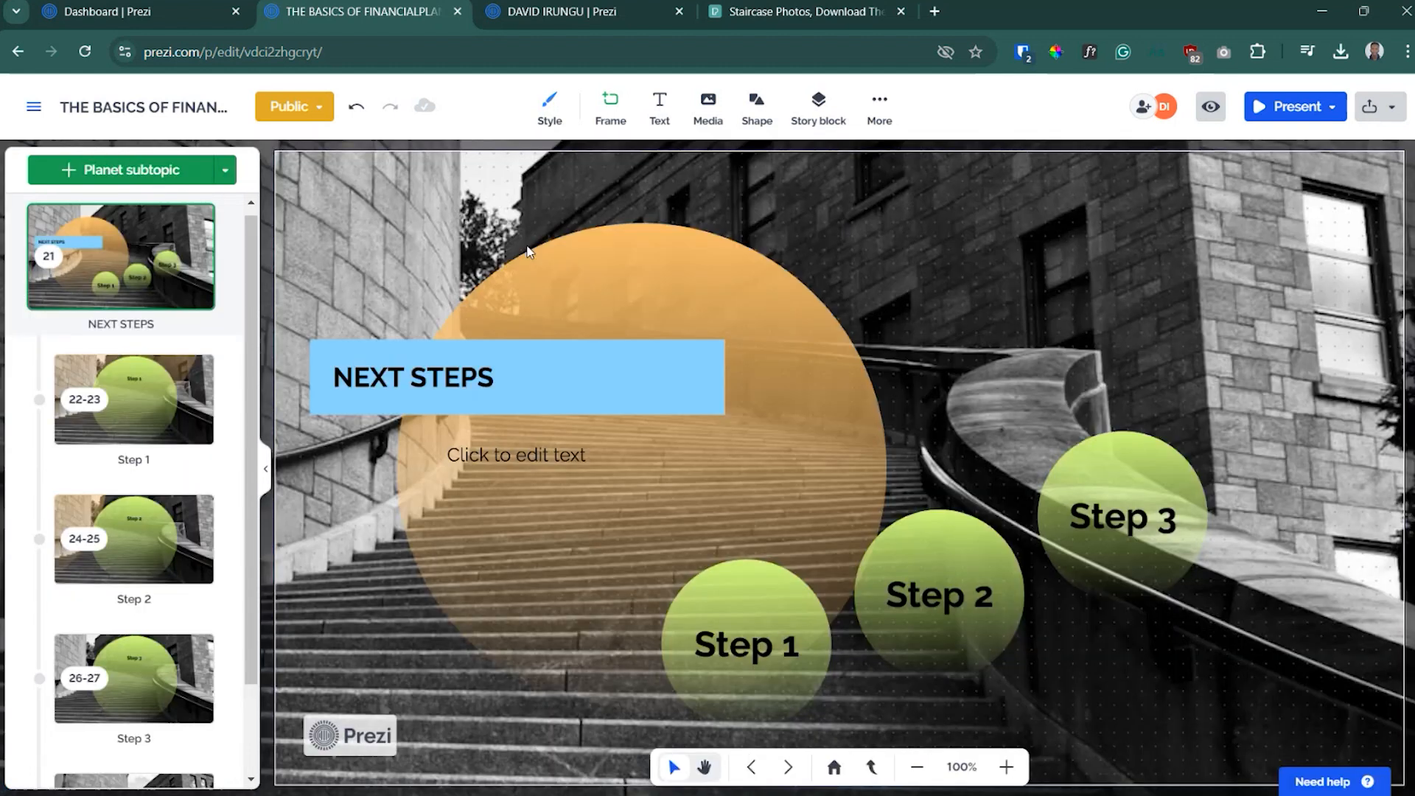
pyautogui.click(707, 107)
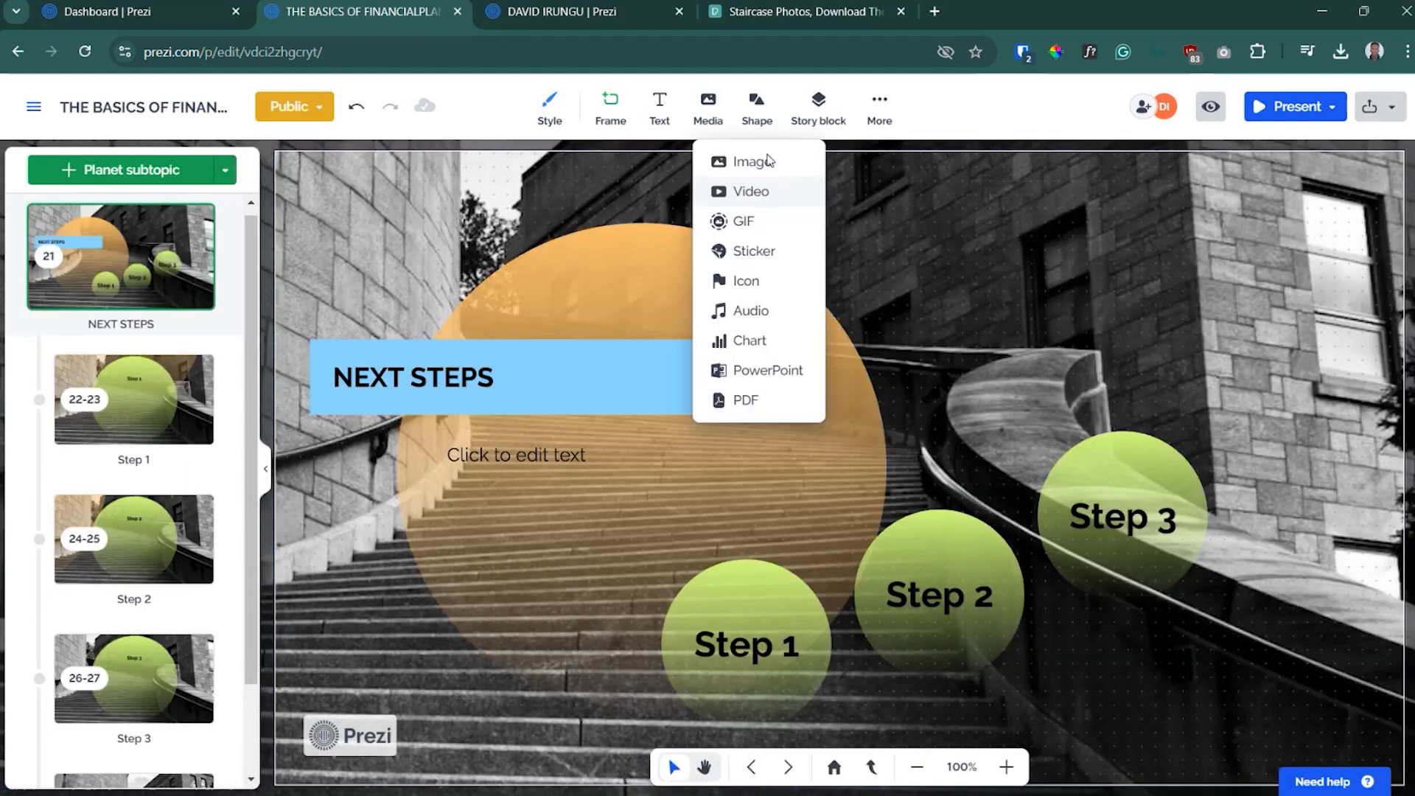
pyautogui.click(752, 162)
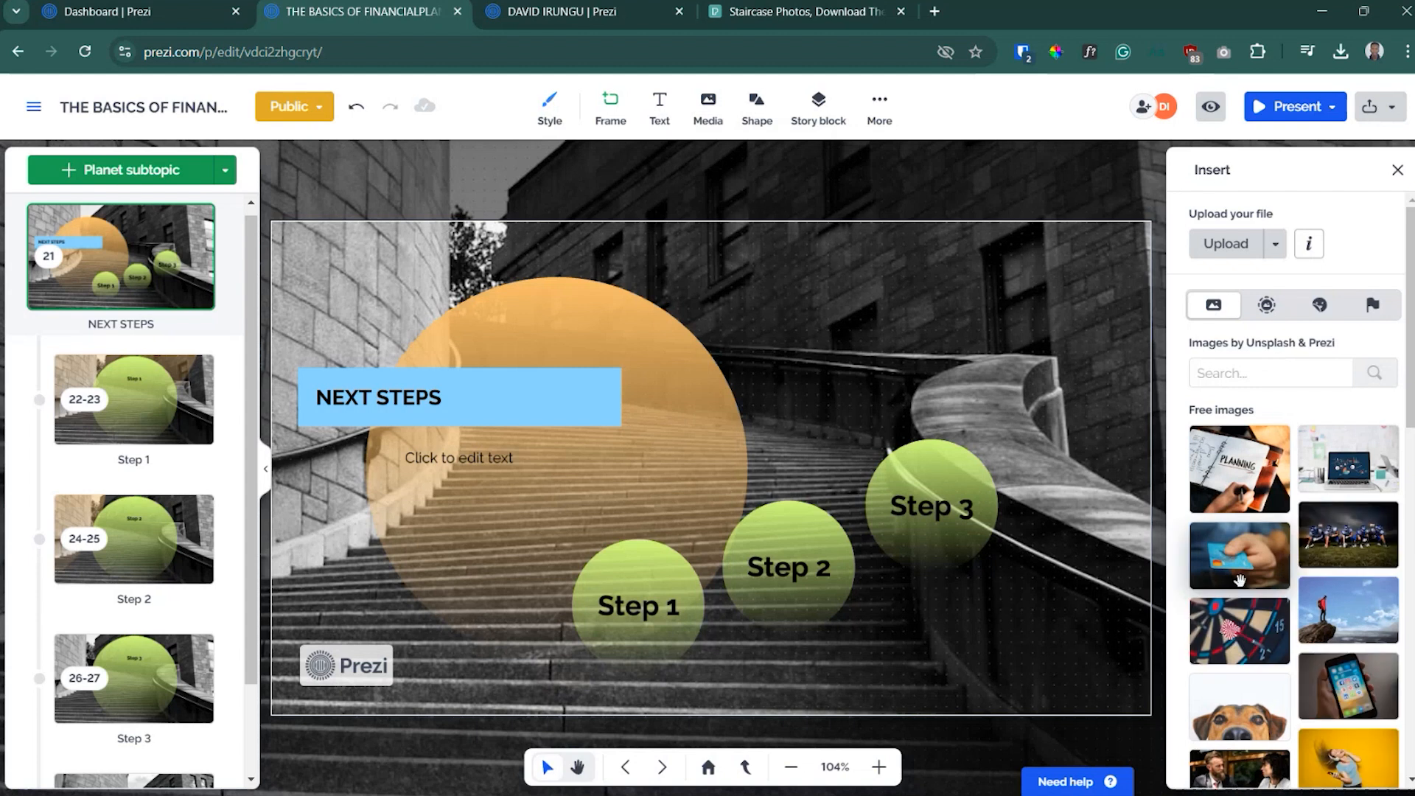
pyautogui.moveTo(1240, 580); pyautogui.dragTo(586, 462)
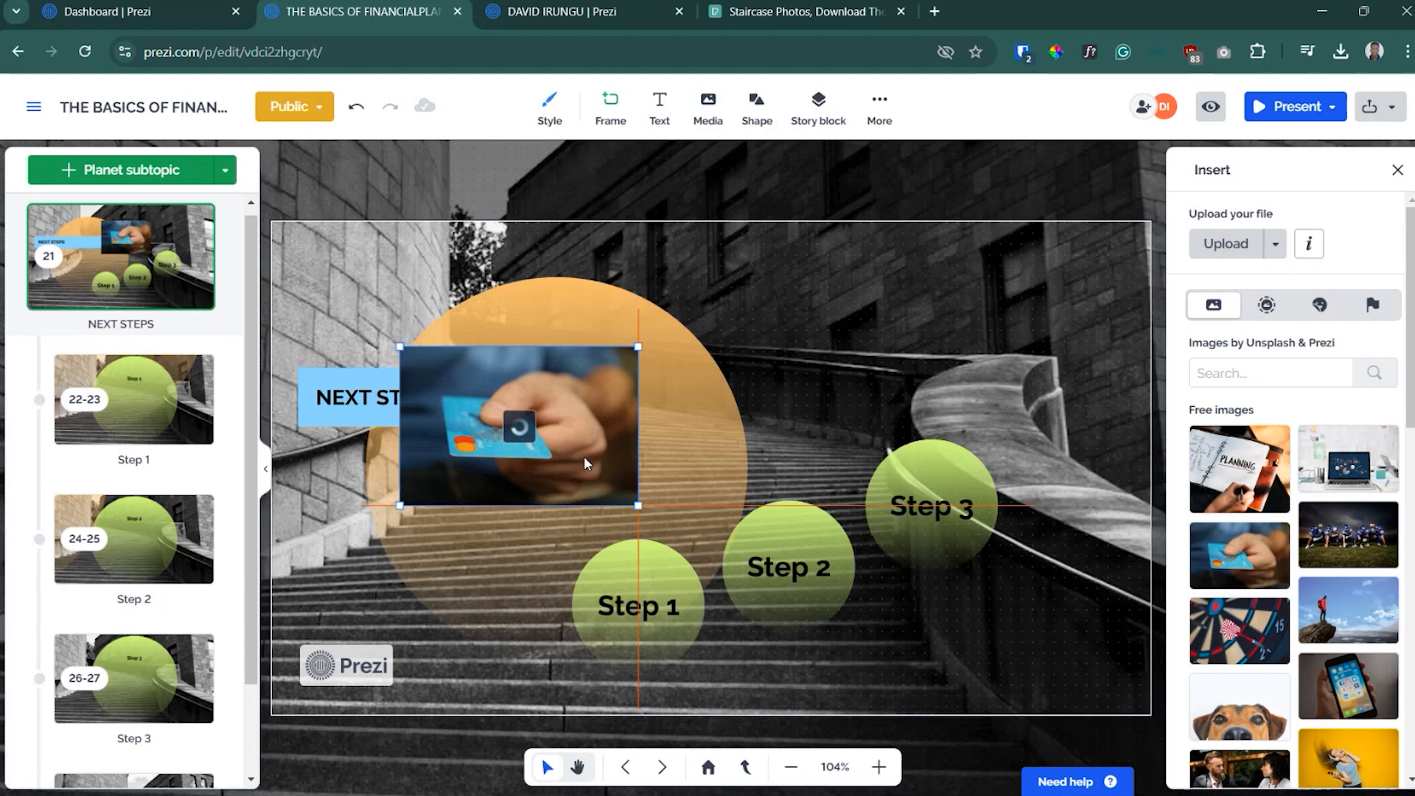
pyautogui.moveTo(638, 506); pyautogui.dragTo(712, 554)
pyautogui.moveTo(555, 451); pyautogui.dragTo(616, 426)
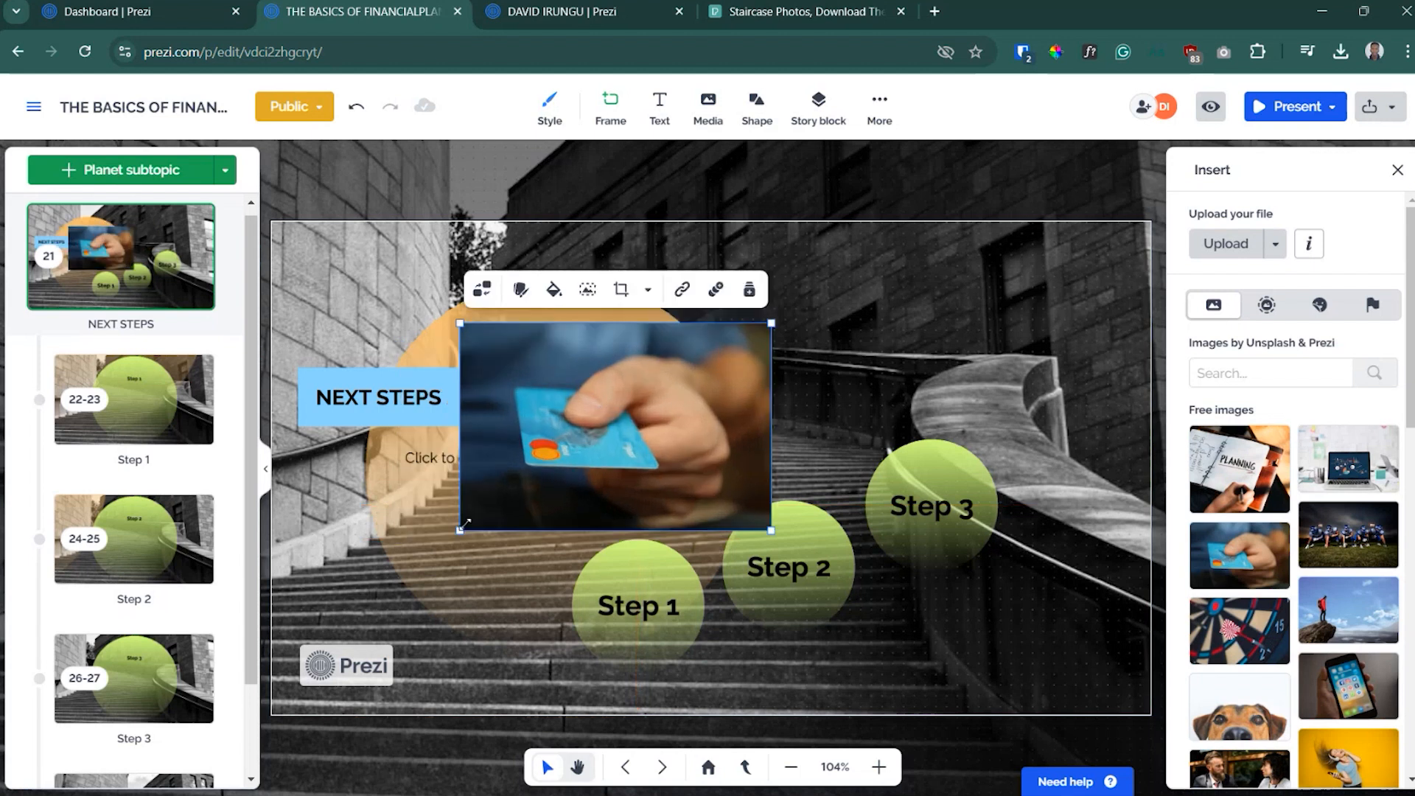
pyautogui.moveTo(461, 528); pyautogui.dragTo(398, 571)
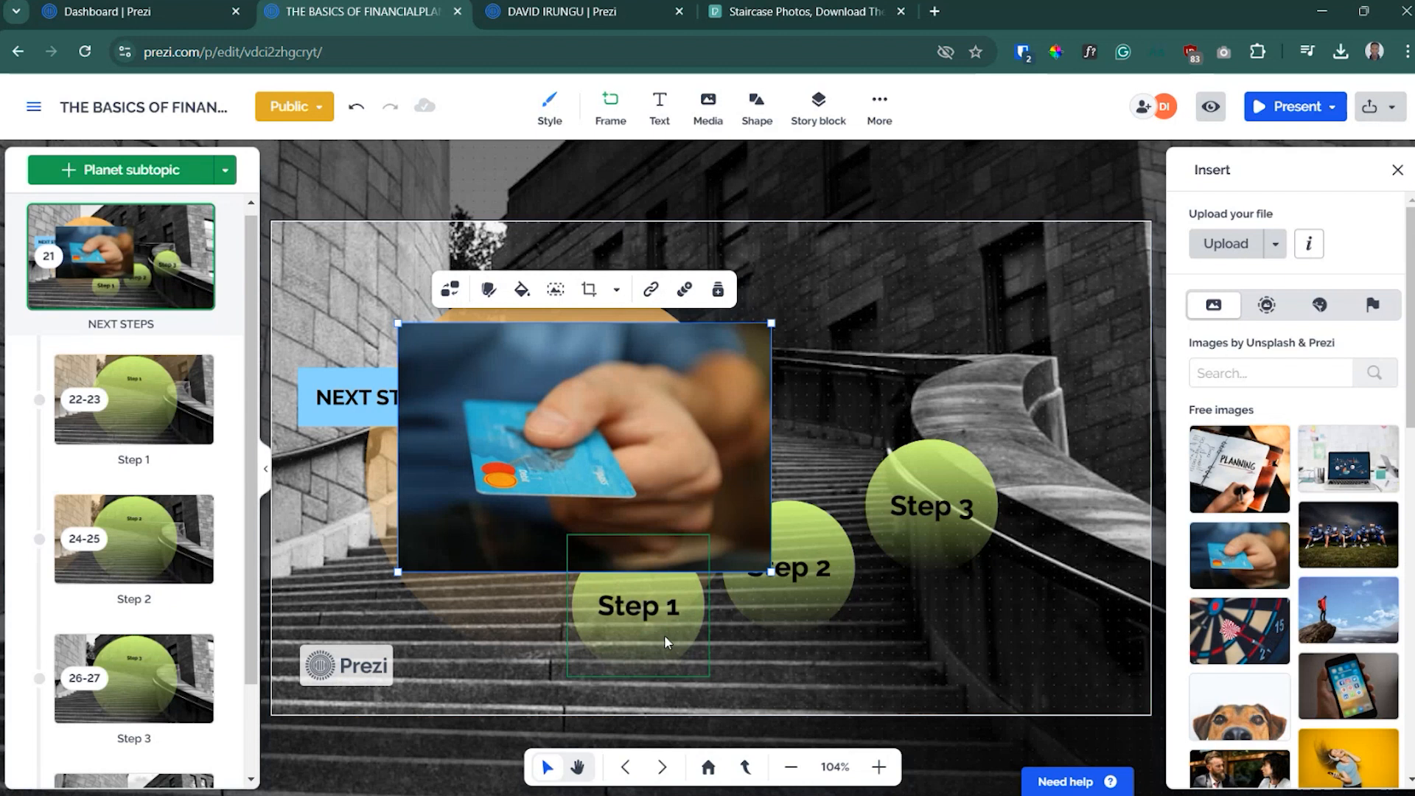
# - Open the Step 1 subtopic of NEXT STEPS and open its body text placeholder for editing
pyautogui.click(666, 642)
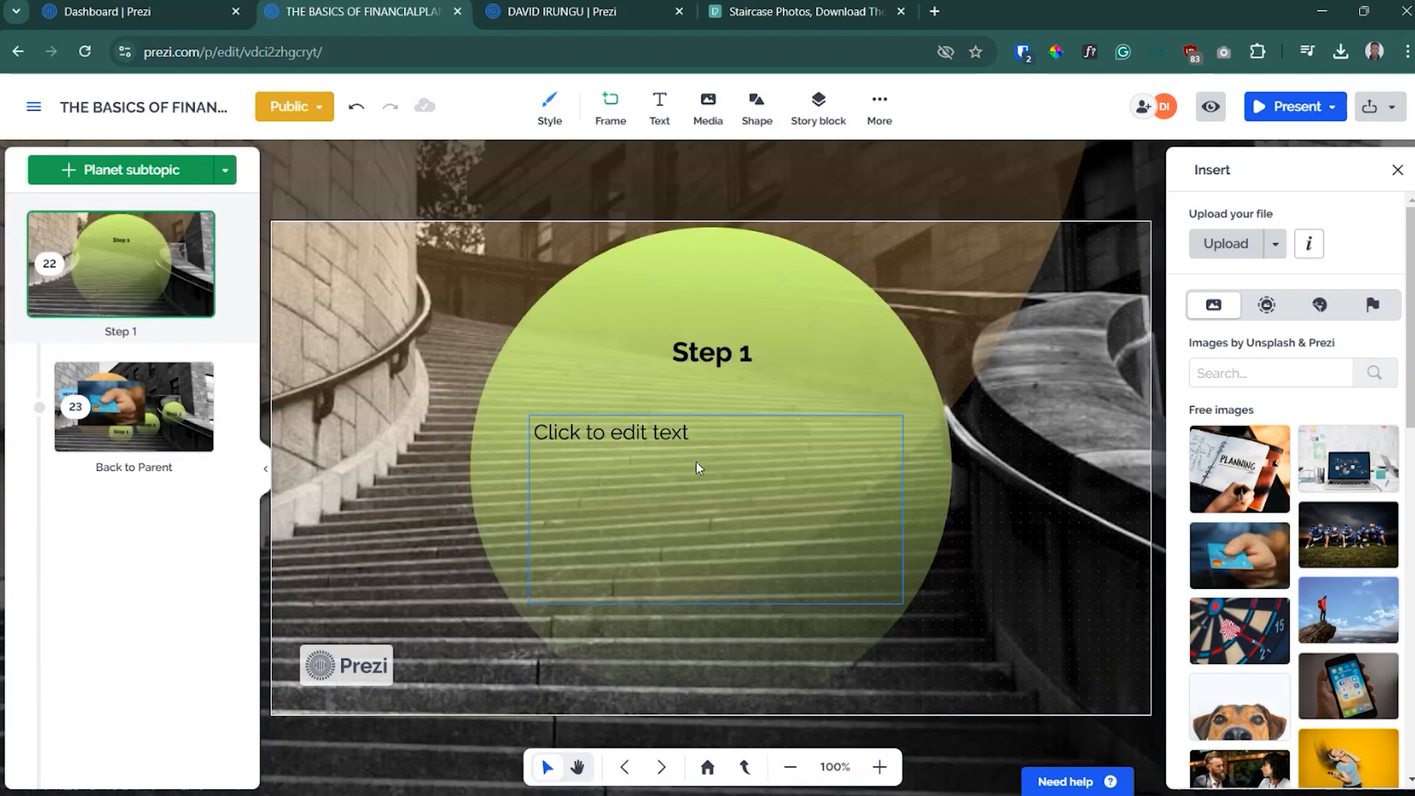
pyautogui.click(631, 431)
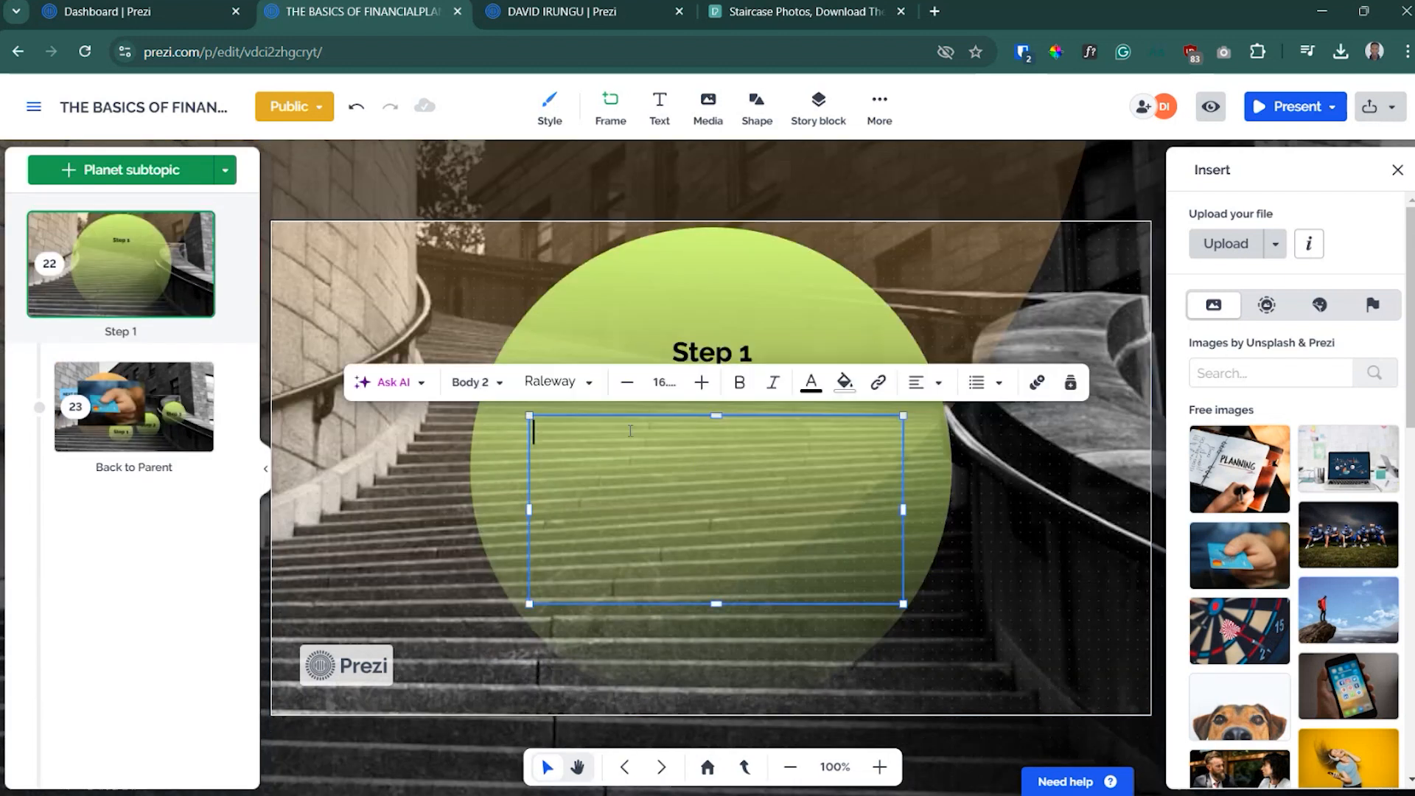